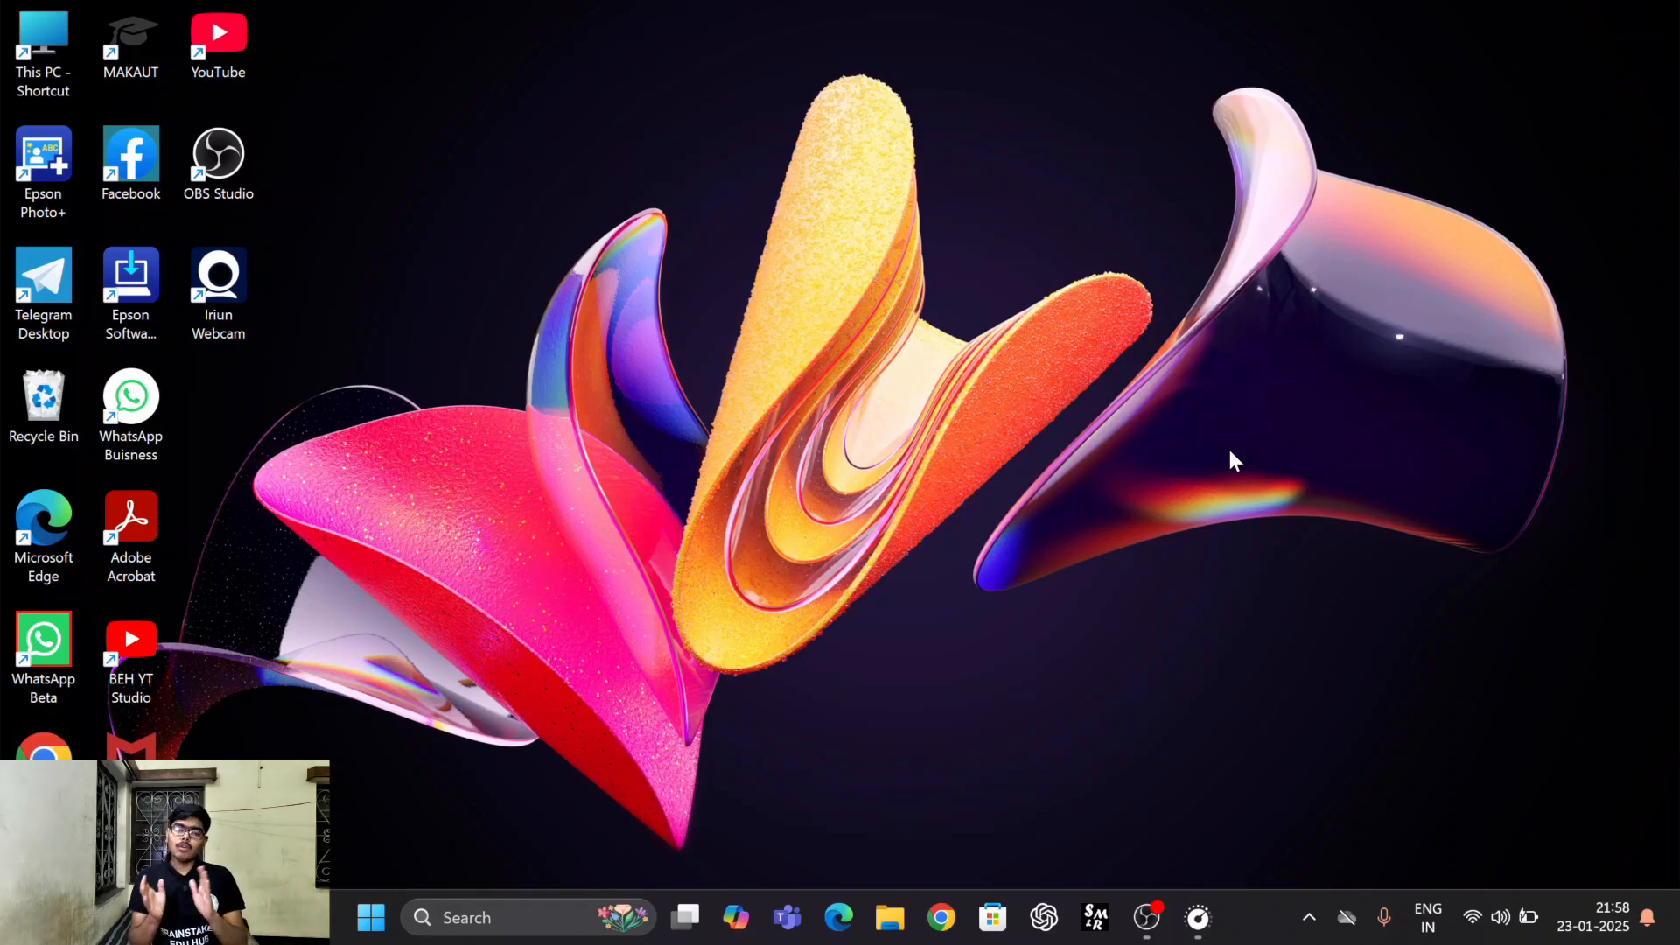
Open Google Chrome with the Brainstakes Edu Hub profile and go to wbjeeb.nic.in.
left_click(941, 919)
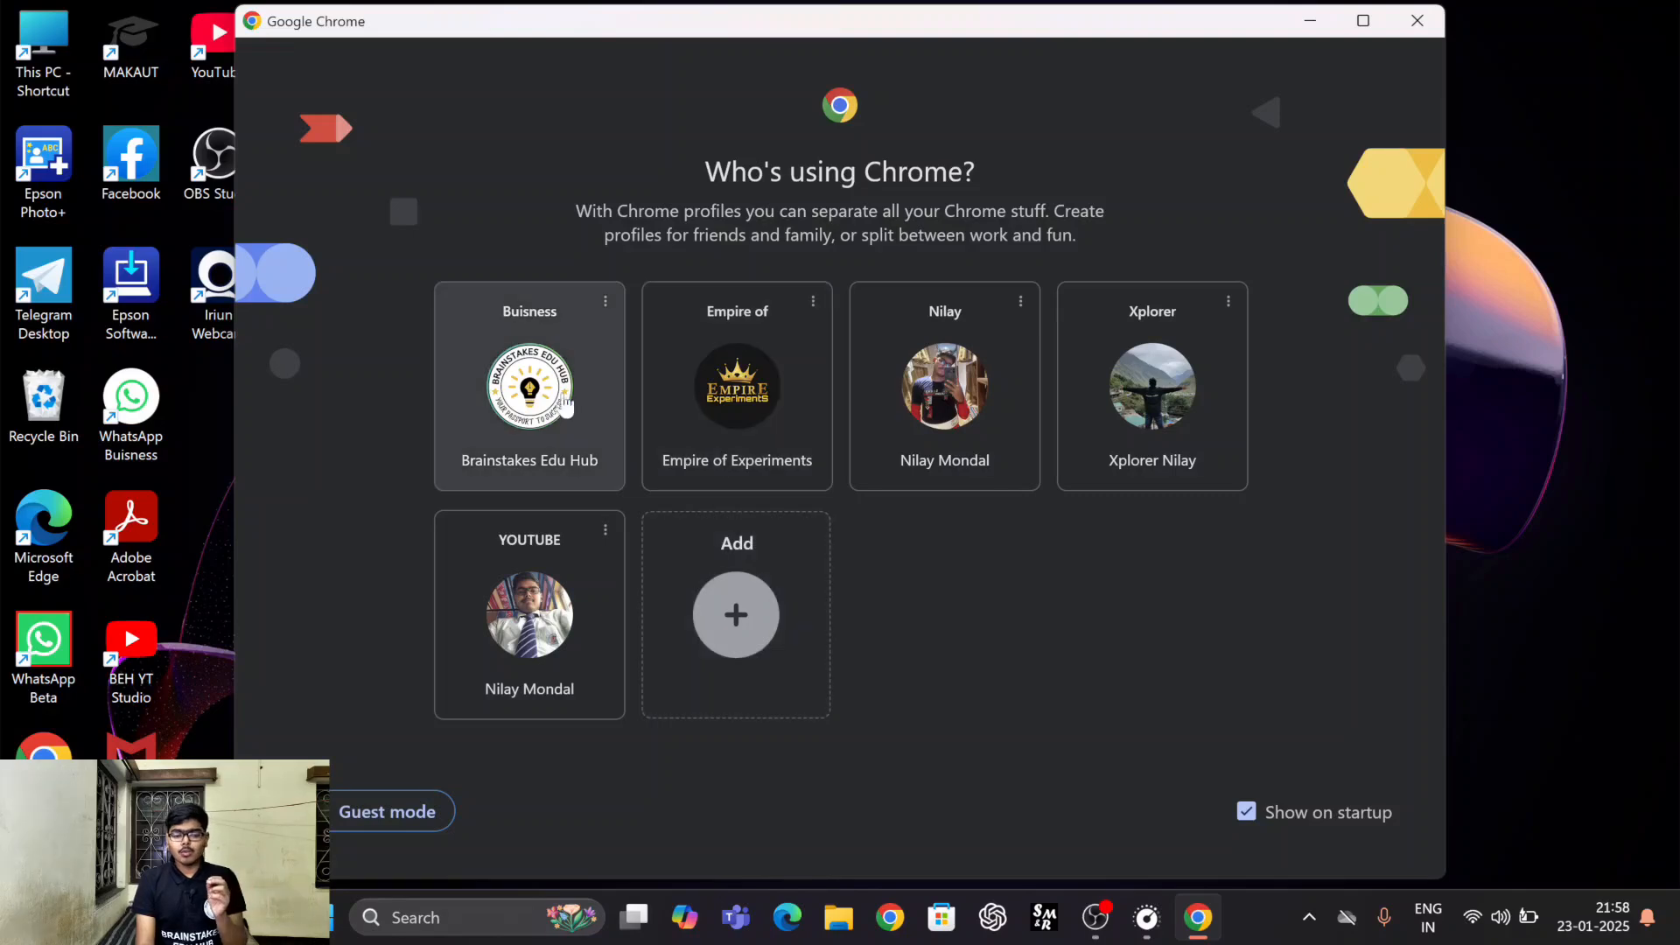
left_click(562, 407)
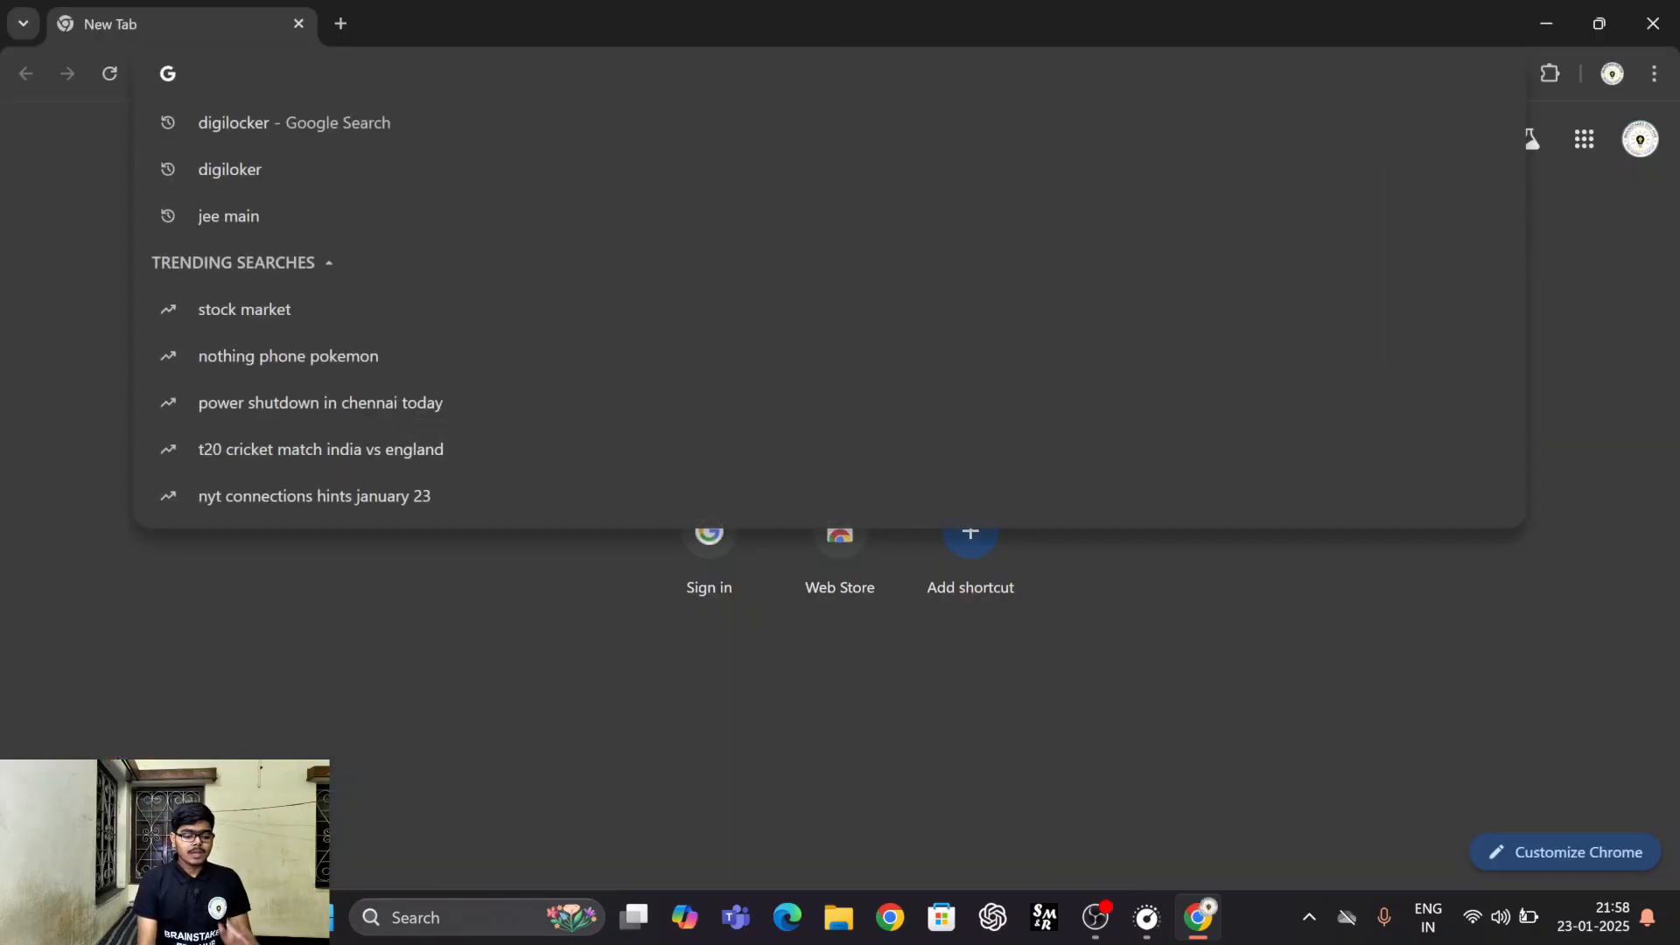
type("wbjee")
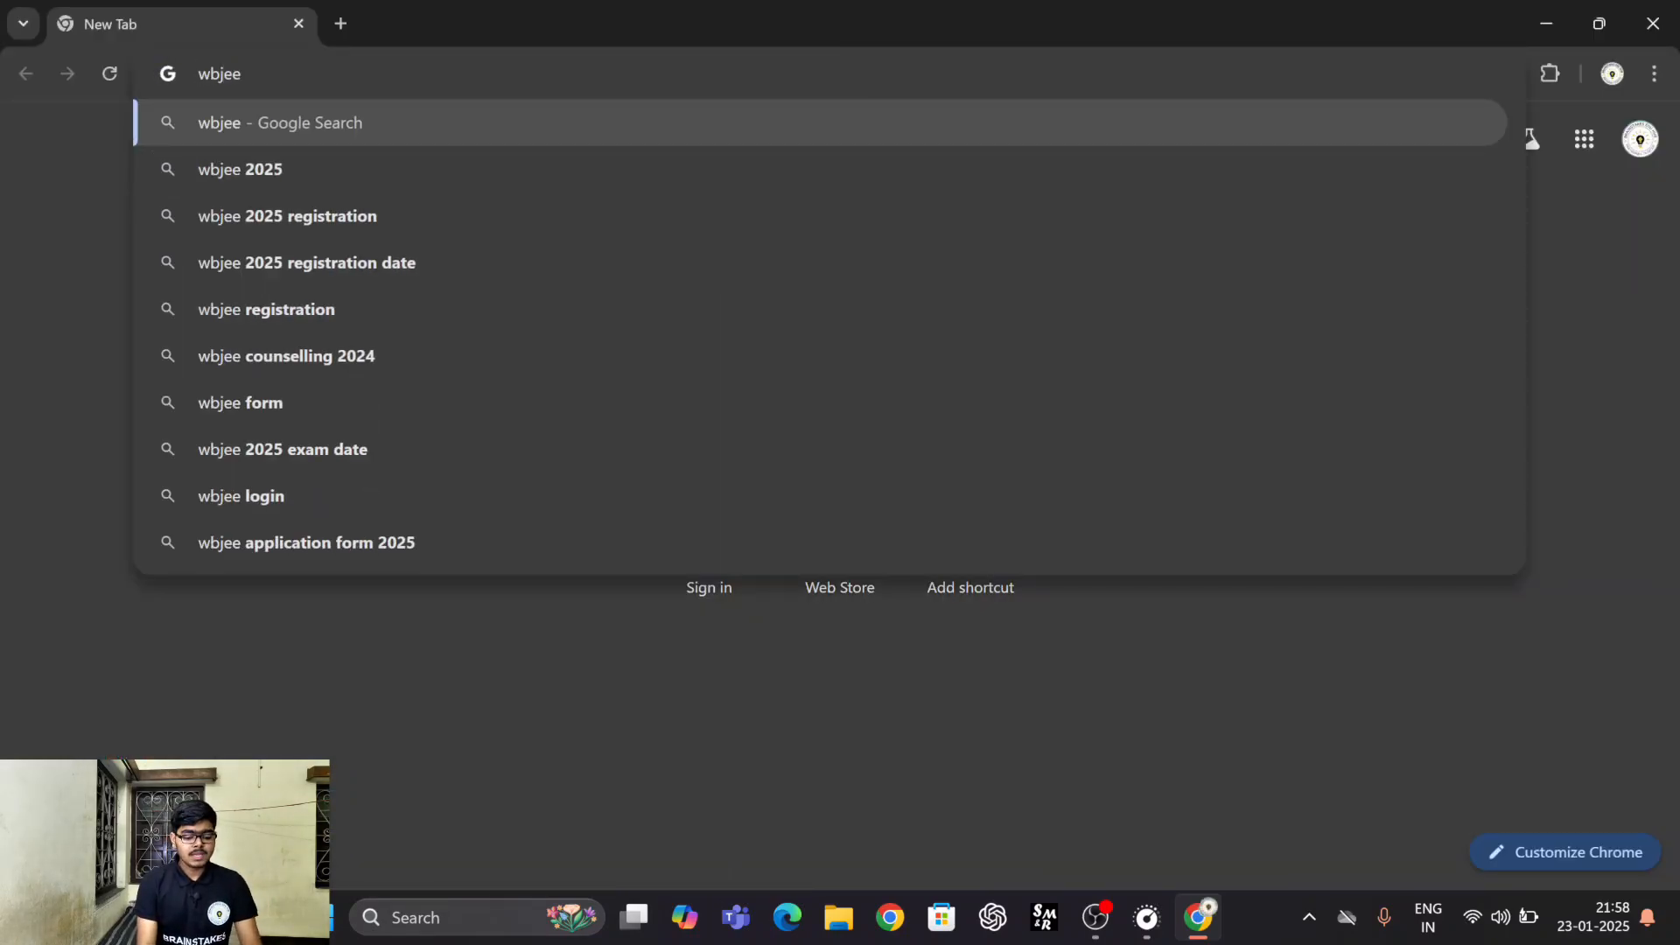
type("b.nic.in")
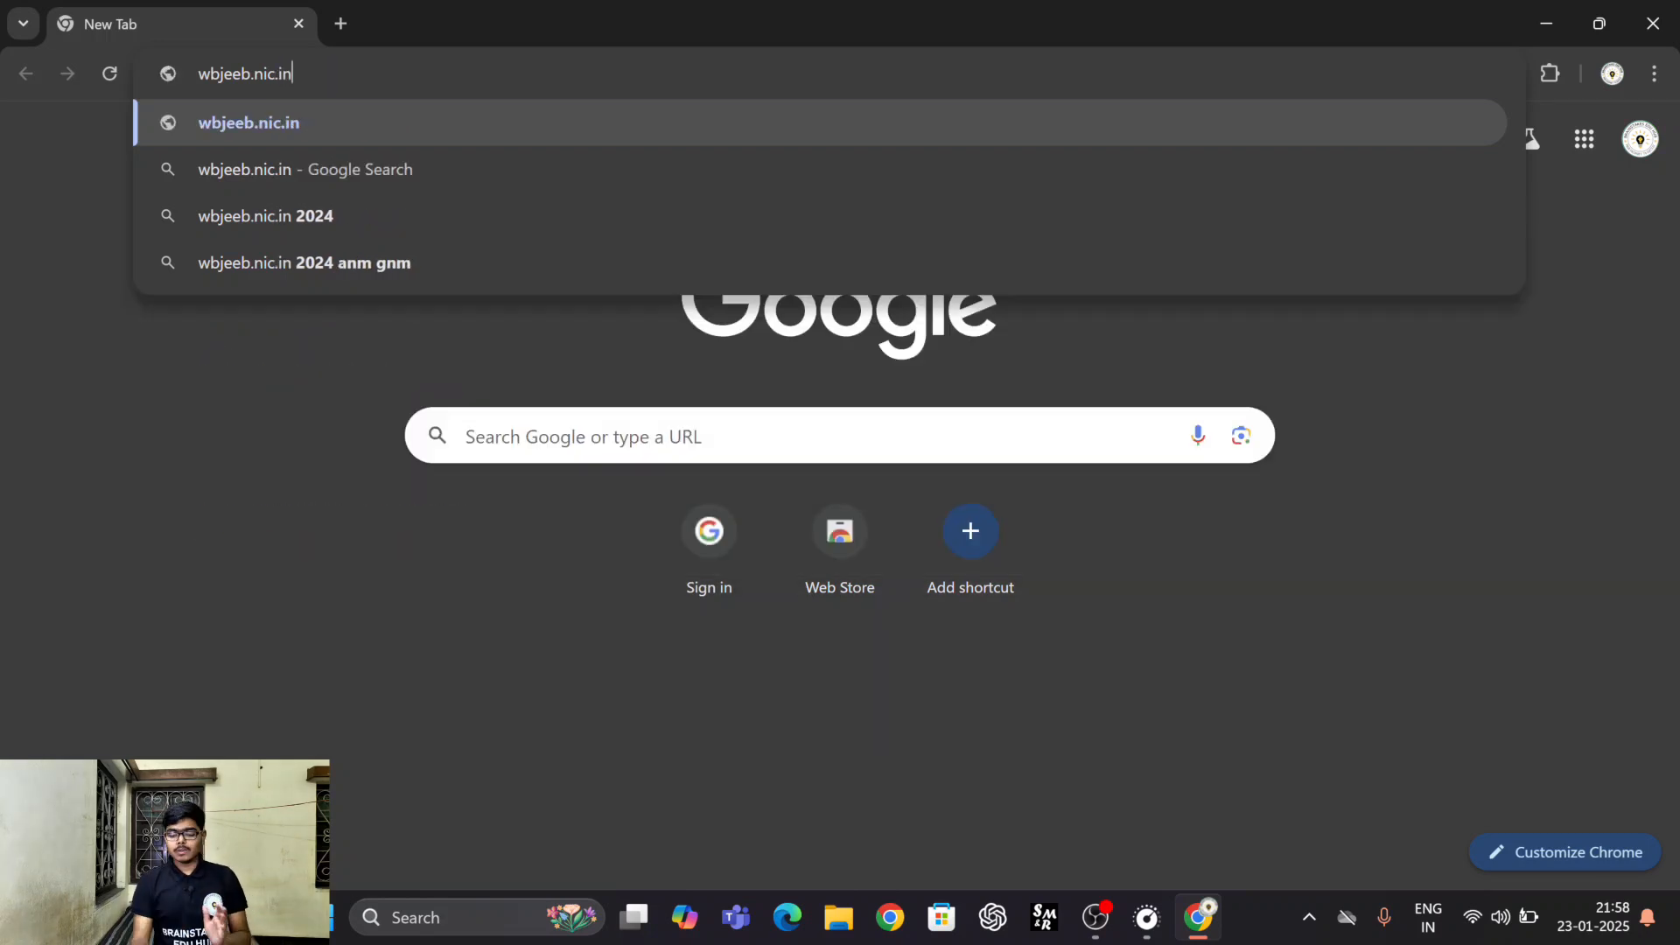
key("Return")
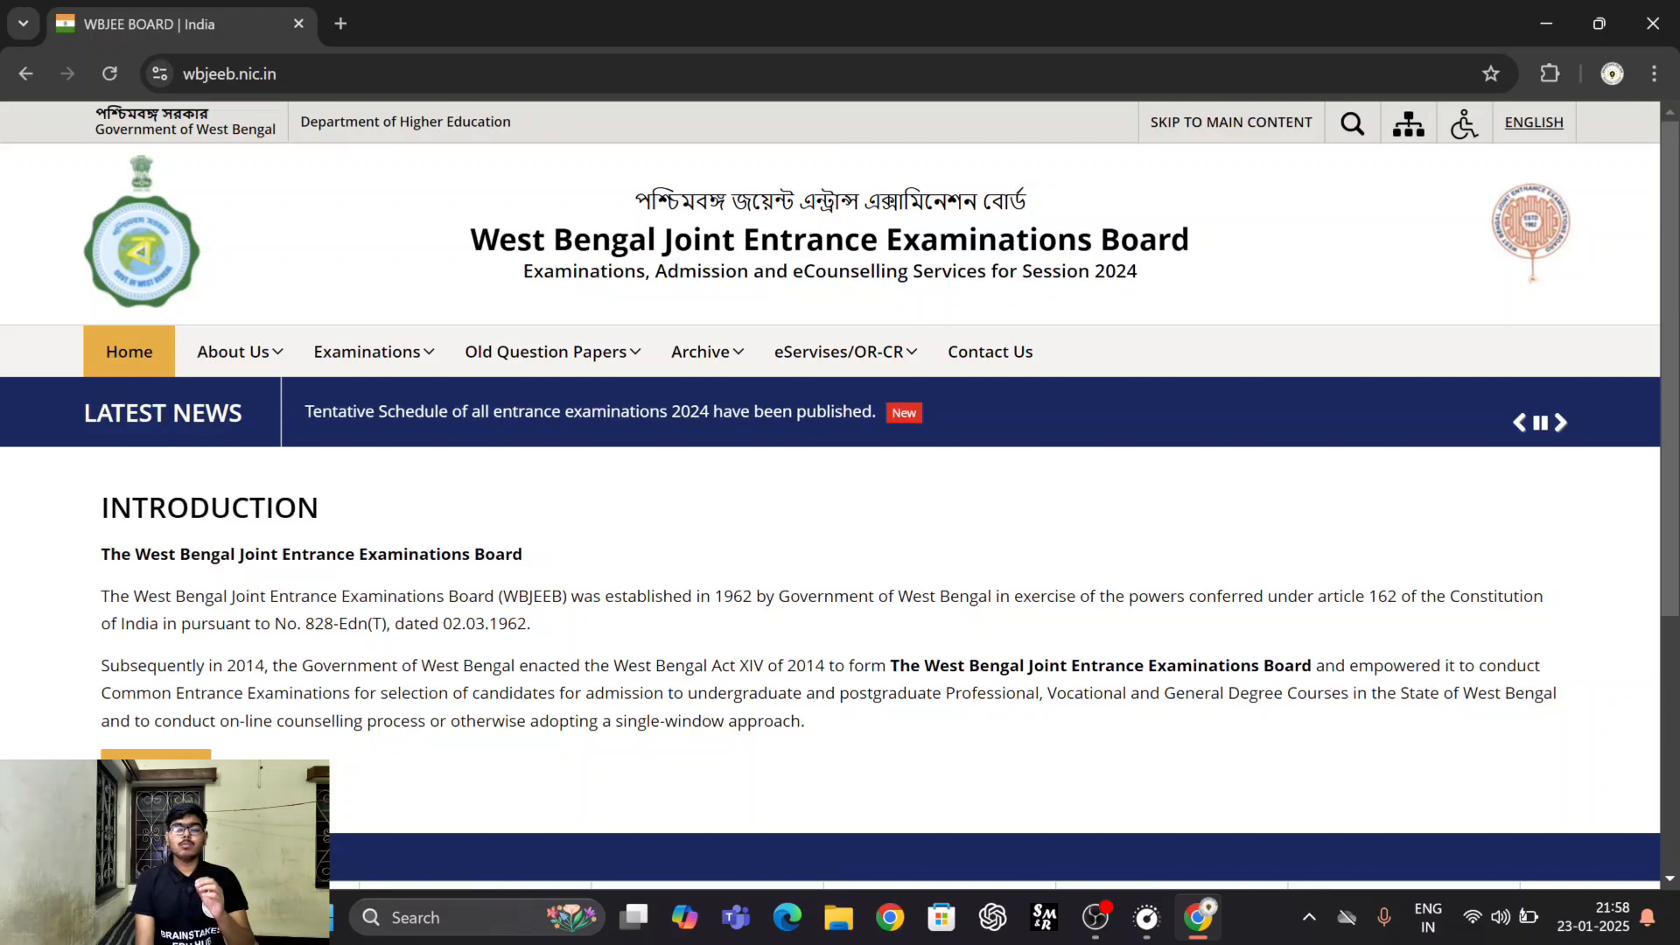
Go to the WBJEE examination page and open Online Application Form Submission for WBJEE – 2025 from the Candidate Activity Board.
mouse_move(368, 352)
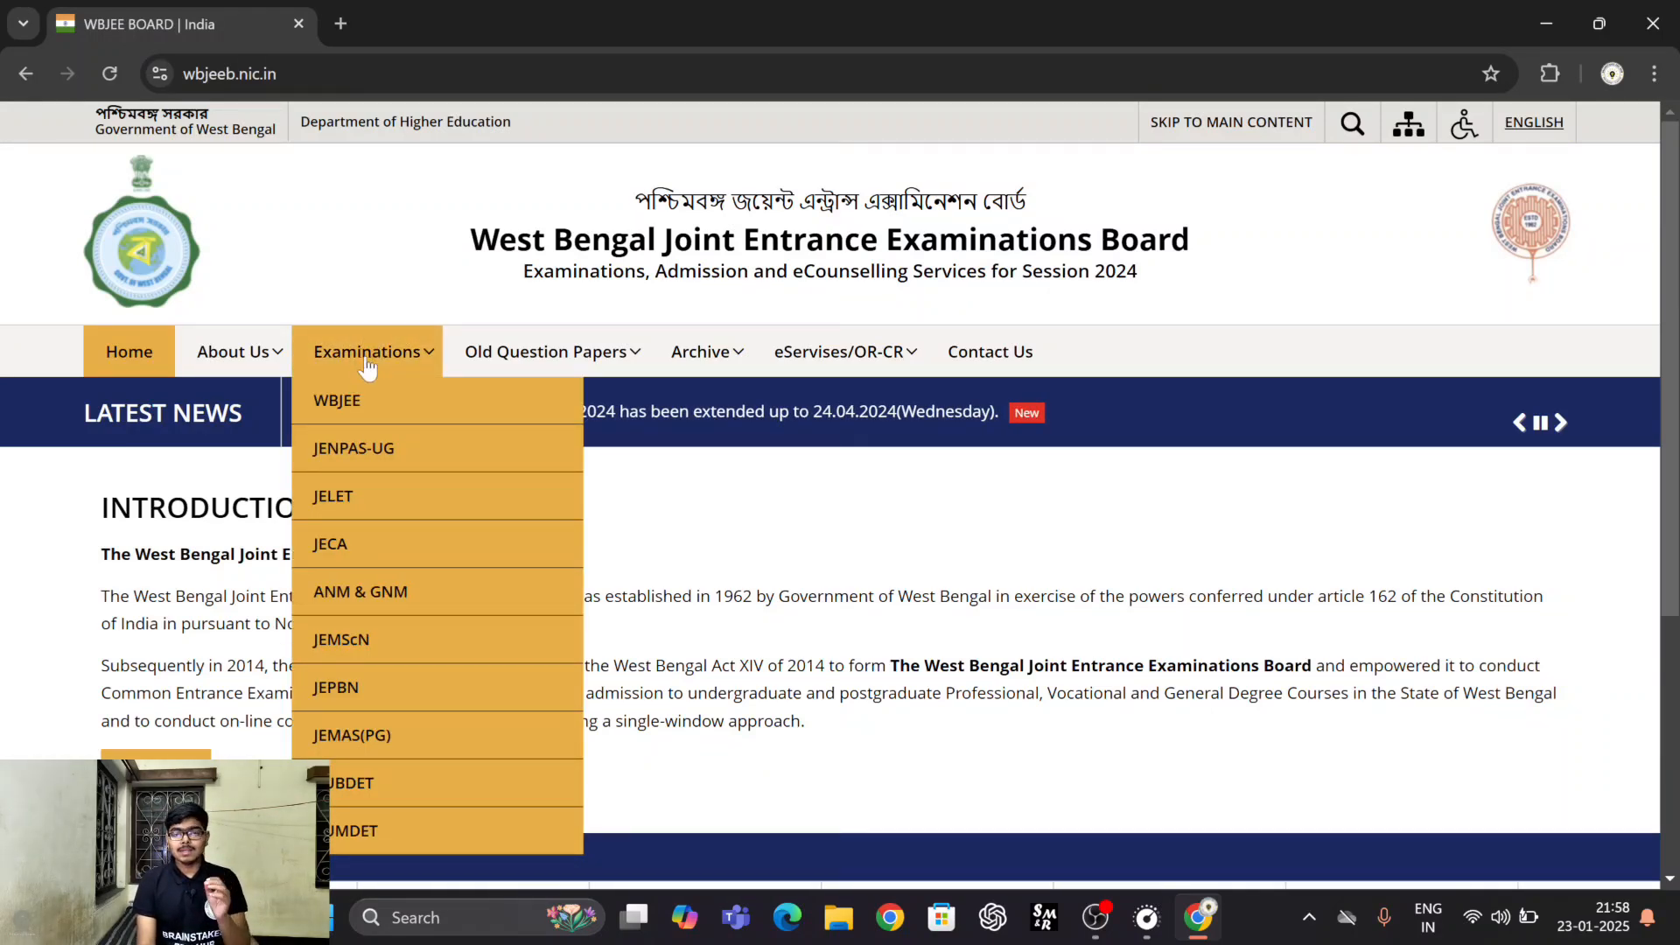
left_click(348, 404)
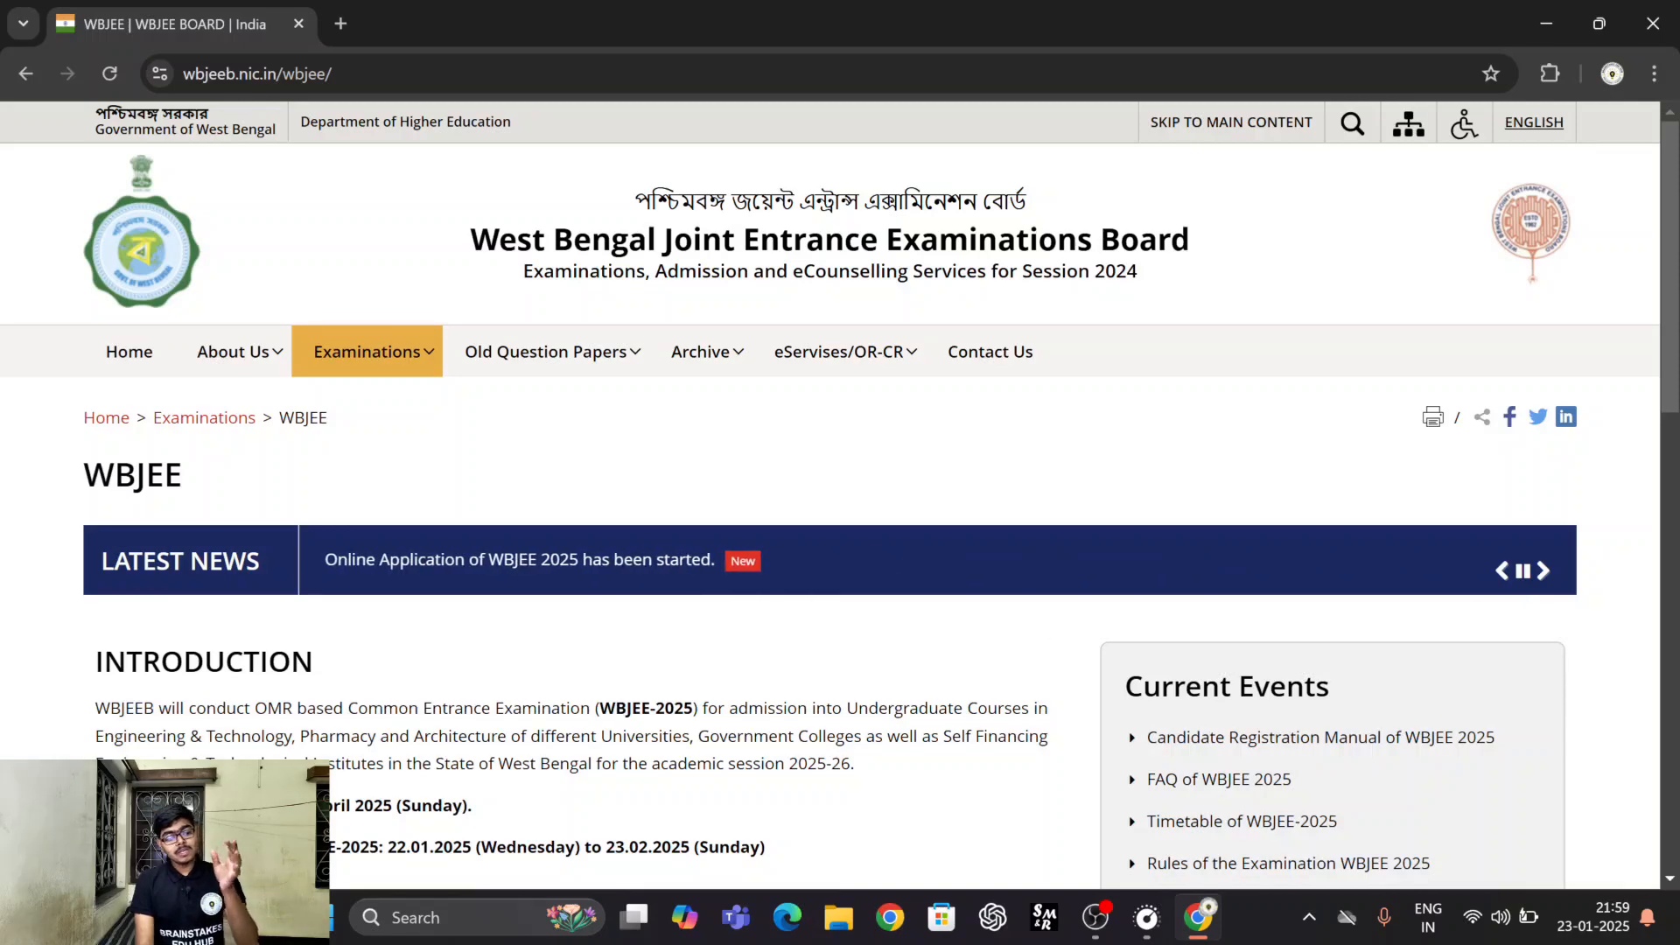
scroll(385, 437, "down", 5)
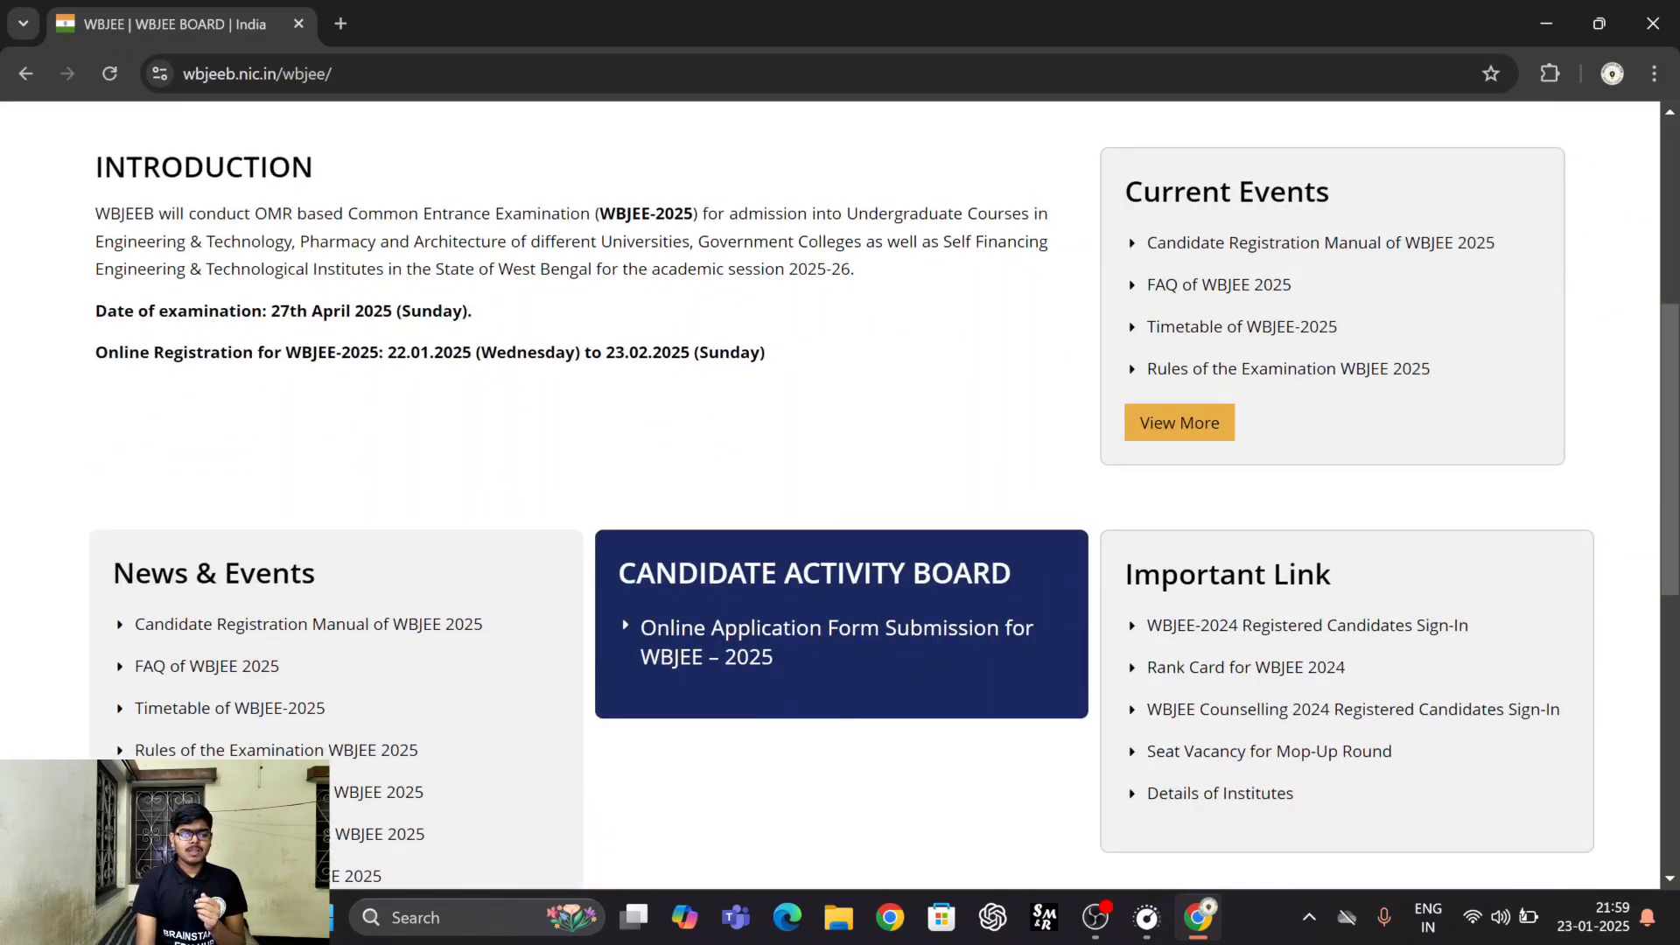
scroll(396, 603, "down", 4)
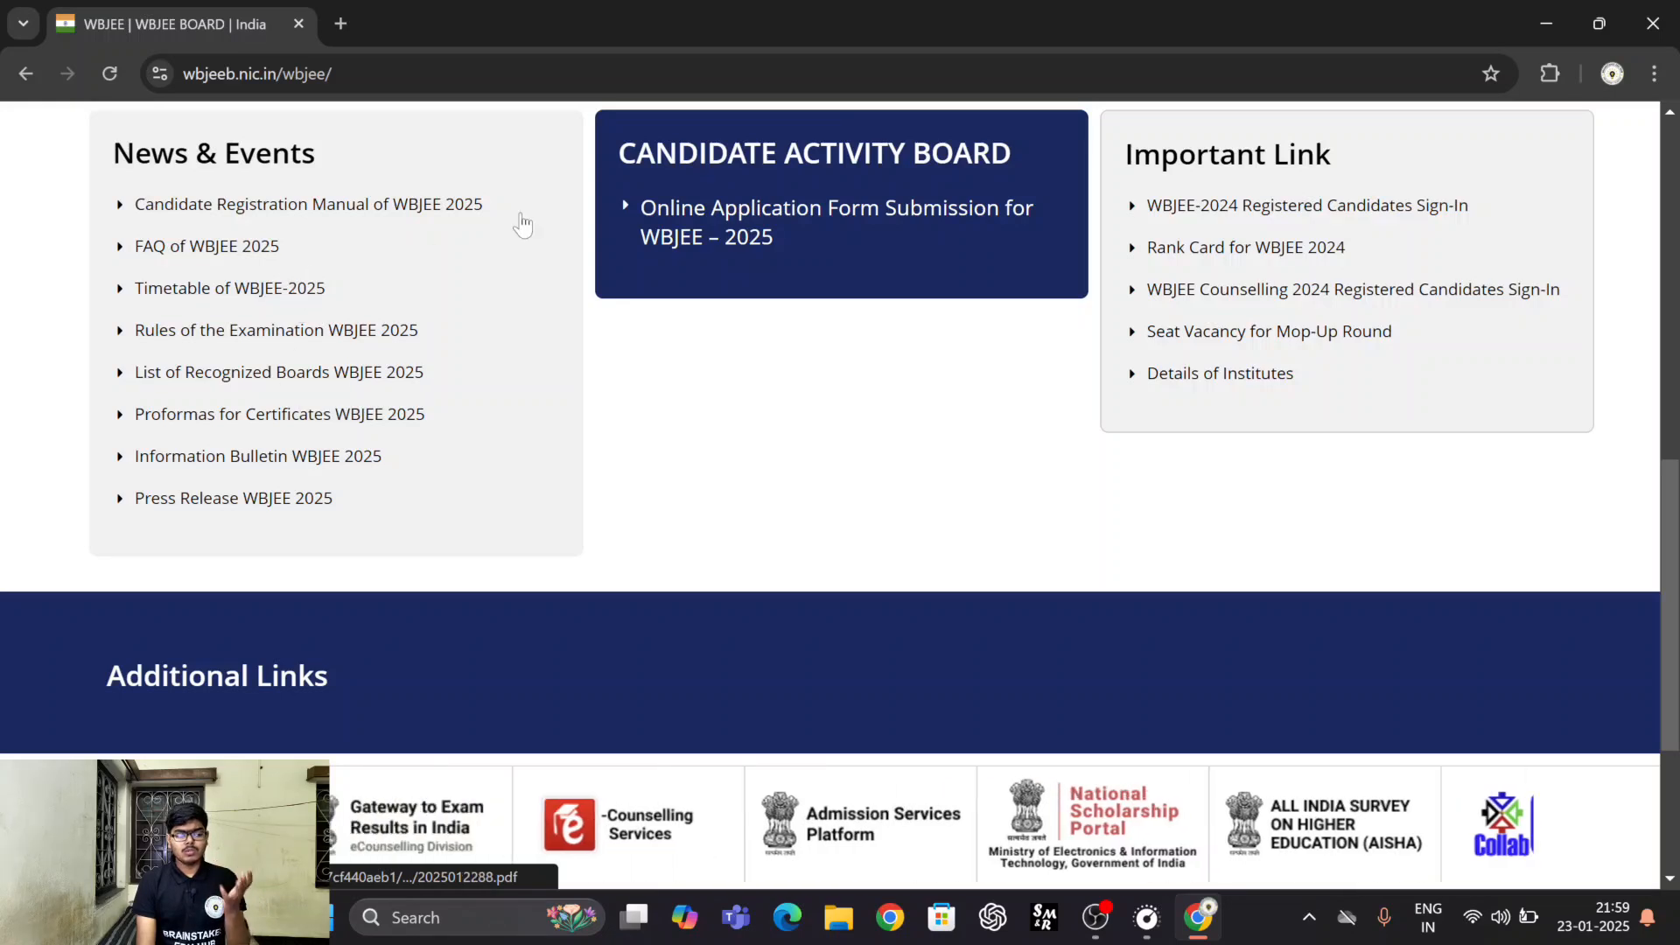
scroll(963, 525, "up", 2)
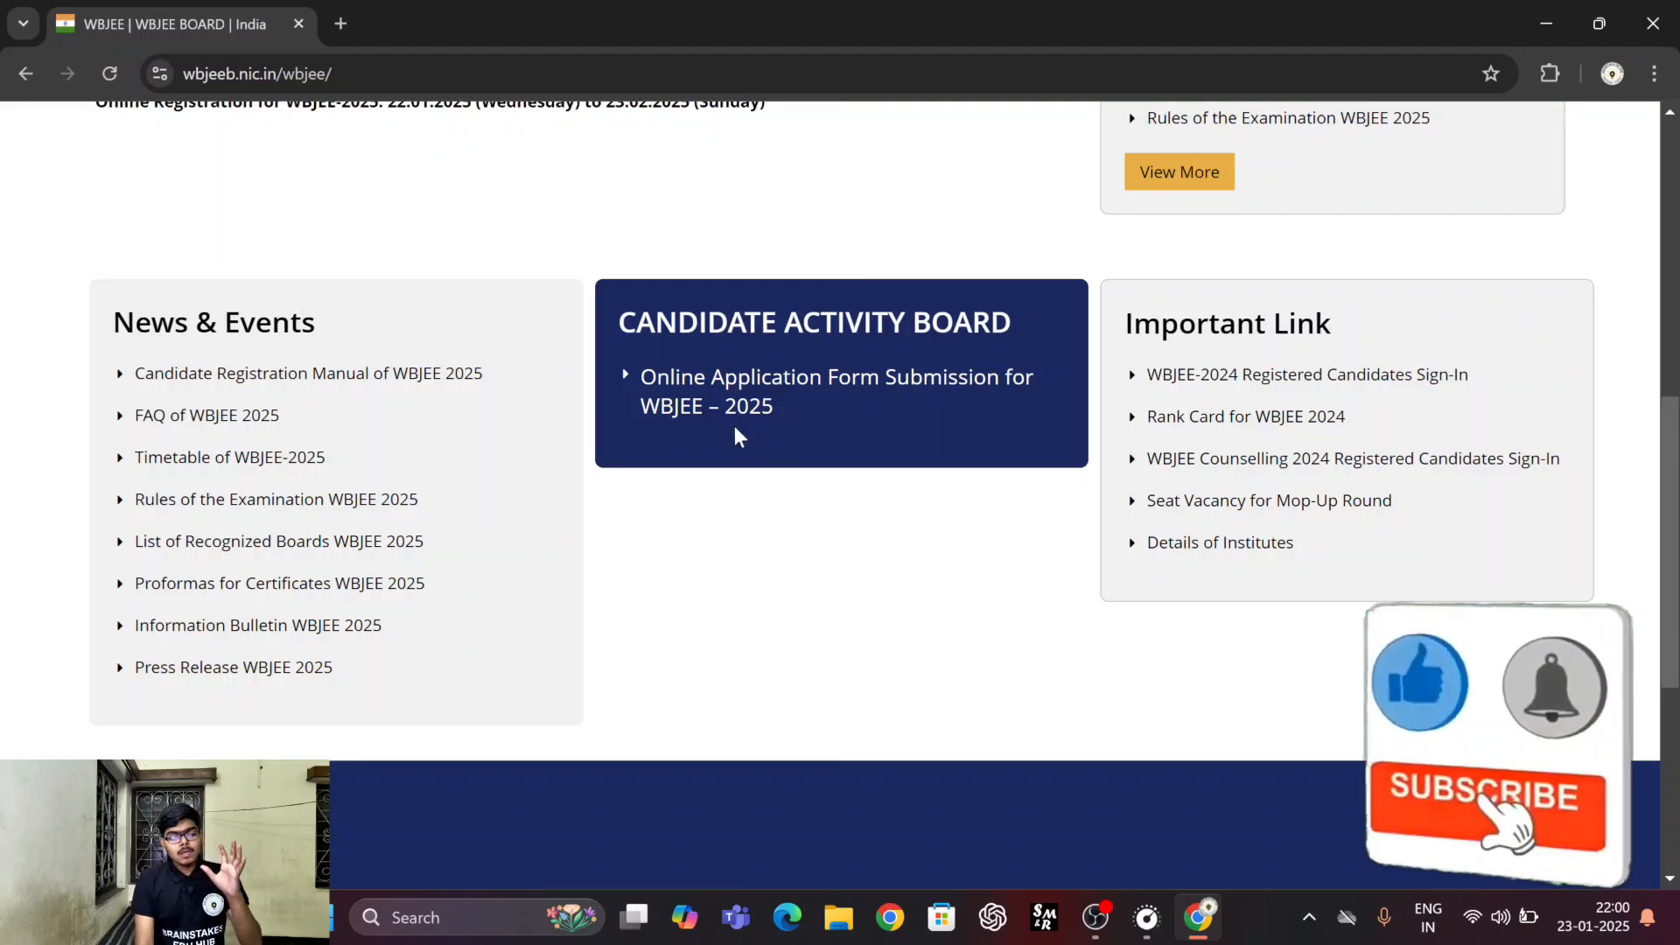
left_click(731, 412)
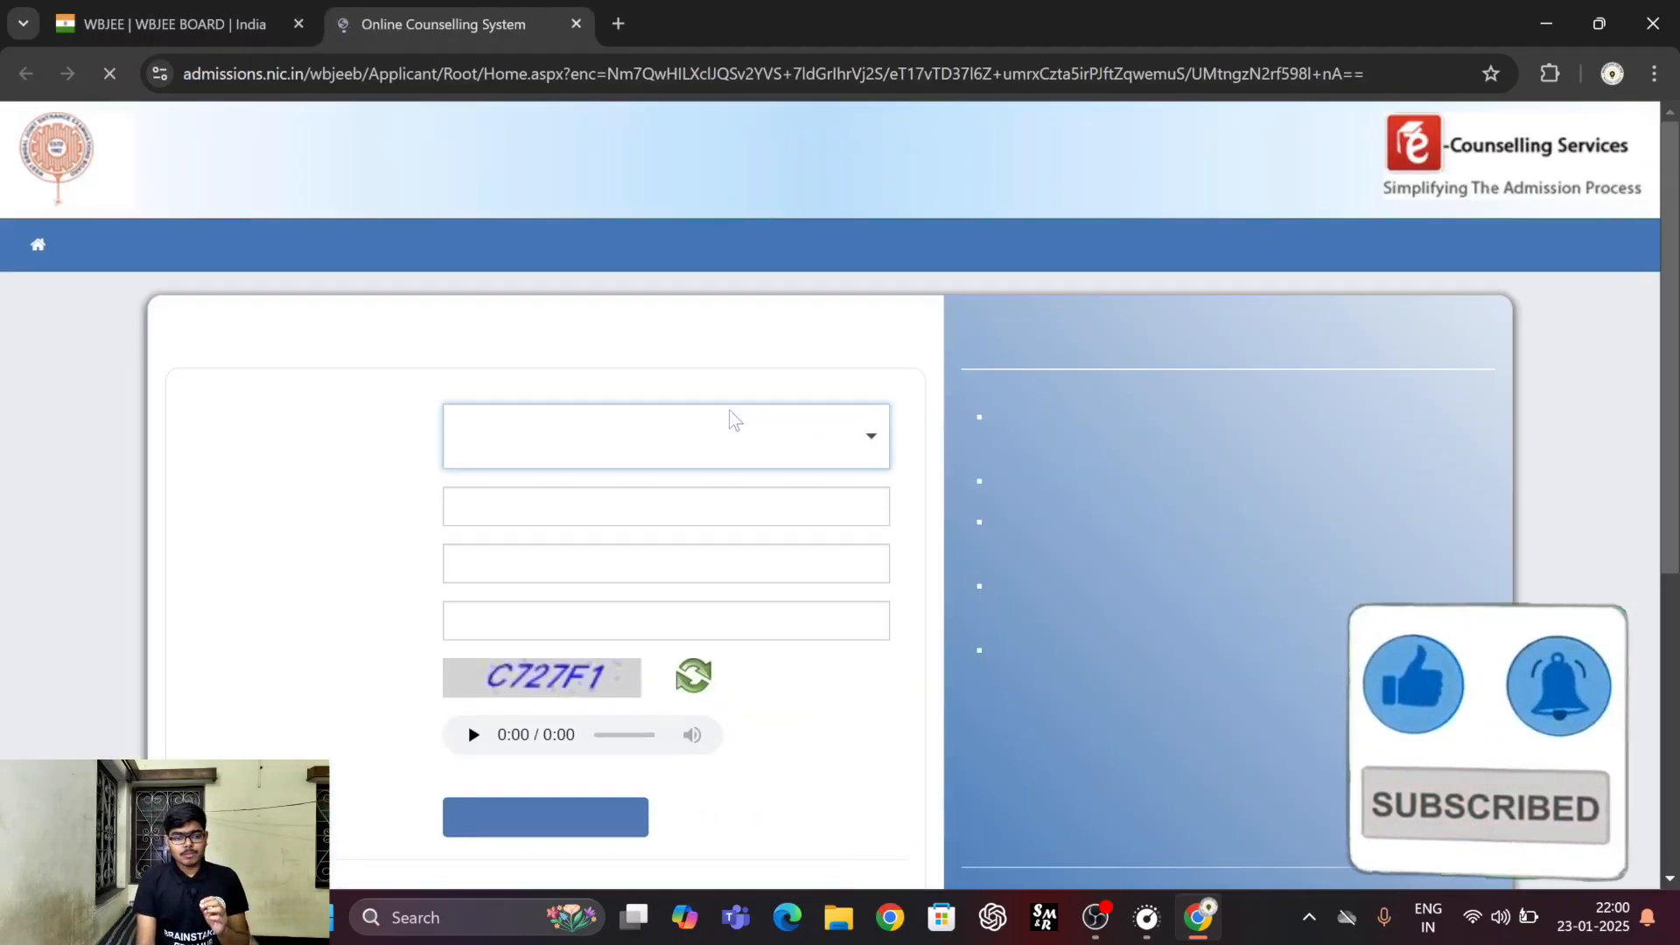
Start a New Candidate Registration for the WBJEE 2025 examination from the registered candidates sign-in page.
scroll(930, 484, "down", 5)
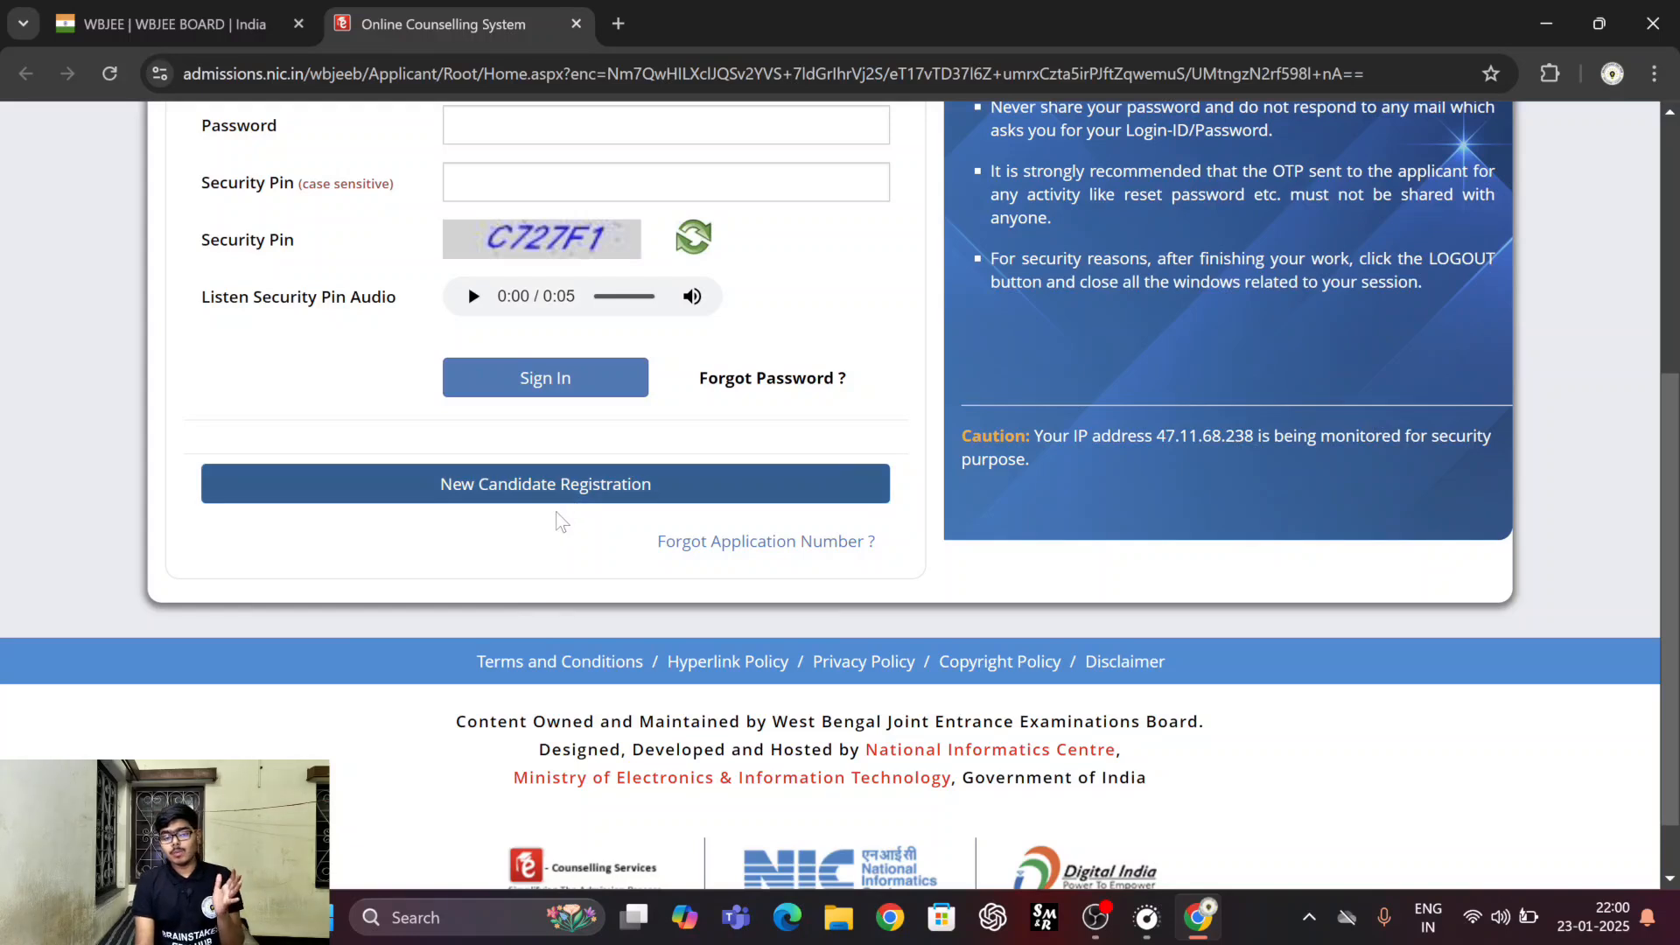
scroll(560, 522, "up", 3)
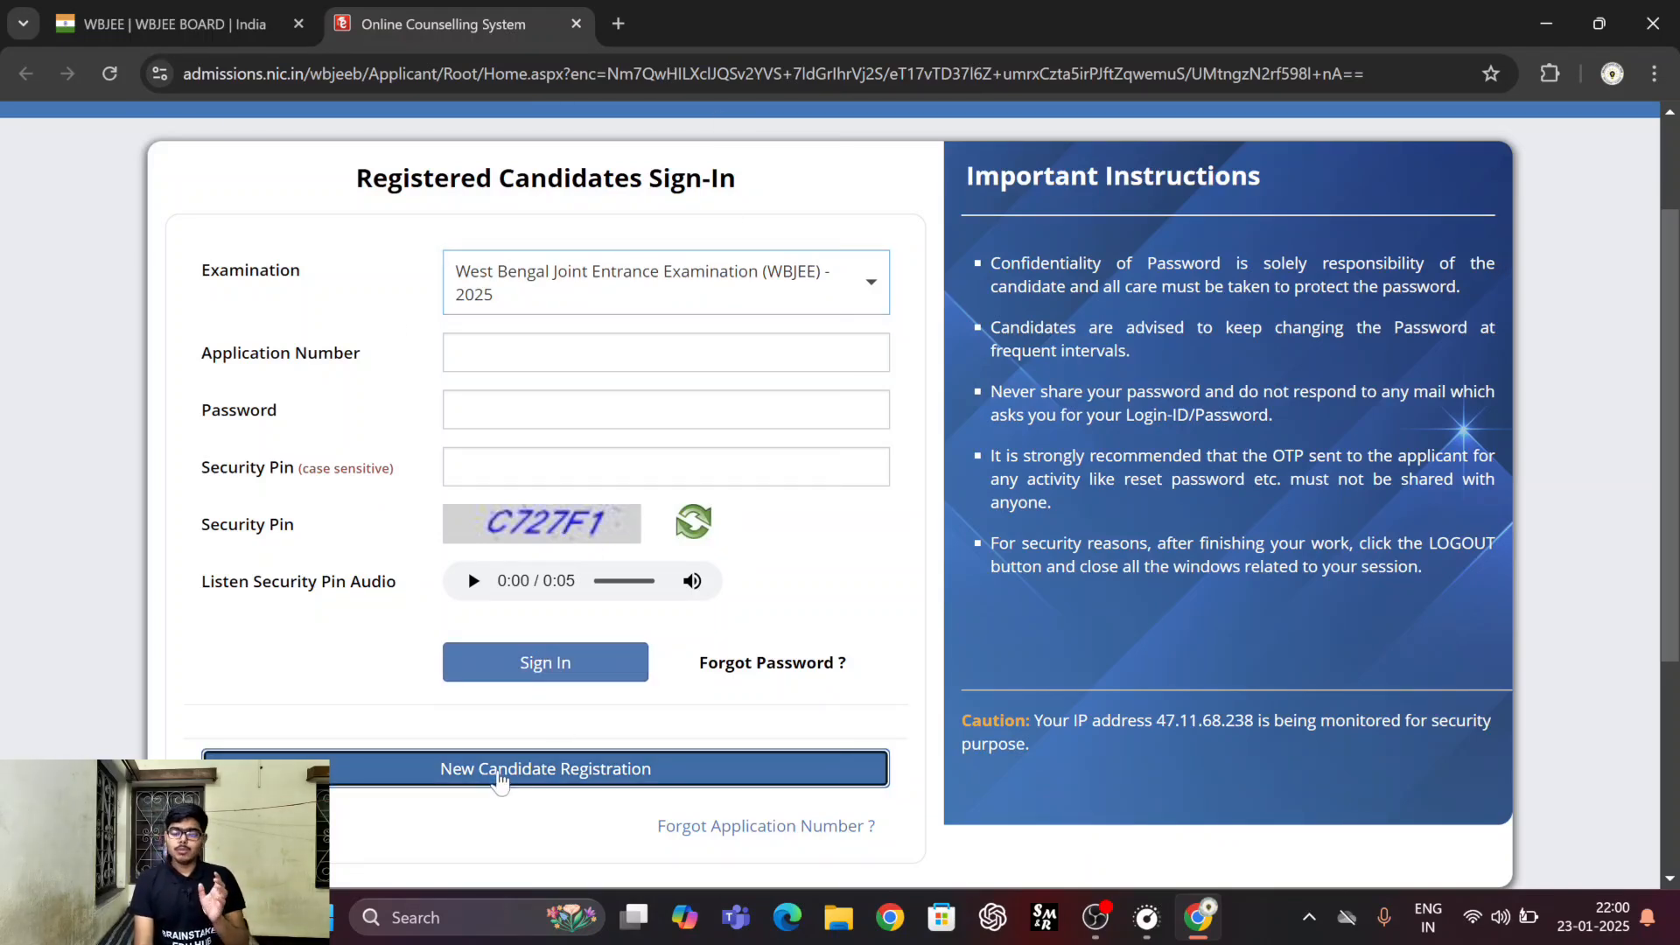
left_click(498, 771)
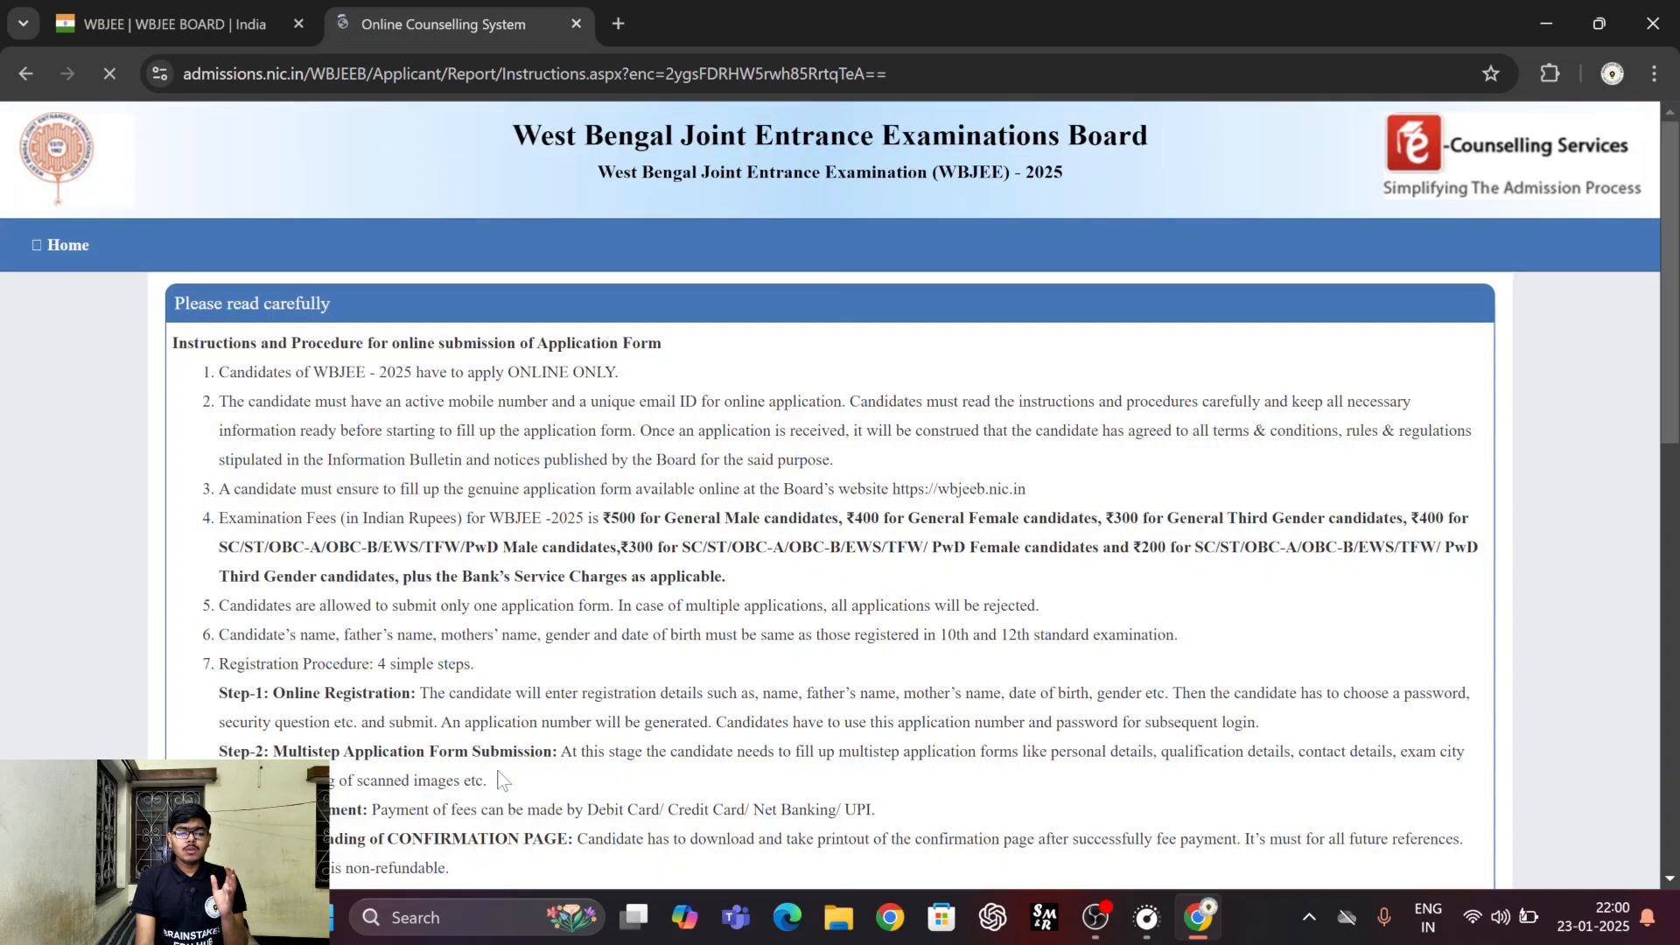
Review the application instructions, including the examination fees by category, and agree to them to reach the registration form.
scroll(831, 495, "down", 3)
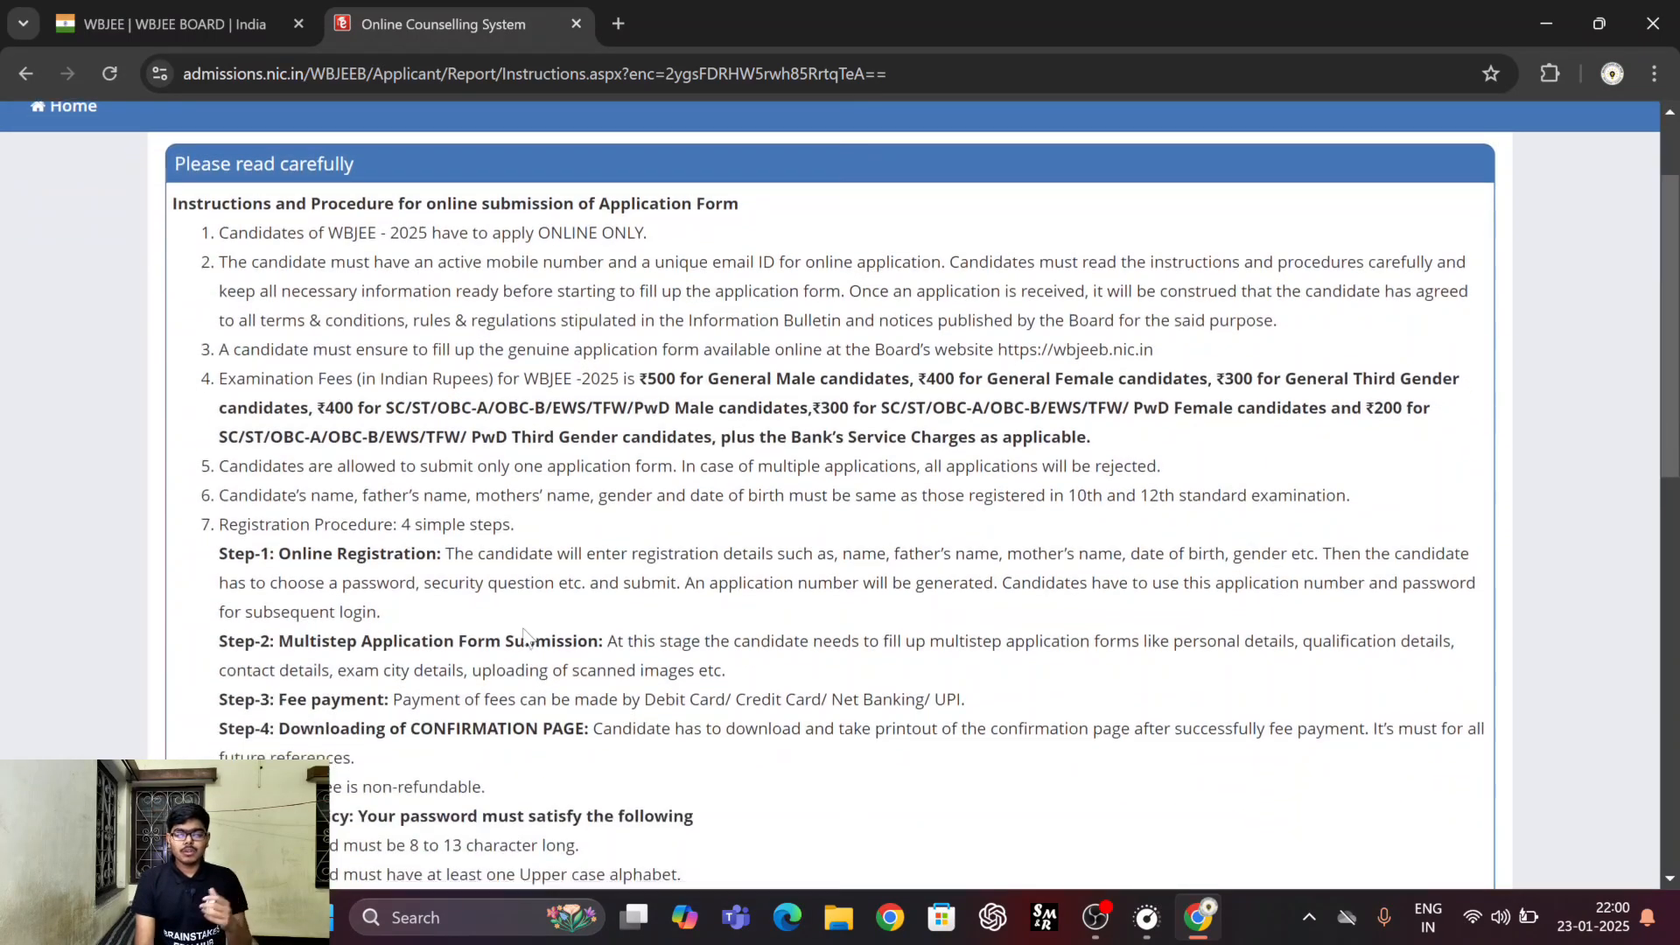
left_click_drag(640, 213, 679, 212)
left_click_drag(314, 241, 354, 242)
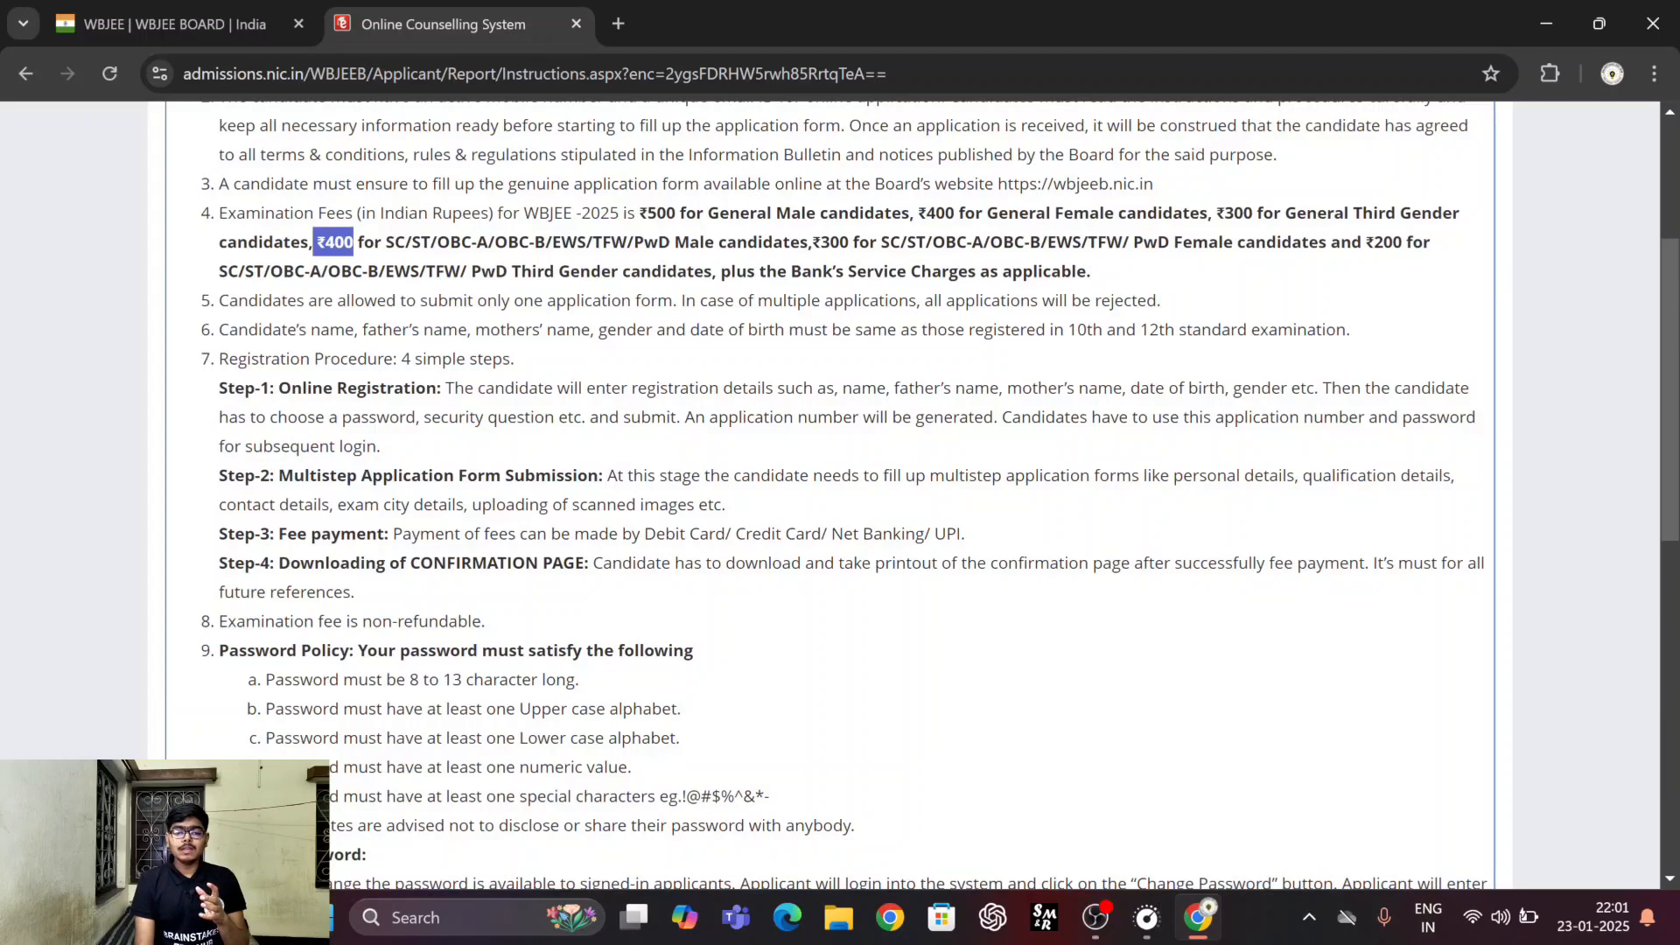
left_click_drag(813, 243, 859, 242)
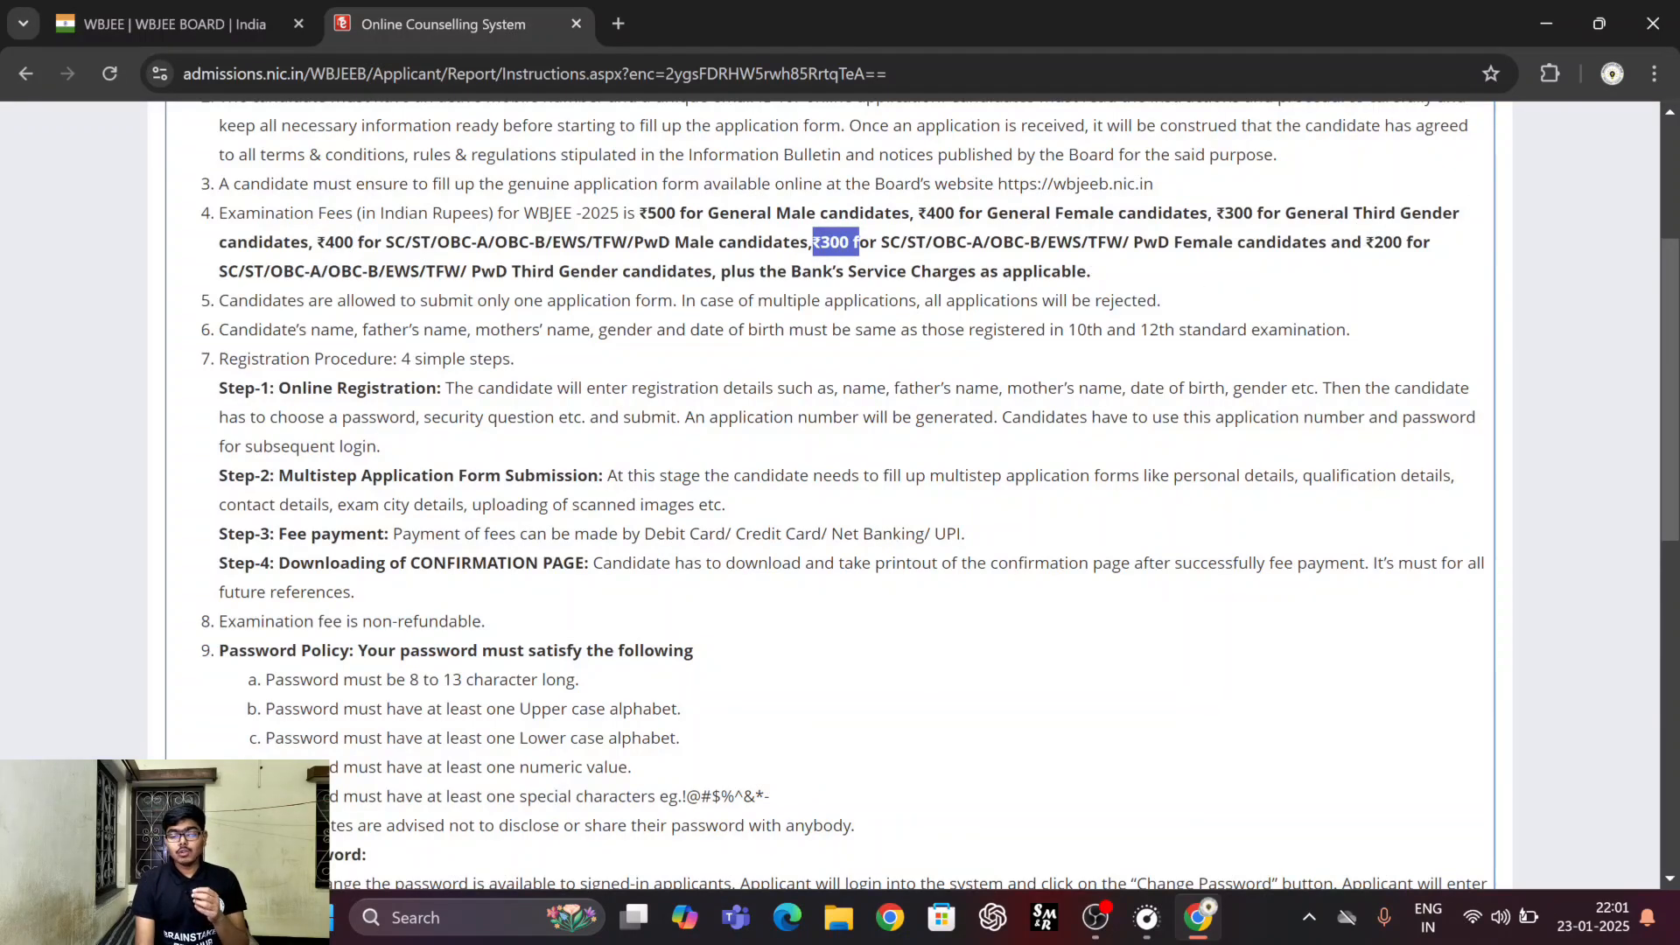
scroll(1358, 230, "down", 2)
scroll(928, 499, "down", 3)
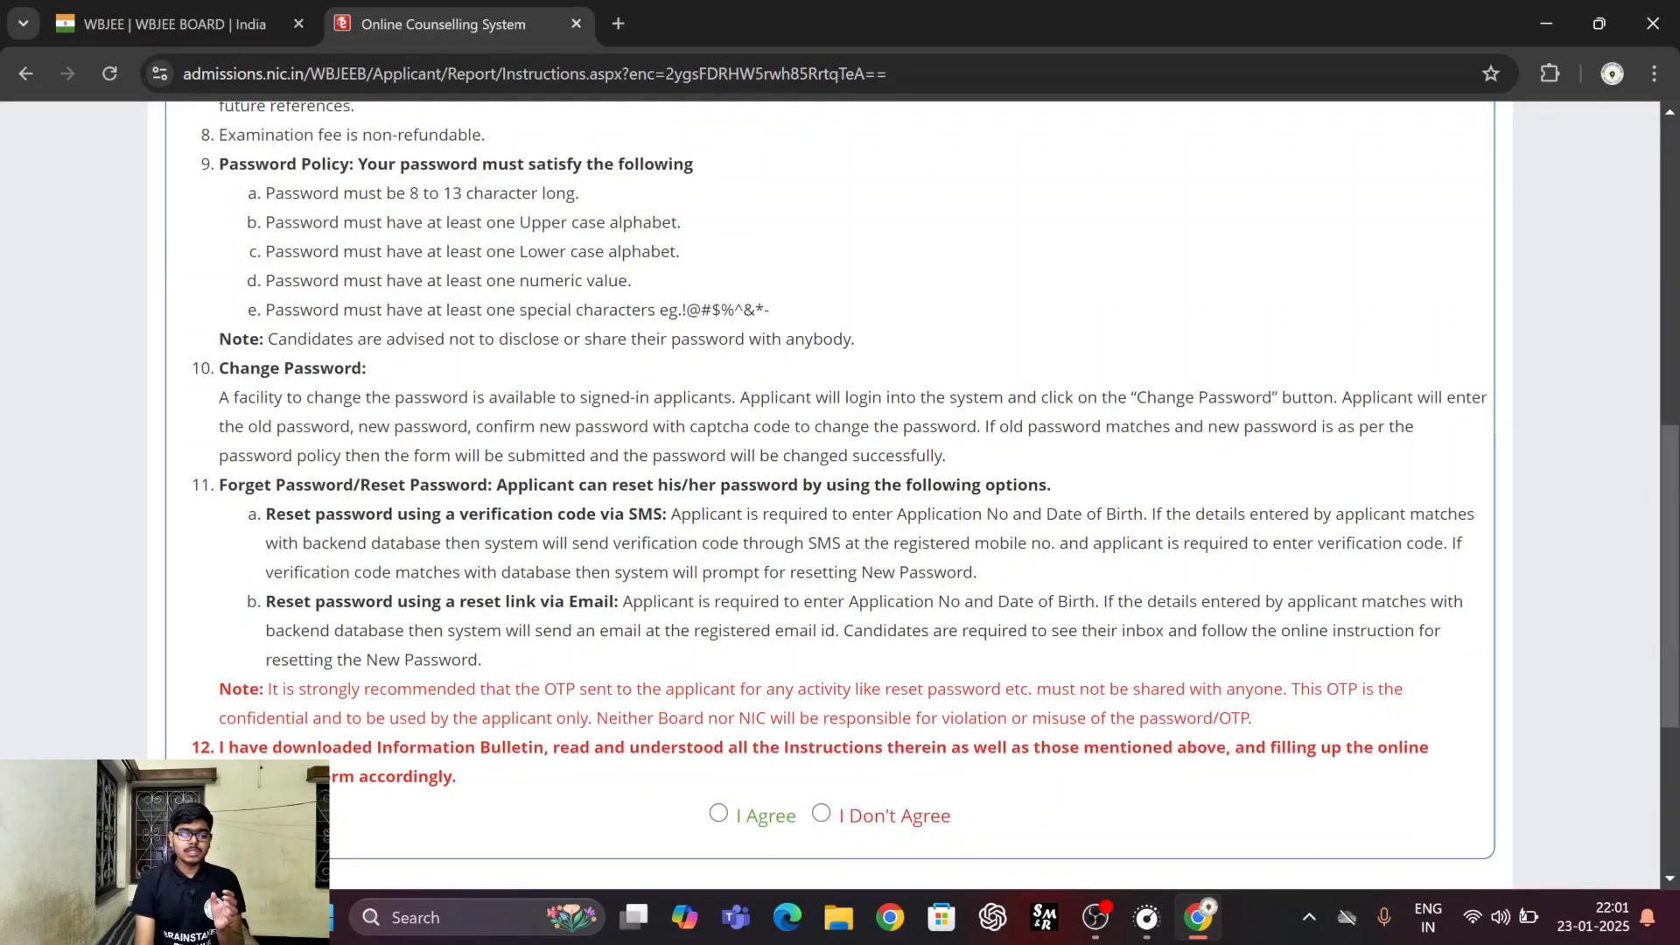
scroll(687, 717, "down", 2)
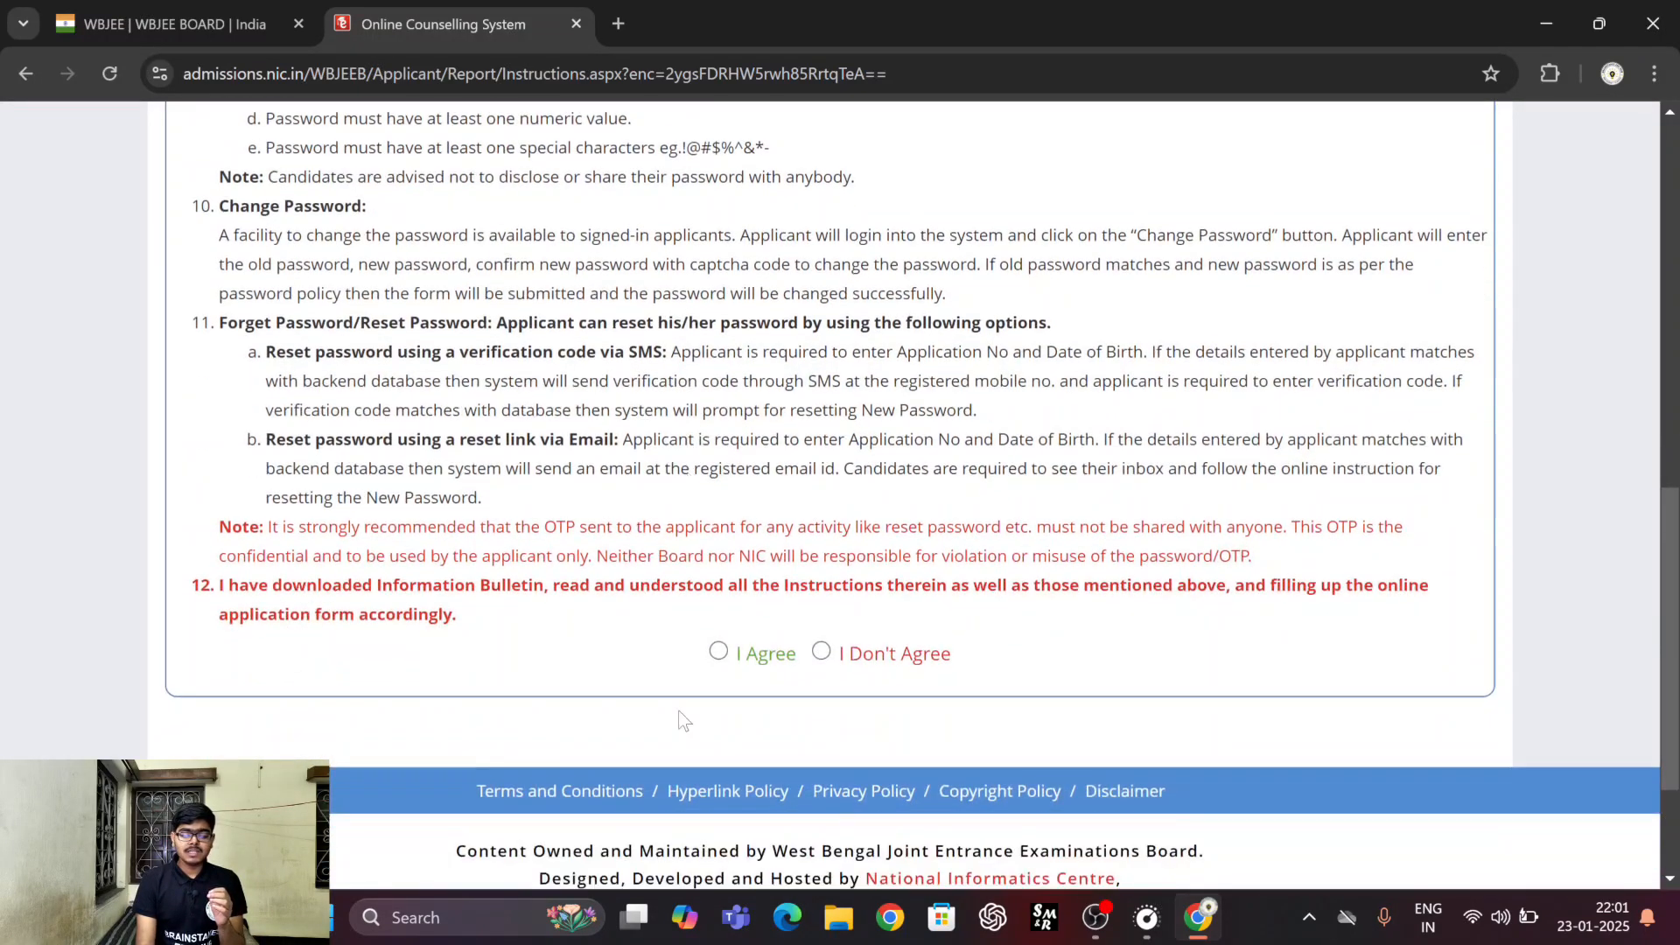
left_click(717, 652)
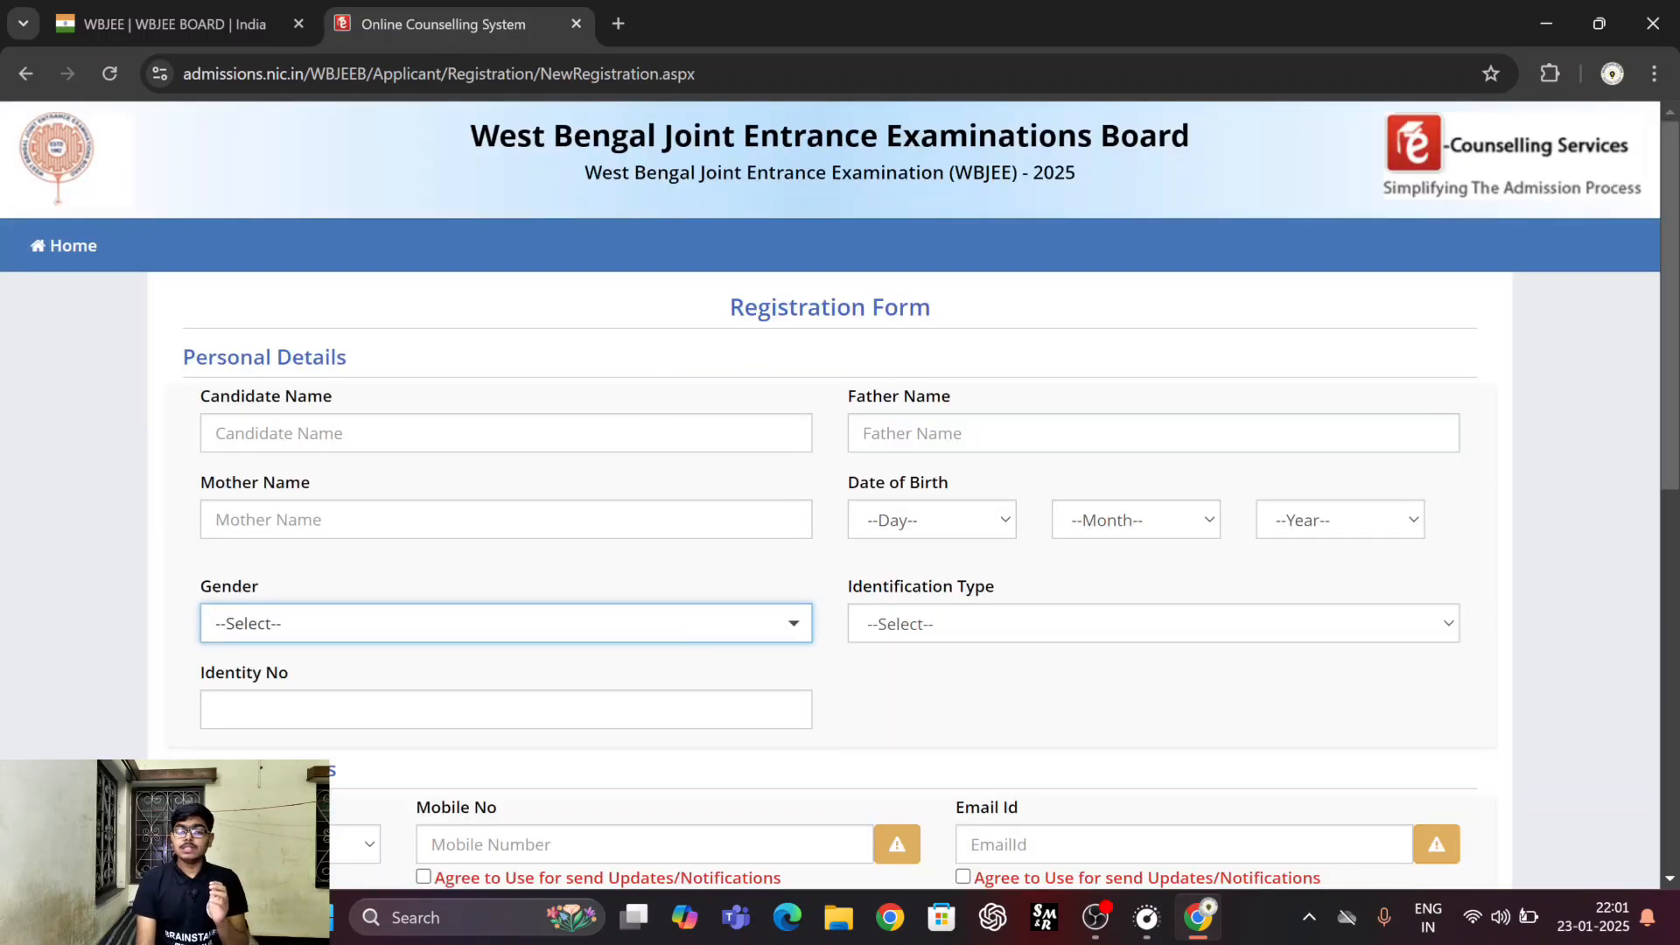
Fill in the candidate's, father's and mother's full names in the Personal Details section, dismissing the chat notification.
scroll(753, 365, "down", 2)
scroll(717, 424, "down", 1)
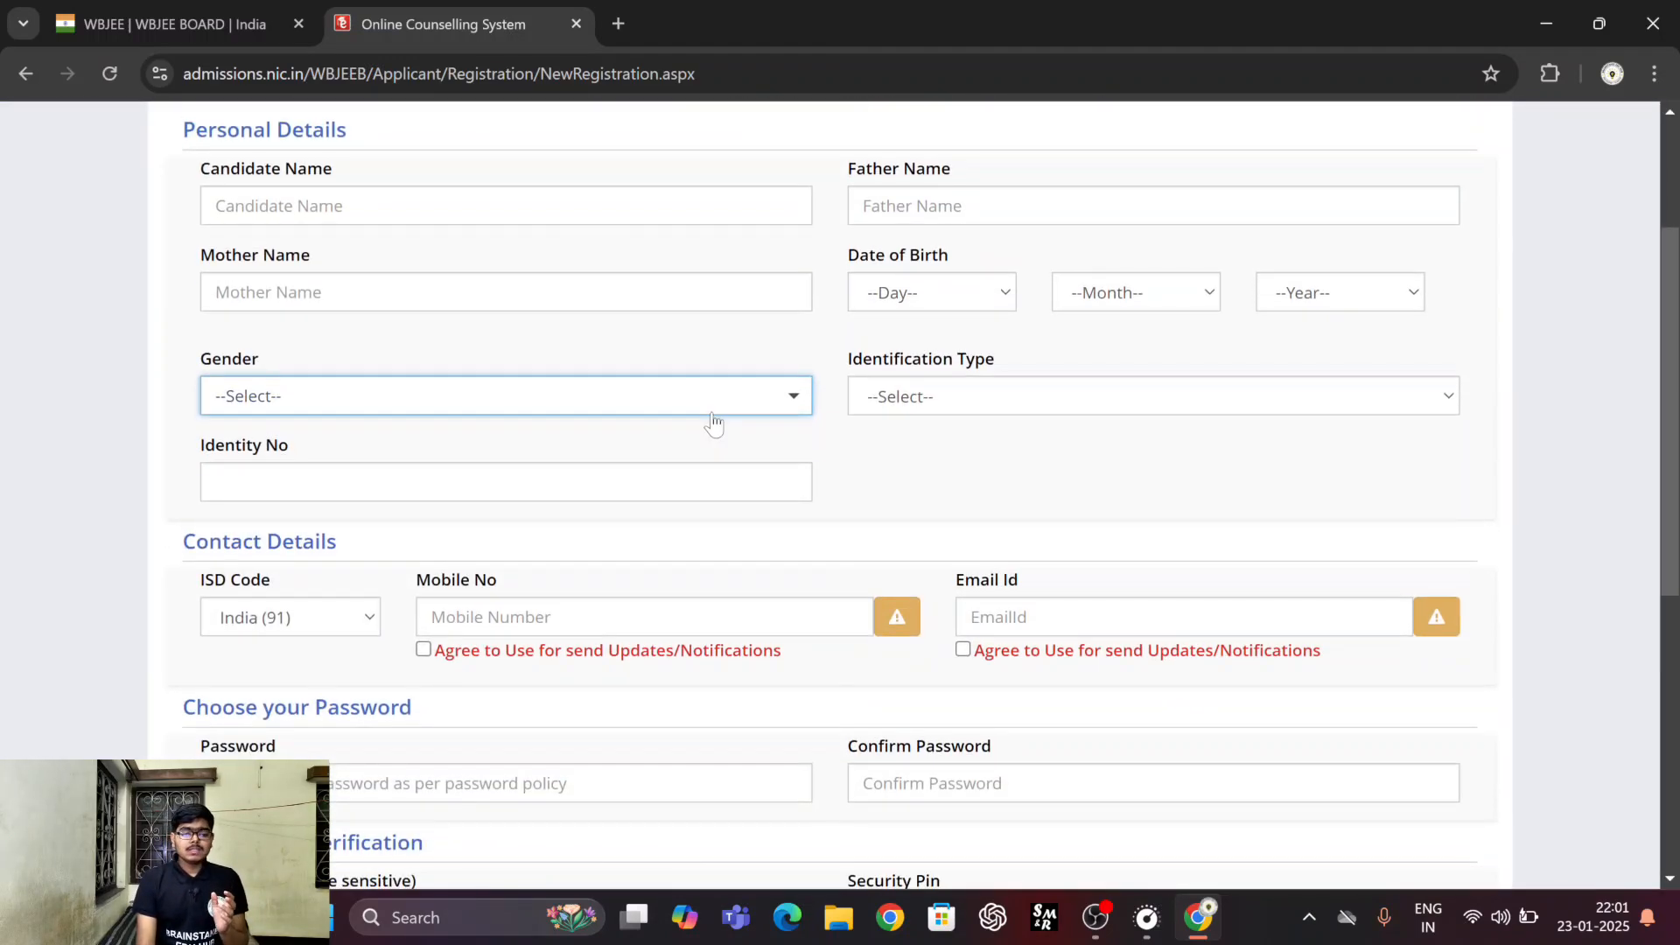
left_click(506, 206)
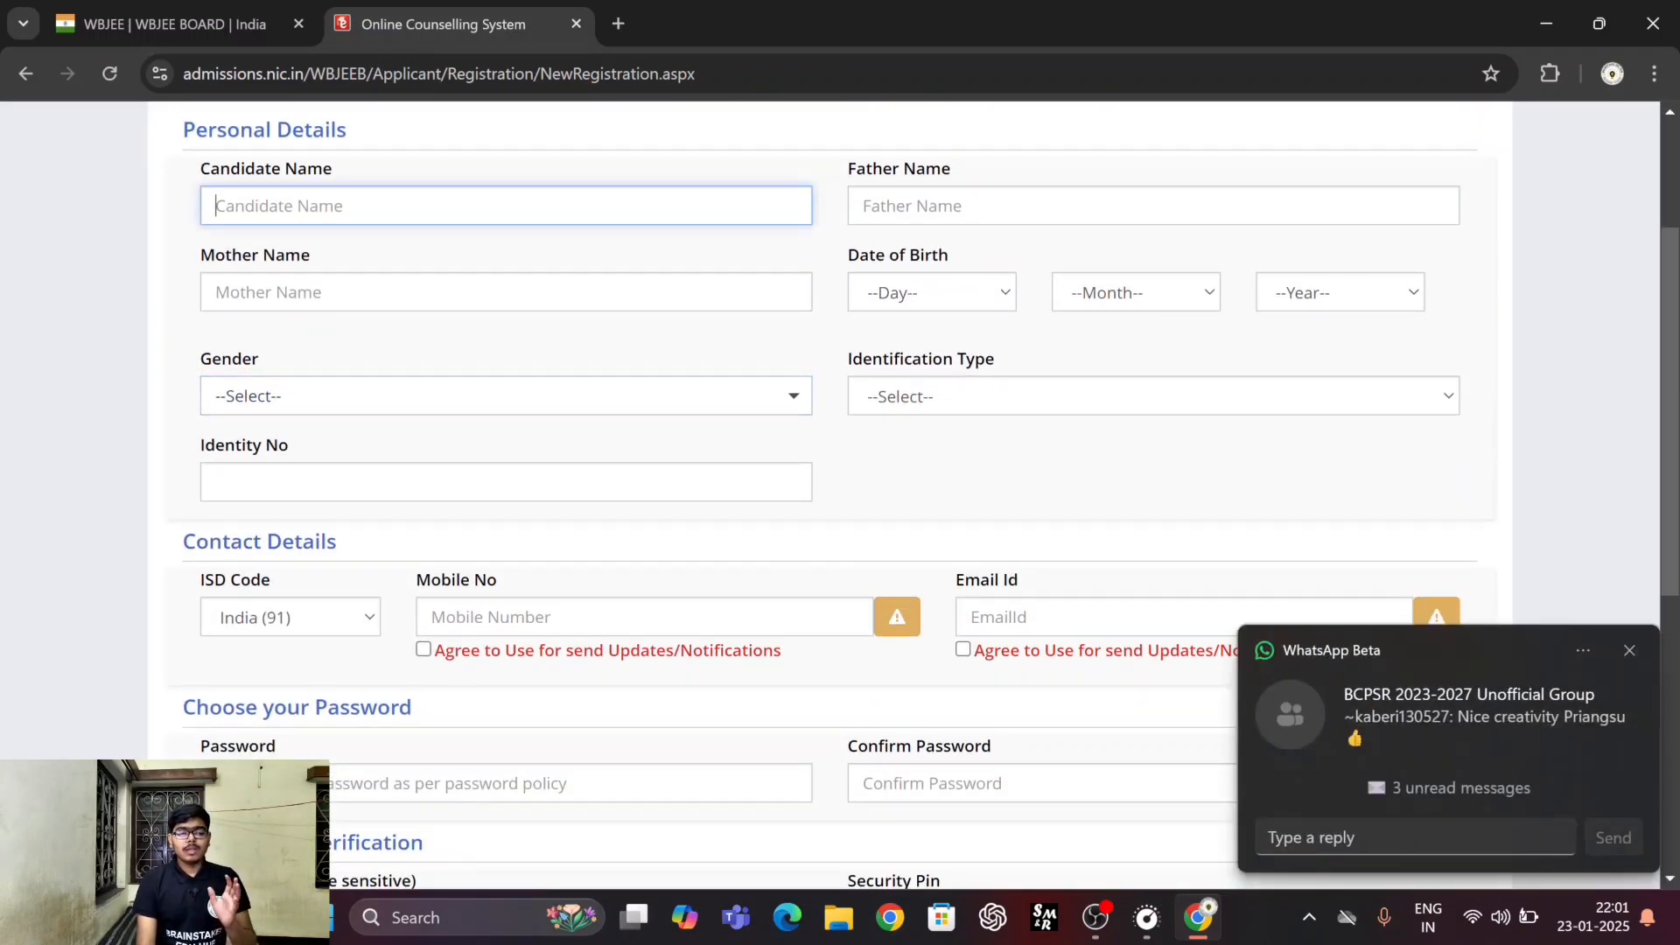
left_click(1630, 650)
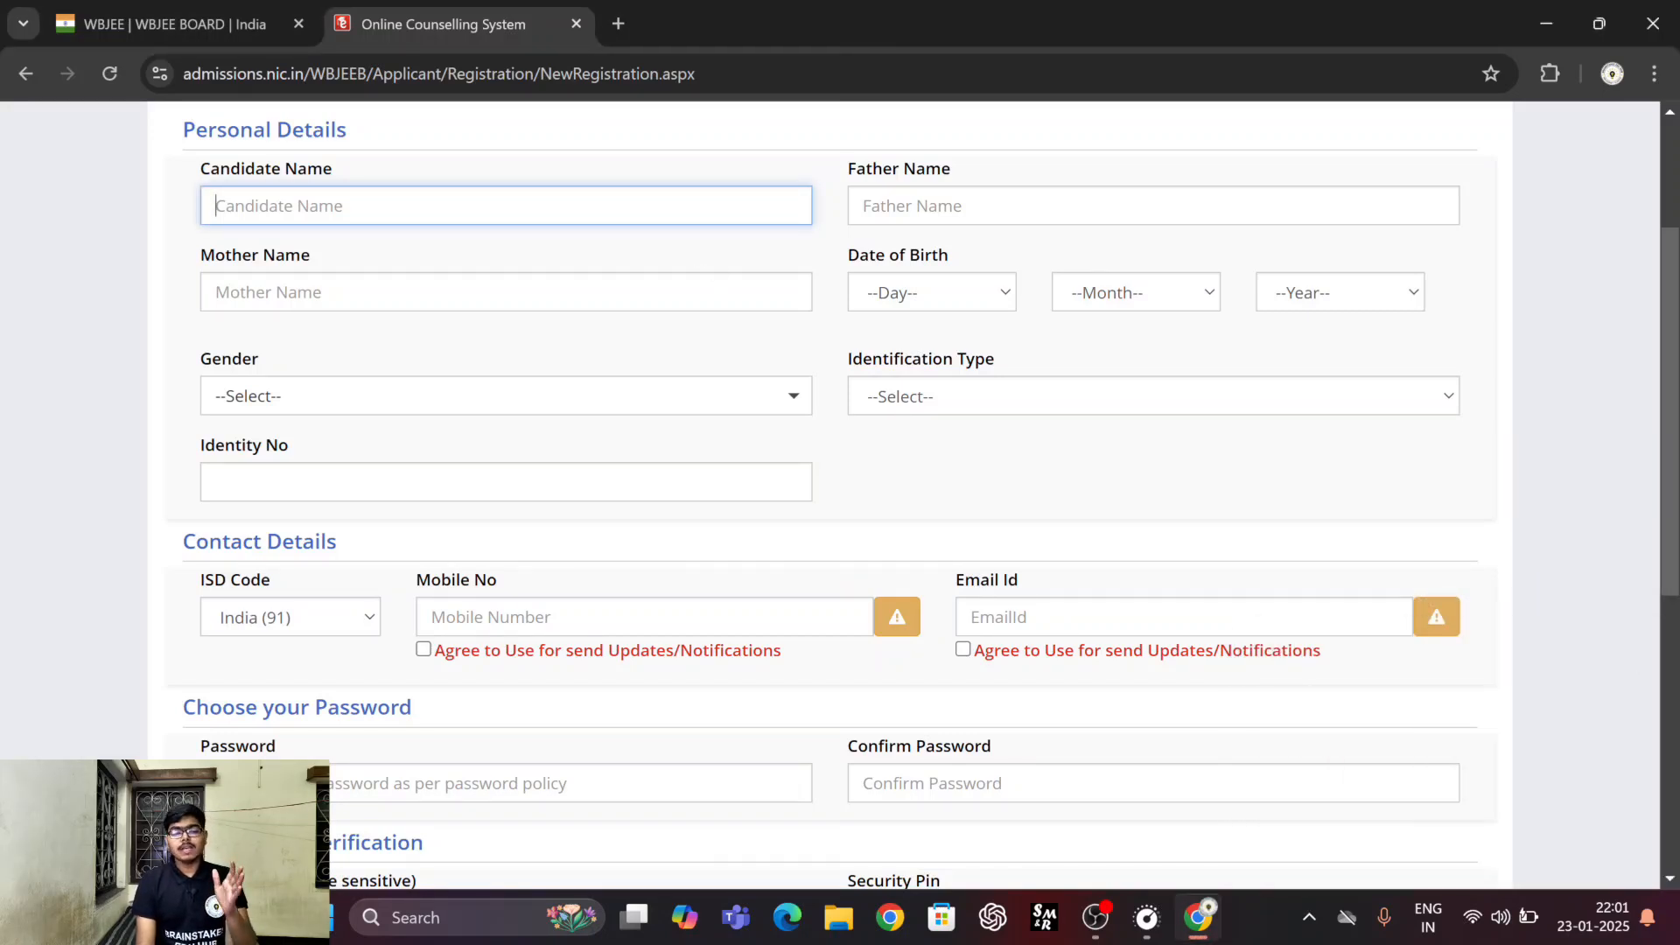
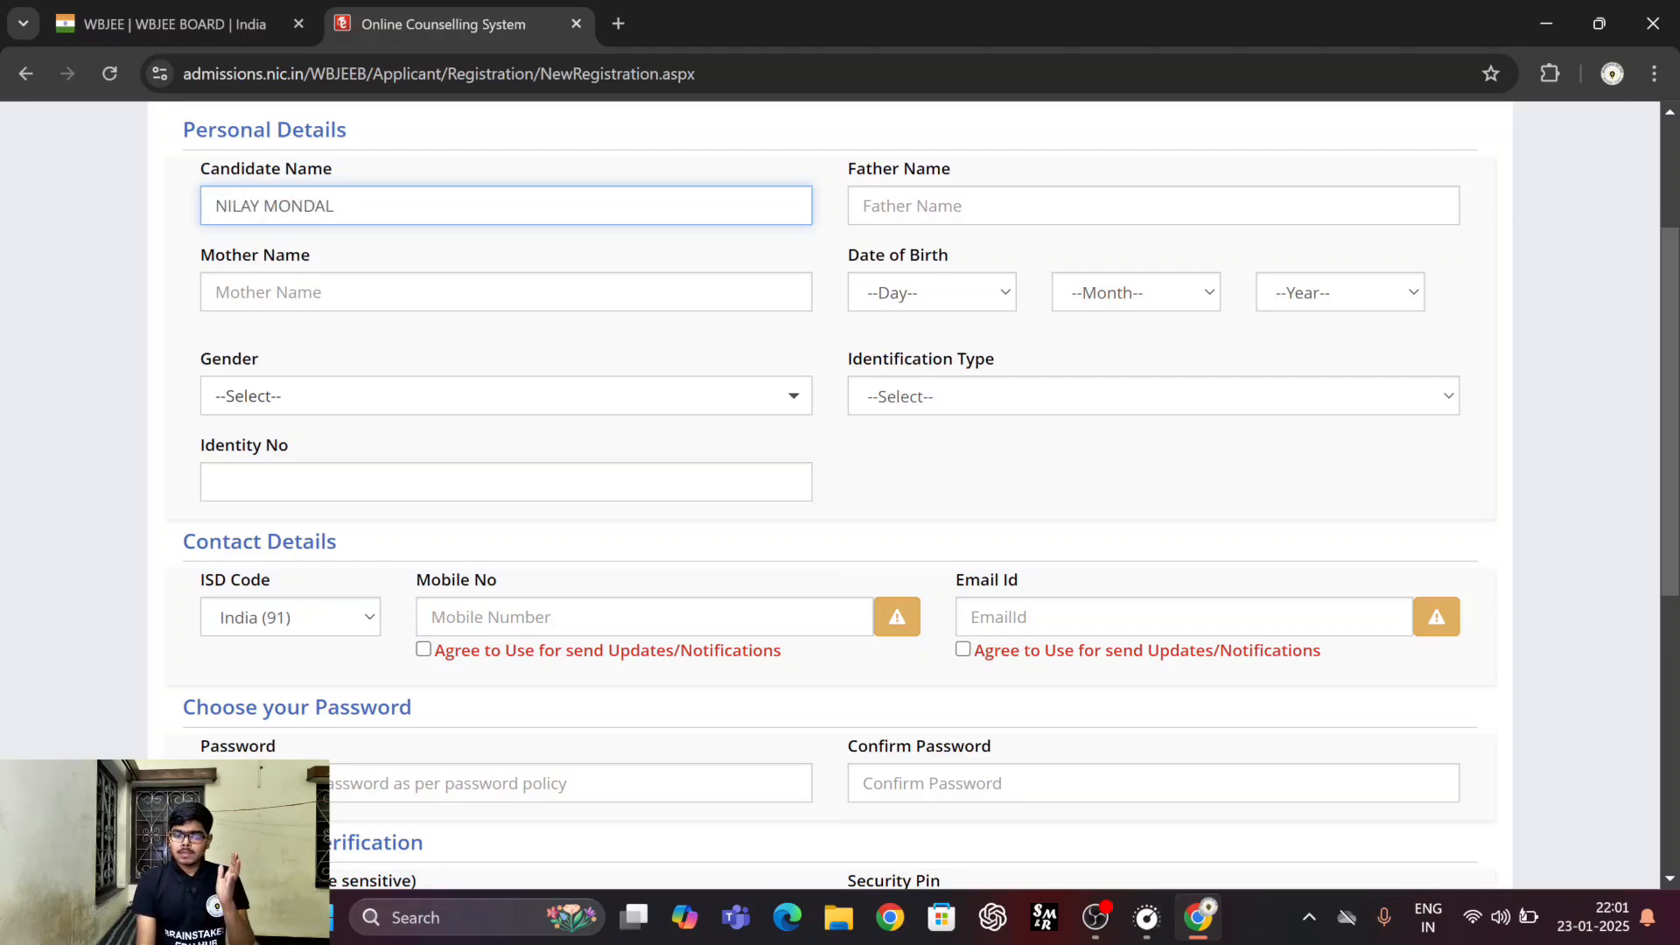
key("Tab")
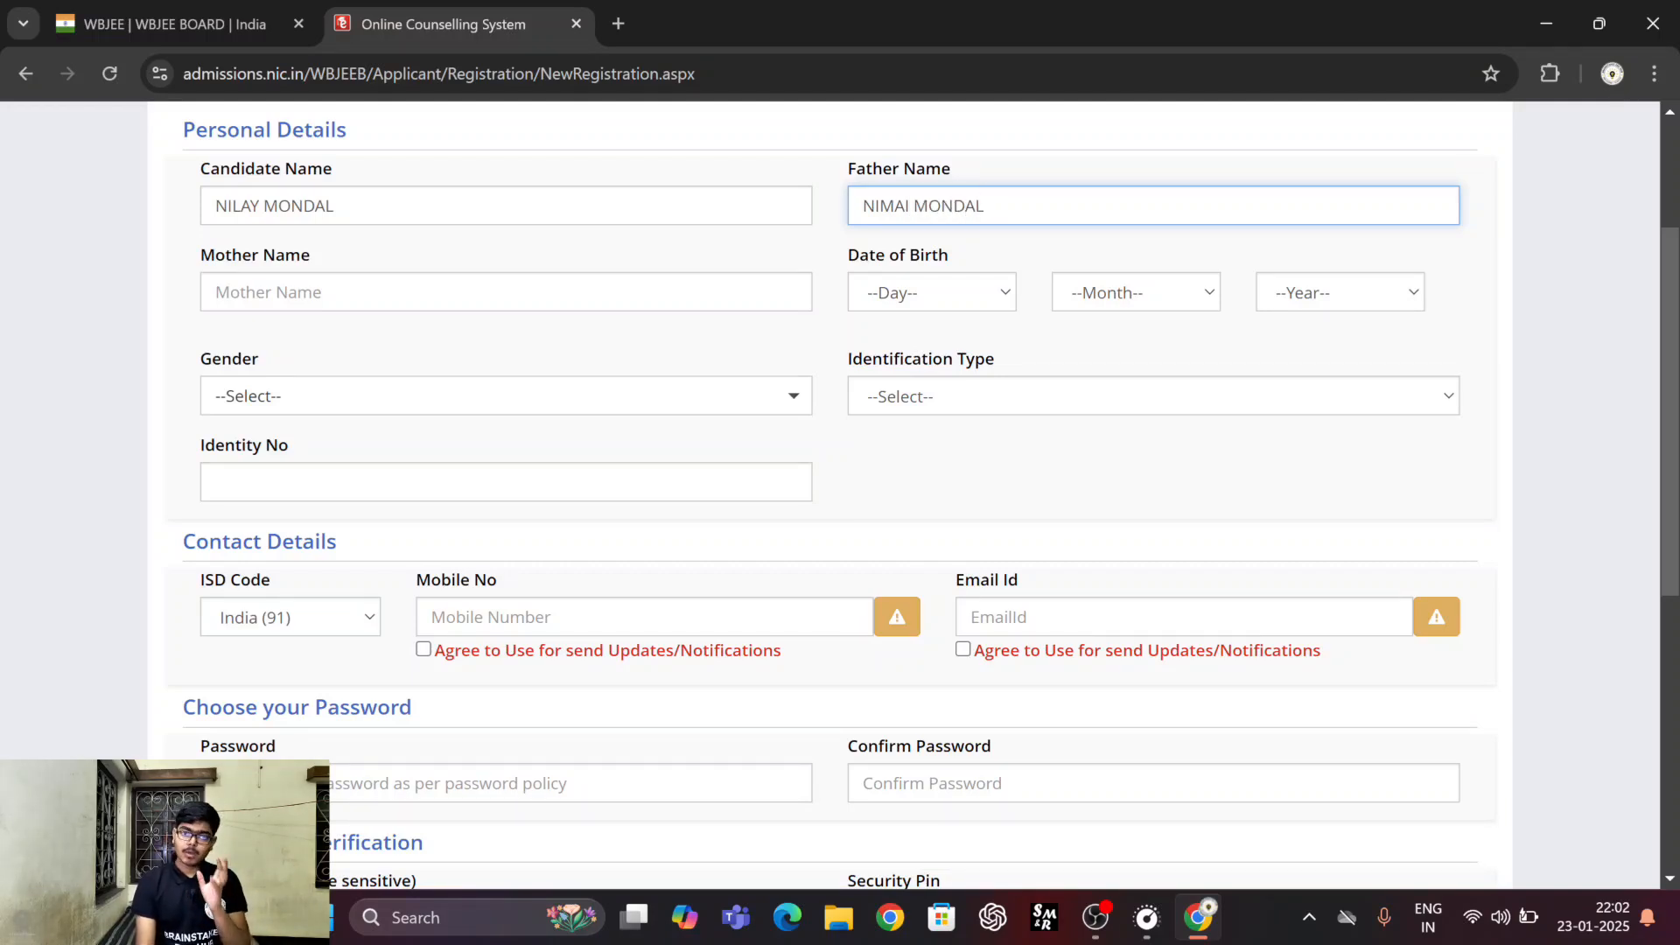
key("Tab")
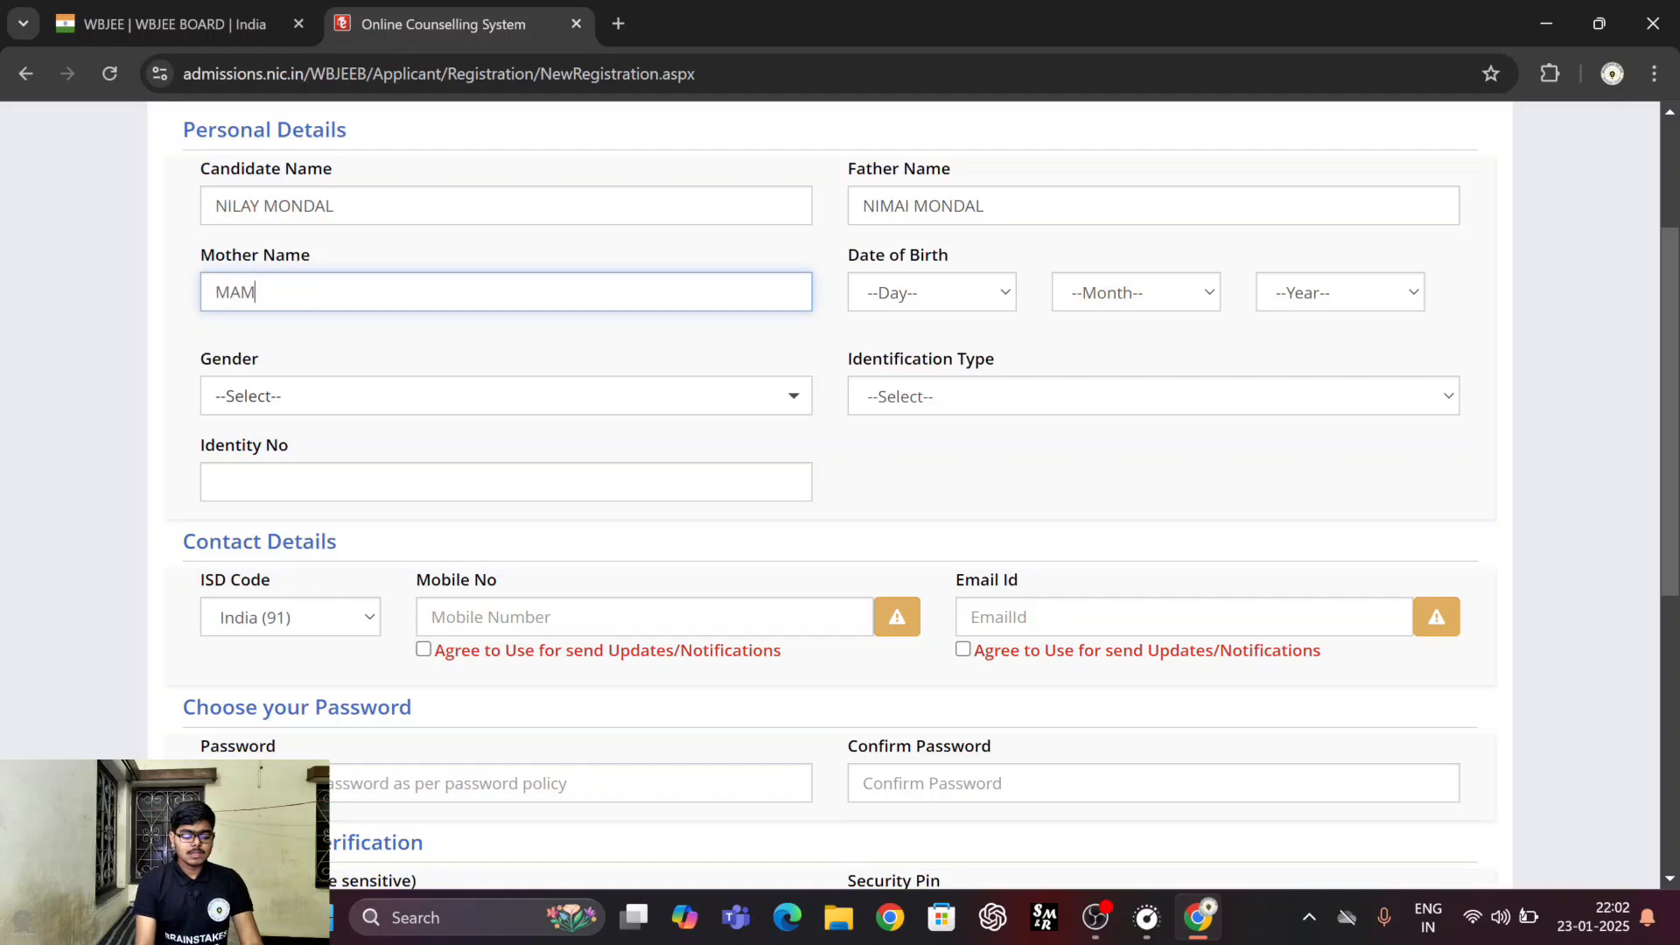
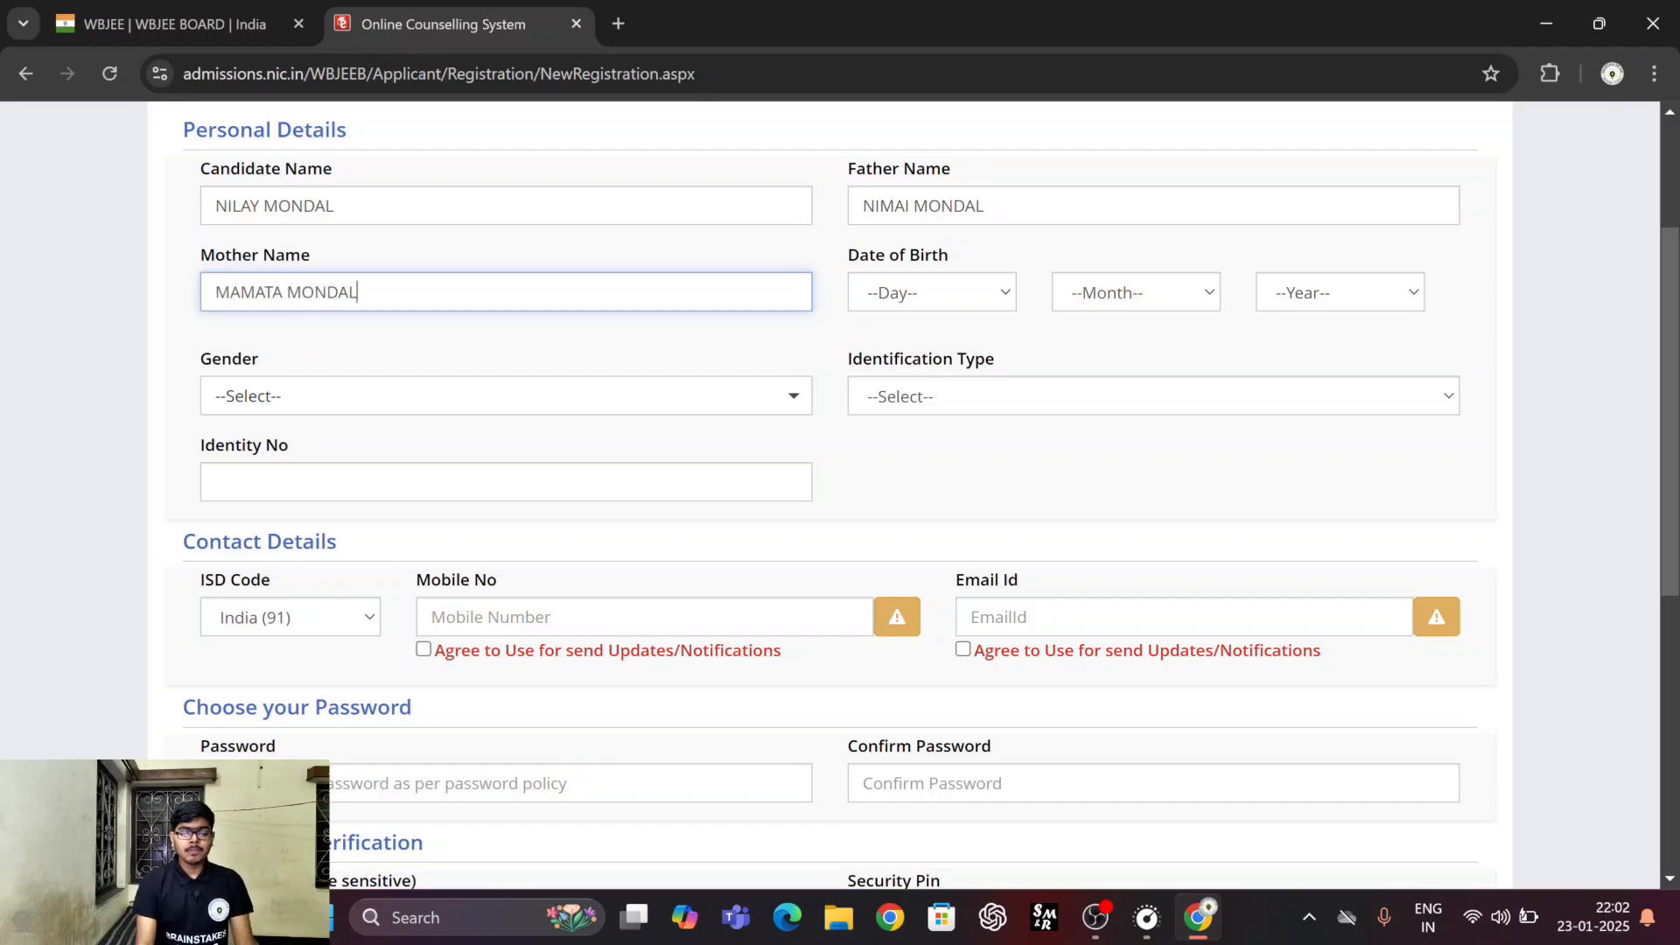
Set the day, month and year of the candidate's date of birth in the Personal Details section.
left_click(956, 295)
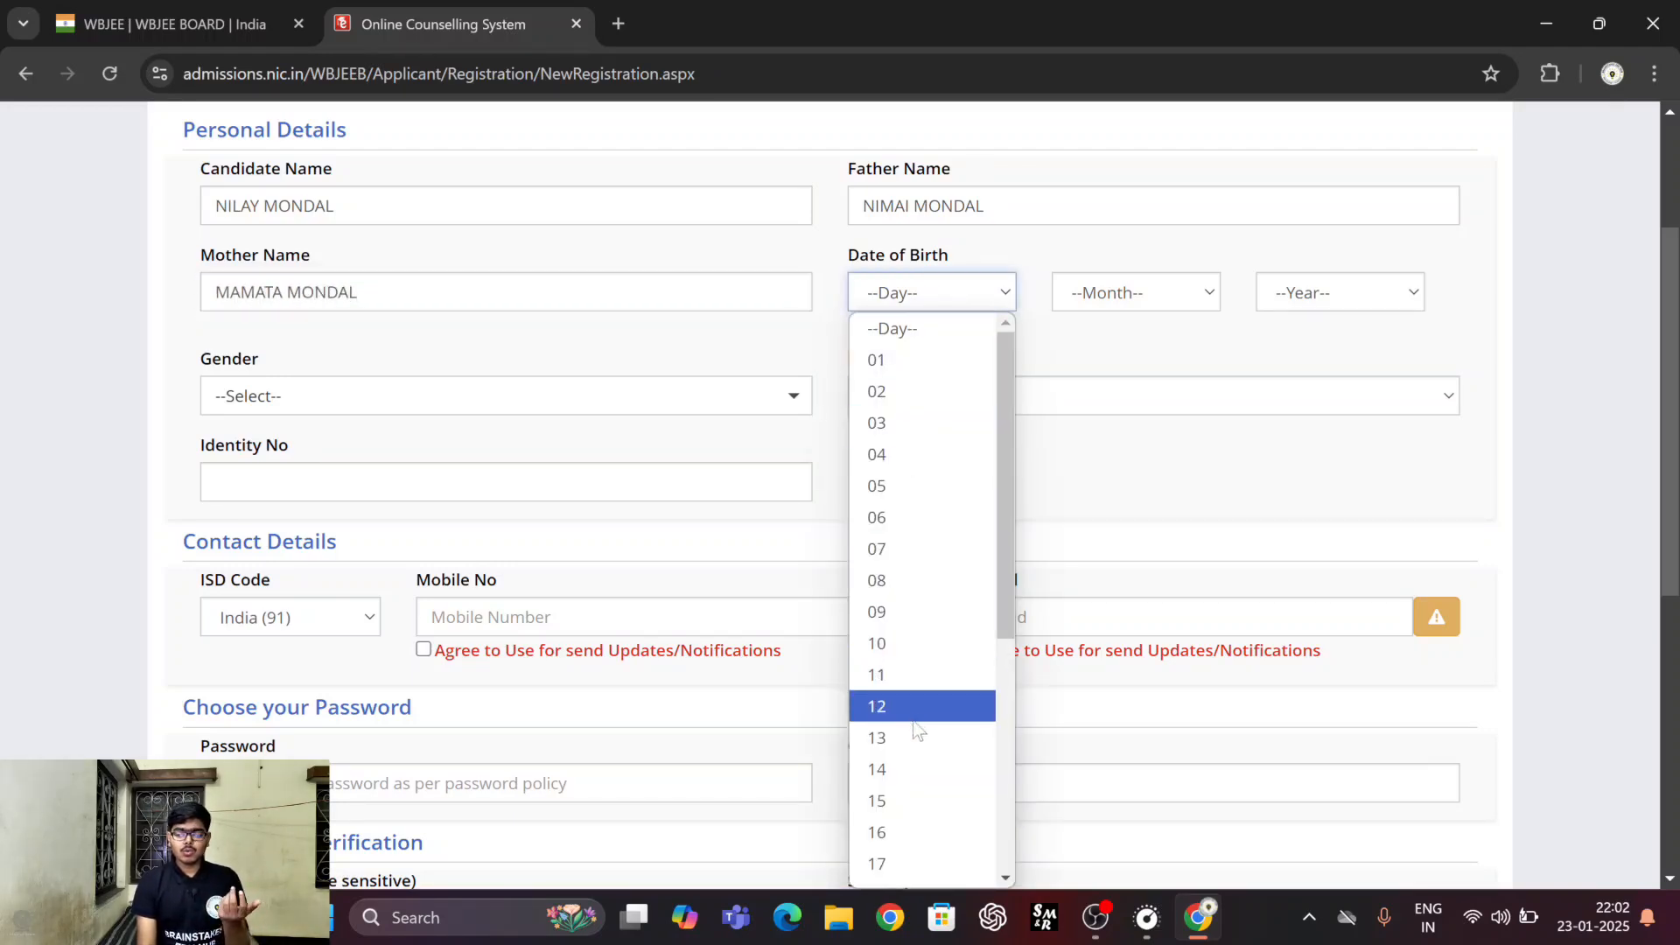
left_click(887, 863)
left_click(1104, 297)
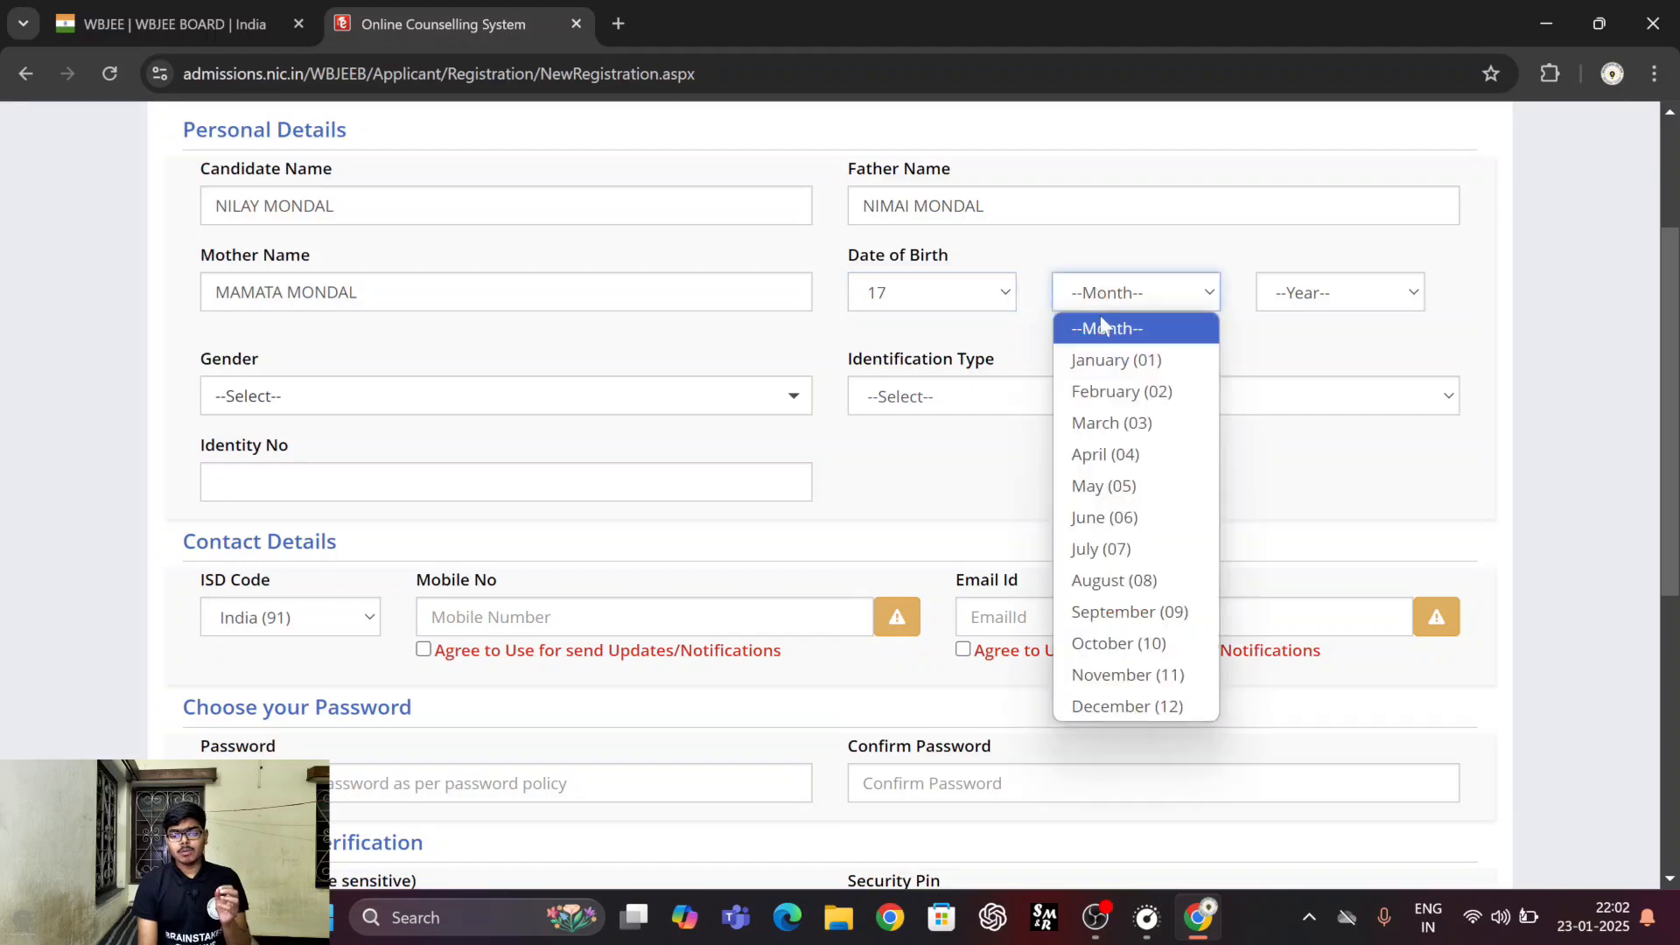
left_click(1111, 578)
left_click(1310, 308)
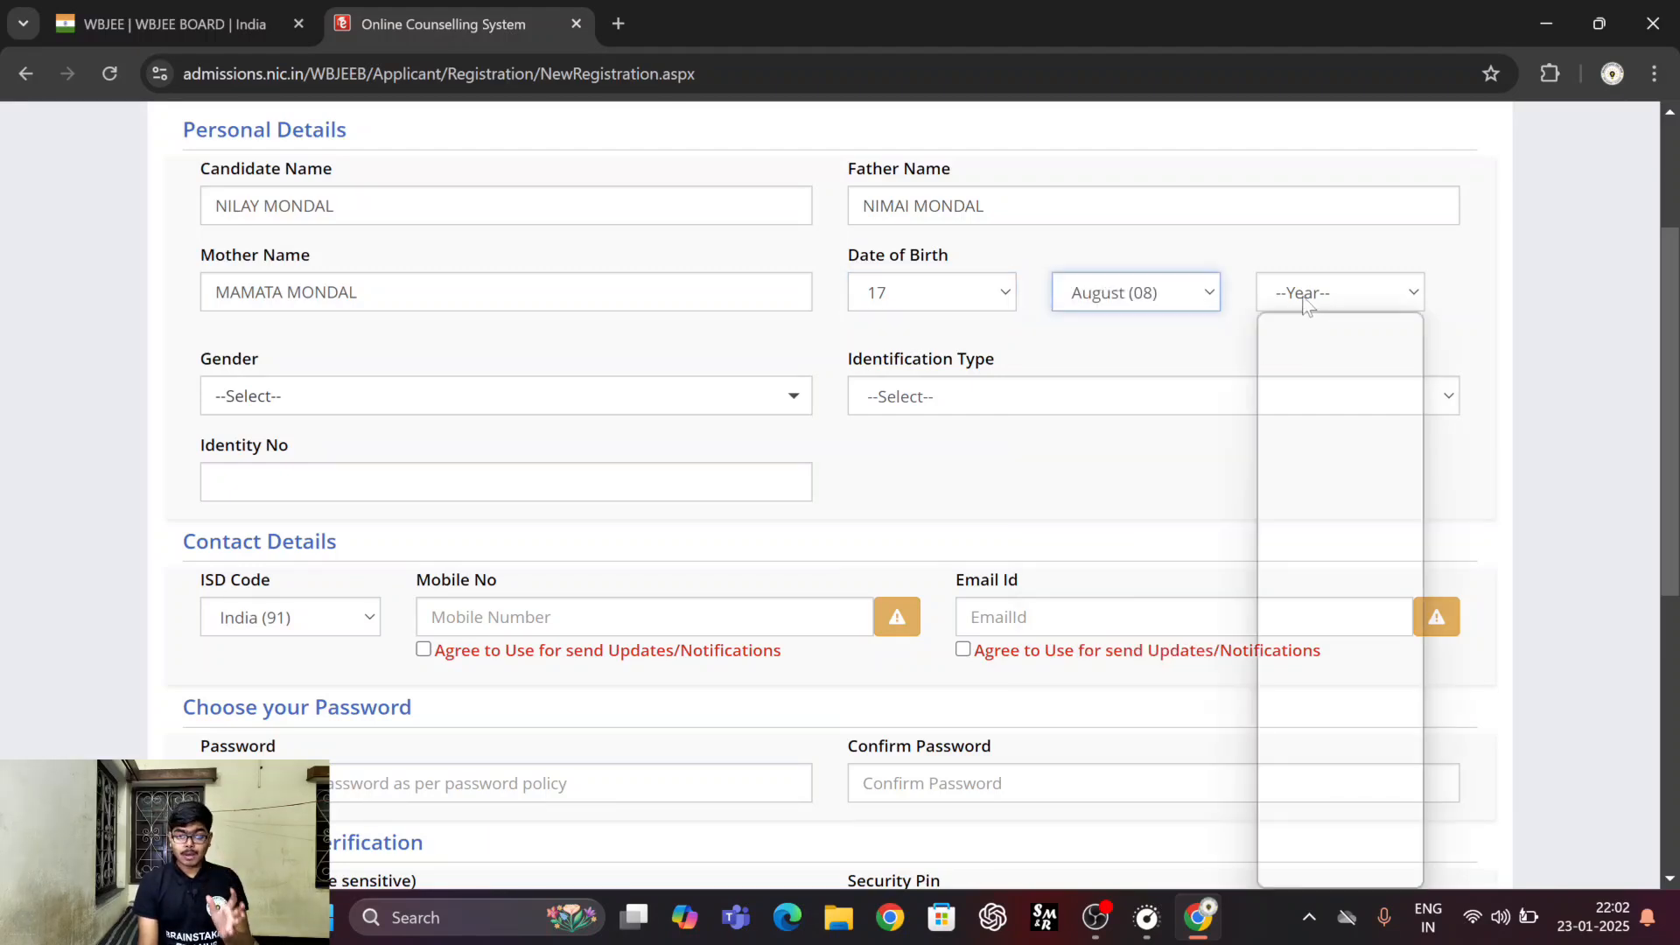
left_click(1318, 490)
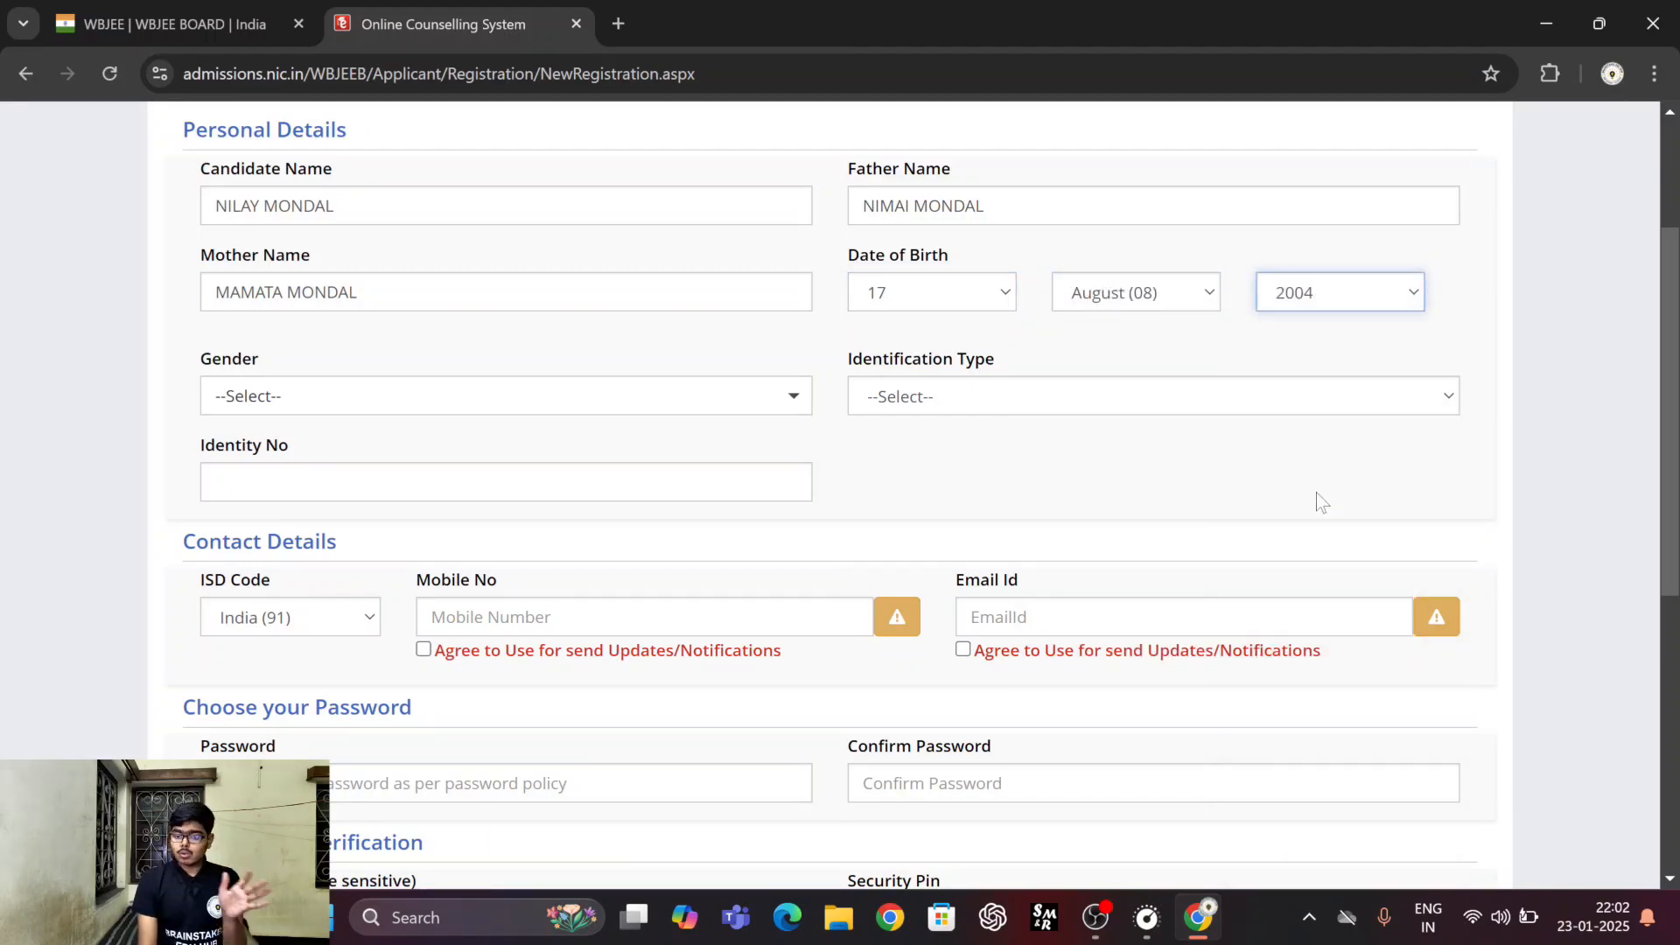
Set the gender to Male and the identification type to Any Other Valid Govt. Identity with Photograph.
left_click(719, 395)
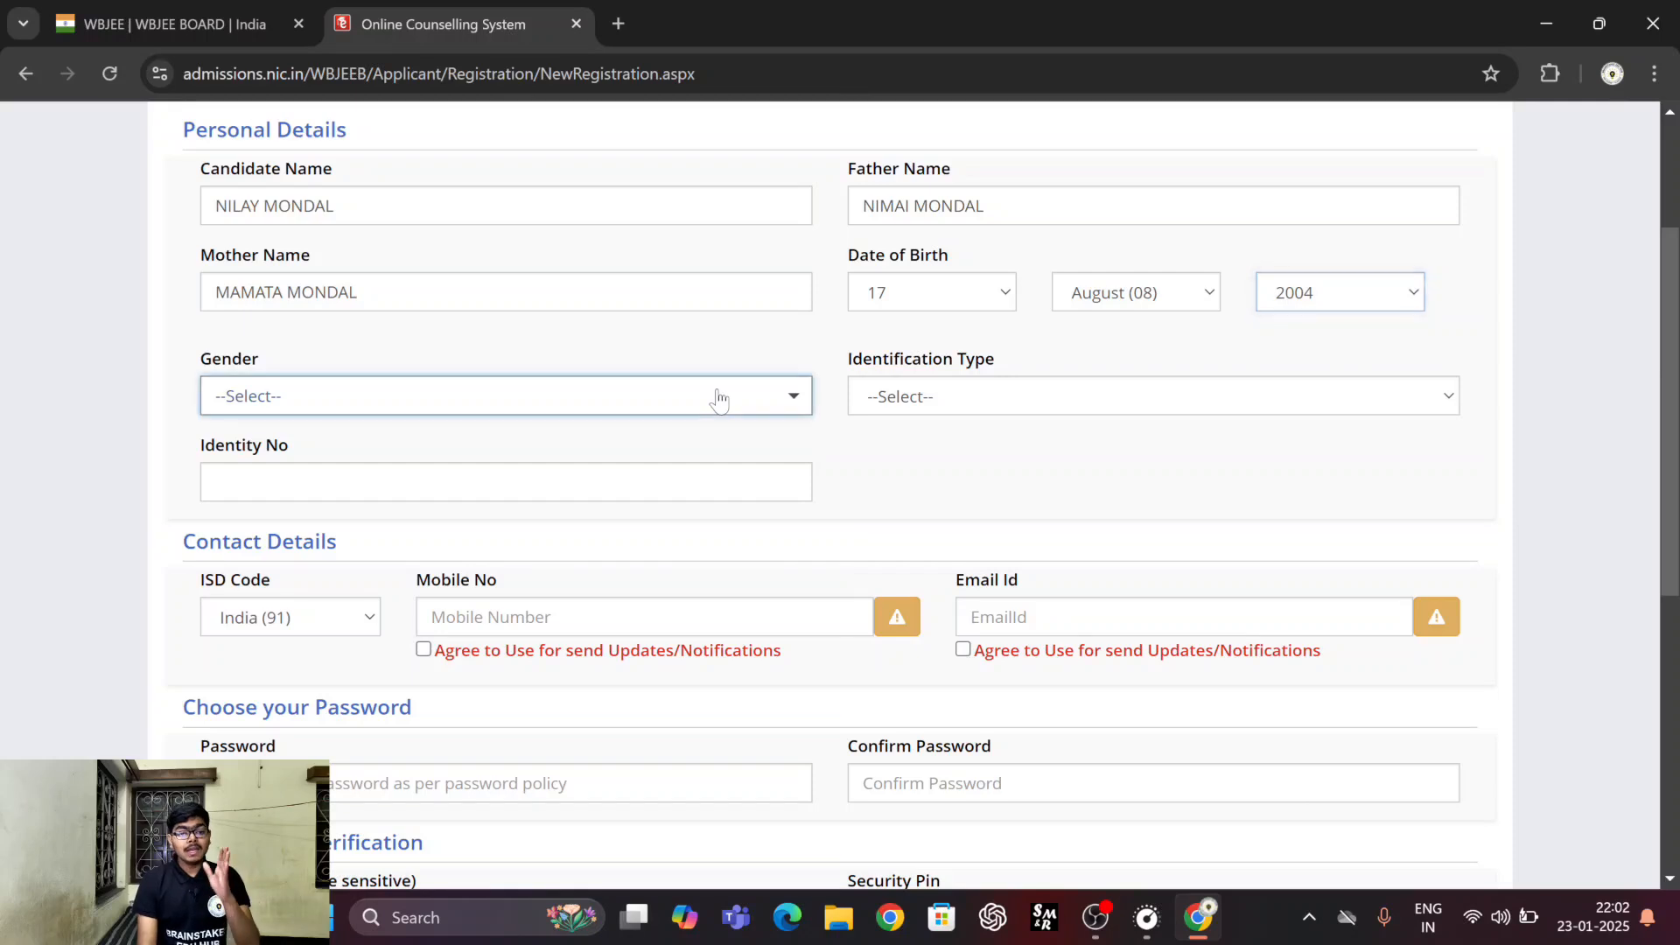
left_click(604, 473)
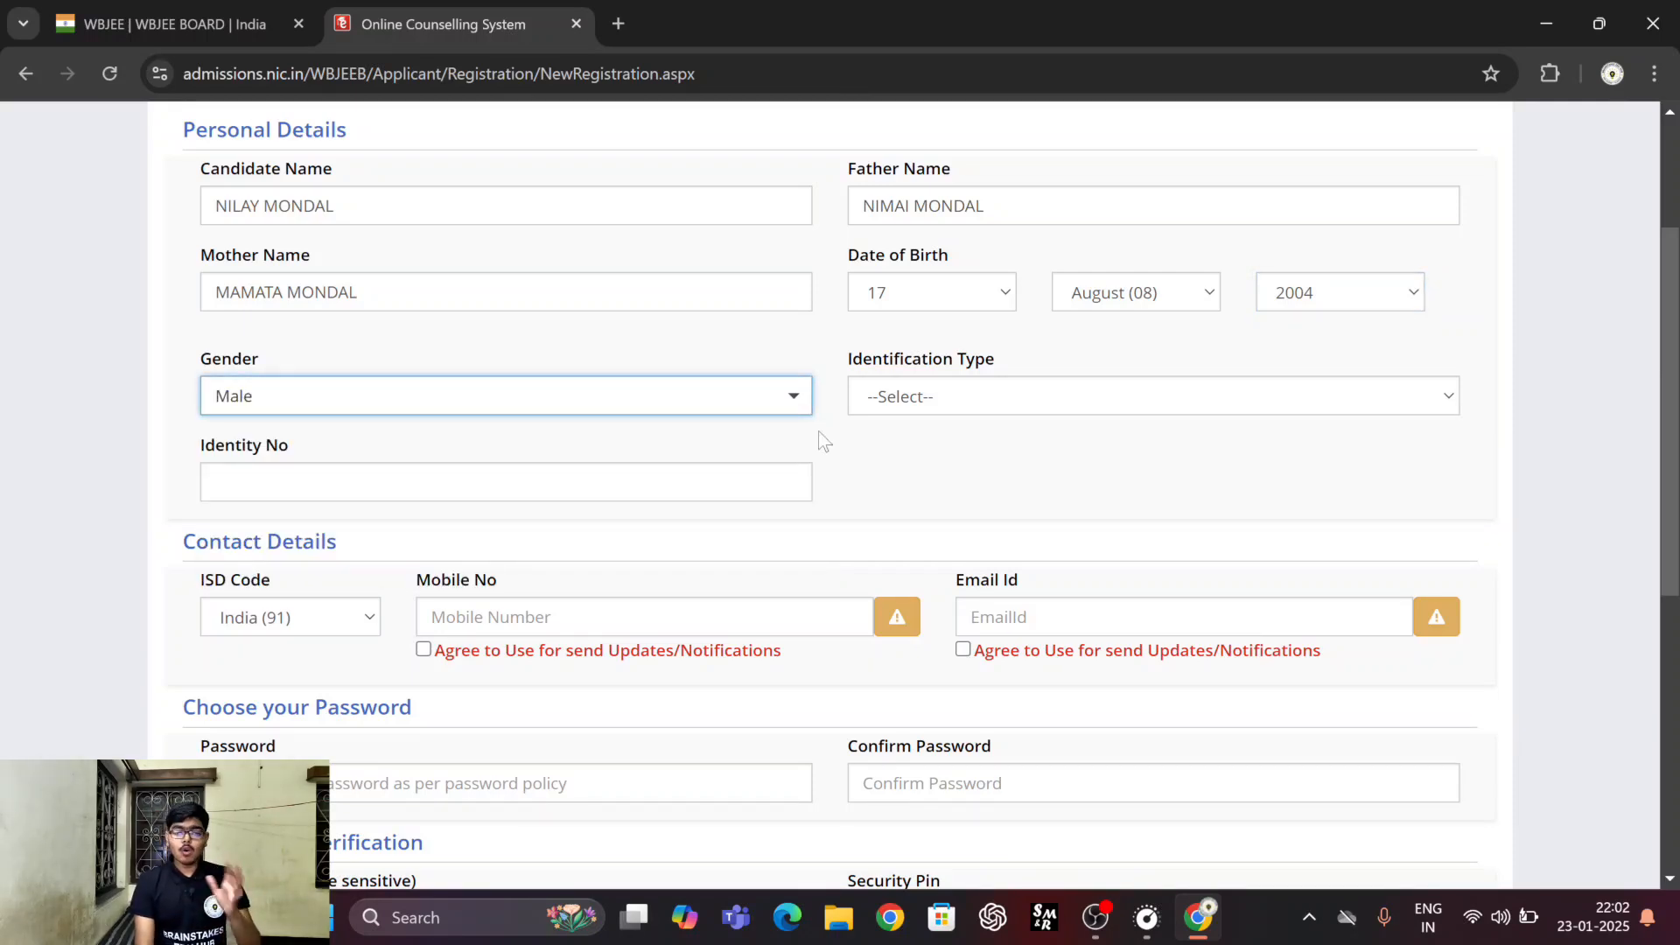
left_click(871, 396)
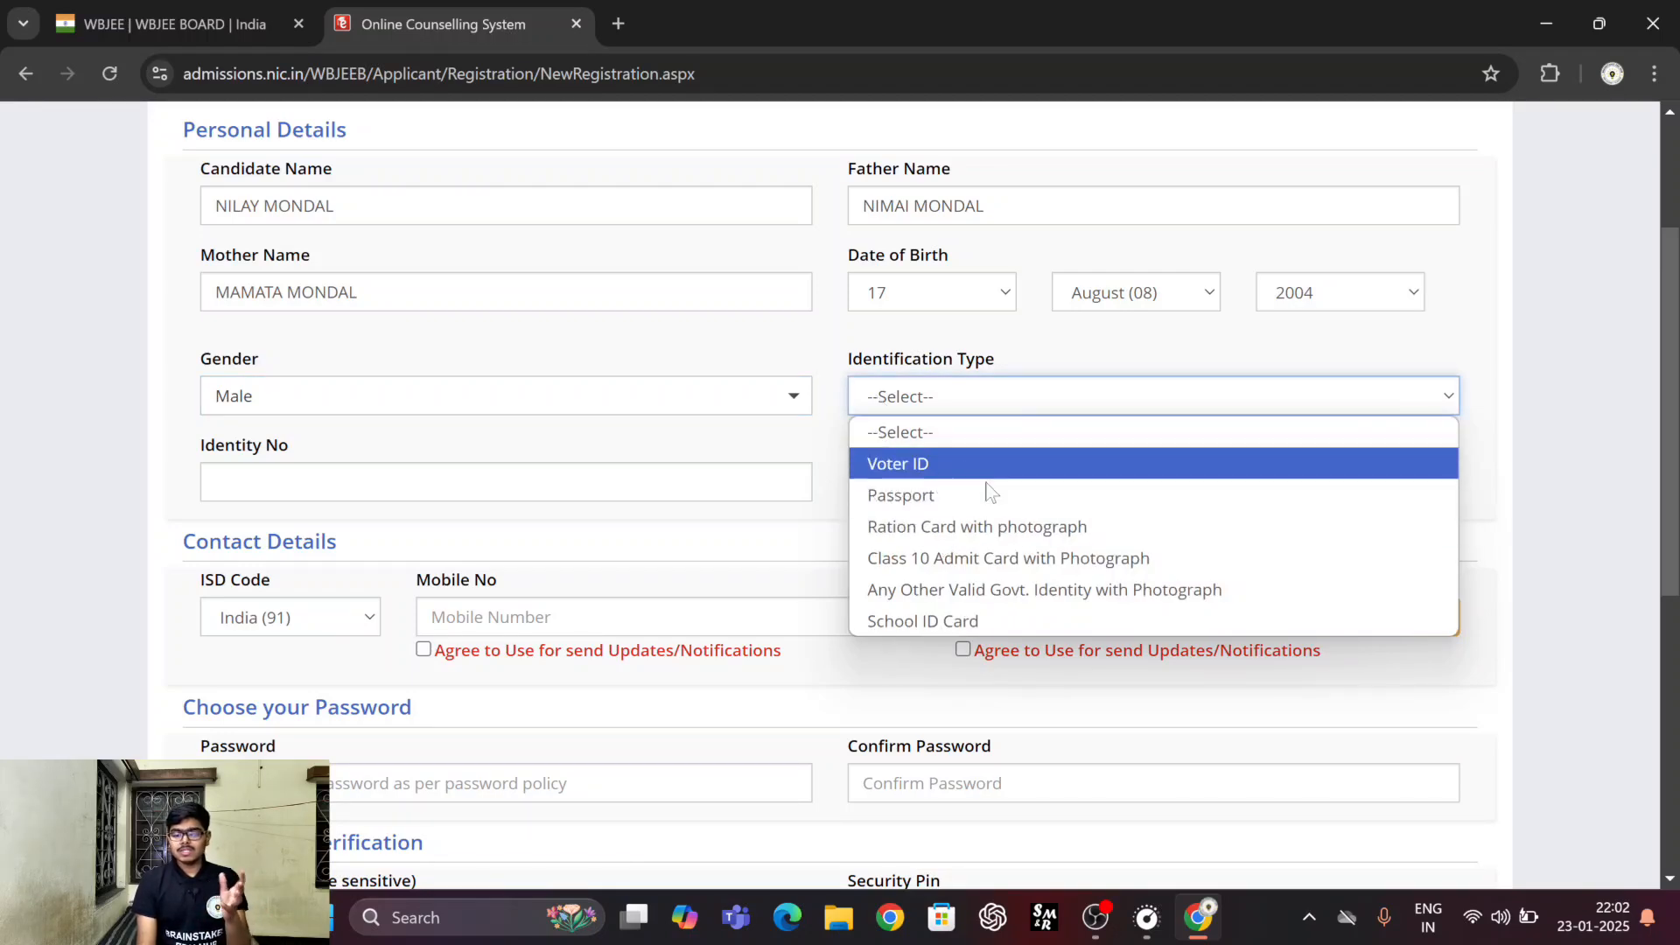
left_click(1024, 600)
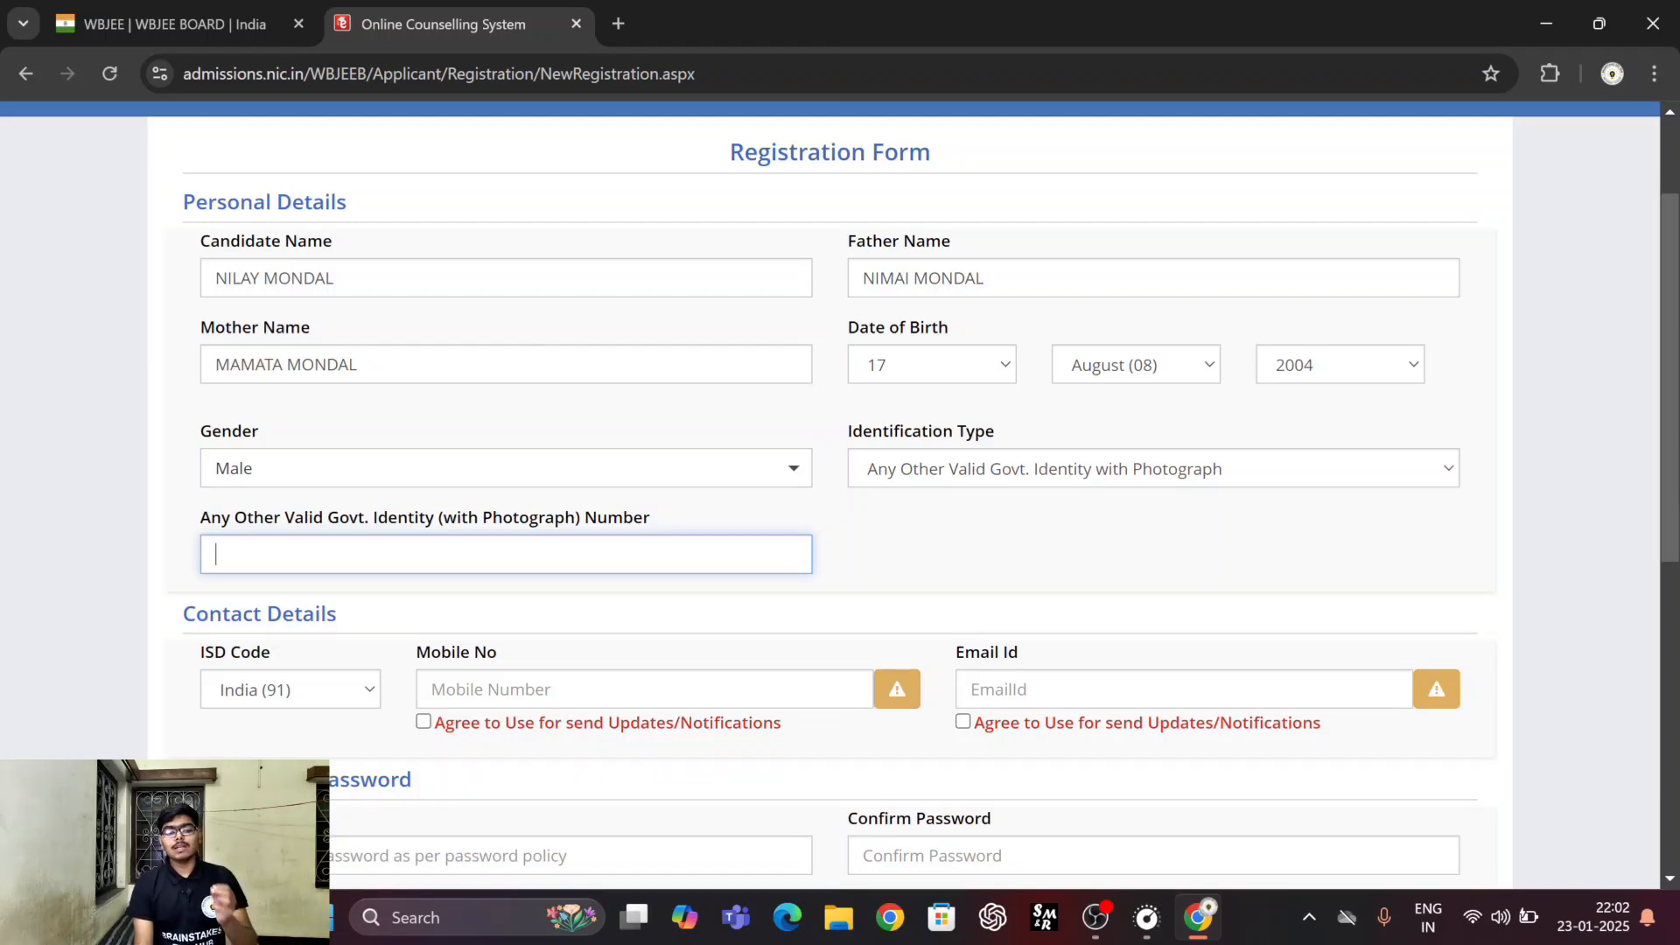
Enter the candidate's mobile number in the Contact Details section.
scroll(818, 564, "down", 4)
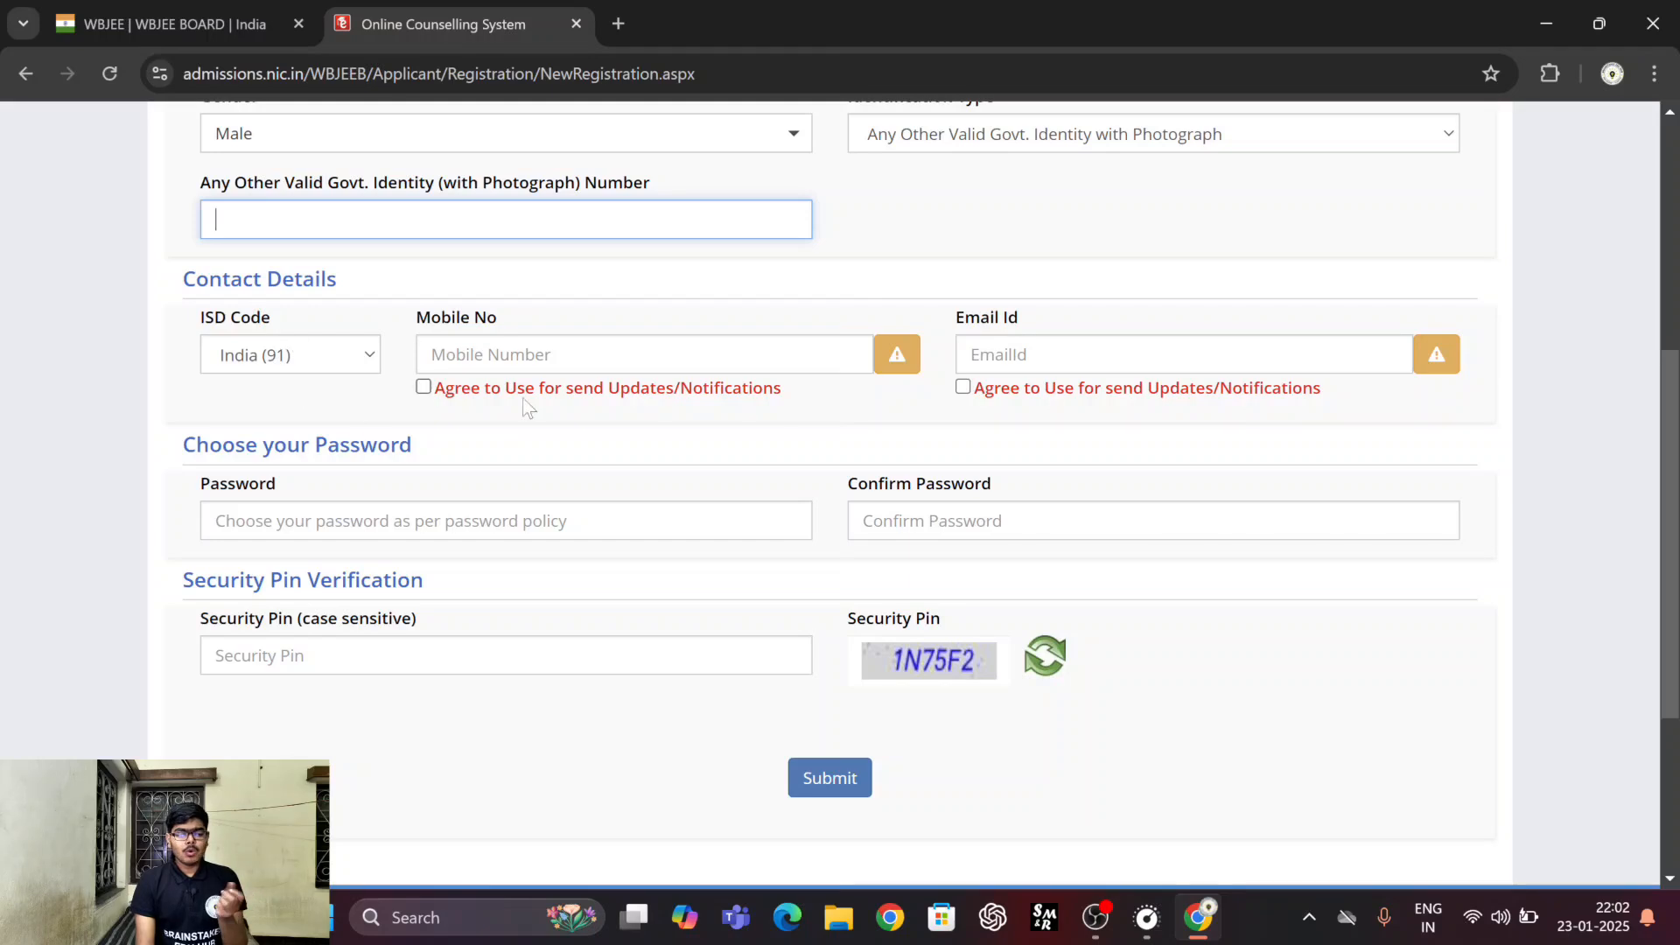
left_click(624, 354)
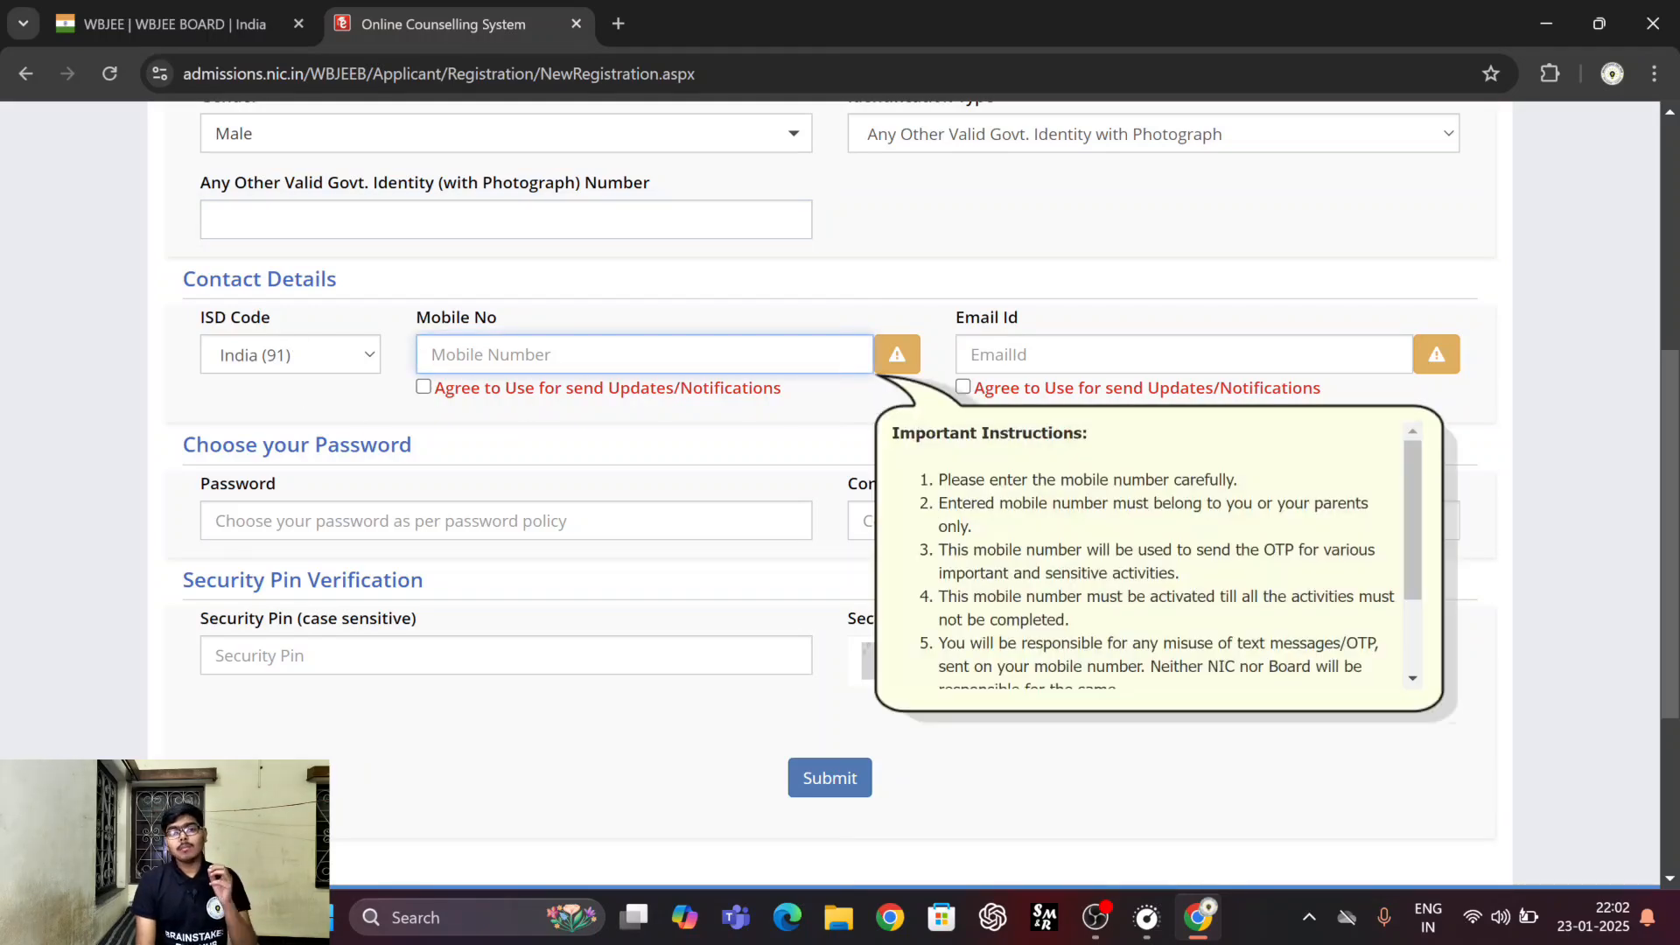
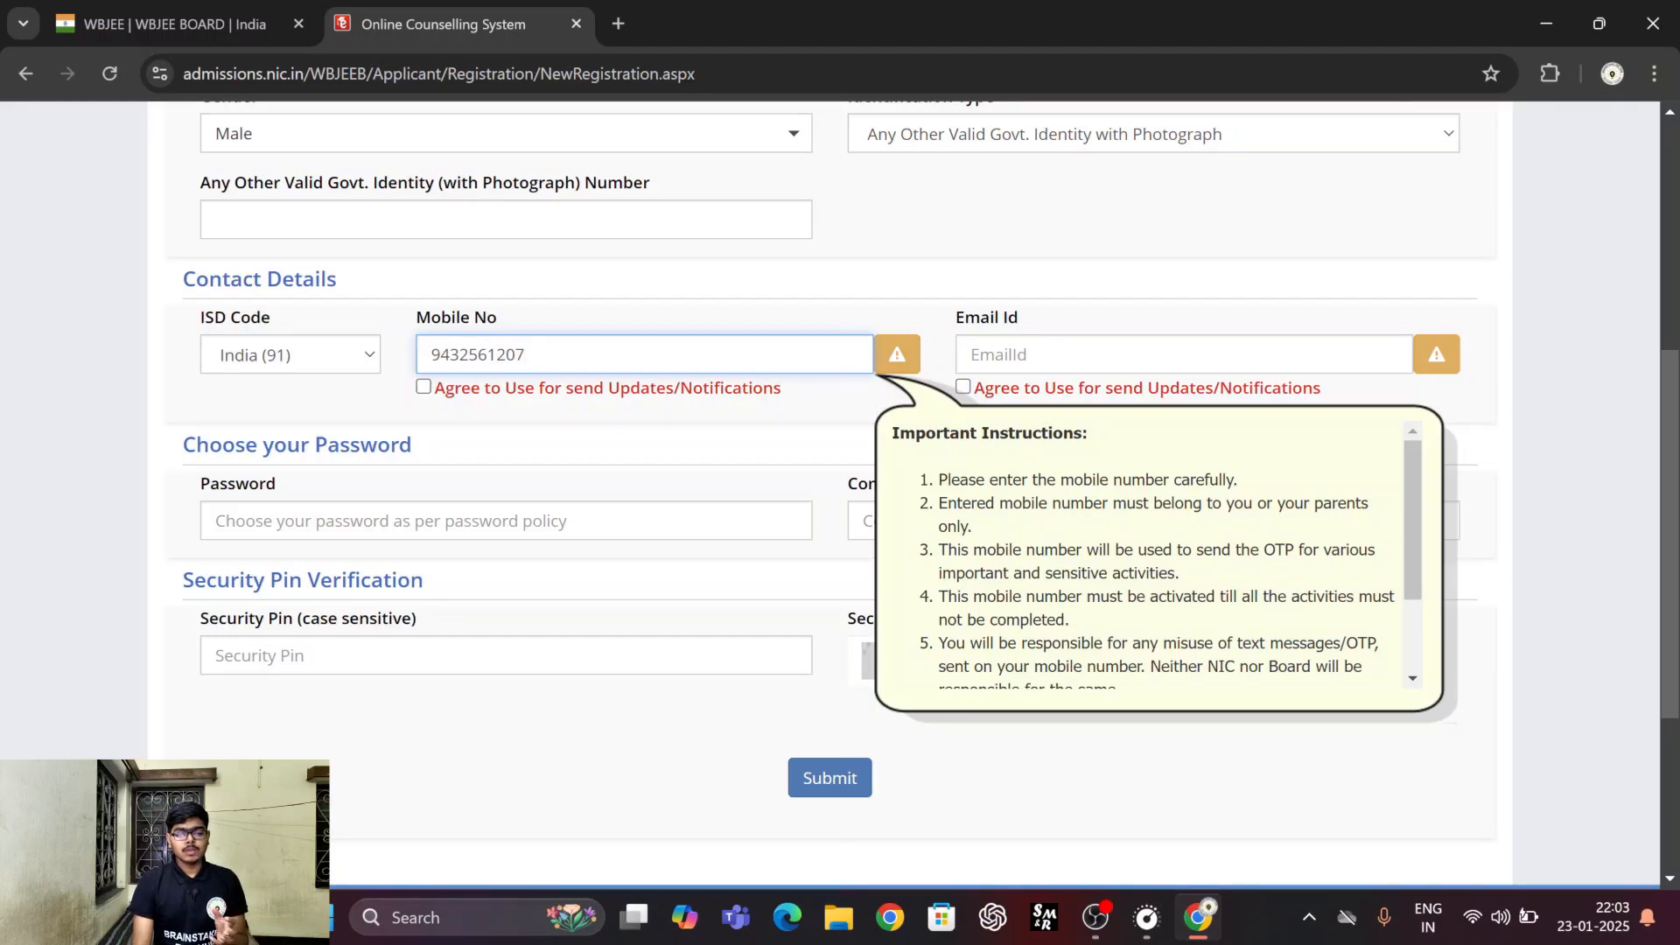
Enter the candidate's email address in the Contact Details section.
left_click(1184, 355)
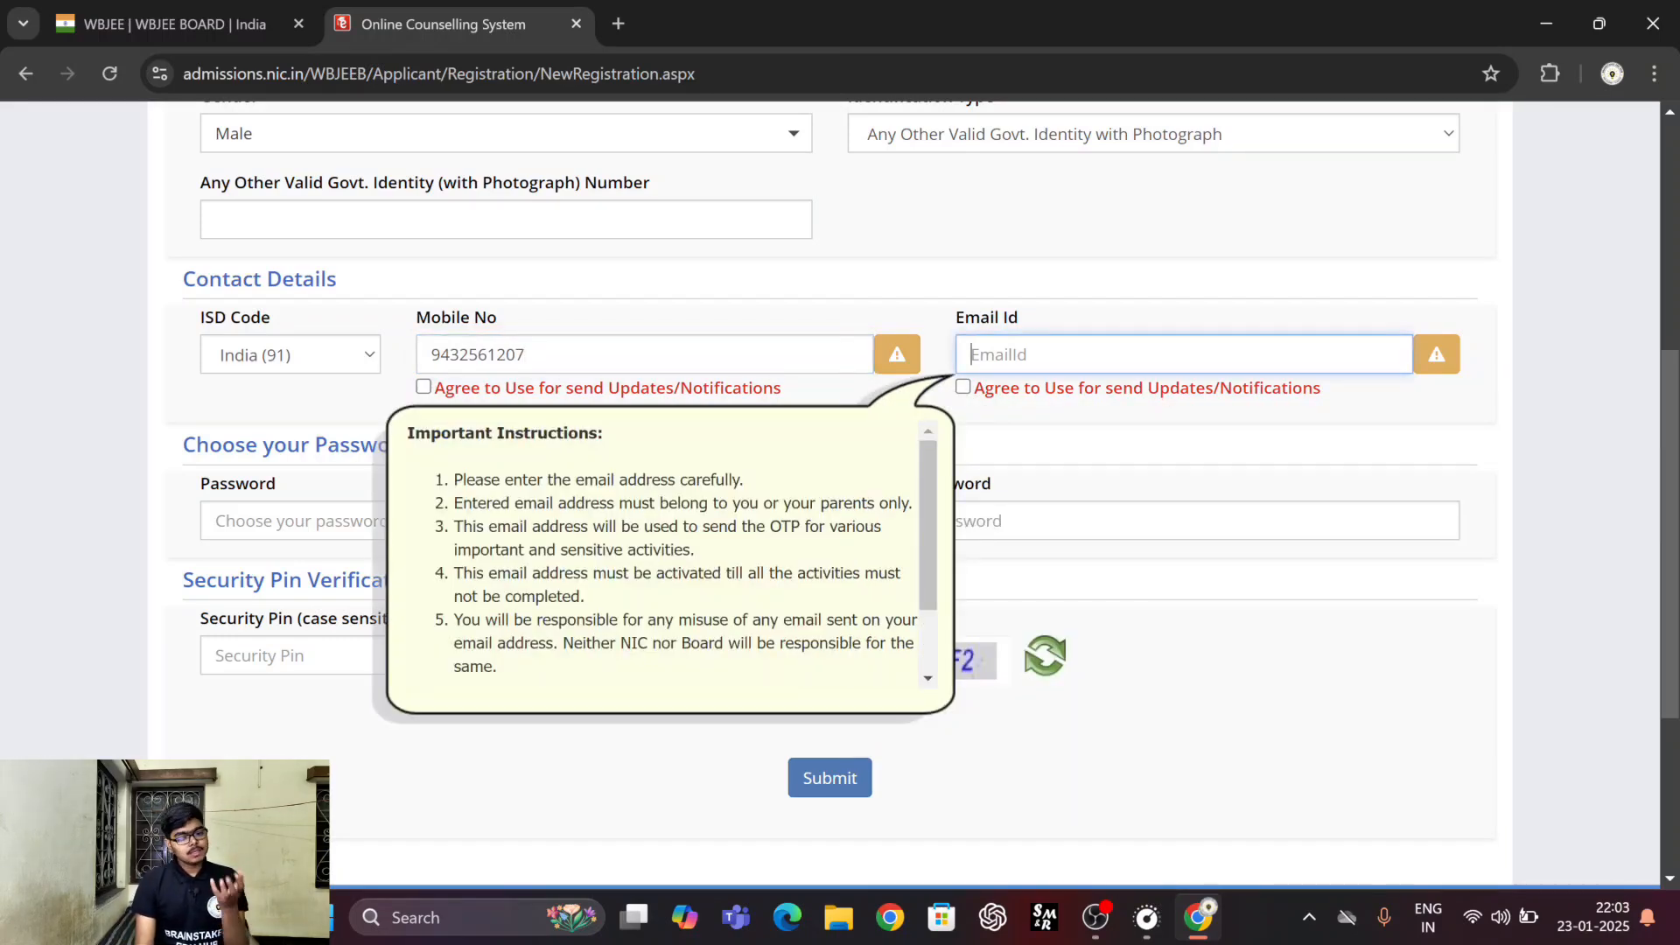
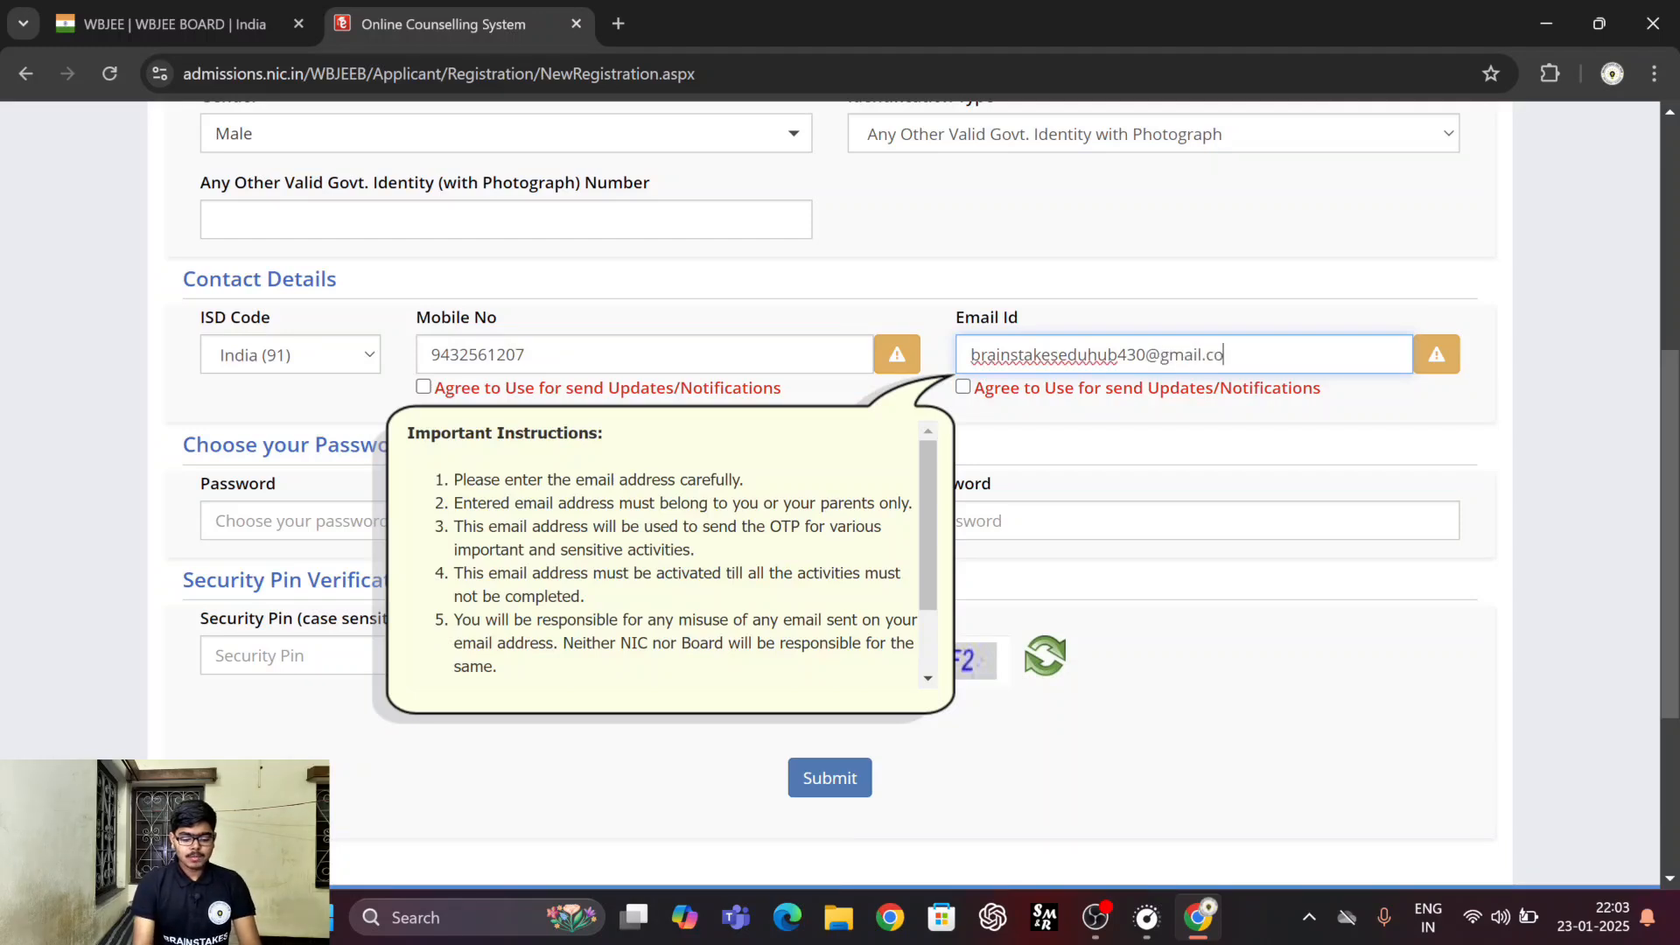
left_click(1564, 434)
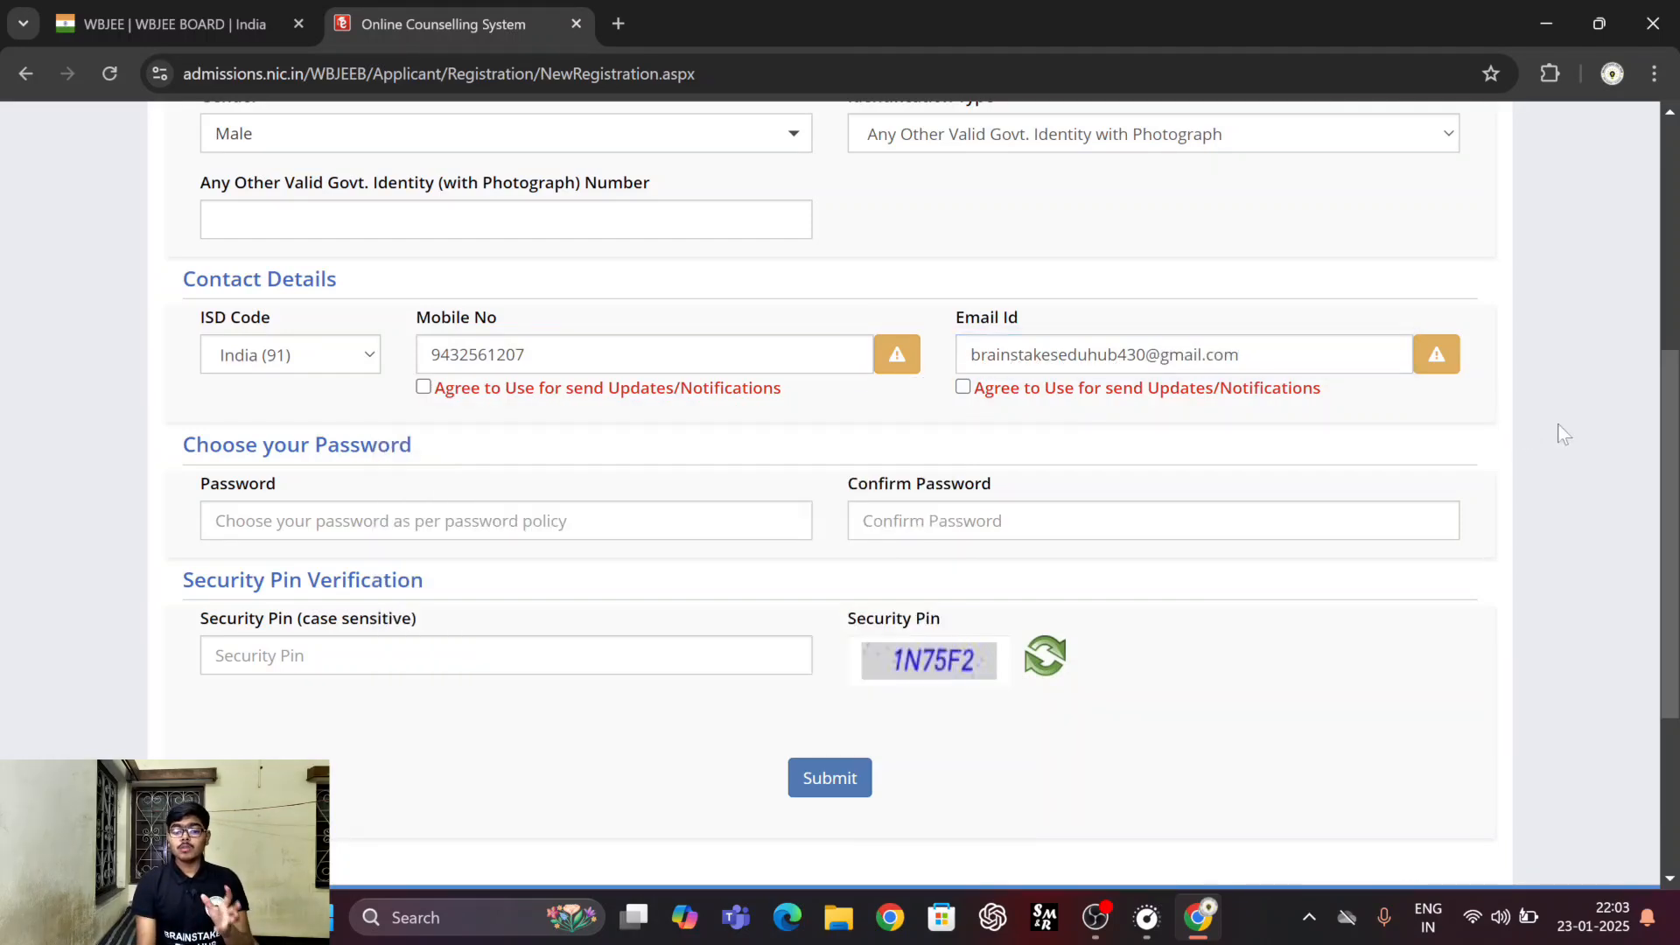
Agree to updates and notifications for both the email address and the mobile number, dismissing the chat notification.
left_click(963, 387)
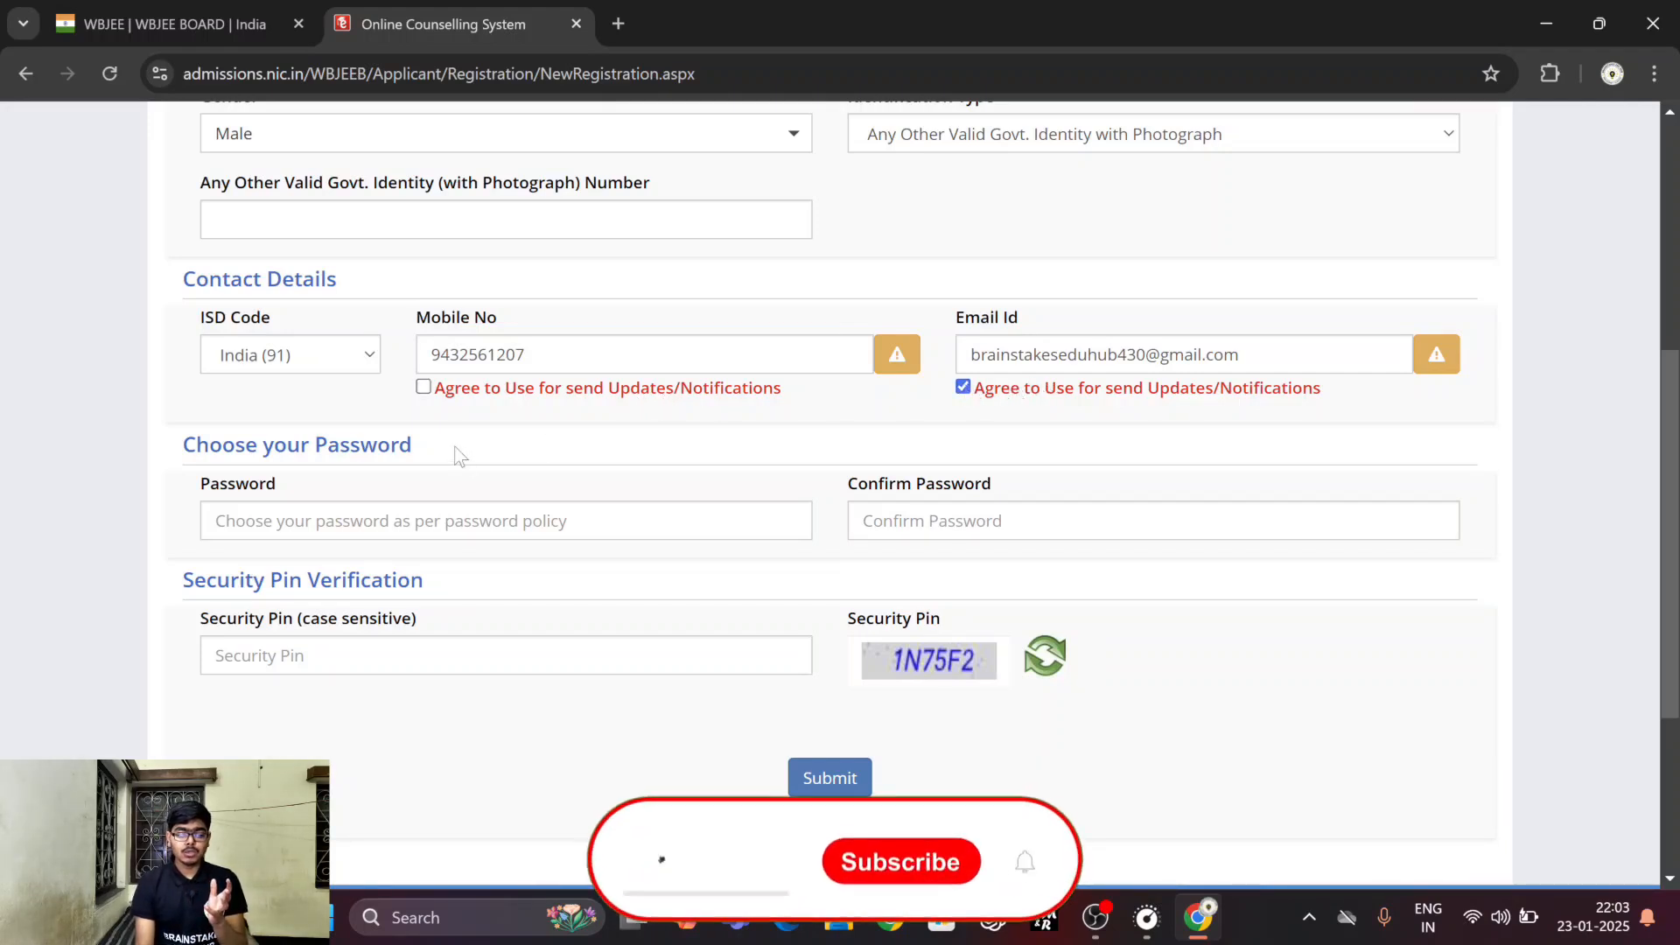
left_click(424, 387)
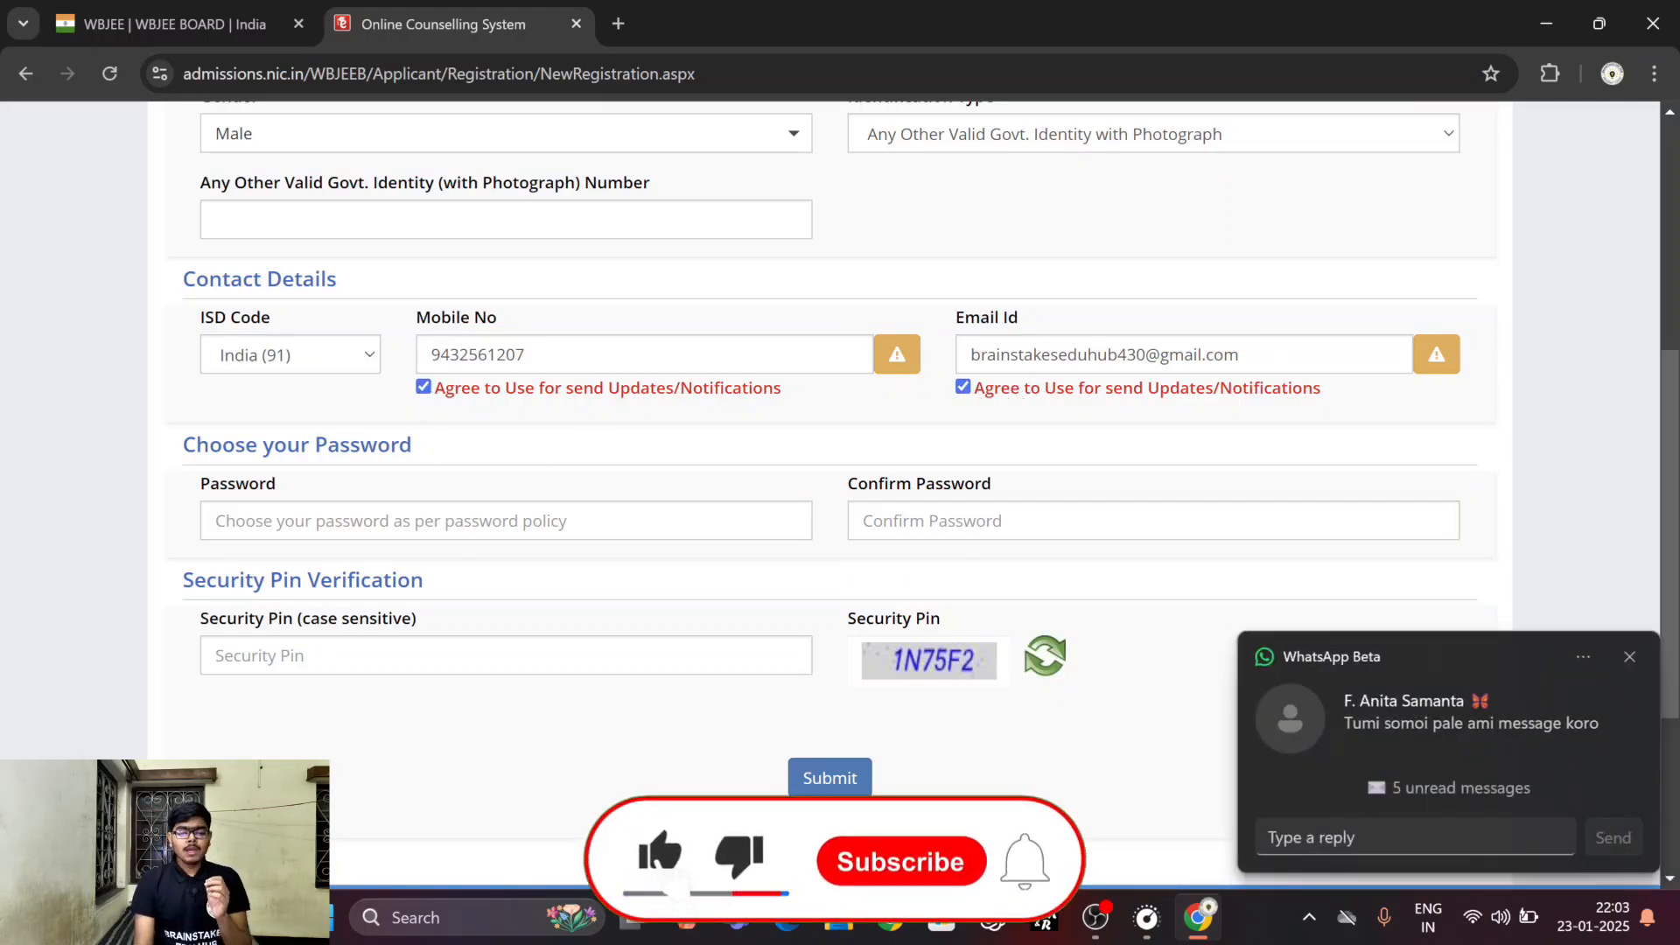
left_click(1630, 658)
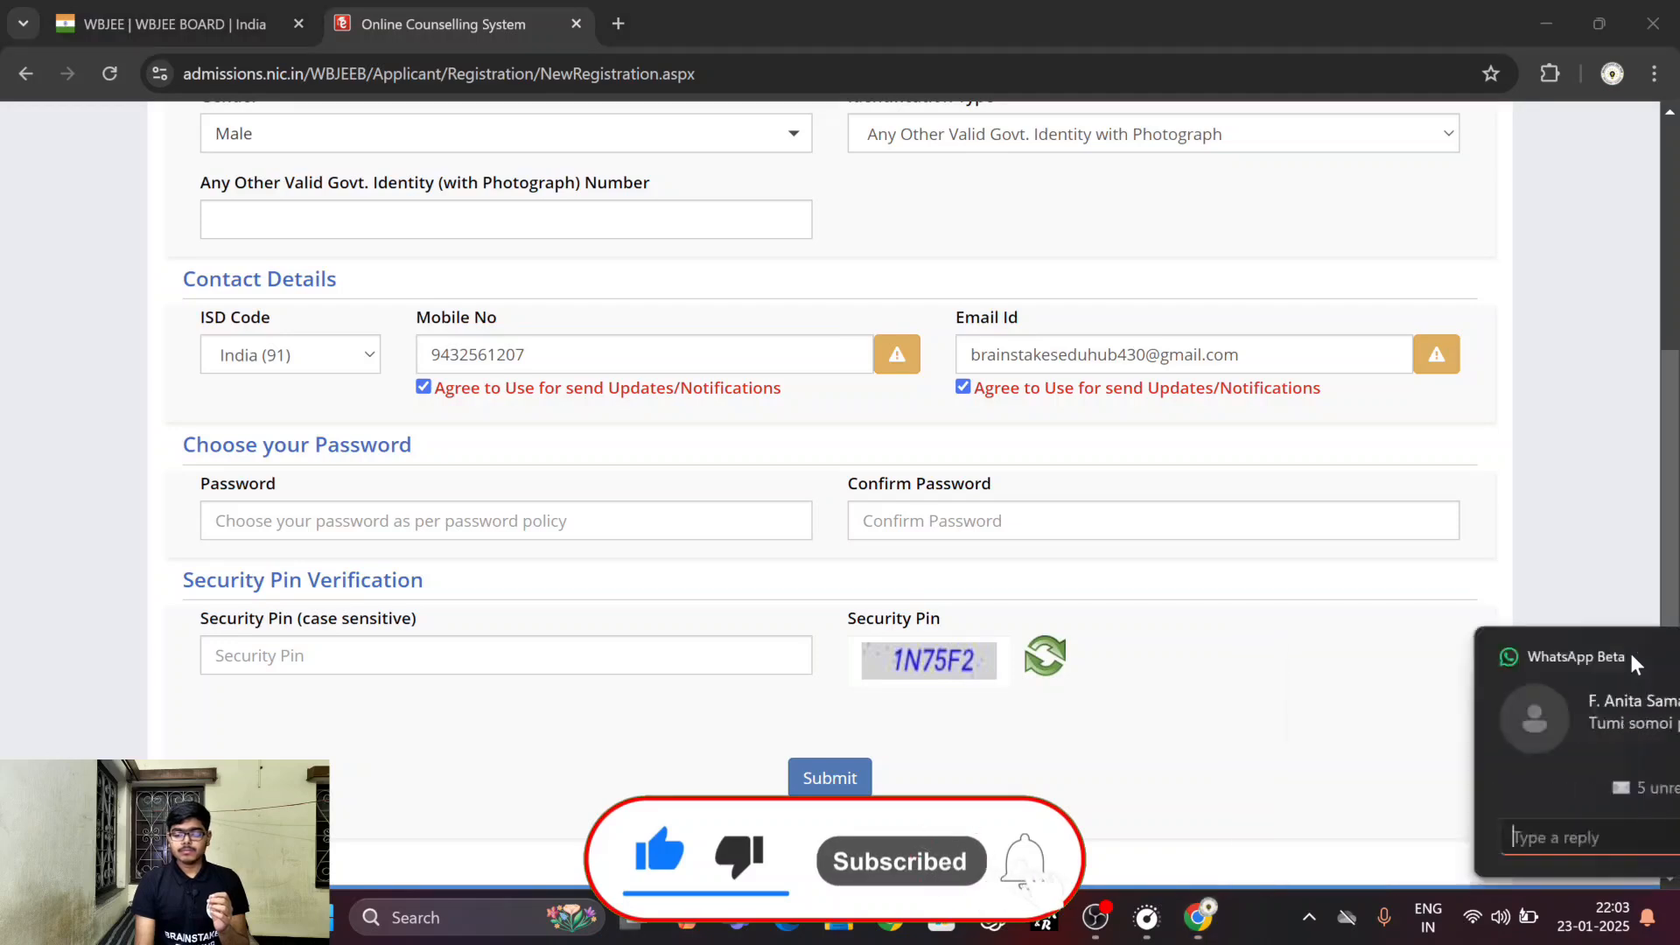
Decline the suggested strong password and fill in a self-chosen password with its confirmation, the government identity number and the security pin.
left_click(506, 520)
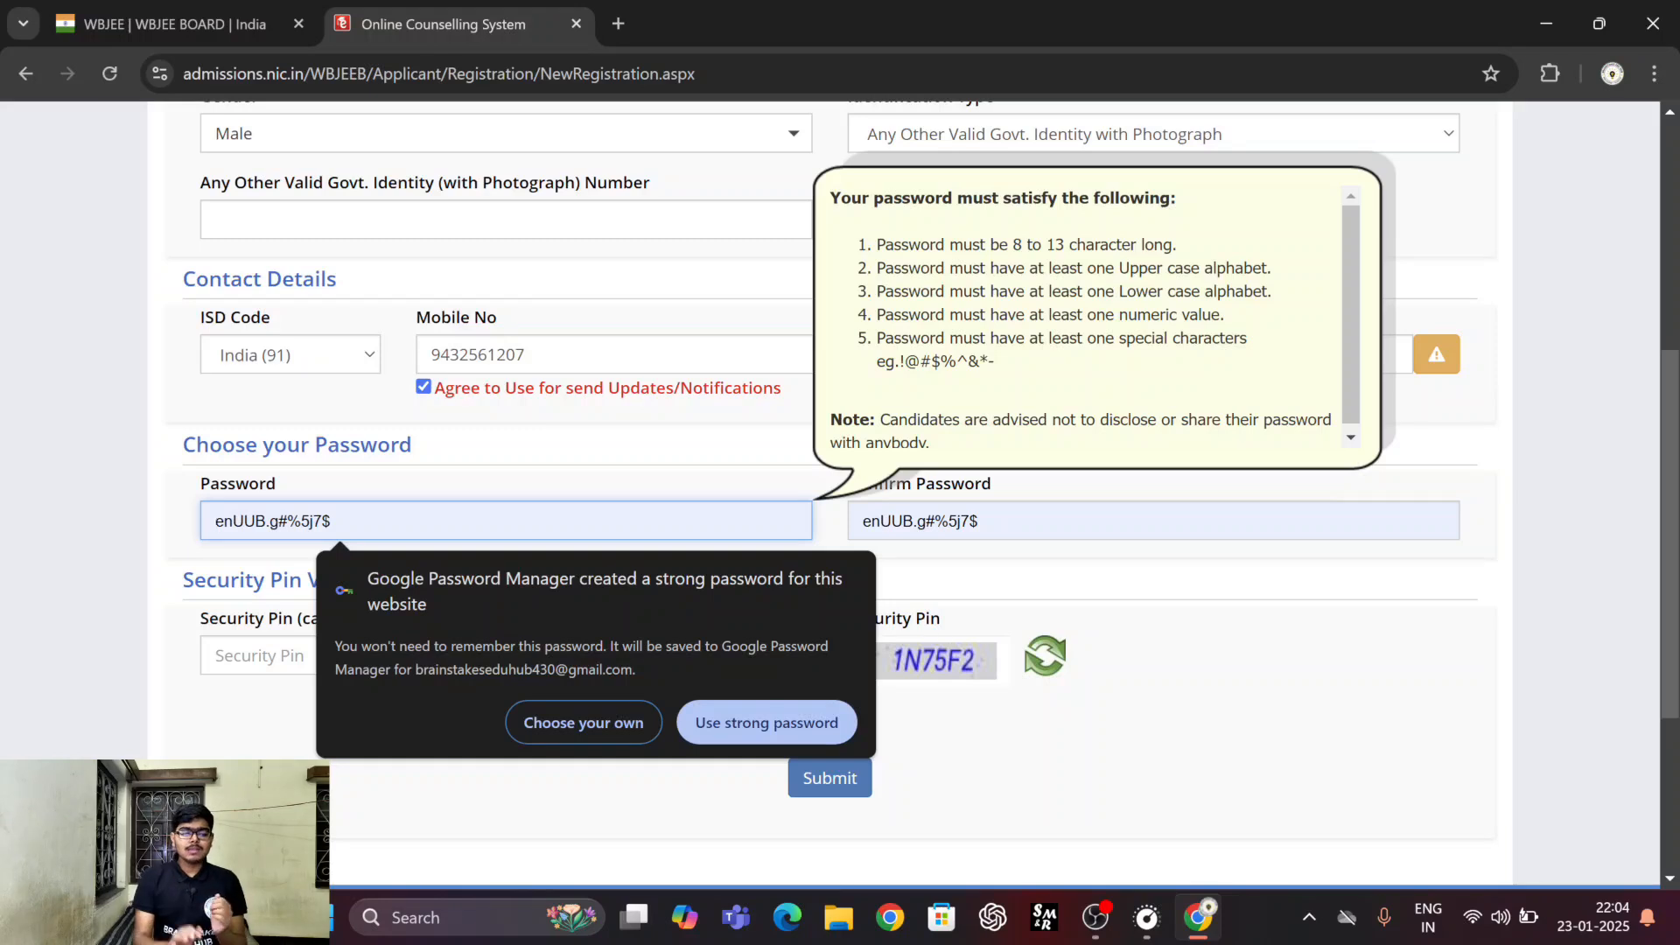
left_click(576, 728)
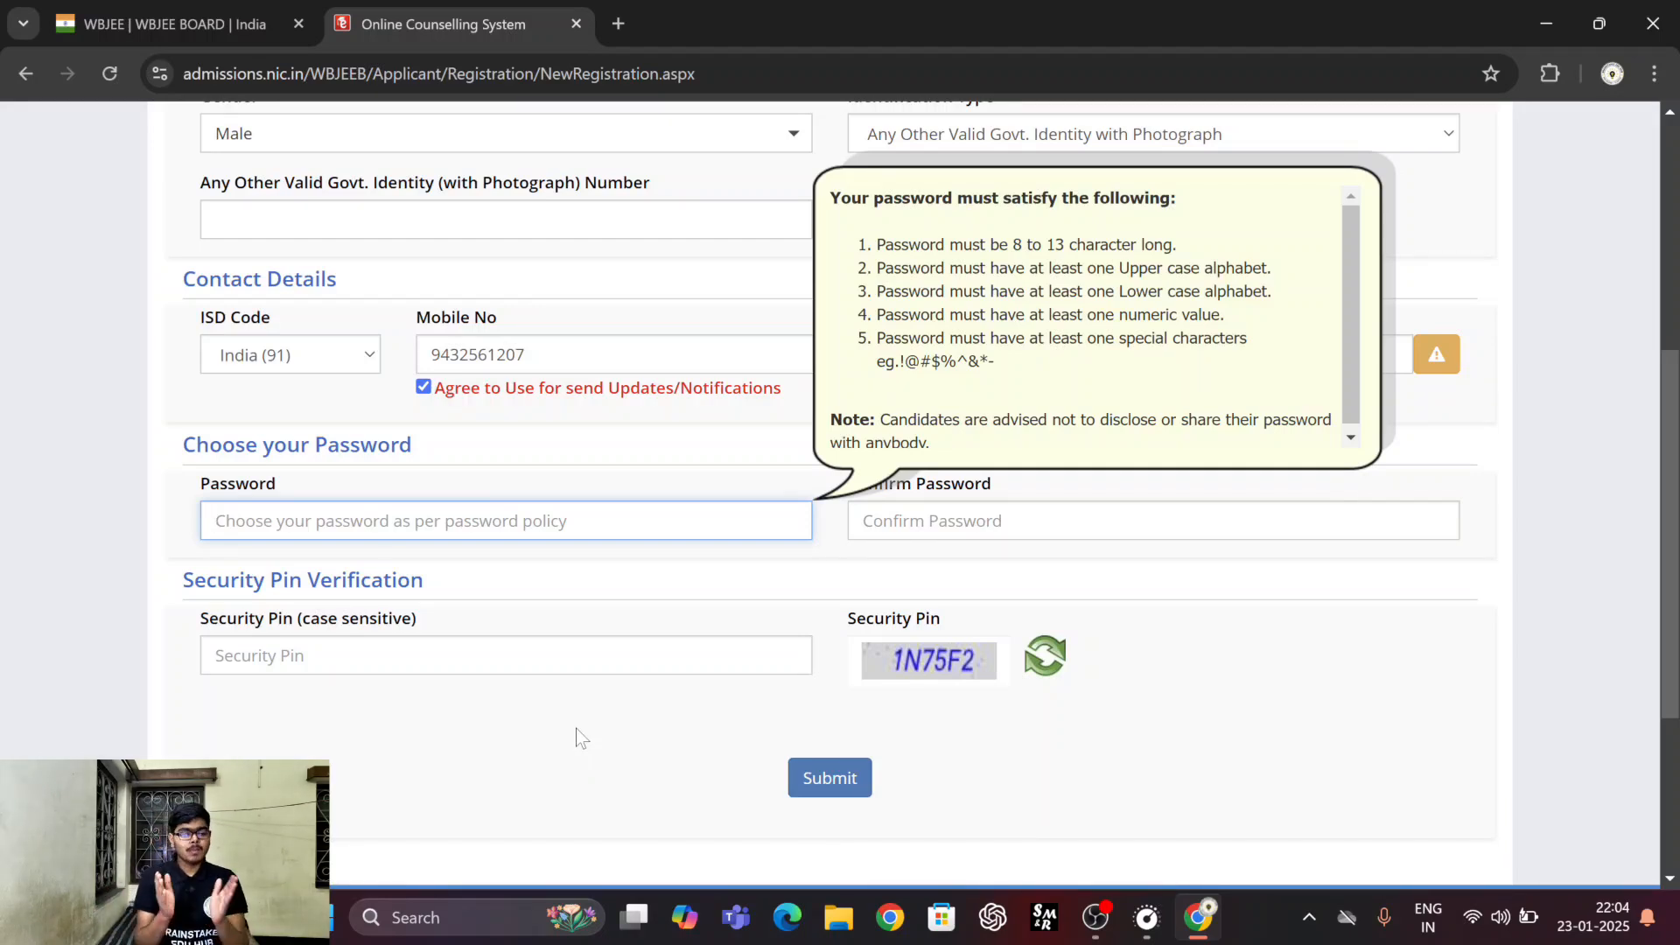
left_click(919, 523)
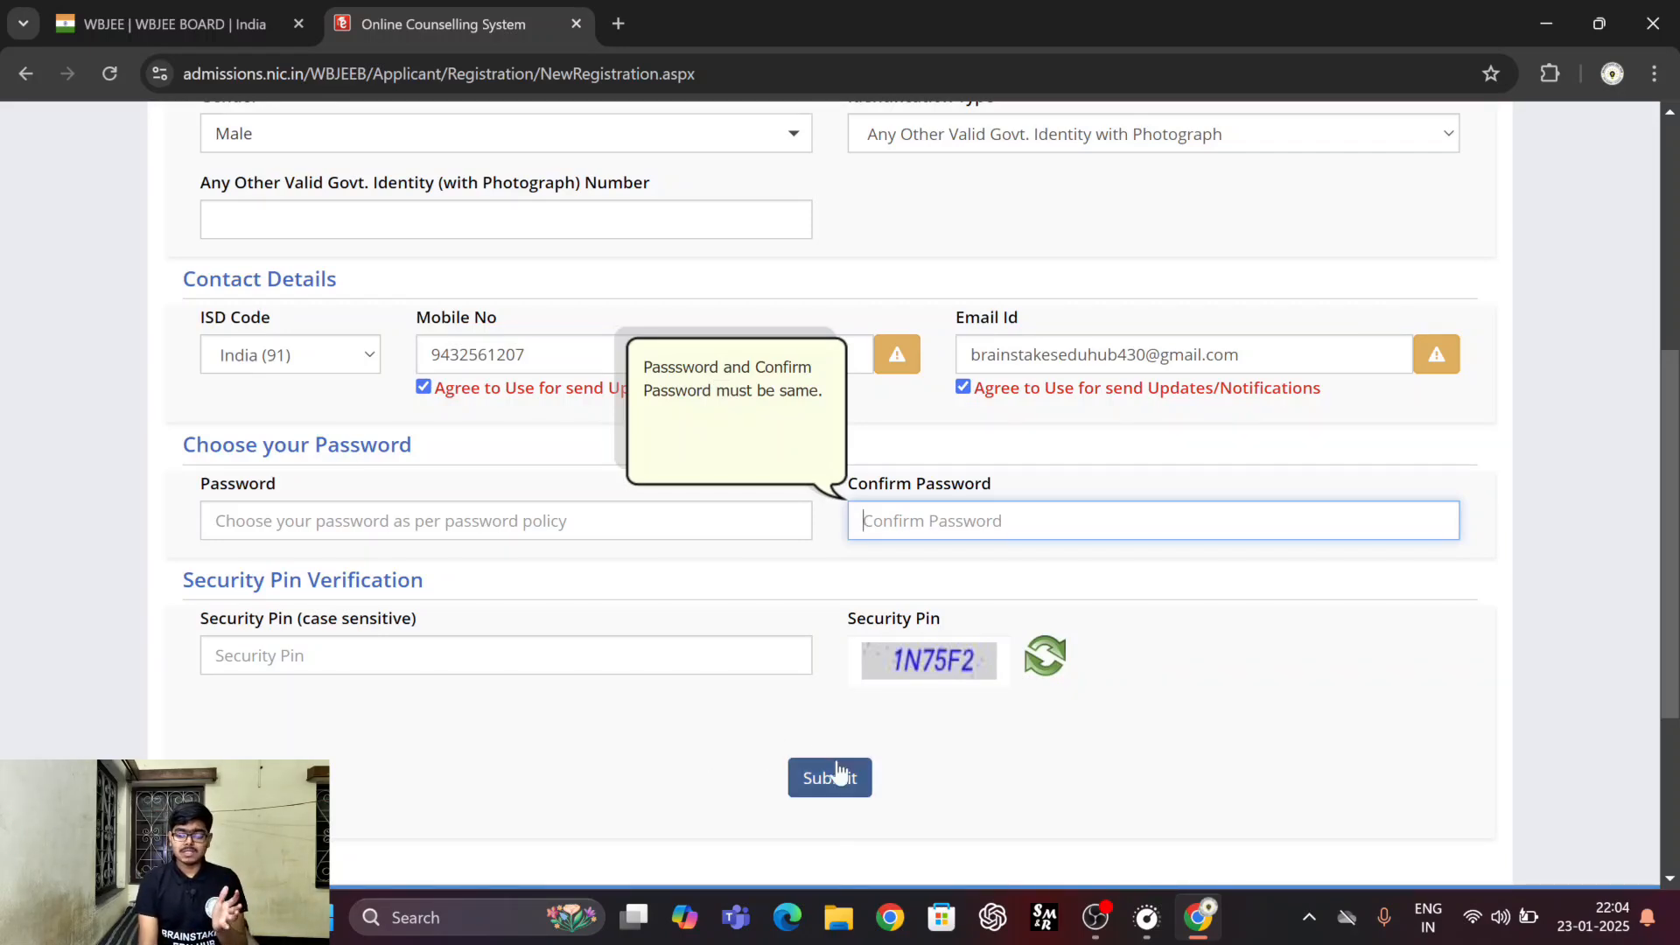
left_click(560, 743)
scroll(559, 743, "up", 1)
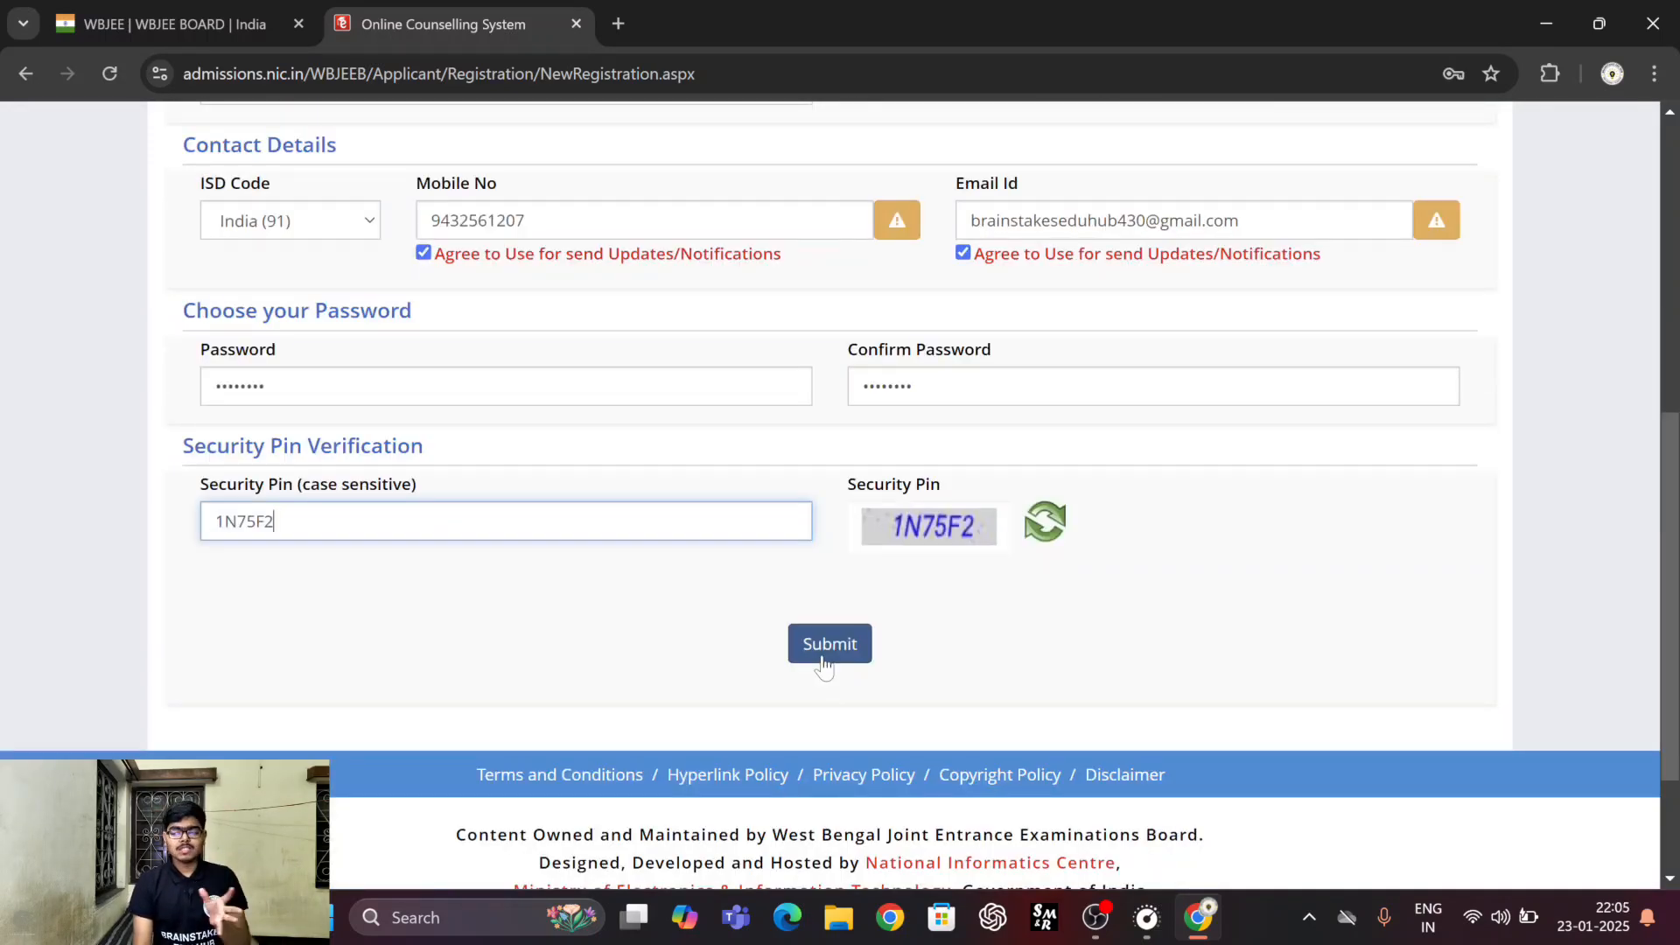
Submit the completed registration form and confirm the submission to reach the review page.
left_click(824, 658)
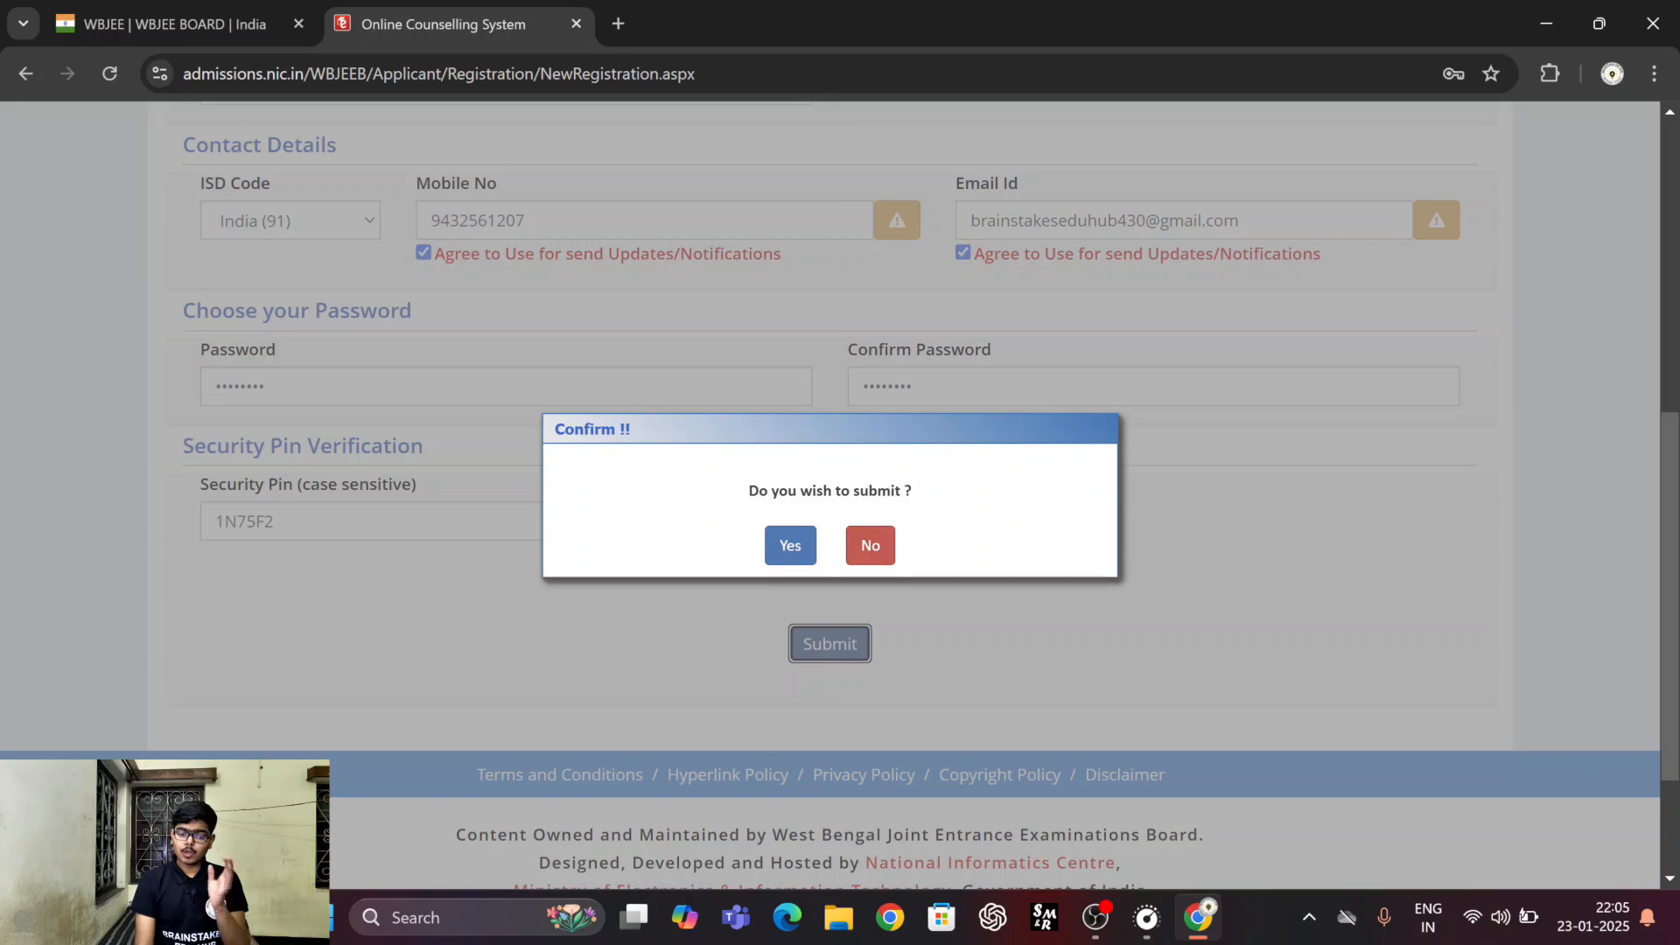
left_click(801, 553)
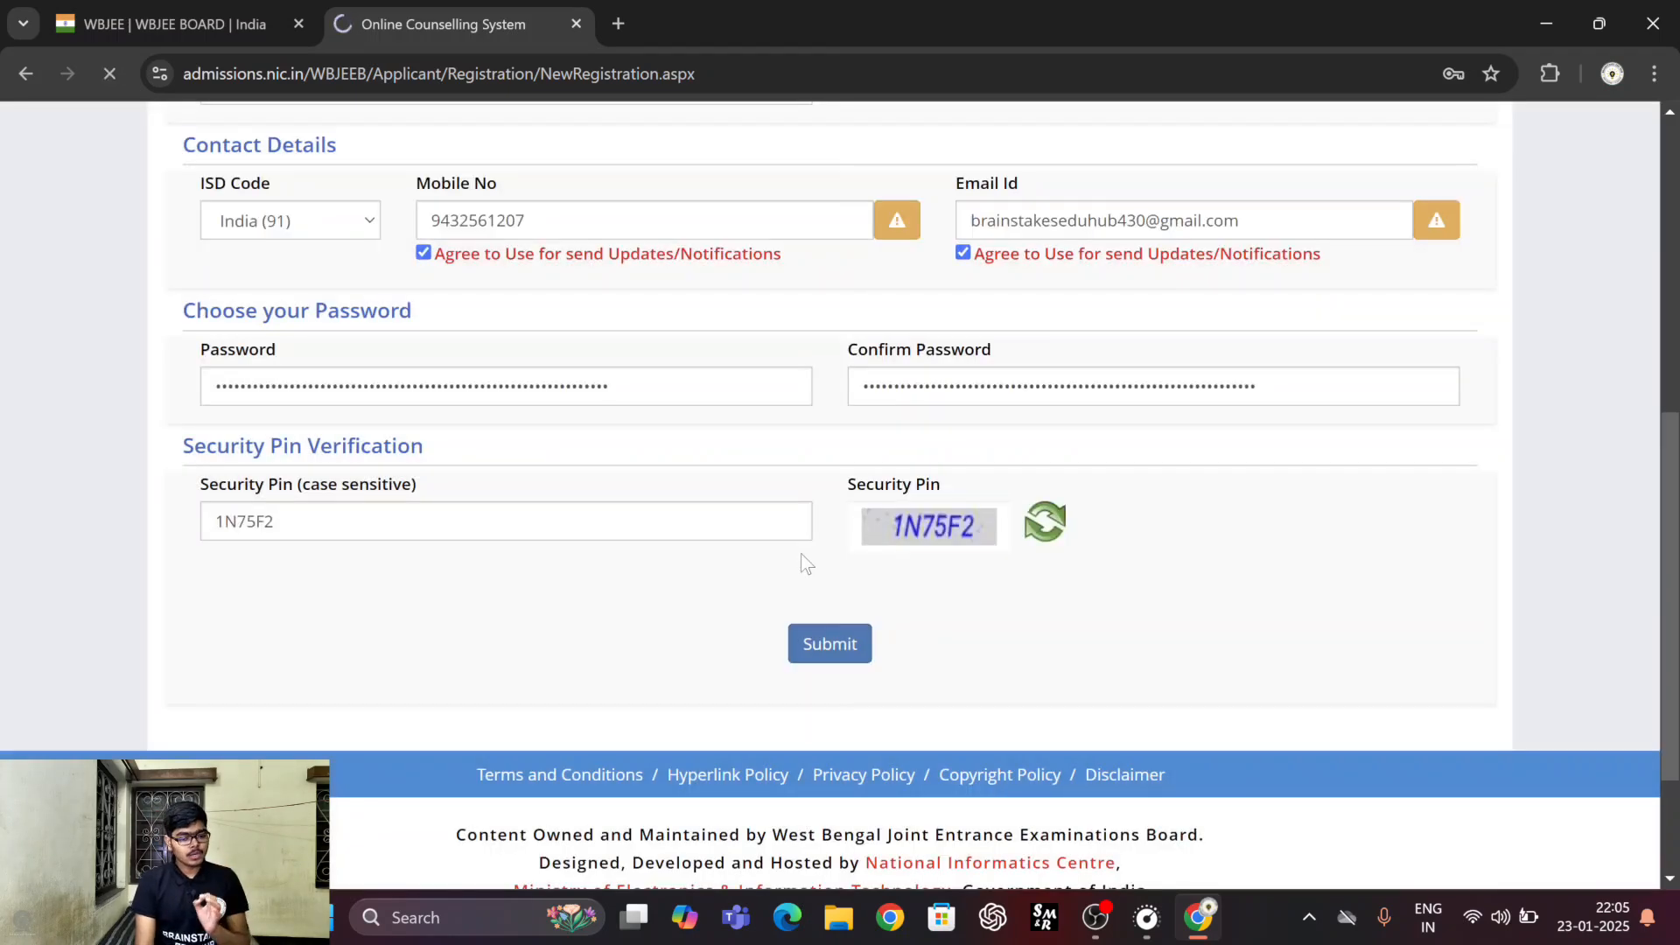
left_click(1454, 427)
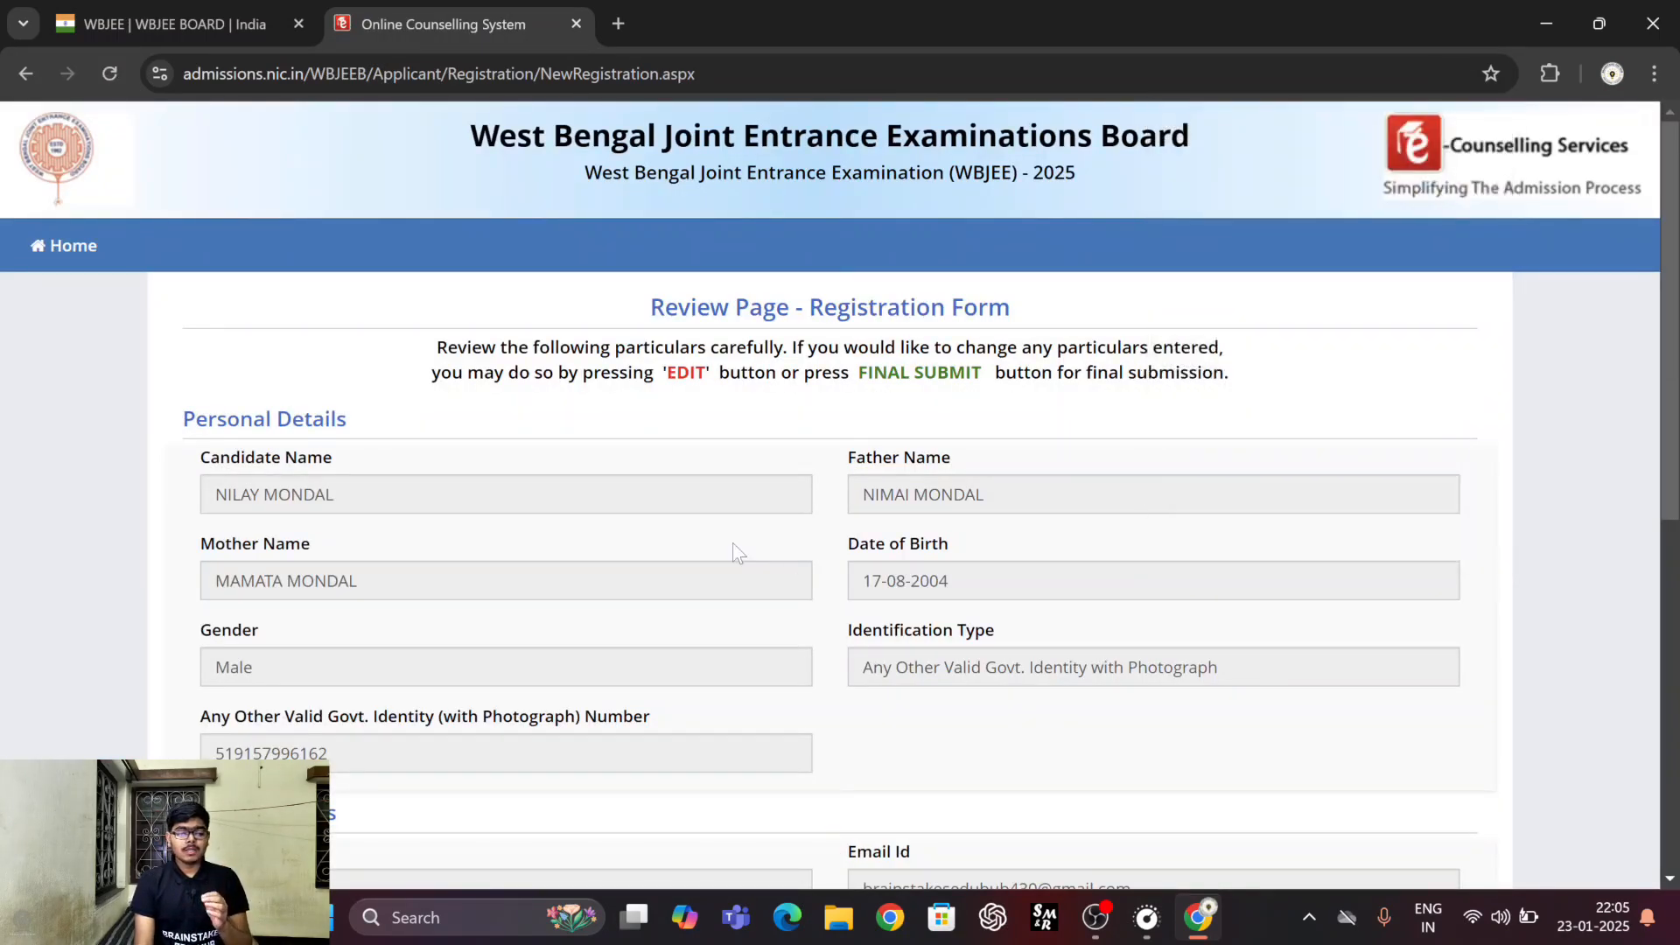
Submit the reviewed registration particulars and complete the final submission with the mobile and email one-time passwords and the security pin.
scroll(732, 542, "down", 2)
scroll(733, 543, "down", 1)
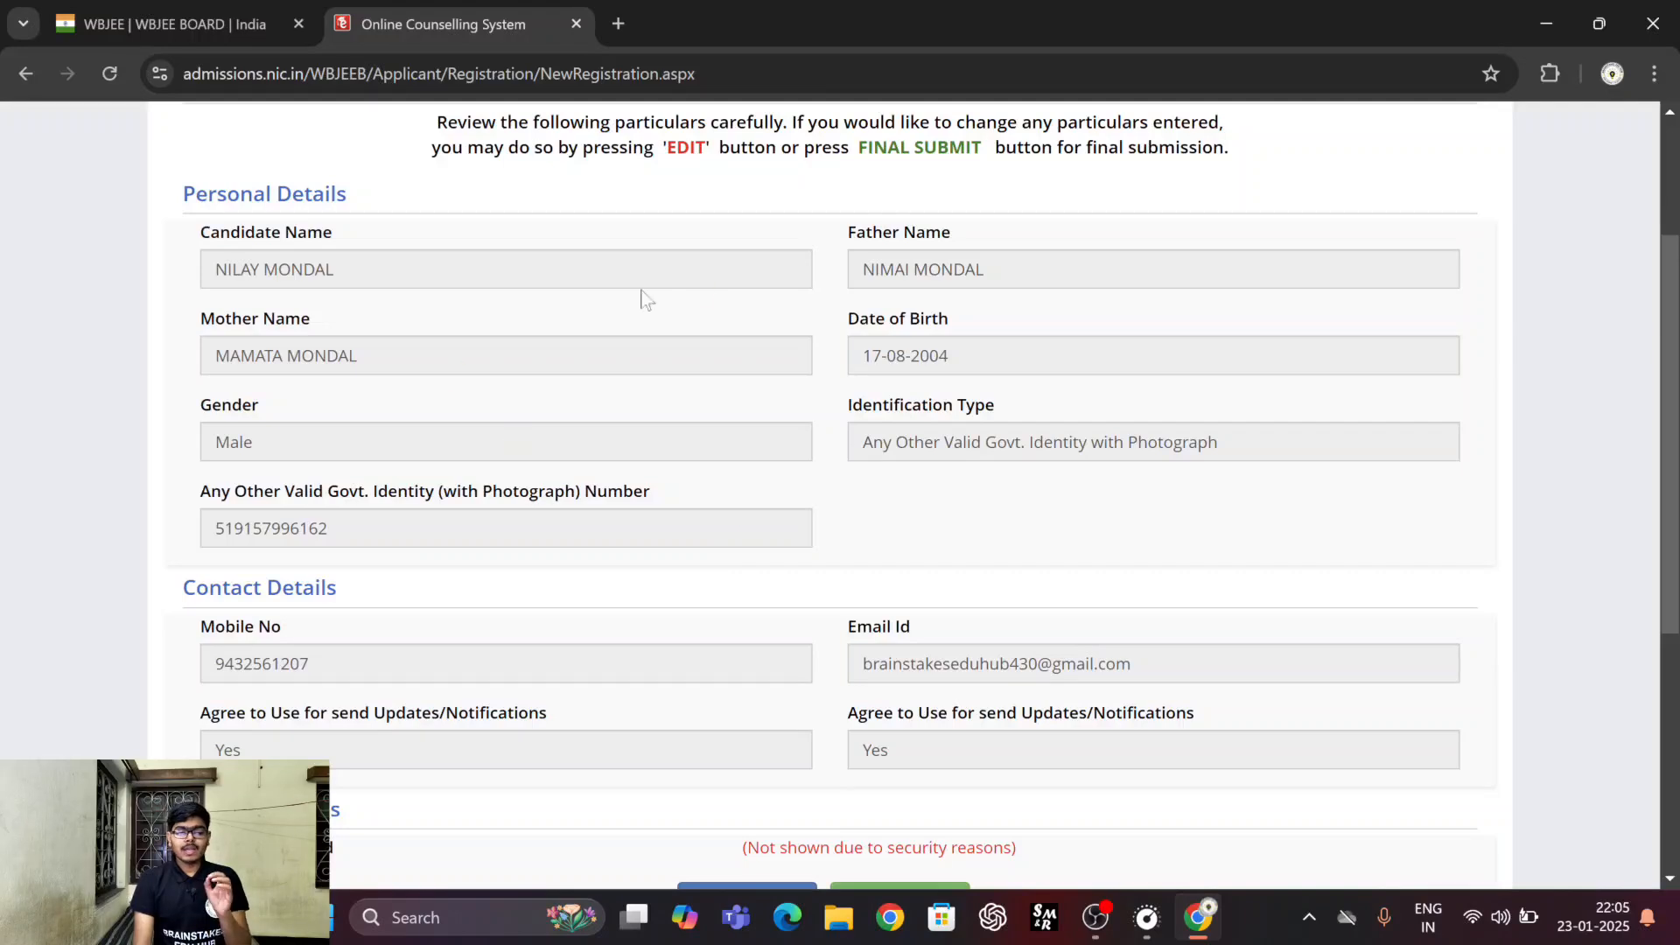
scroll(796, 416, "down", 2)
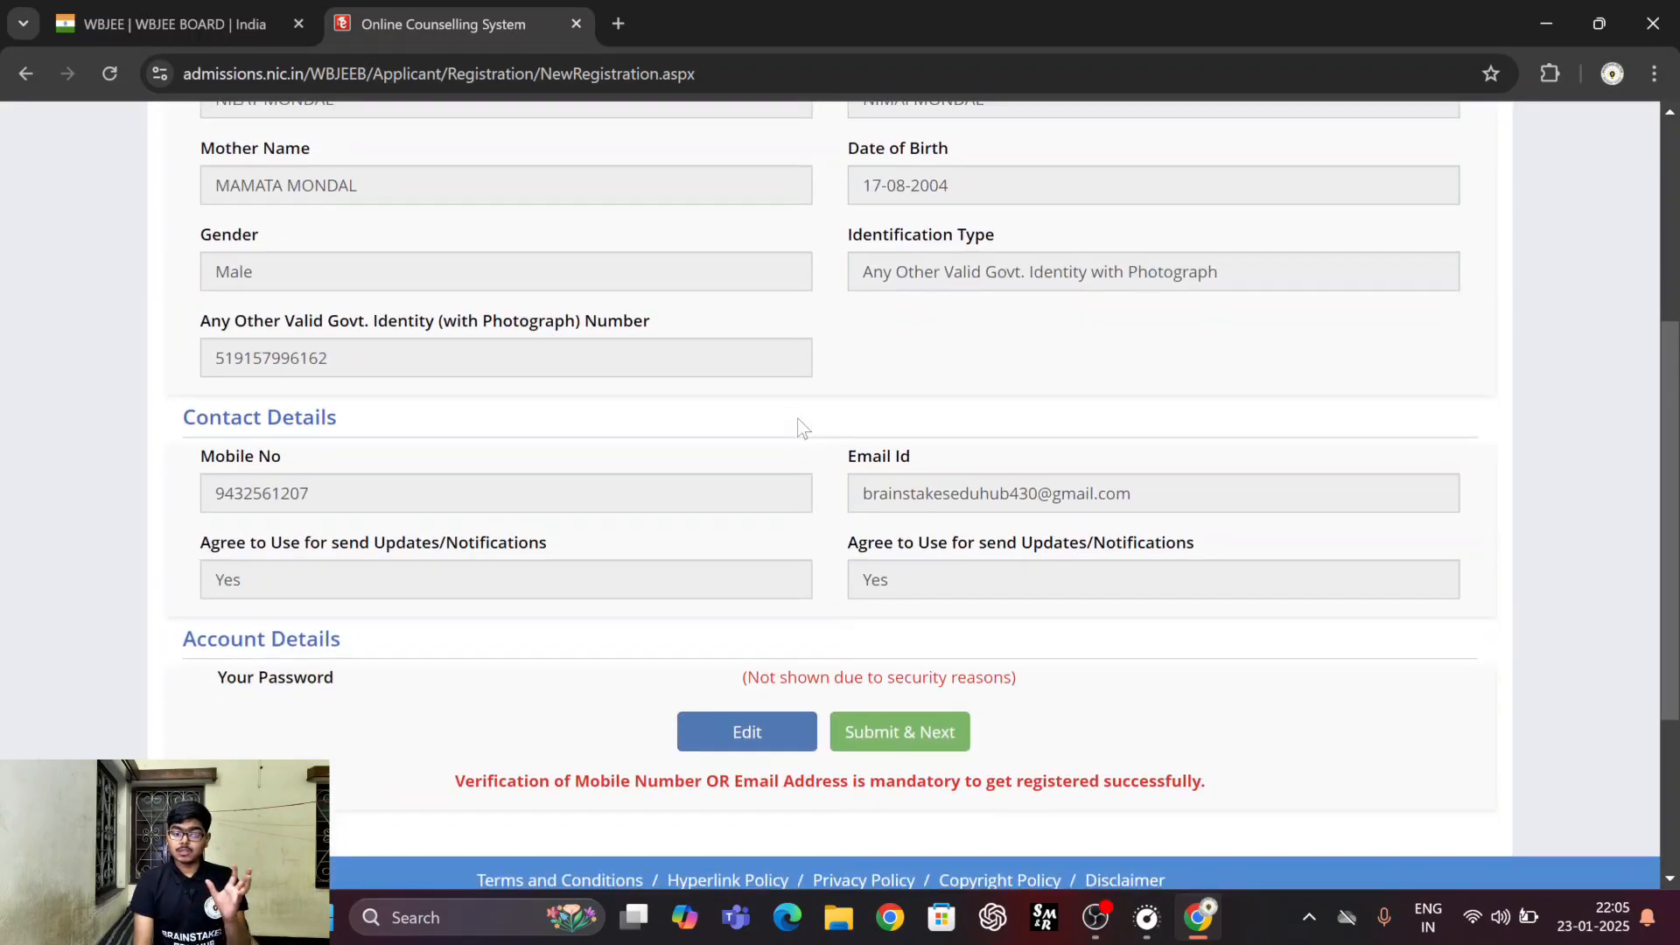
scroll(796, 418, "up", 1)
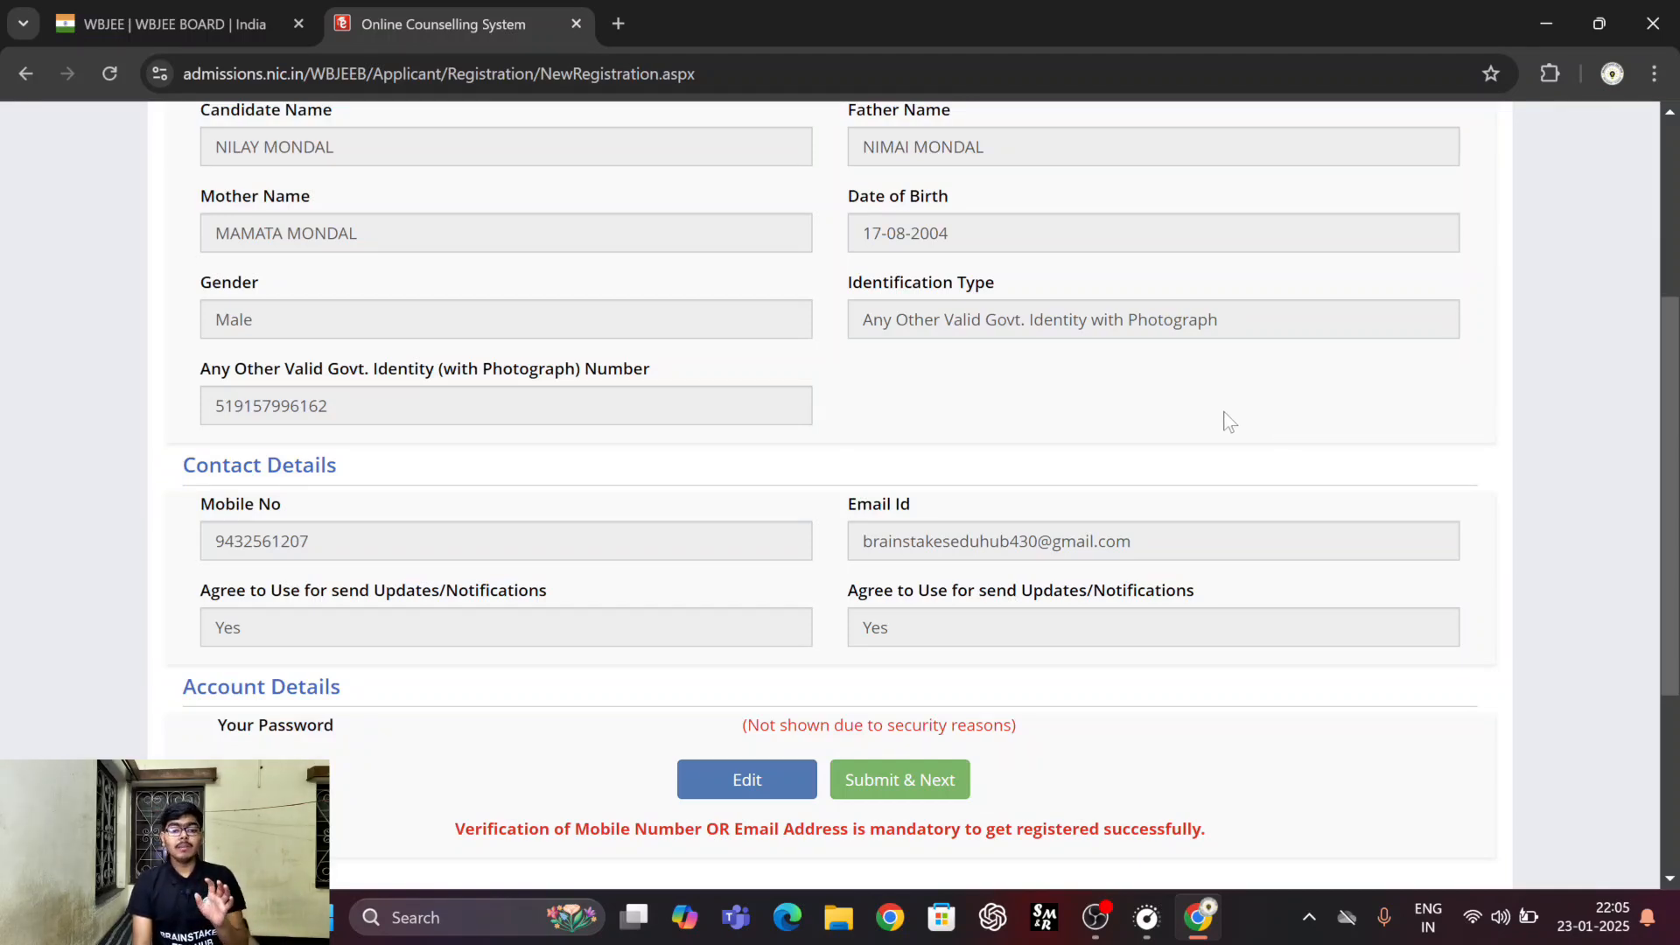
scroll(1223, 416, "down", 1)
left_click(929, 688)
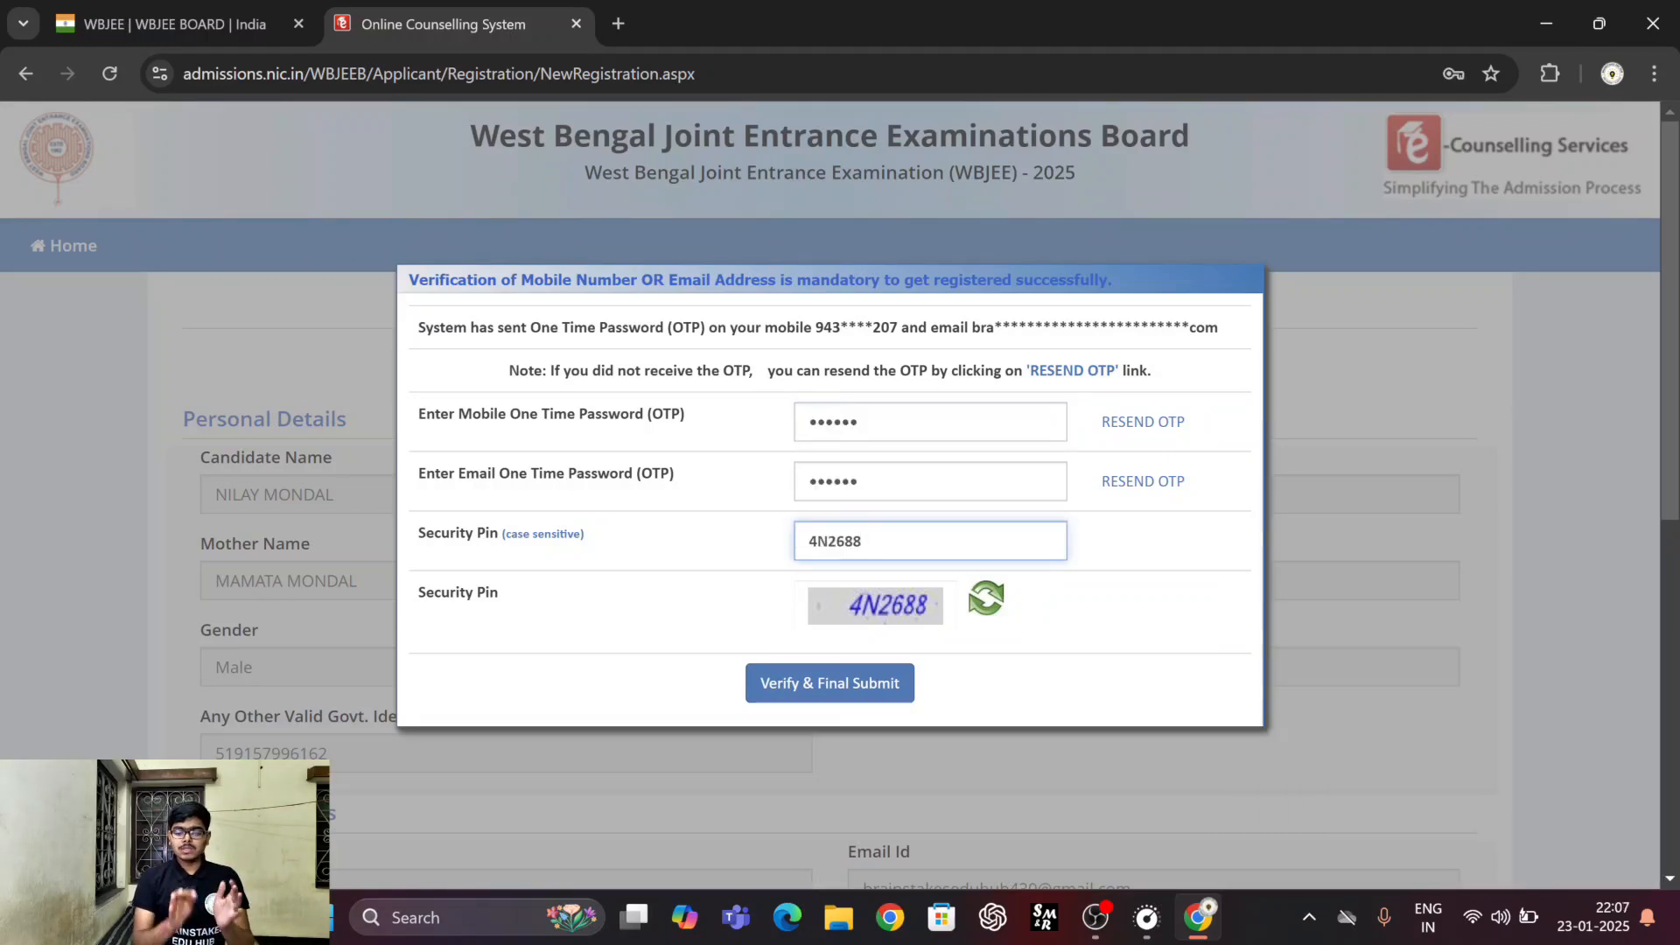
left_click(827, 695)
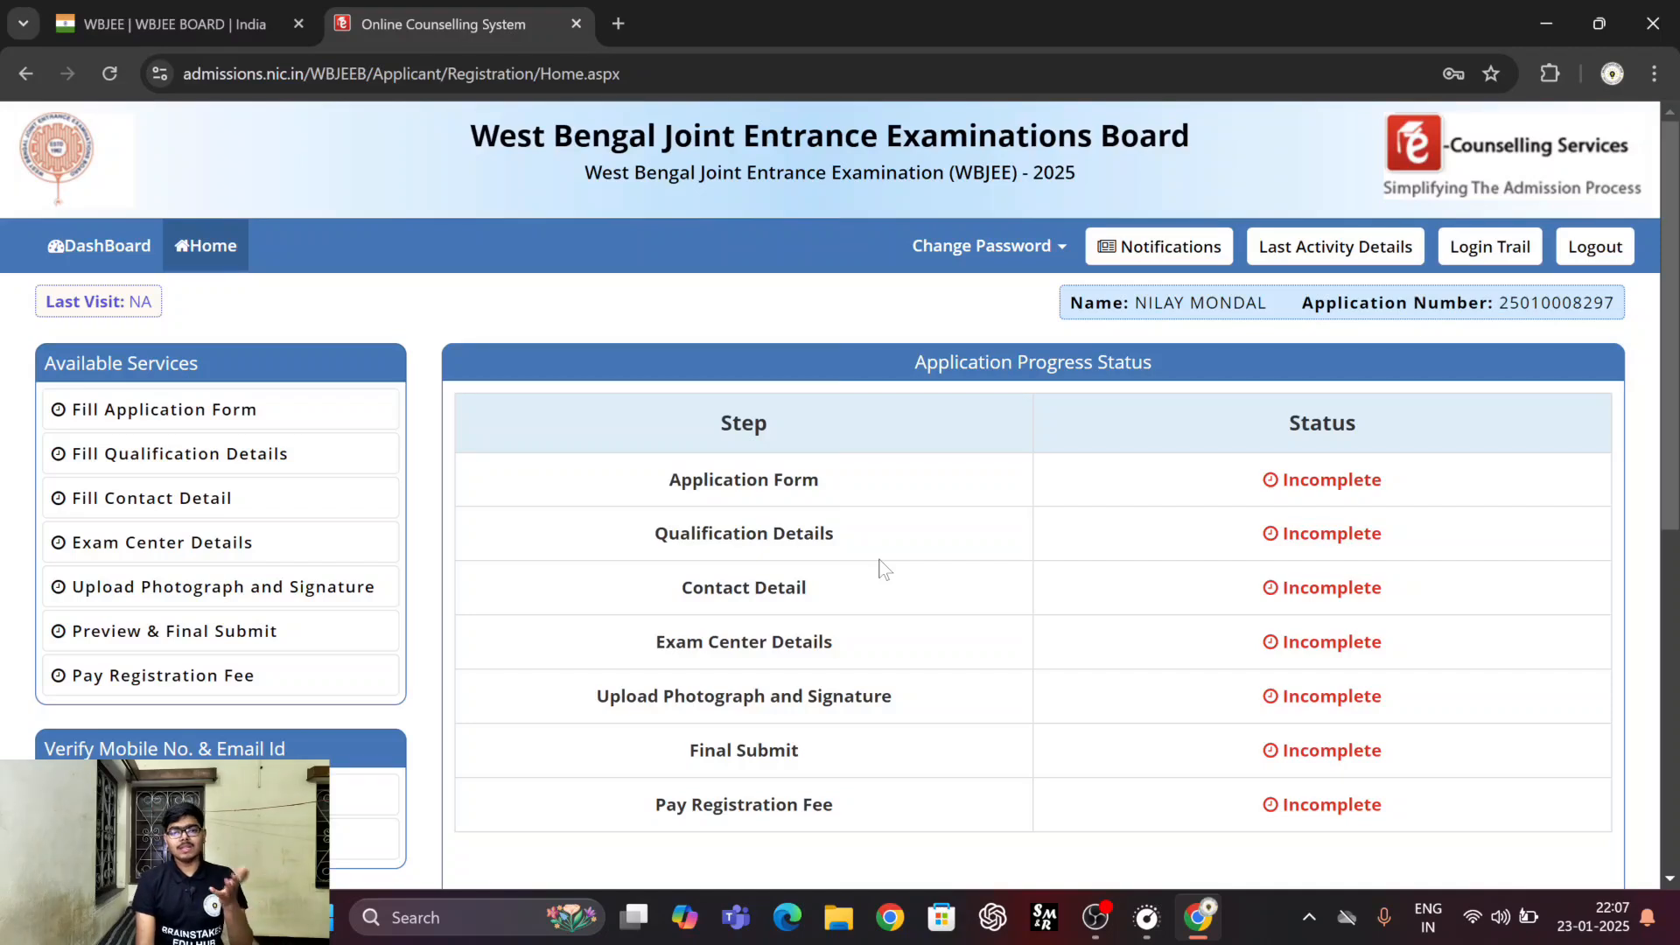
Check the application progress status on the candidate's home page and open the verification page for the registered email address.
scroll(863, 518, "down", 1)
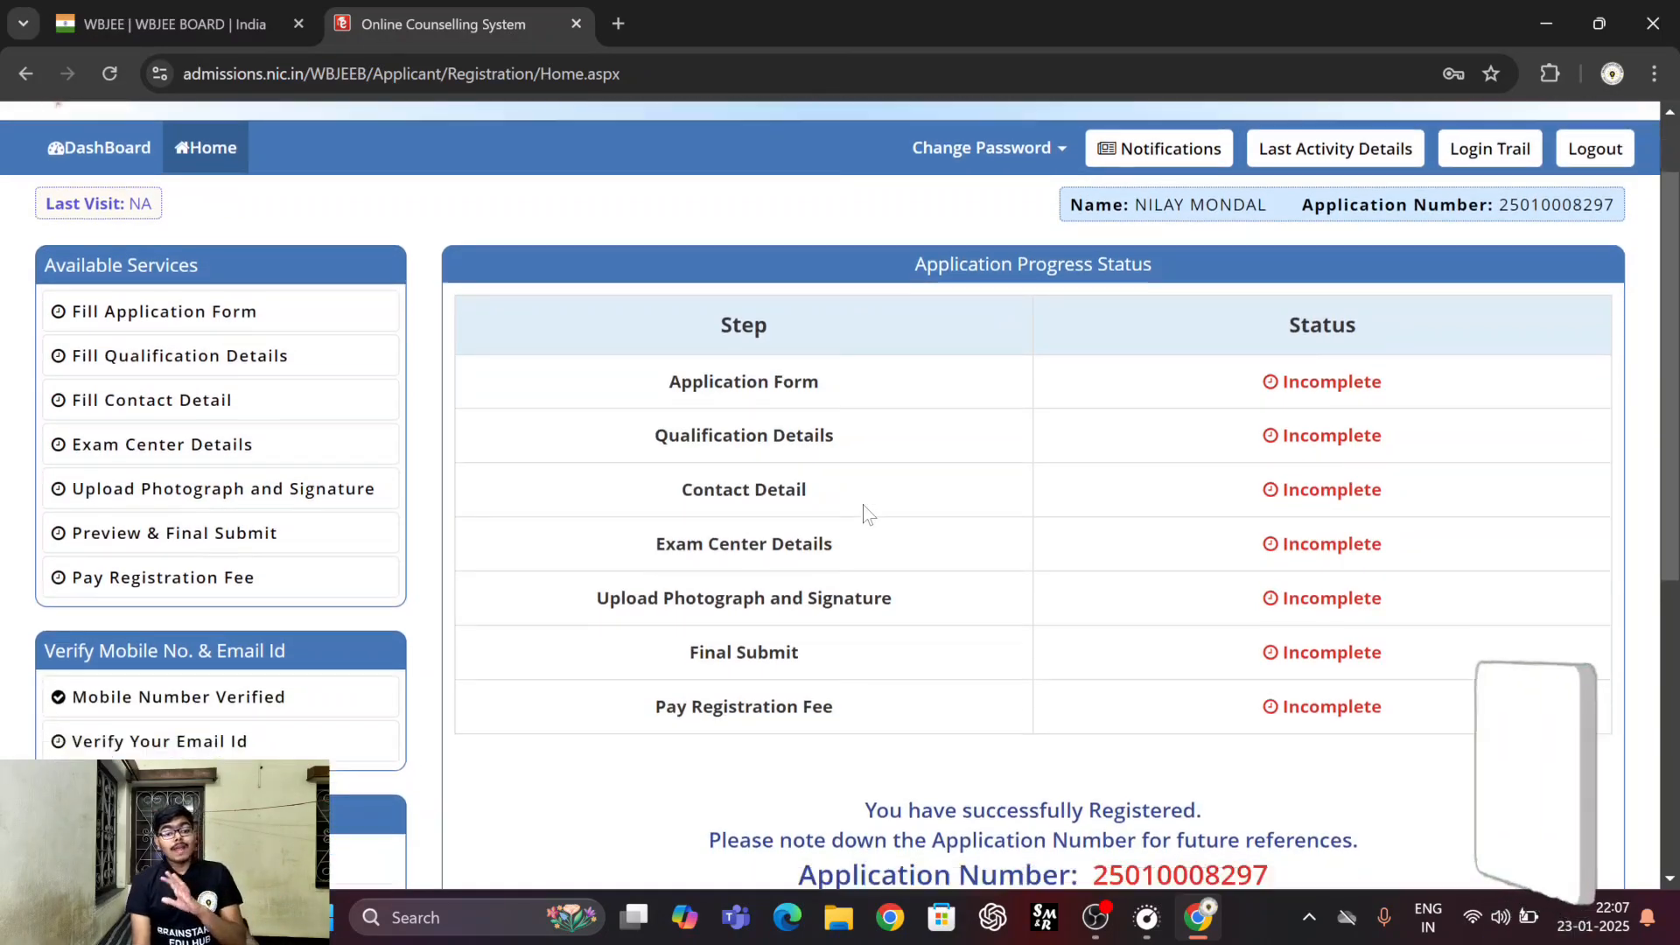
scroll(864, 514, "down", 1)
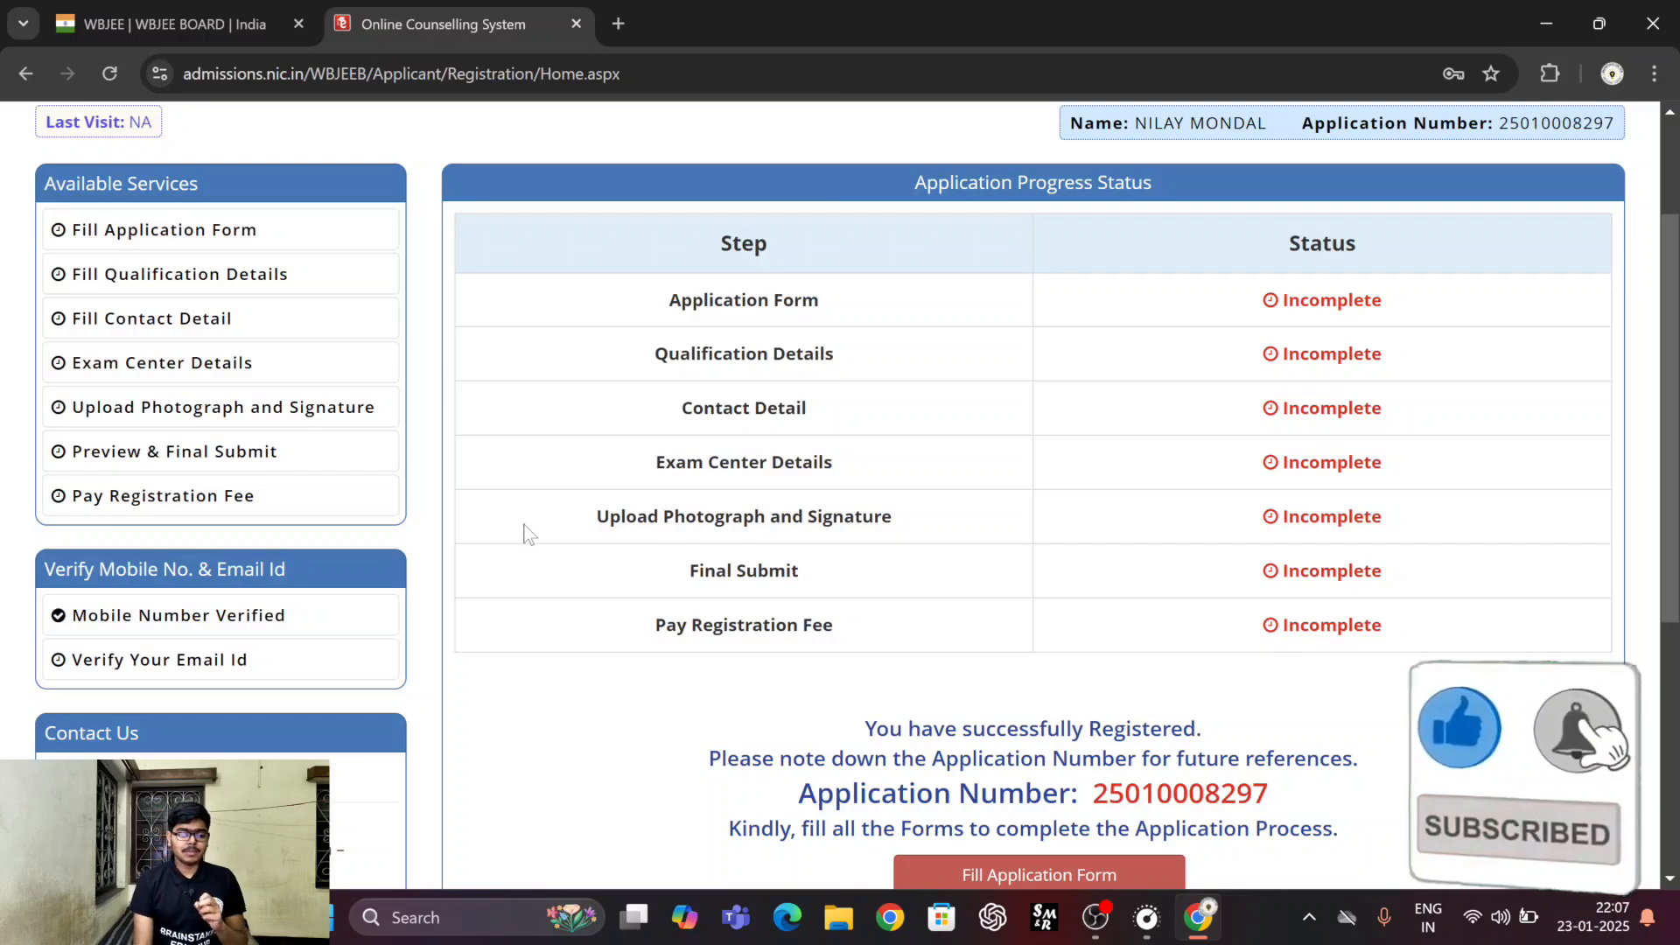
scroll(160, 584, "down", 3)
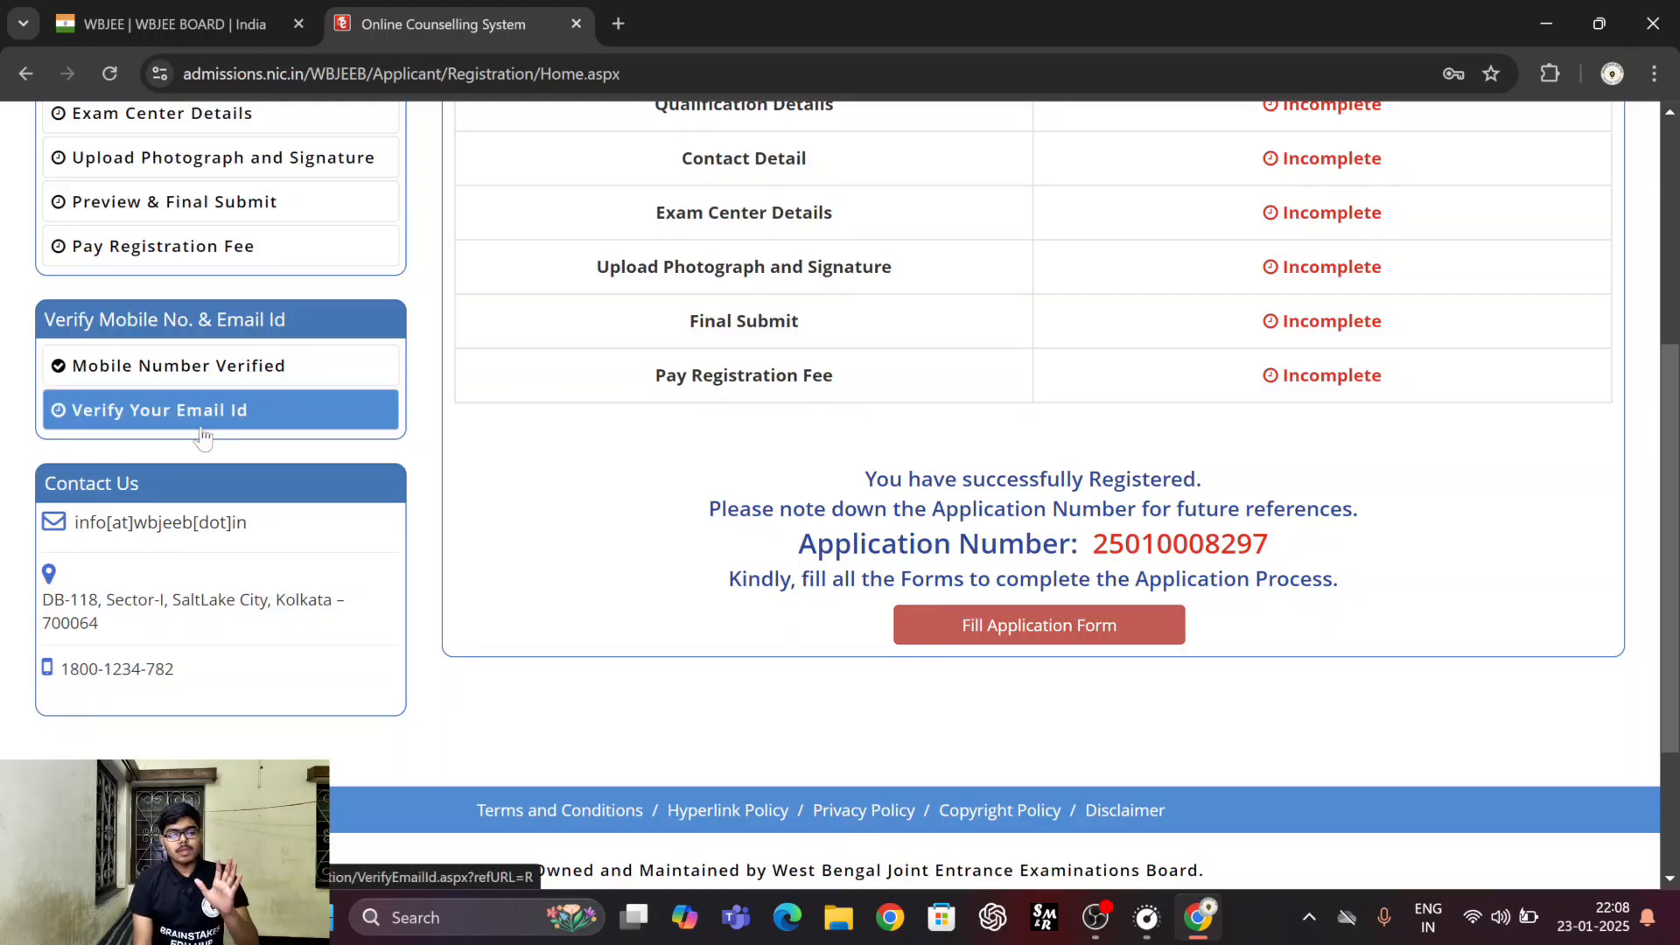
scroll(537, 439, "up", 2)
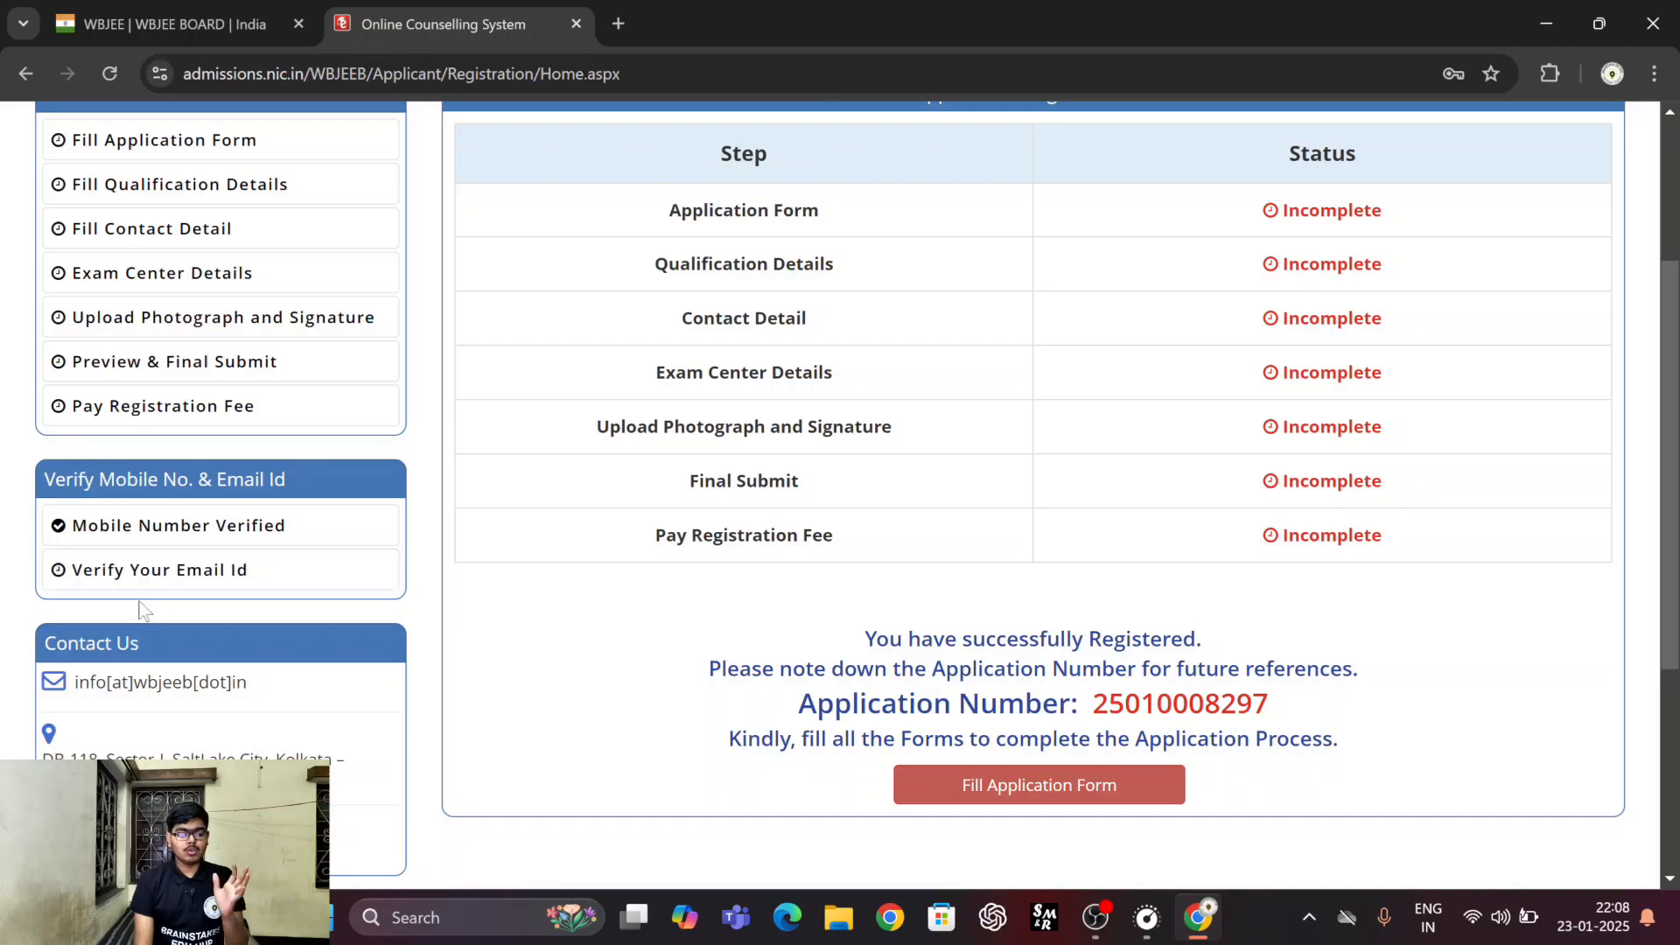
left_click(159, 582)
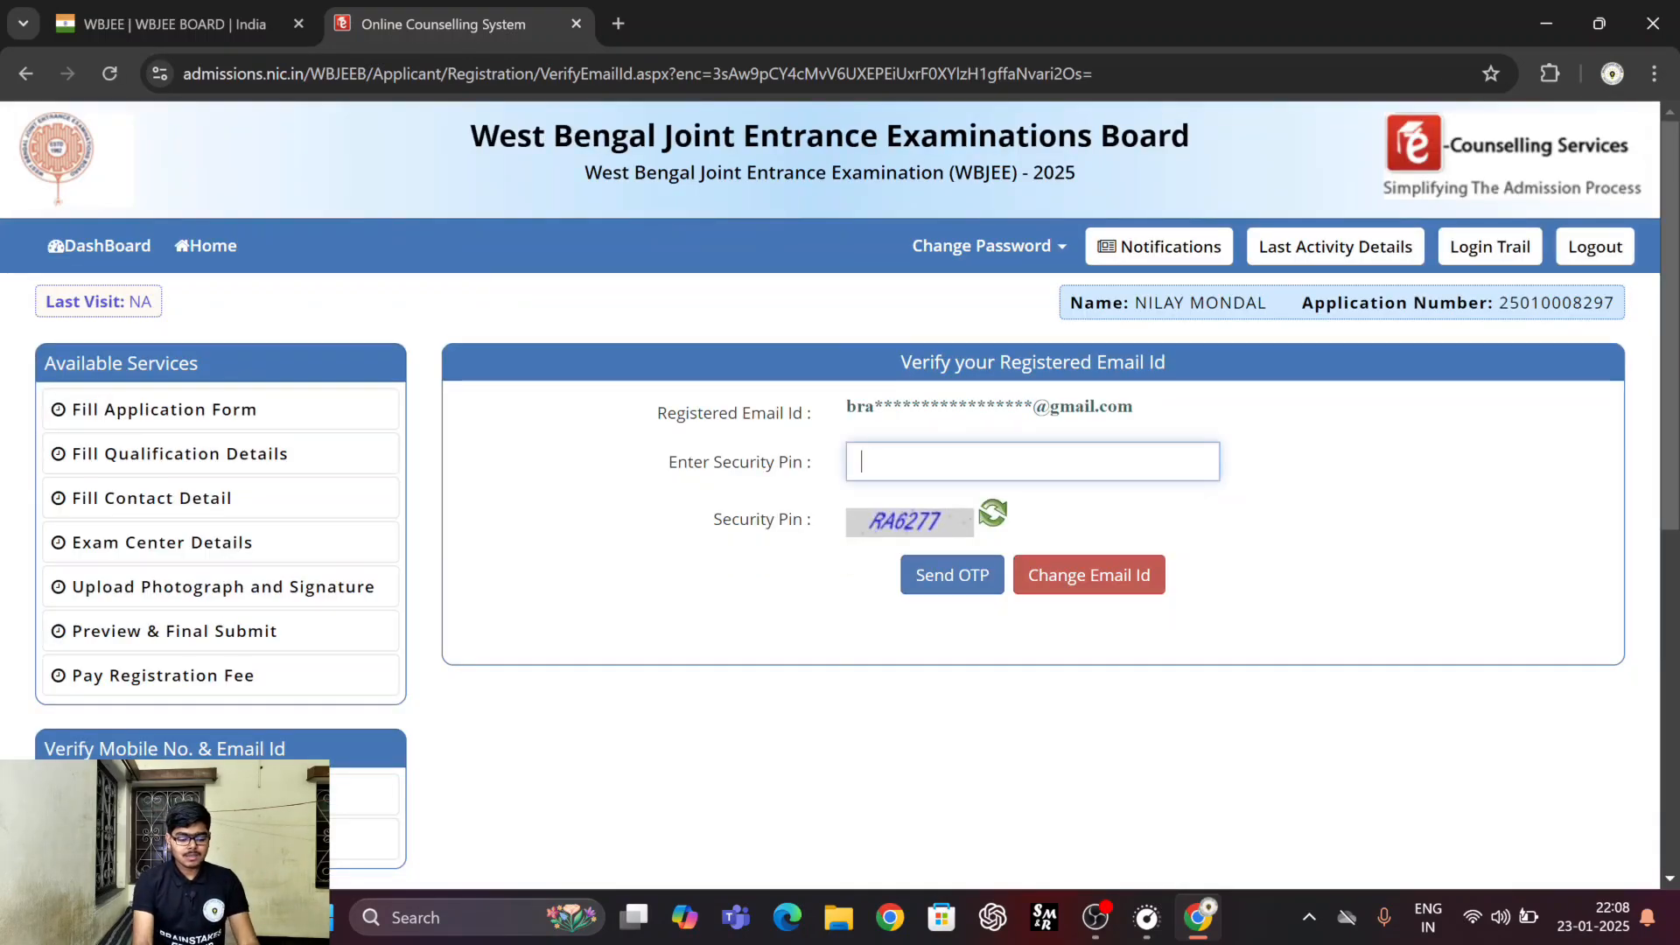
Enter the displayed security pin and request a one-time password for the registered email address, acknowledging the notice.
type("RA62")
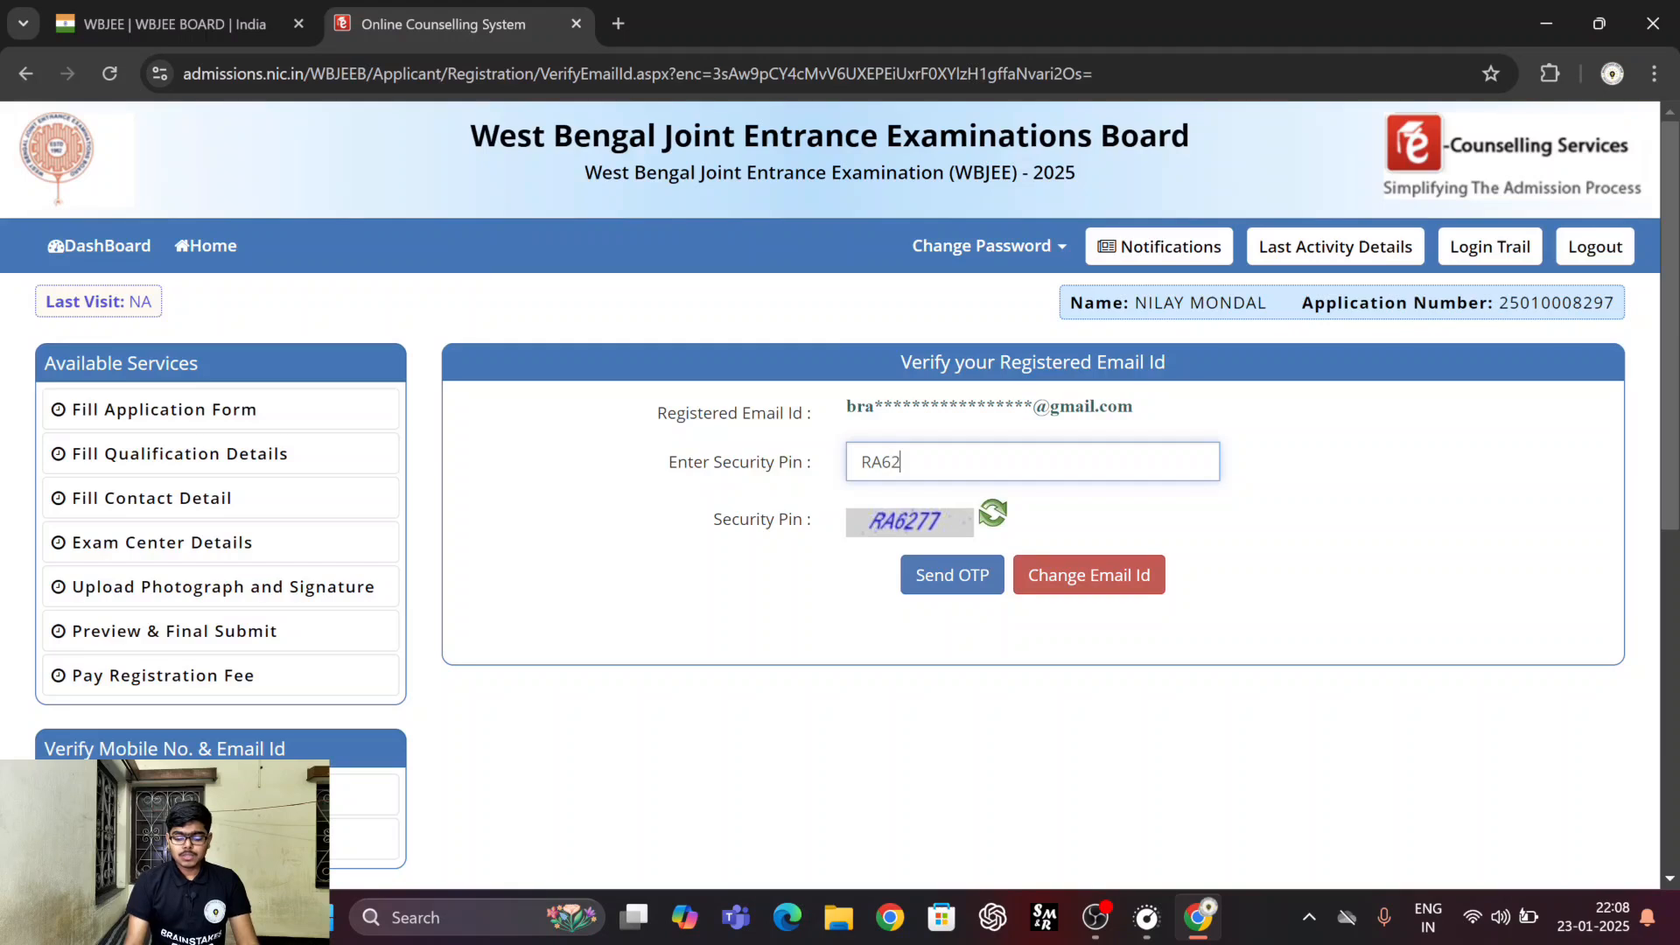
type("77")
left_click(958, 581)
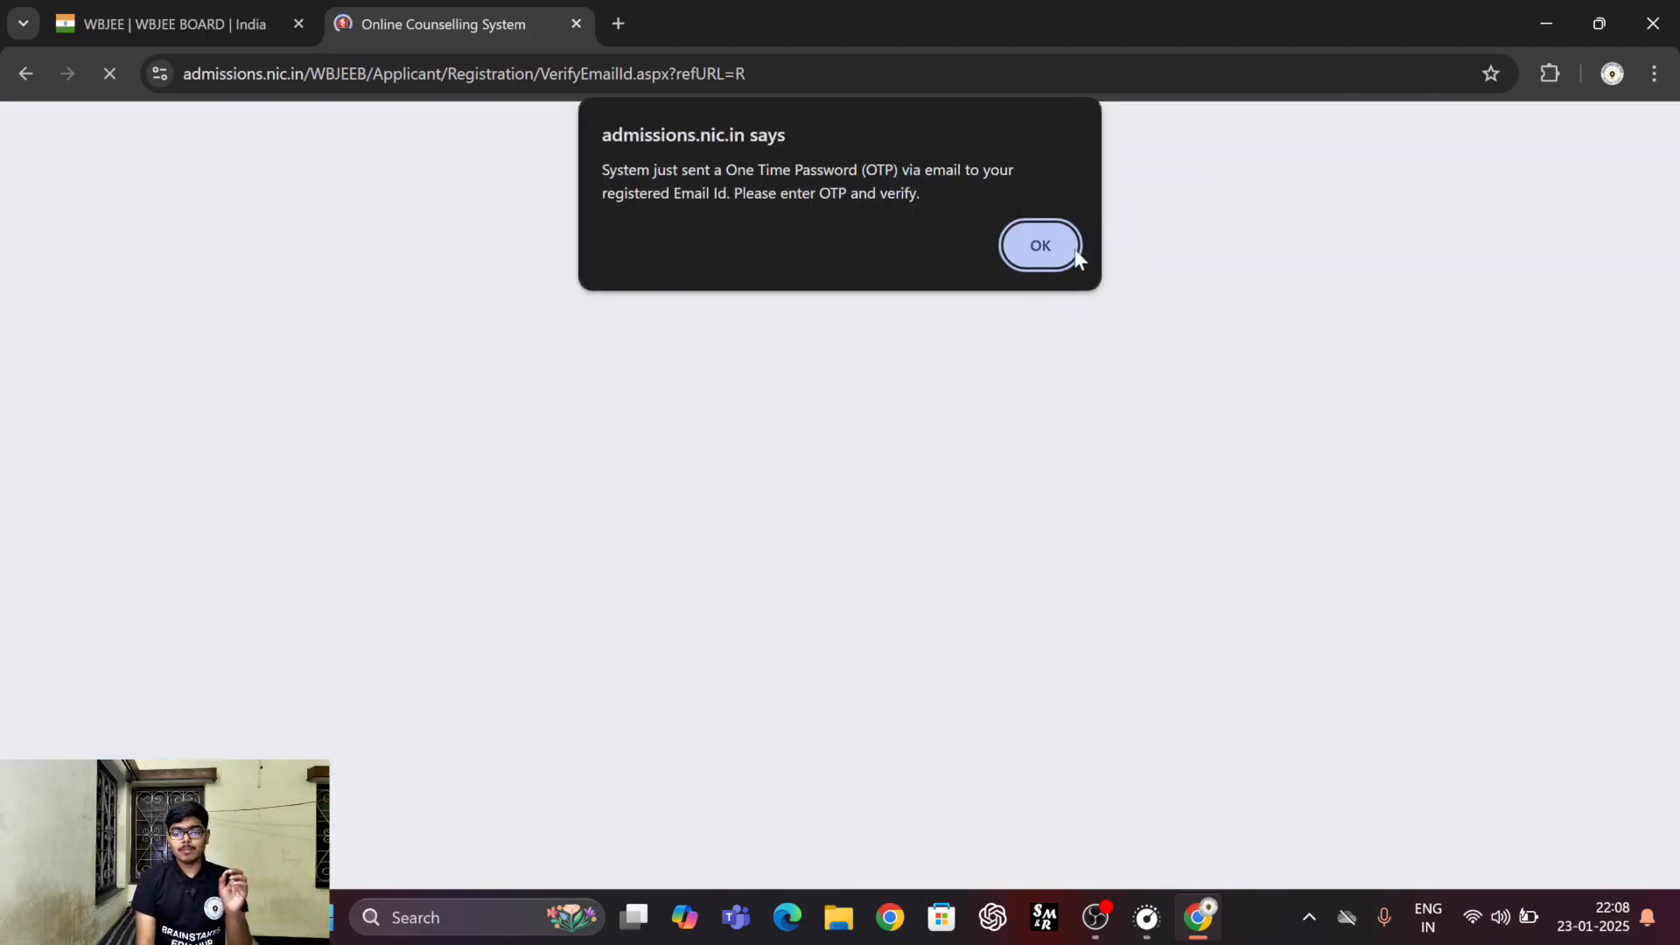
left_click(1073, 252)
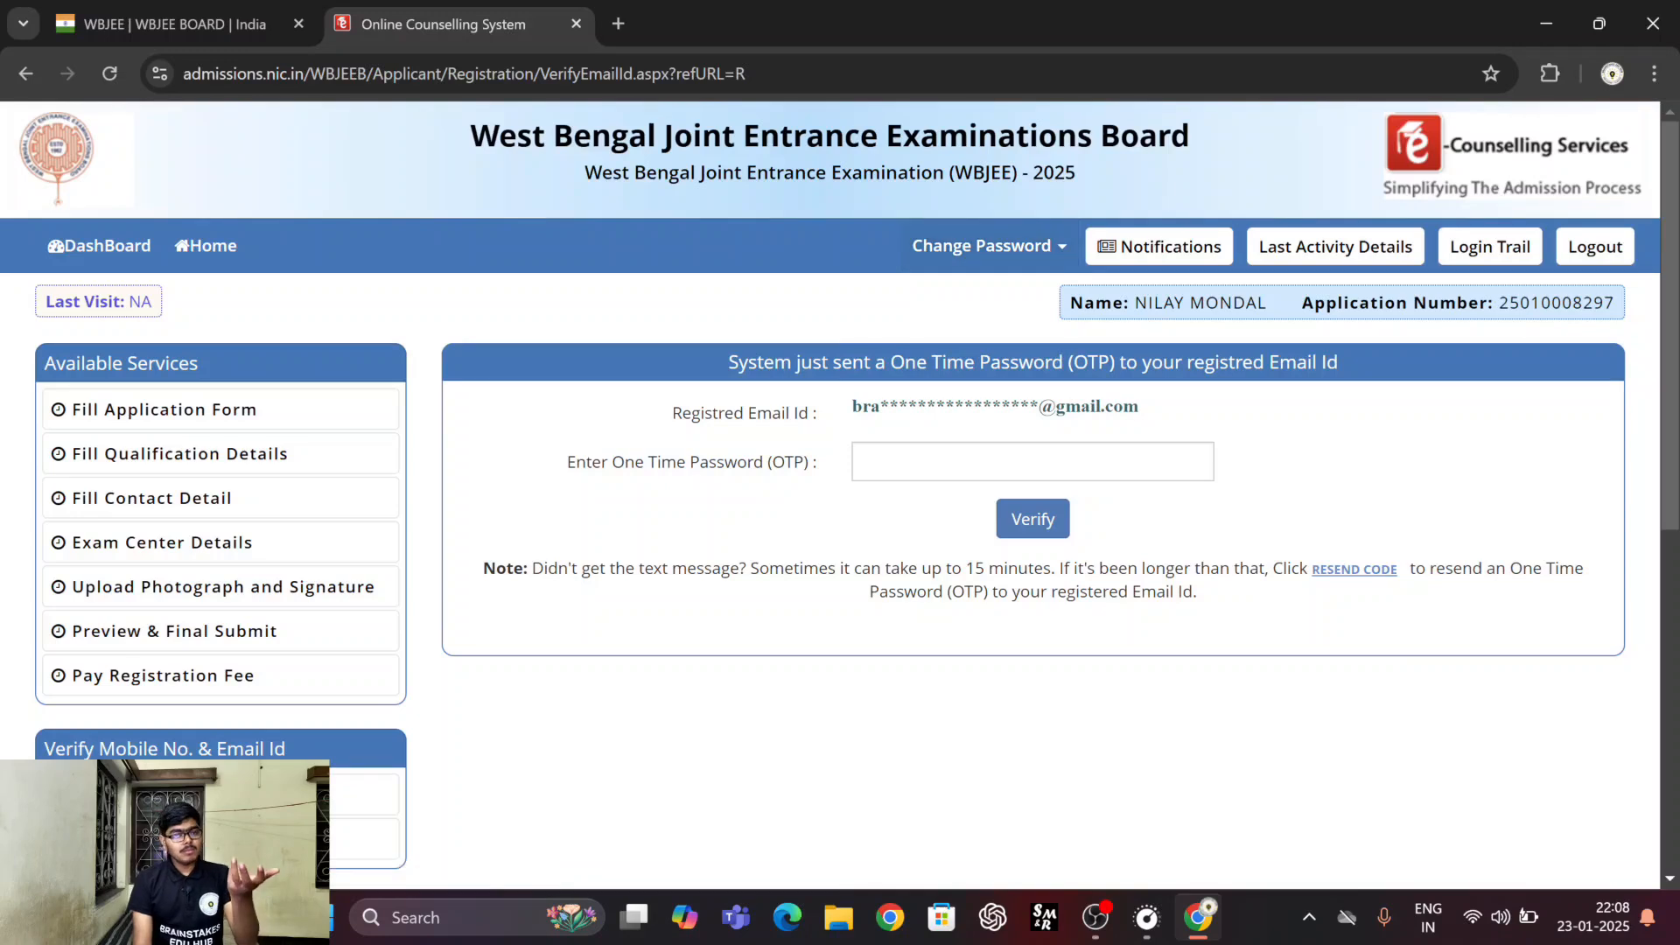
Enter the emailed one-time password and verify the registered email address.
left_click(1033, 462)
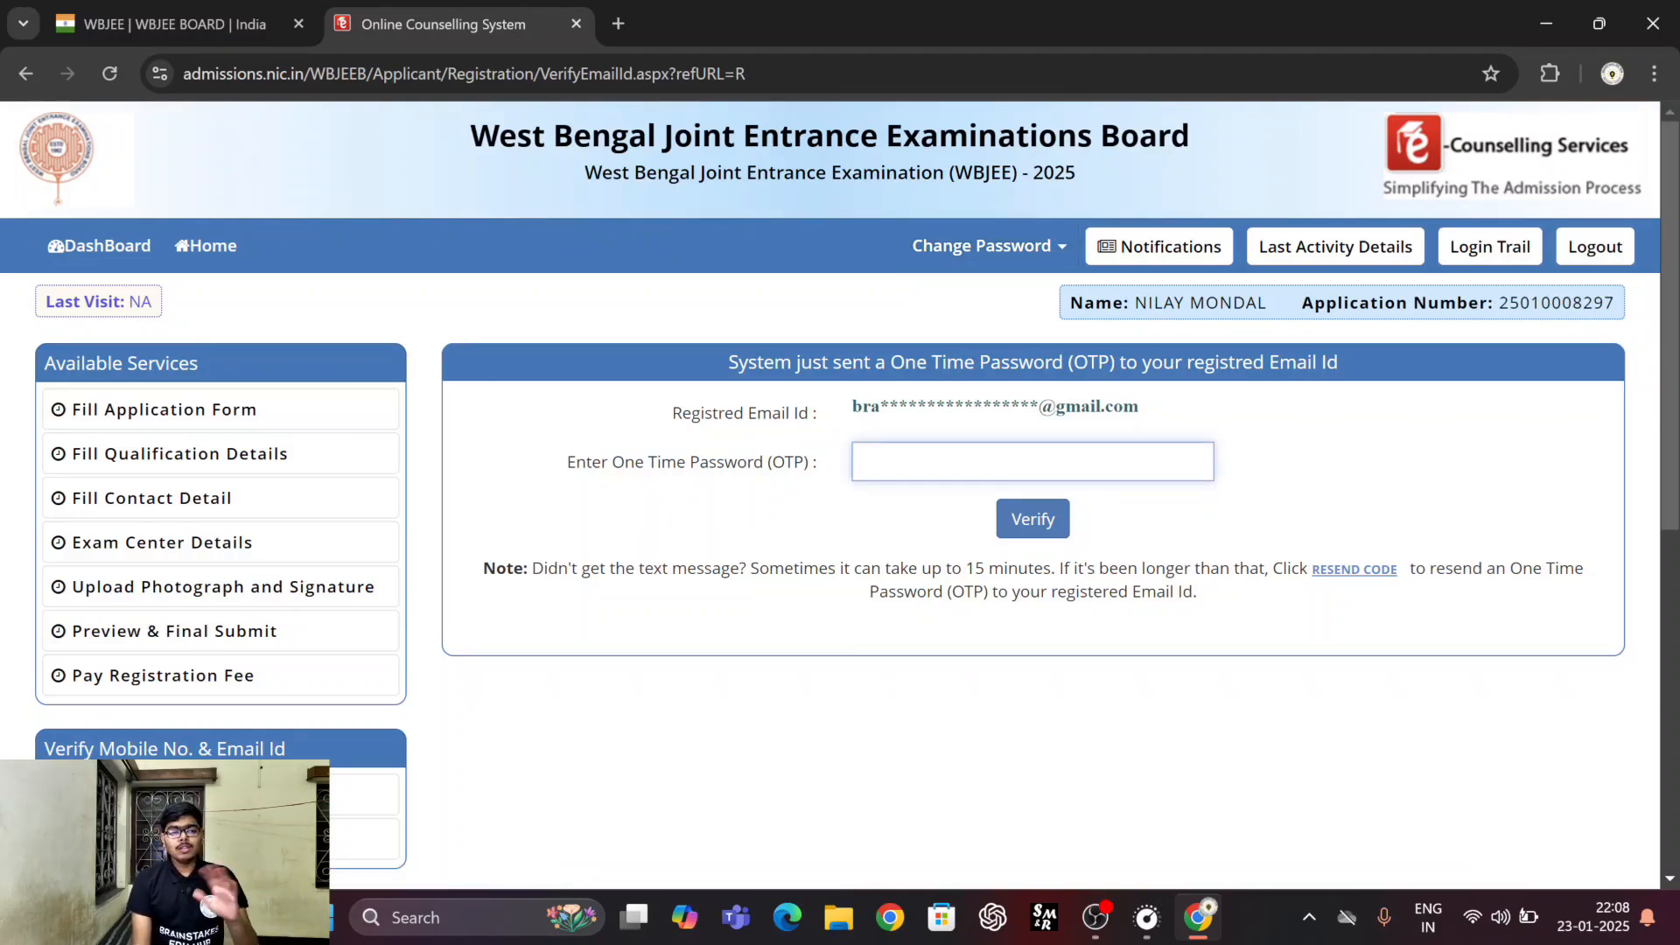
key("ctrl+v")
left_click(1034, 525)
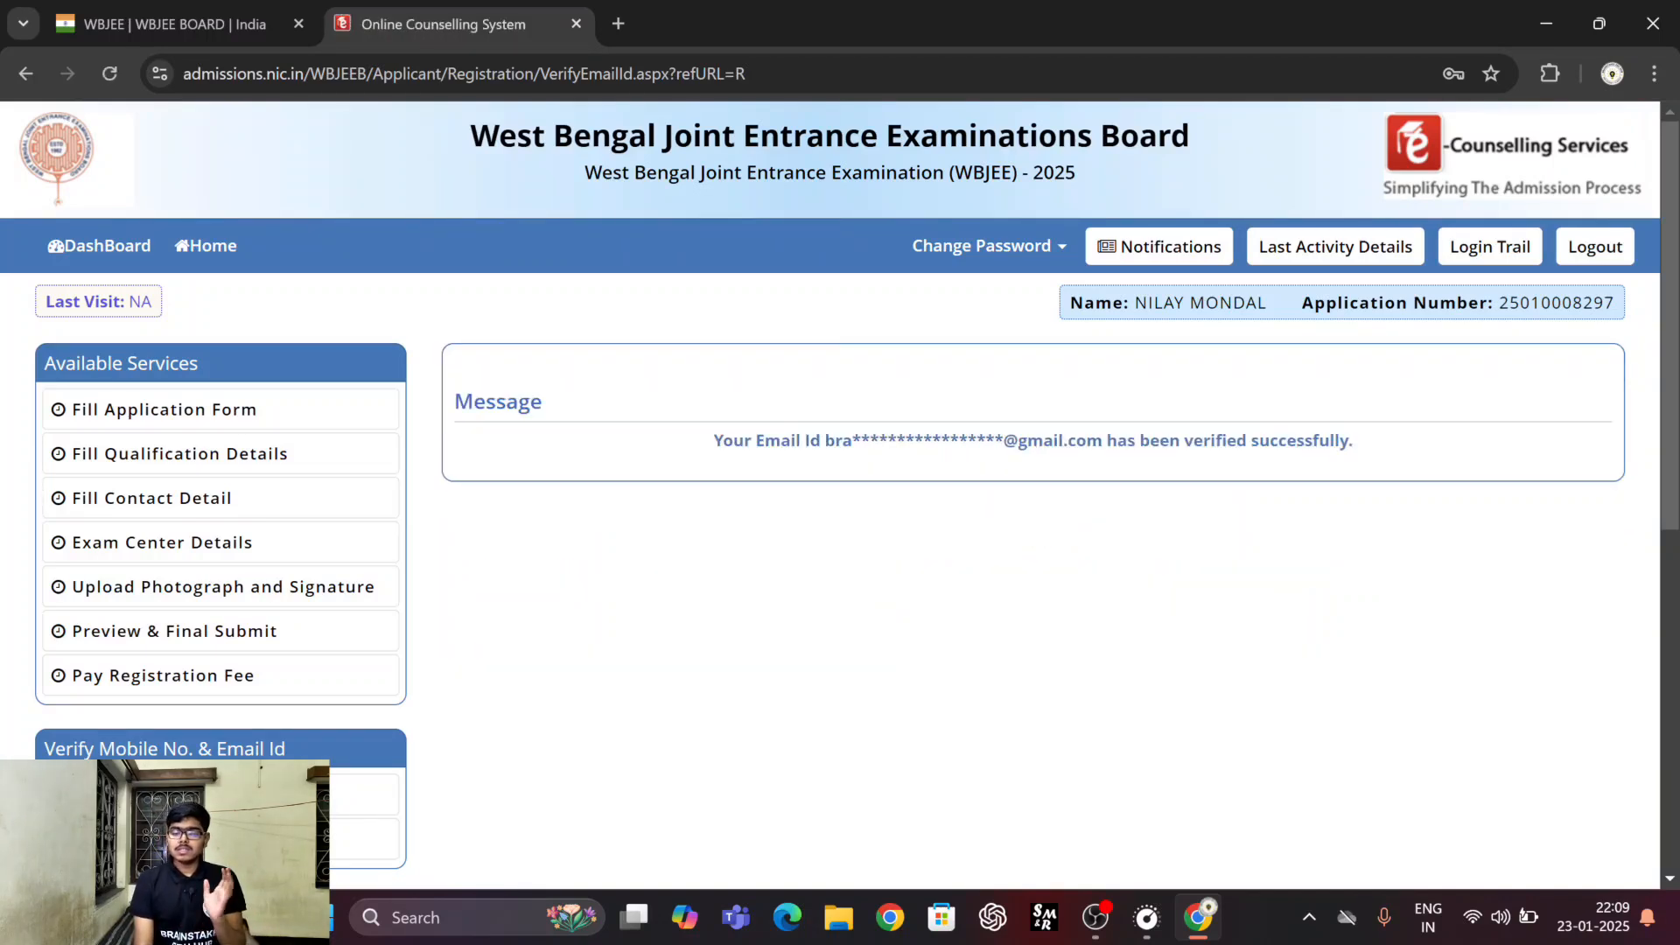
Check the contact verification status and open the application form for filling in.
scroll(752, 555, "down", 3)
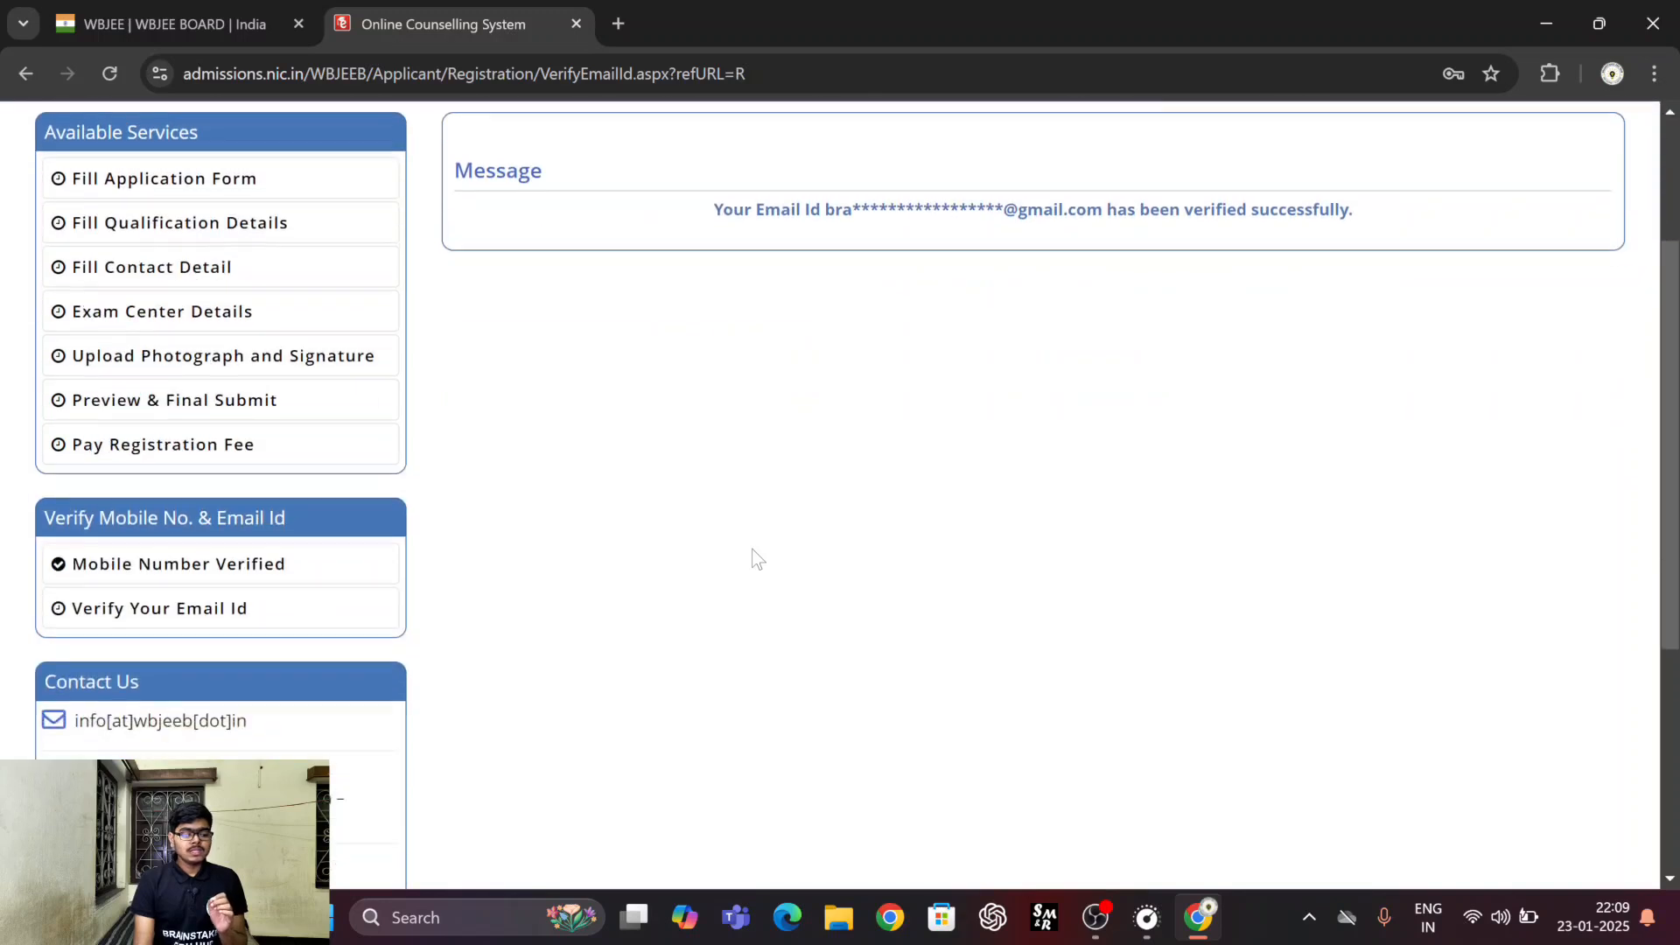
scroll(405, 534, "up", 1)
scroll(404, 534, "up", 1)
left_click(196, 315)
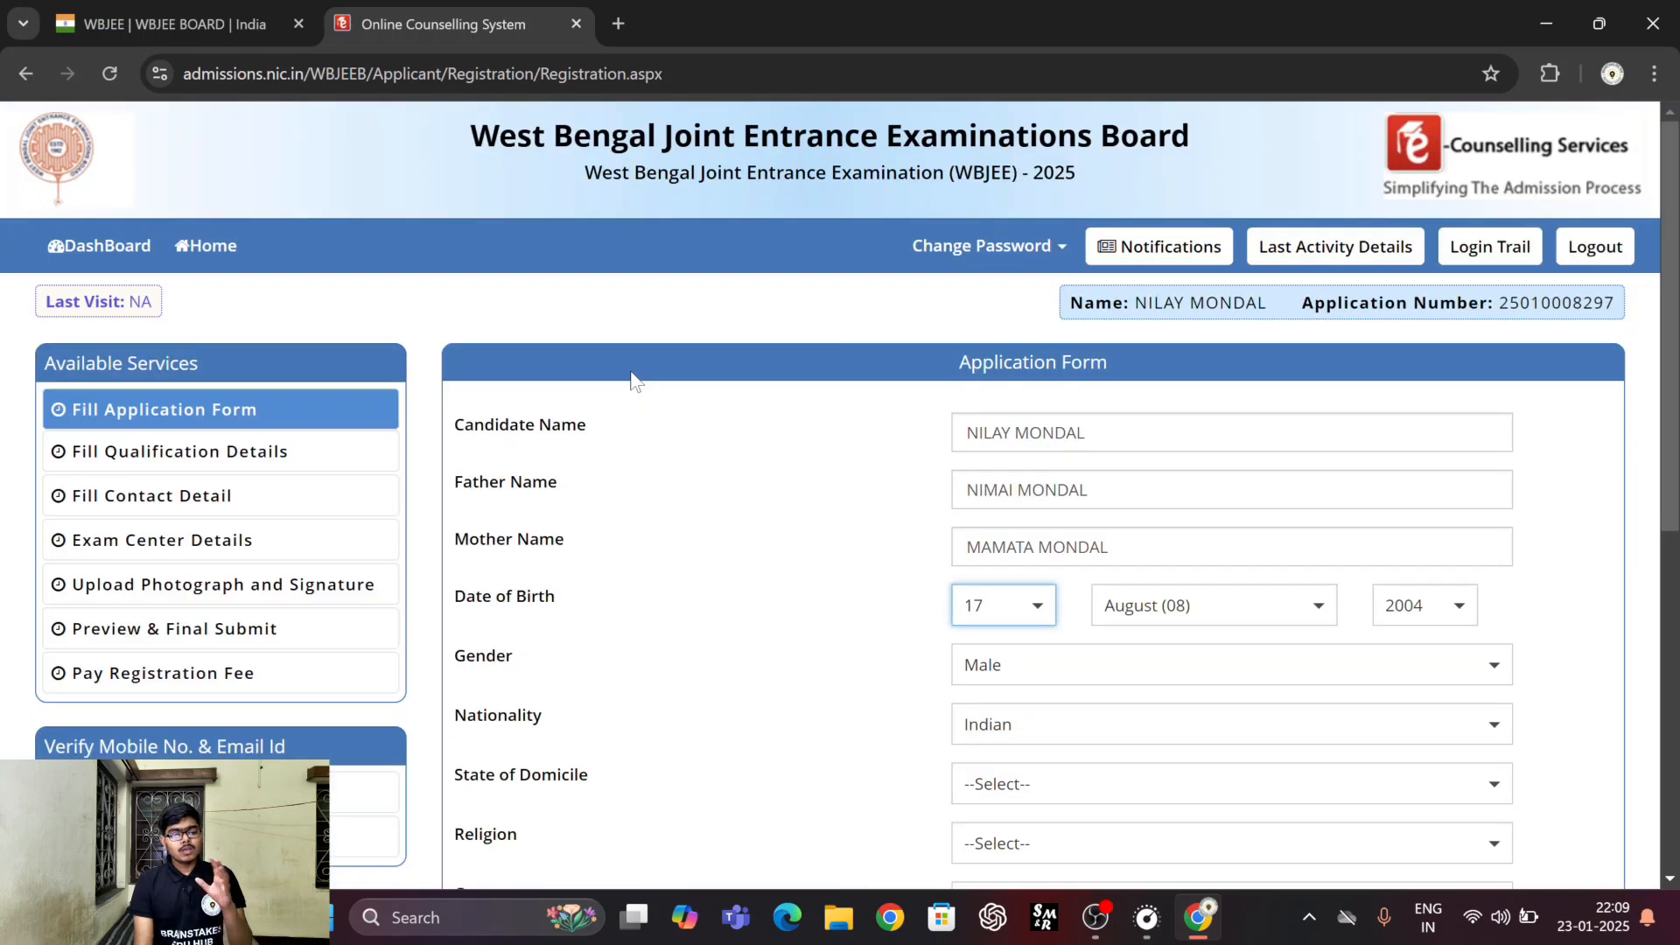
Set the State of Domicile to West Bengal, the Religion to HINDUISM and the Category to General in the application form.
scroll(692, 444, "down", 2)
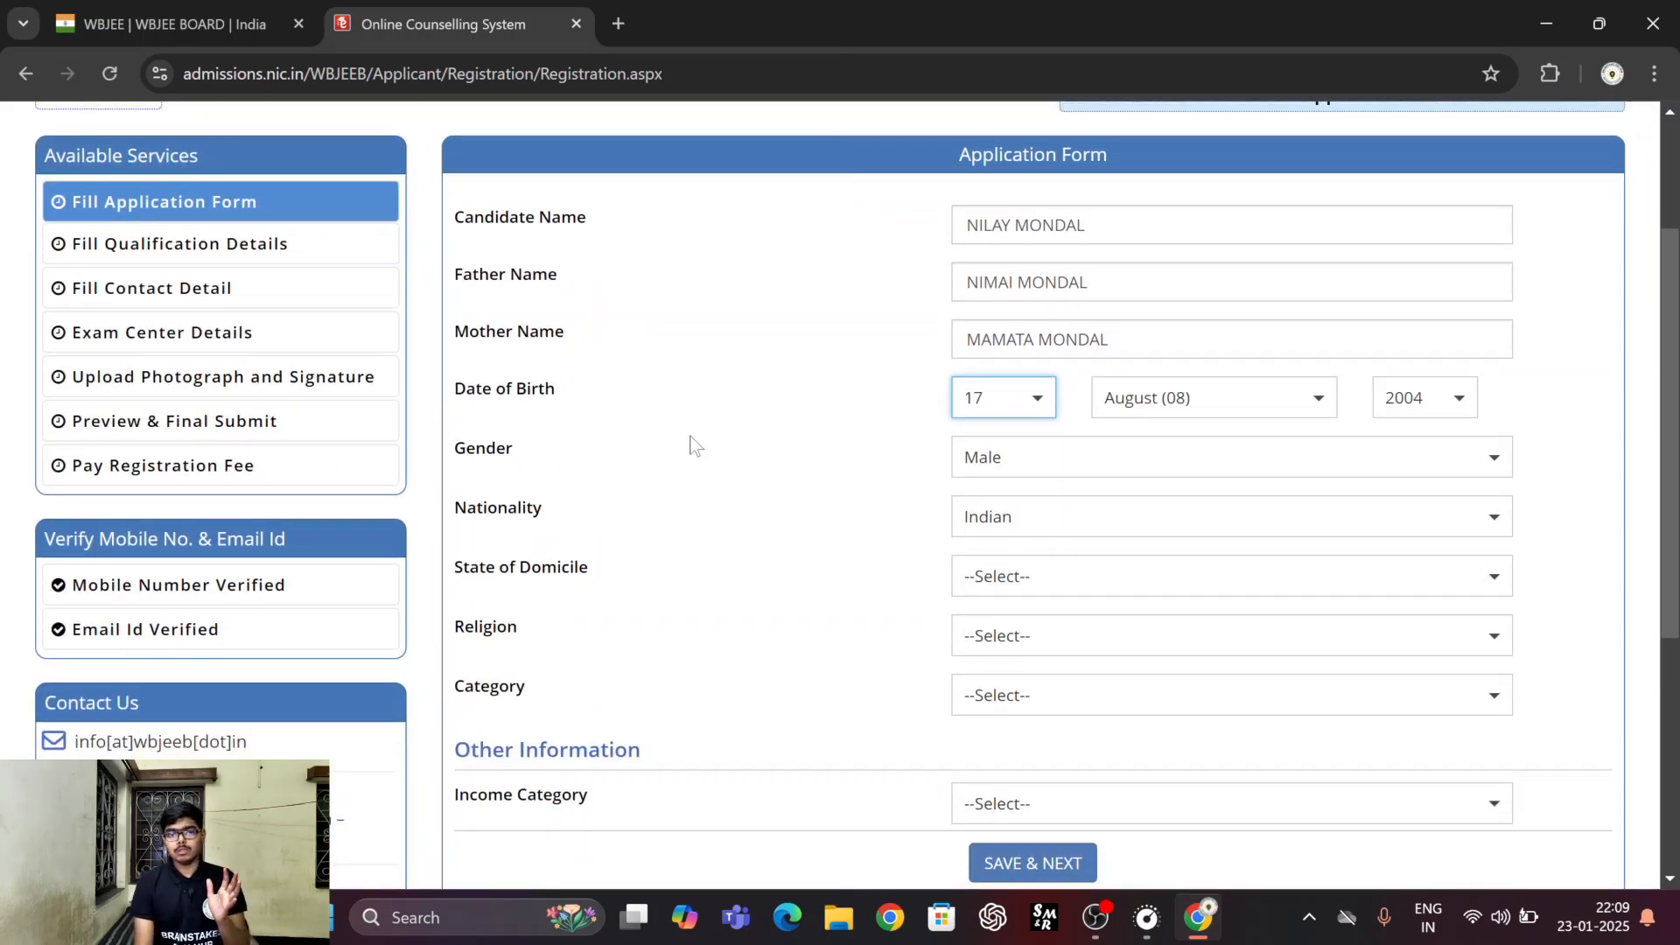
scroll(872, 455, "down", 1)
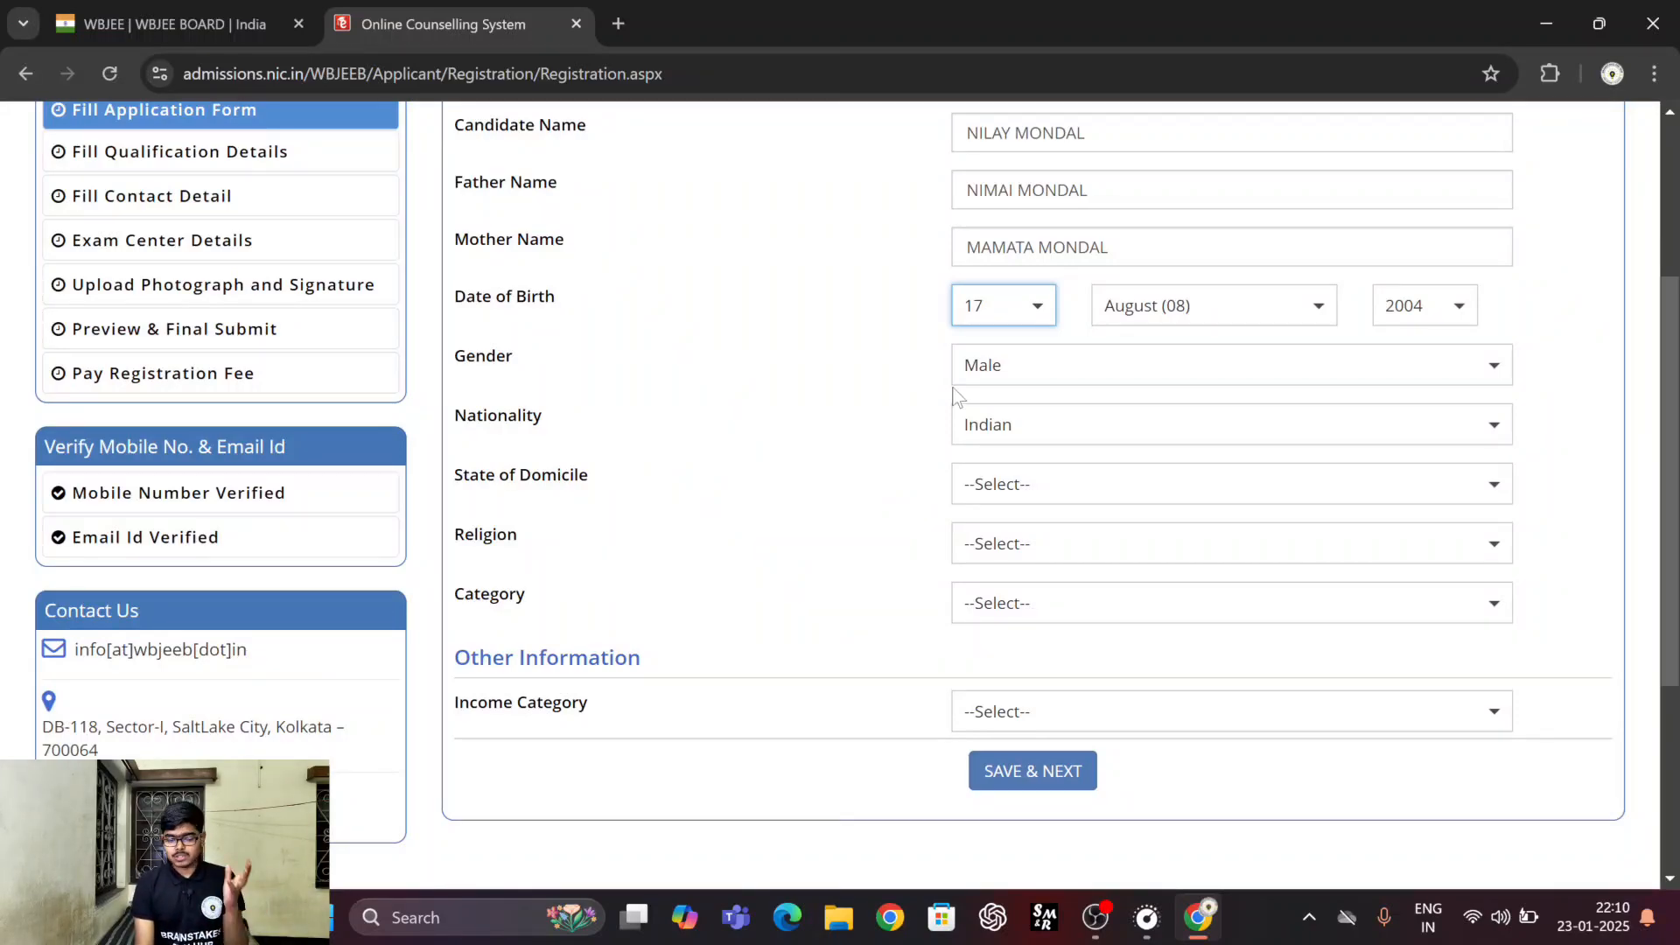
scroll(832, 449, "down", 1)
left_click(1027, 410)
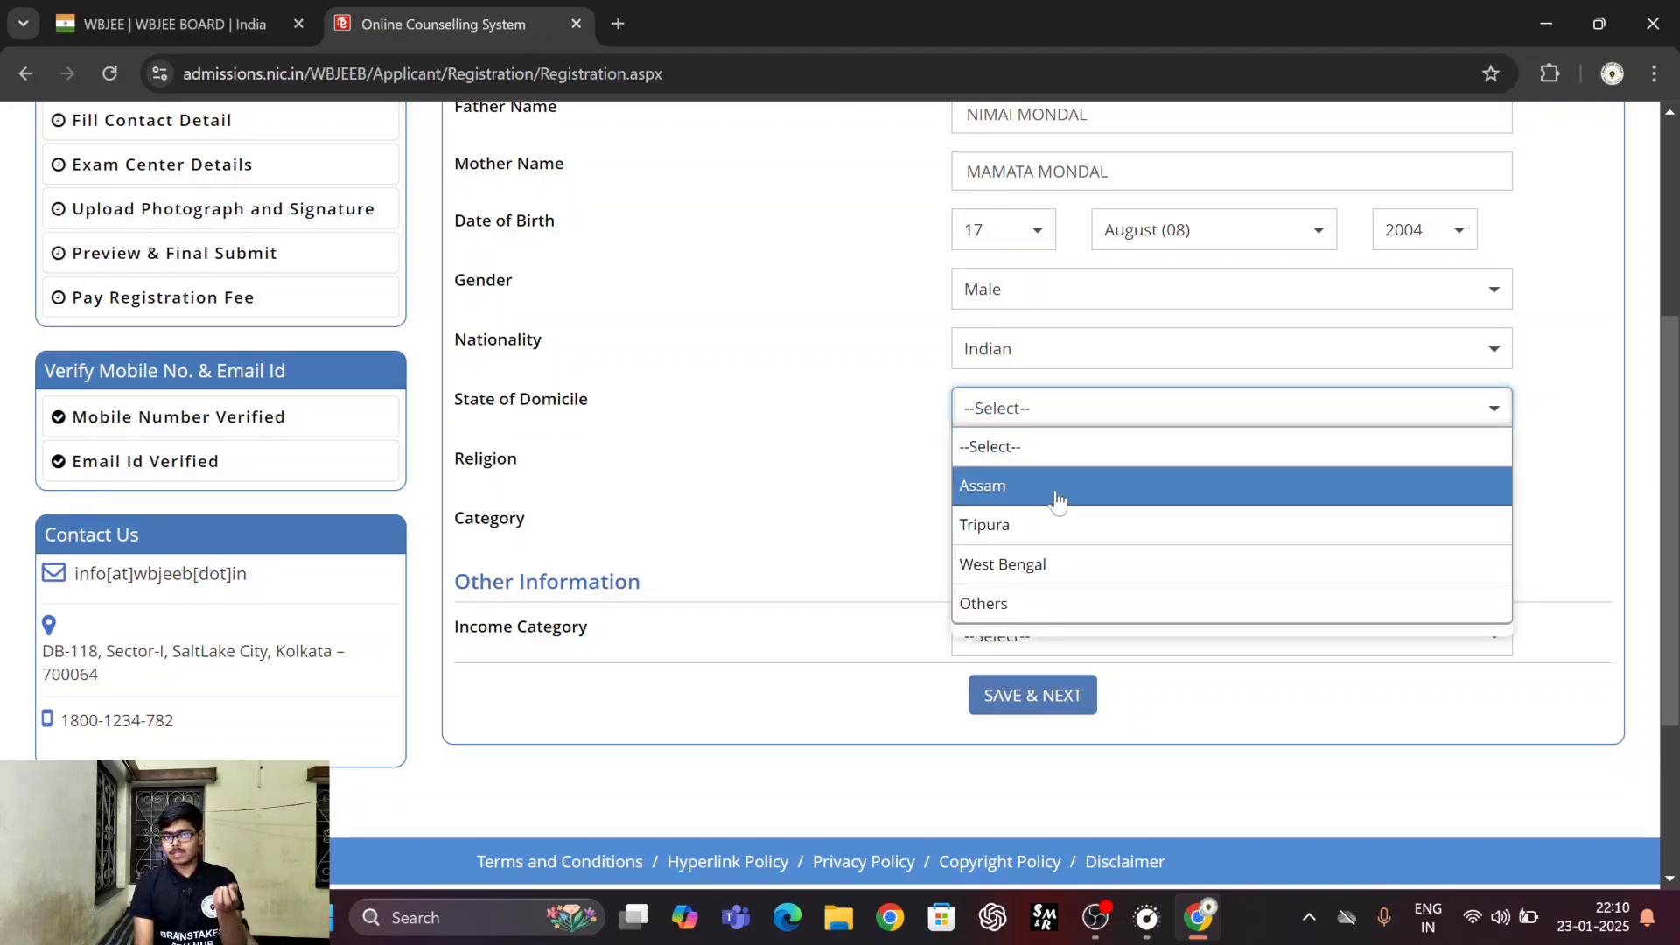
left_click(1031, 576)
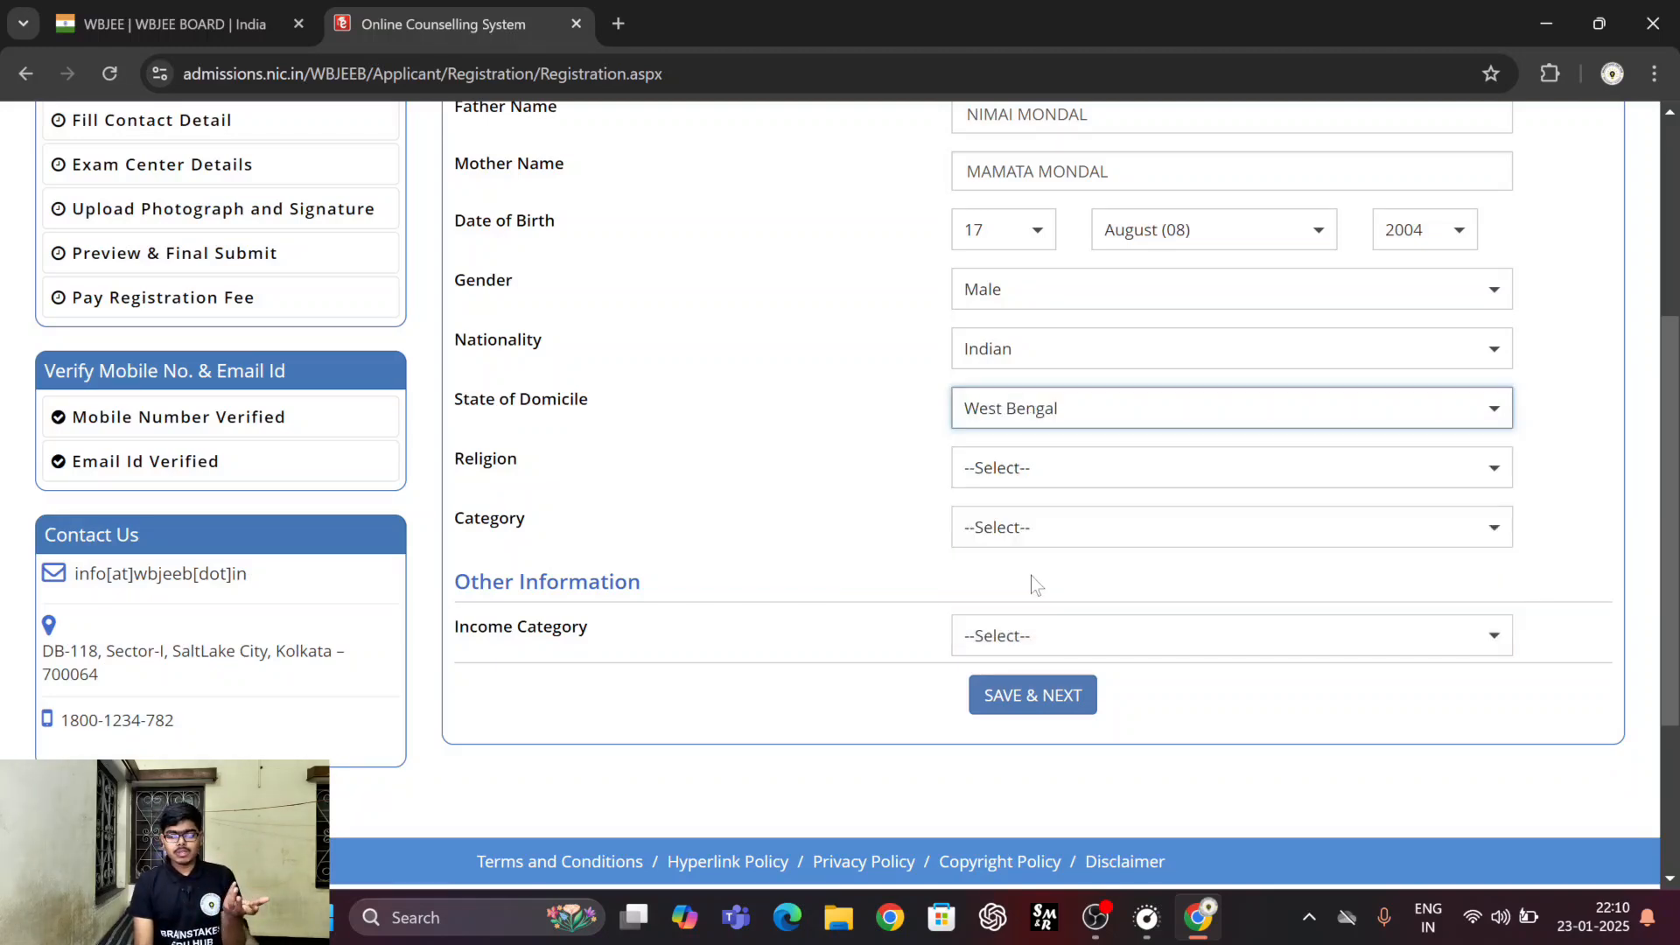
left_click(1007, 470)
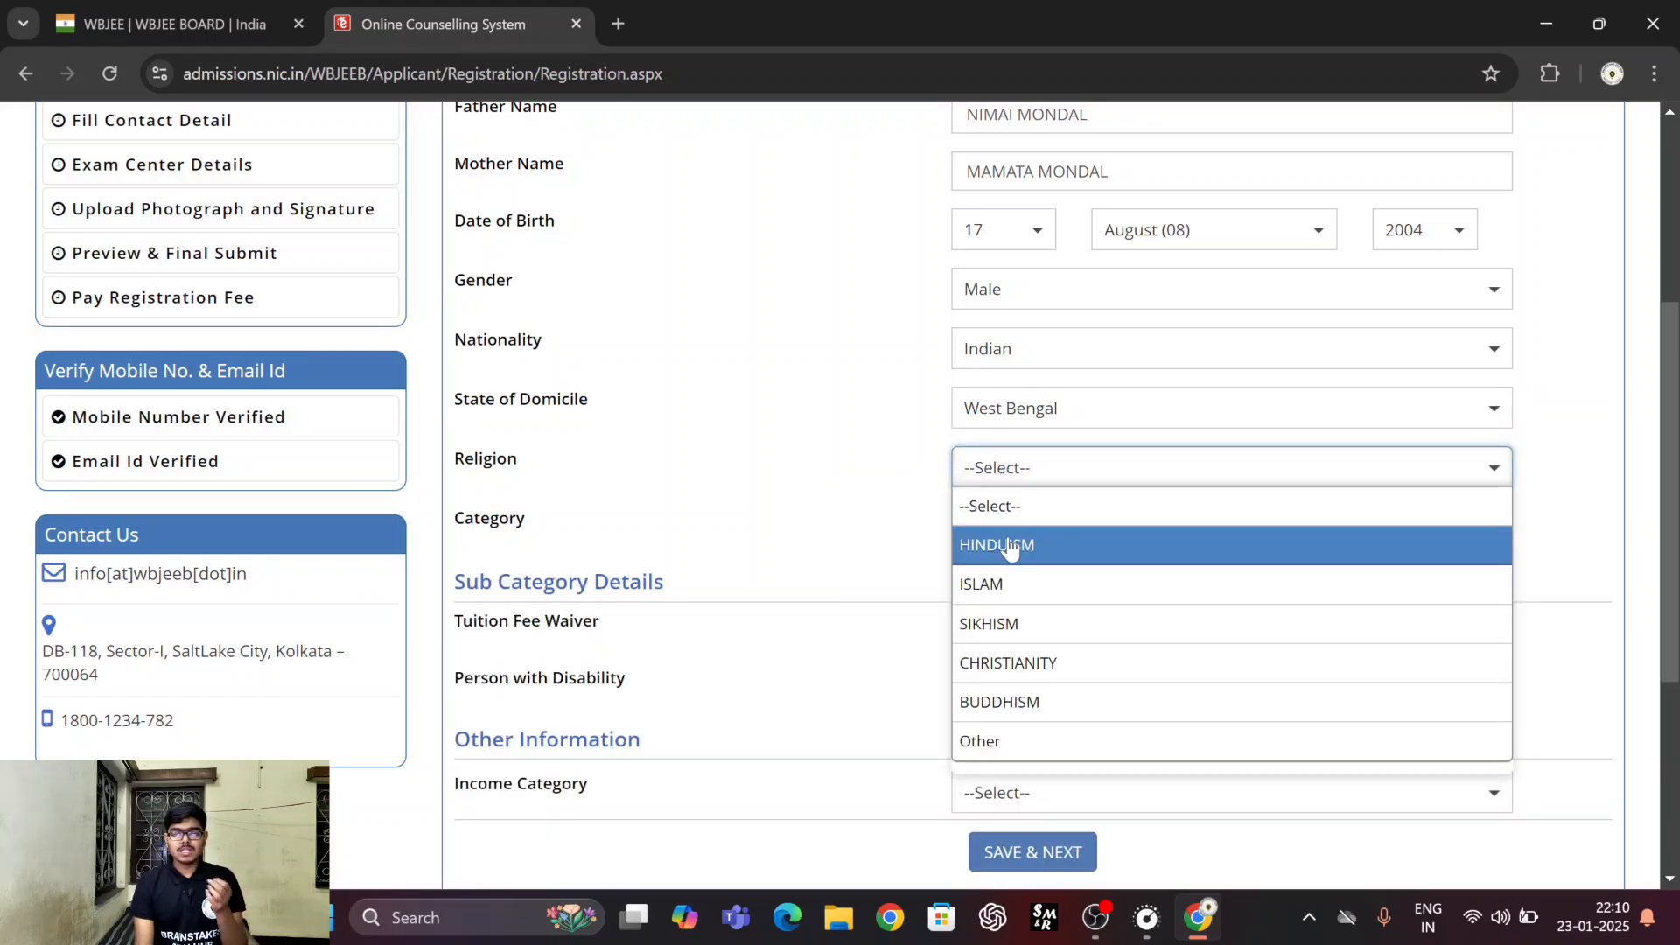
left_click(998, 544)
left_click(1002, 530)
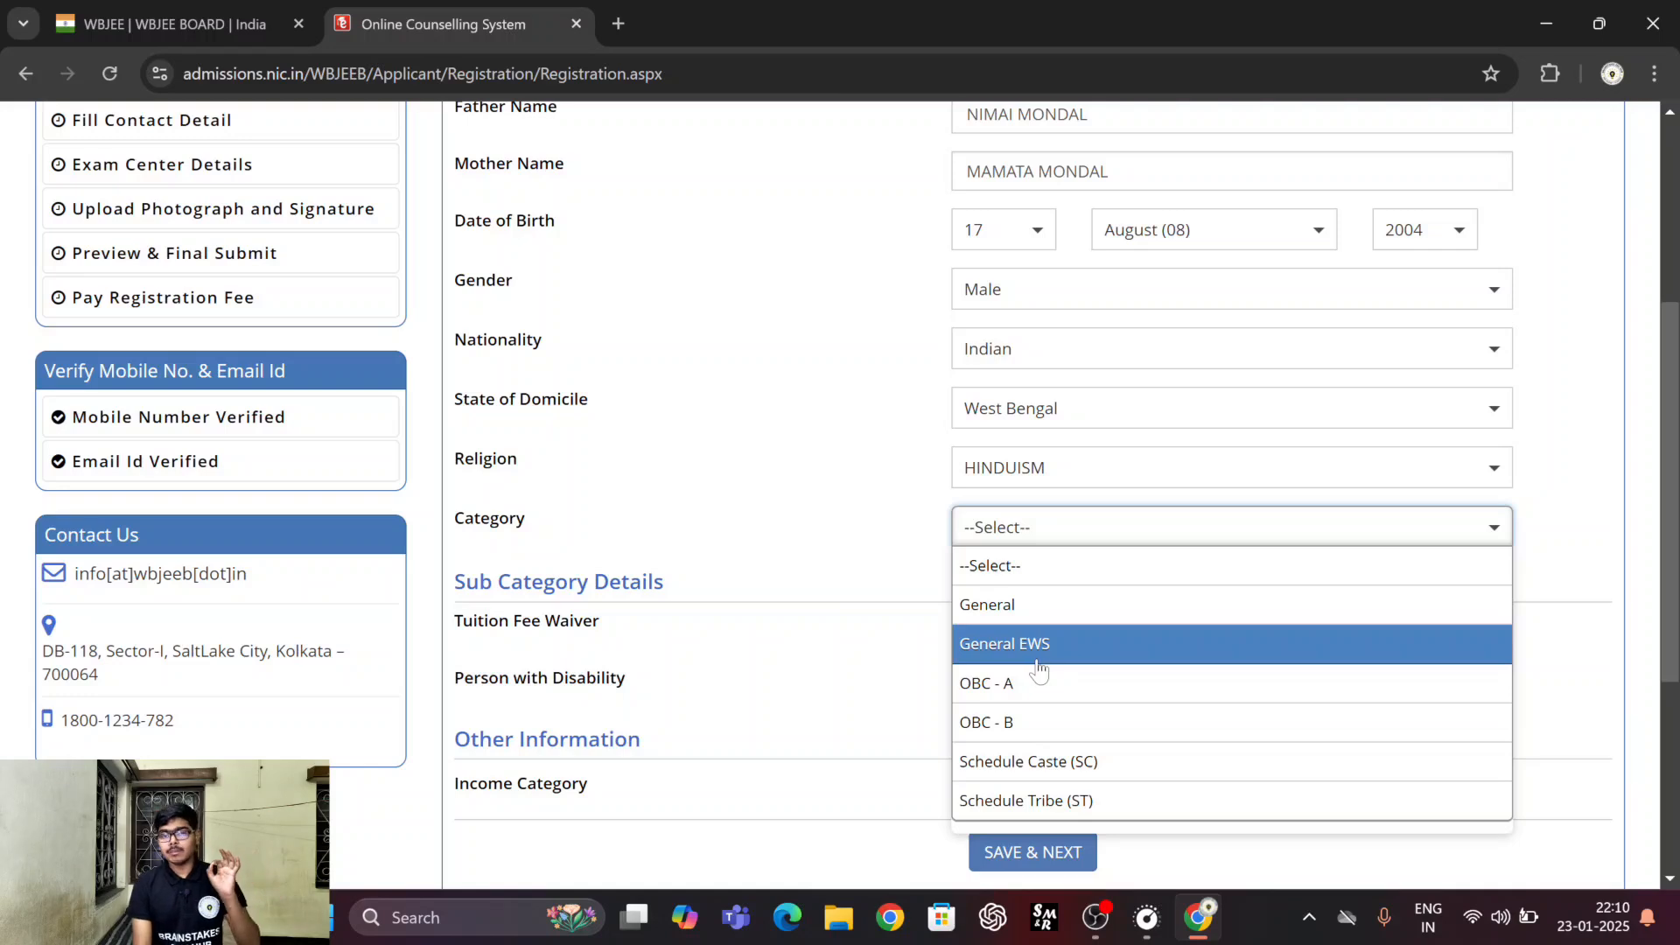
left_click(1024, 622)
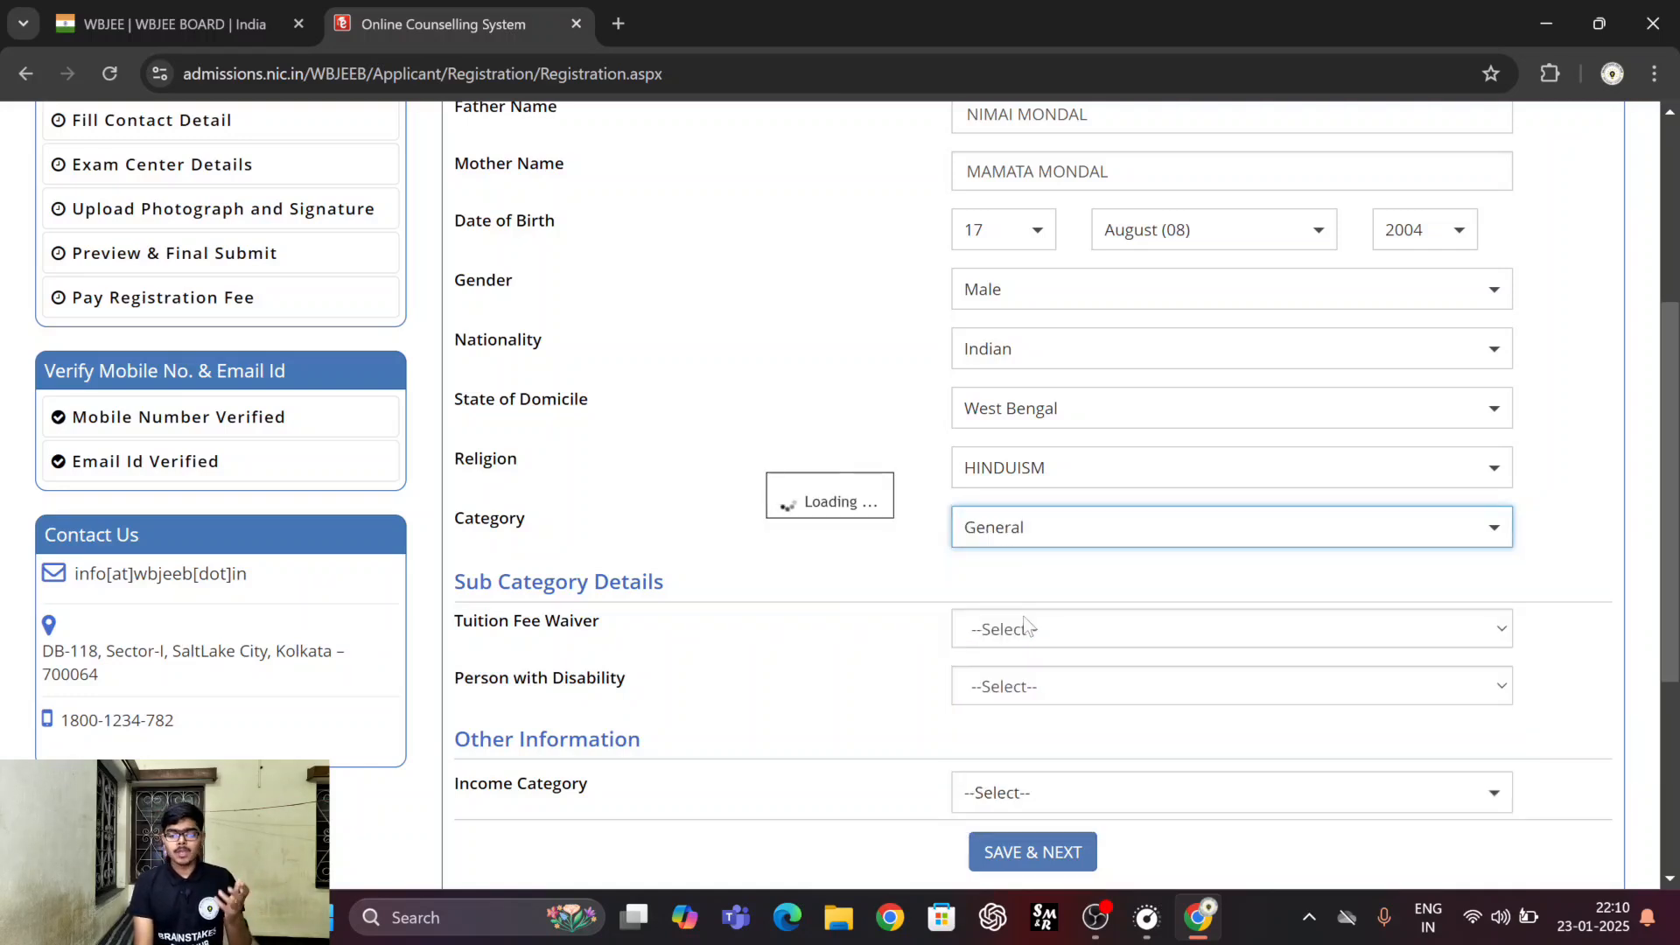
Set Tuition Fee Waiver to Yes, Person with Disability to No and Income Category to Below 2.5 Lakhs, and save the application form.
scroll(815, 610, "down", 1)
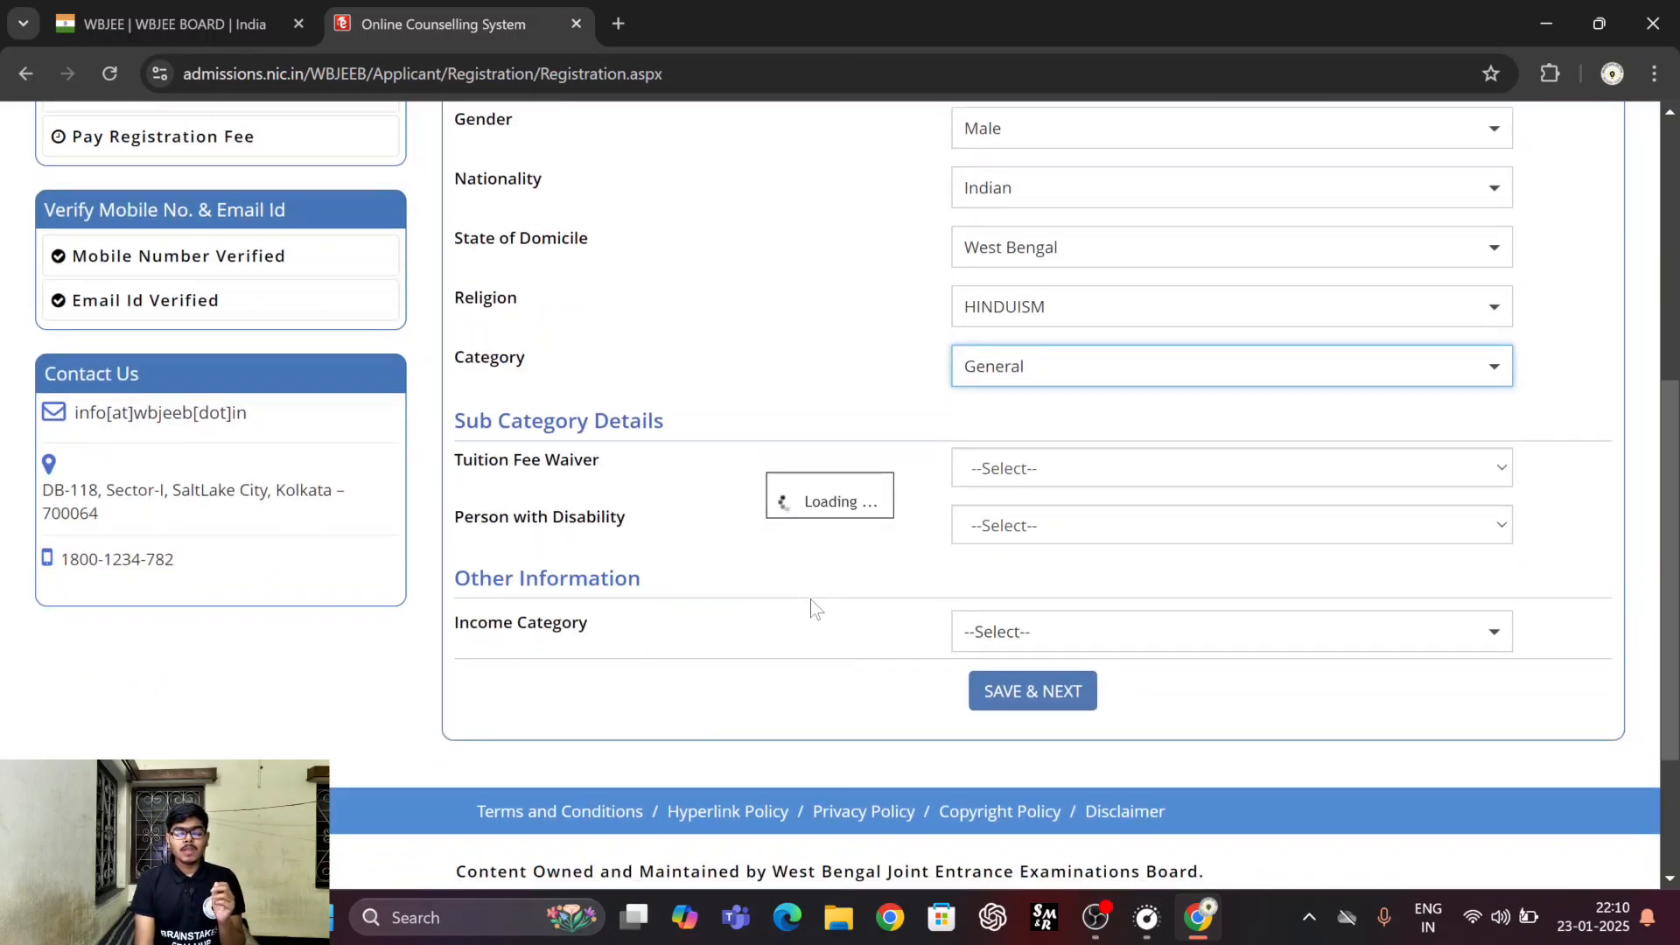
scroll(814, 606, "down", 1)
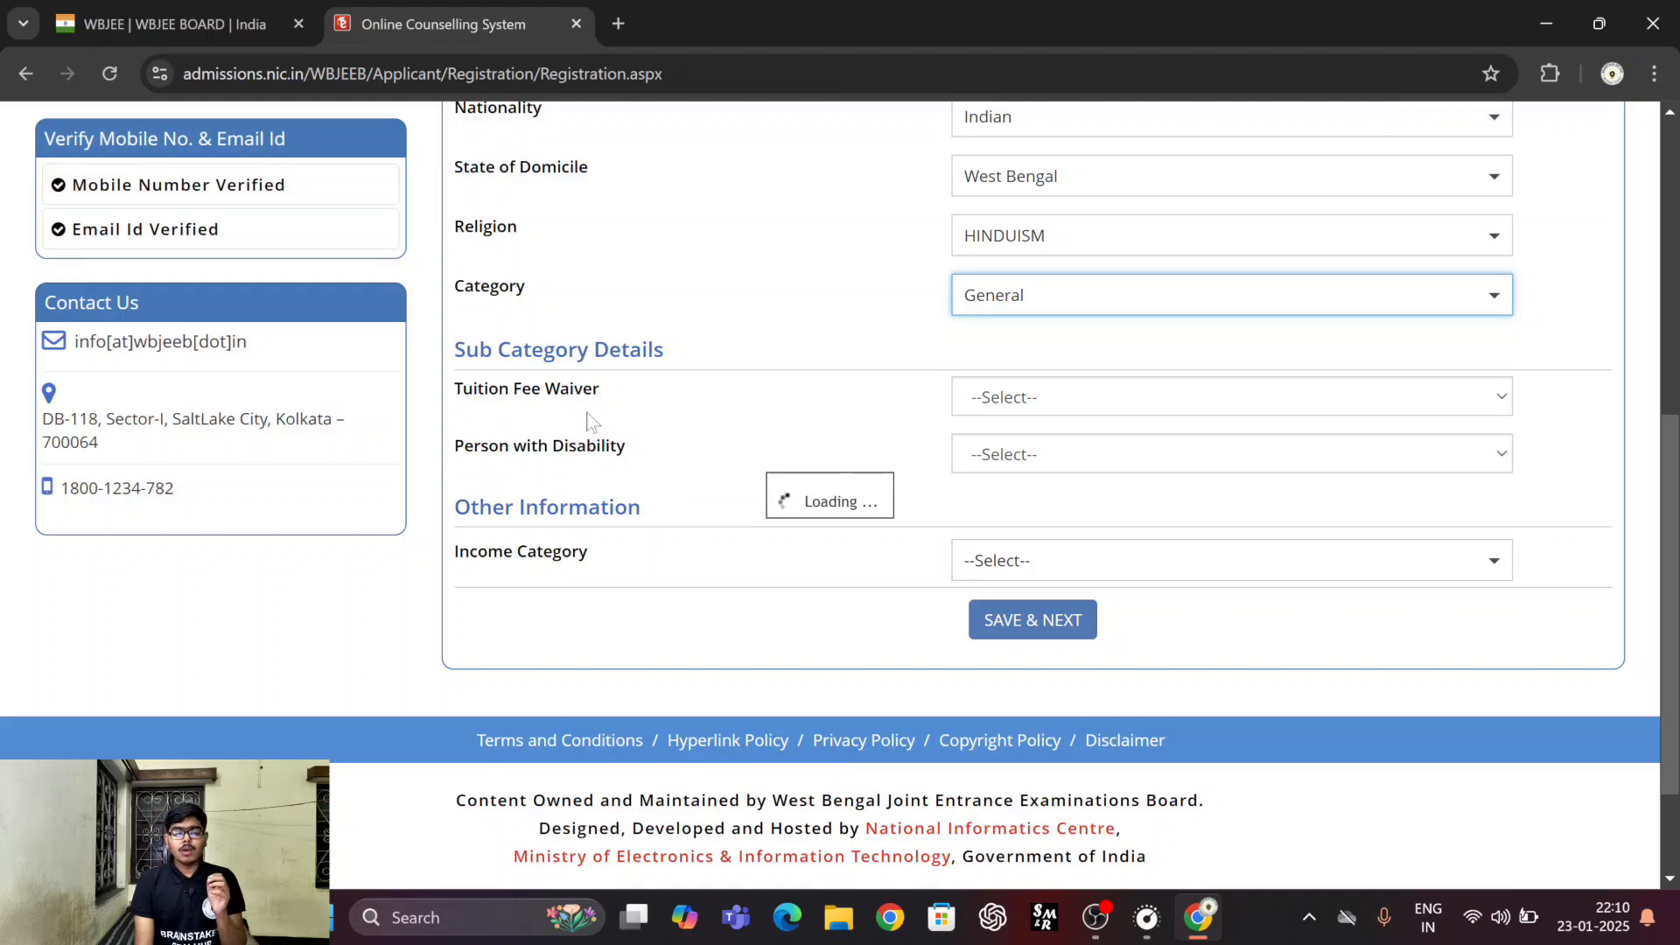
scroll(656, 593, "down", 3)
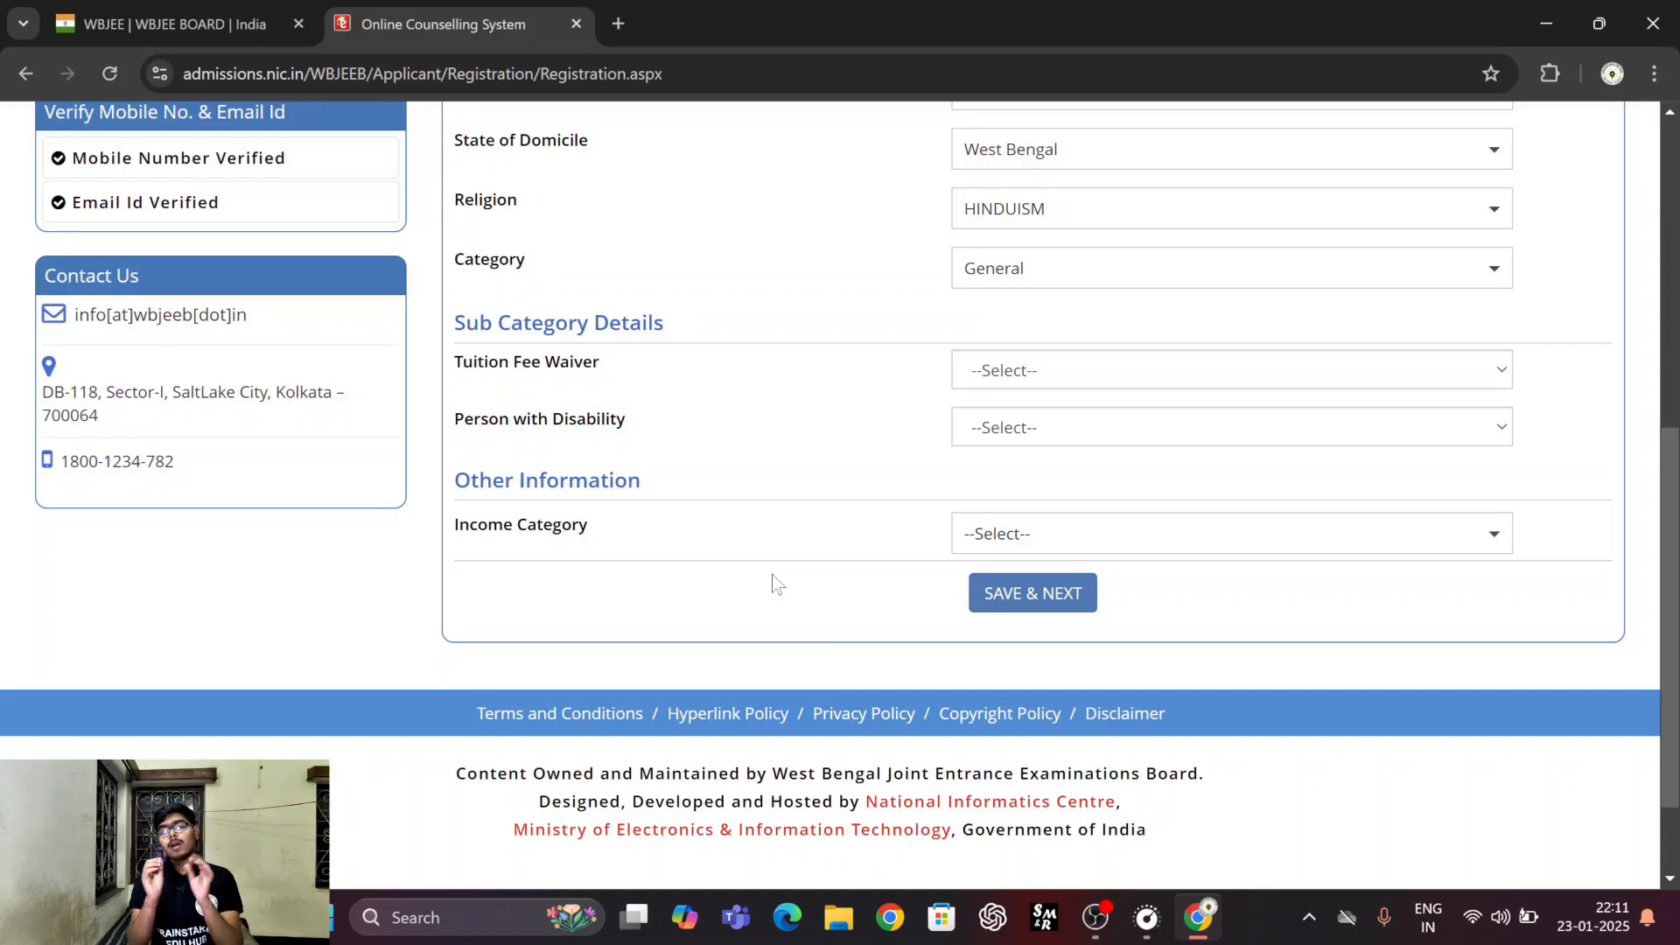
left_click(1020, 381)
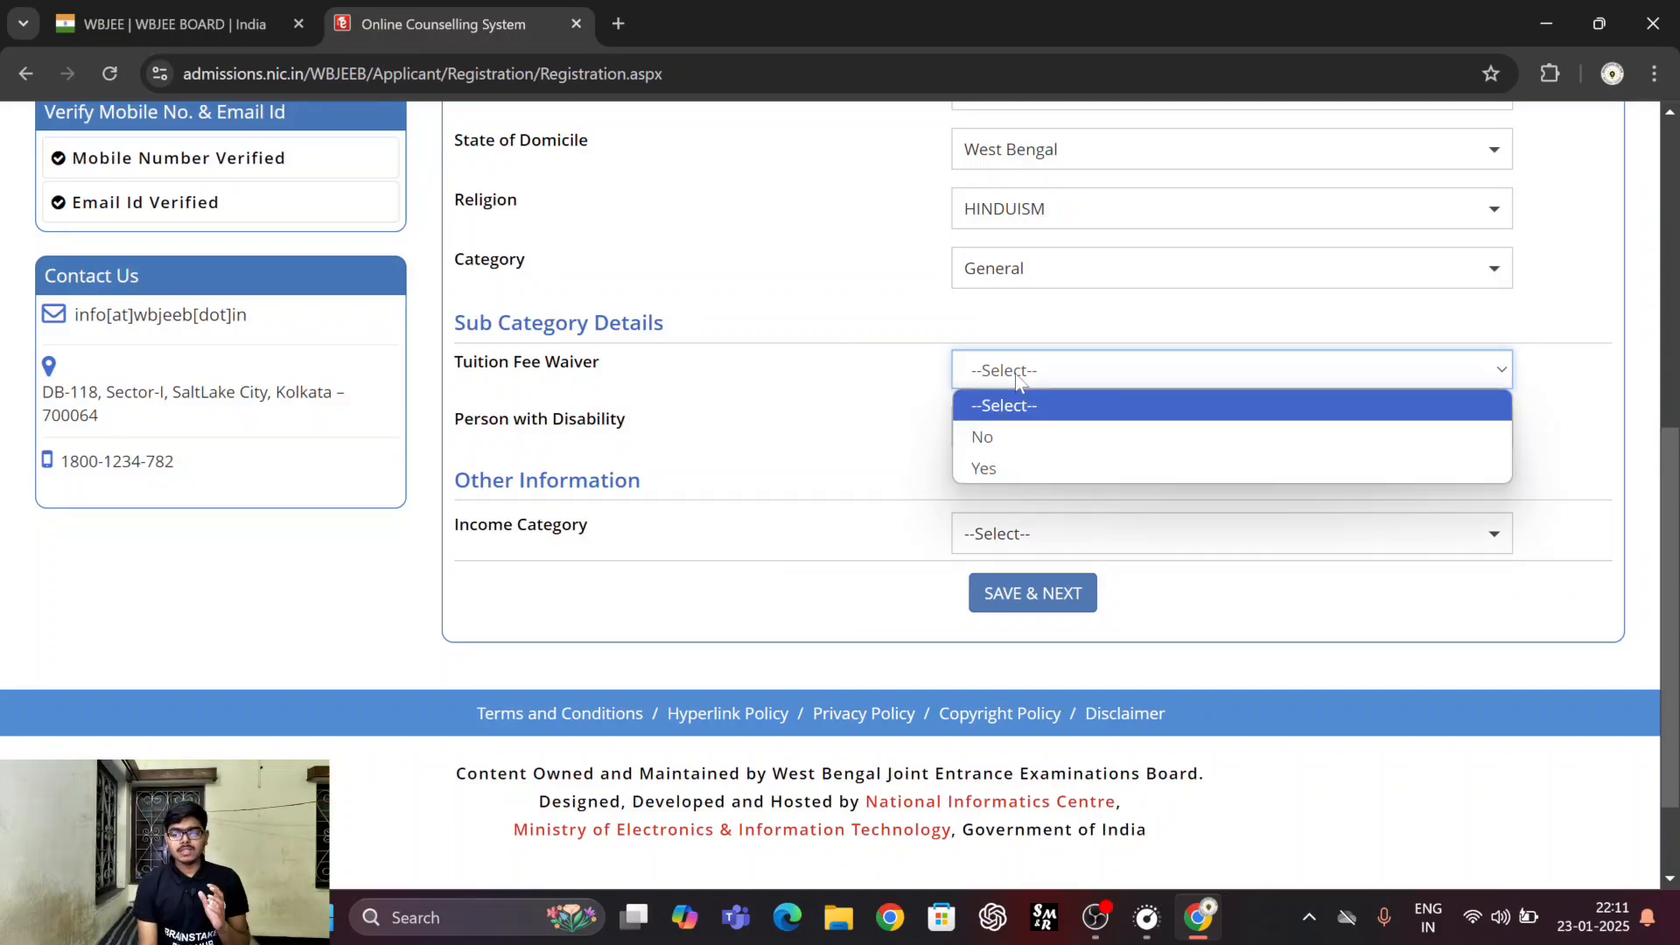
left_click(985, 466)
left_click(1030, 423)
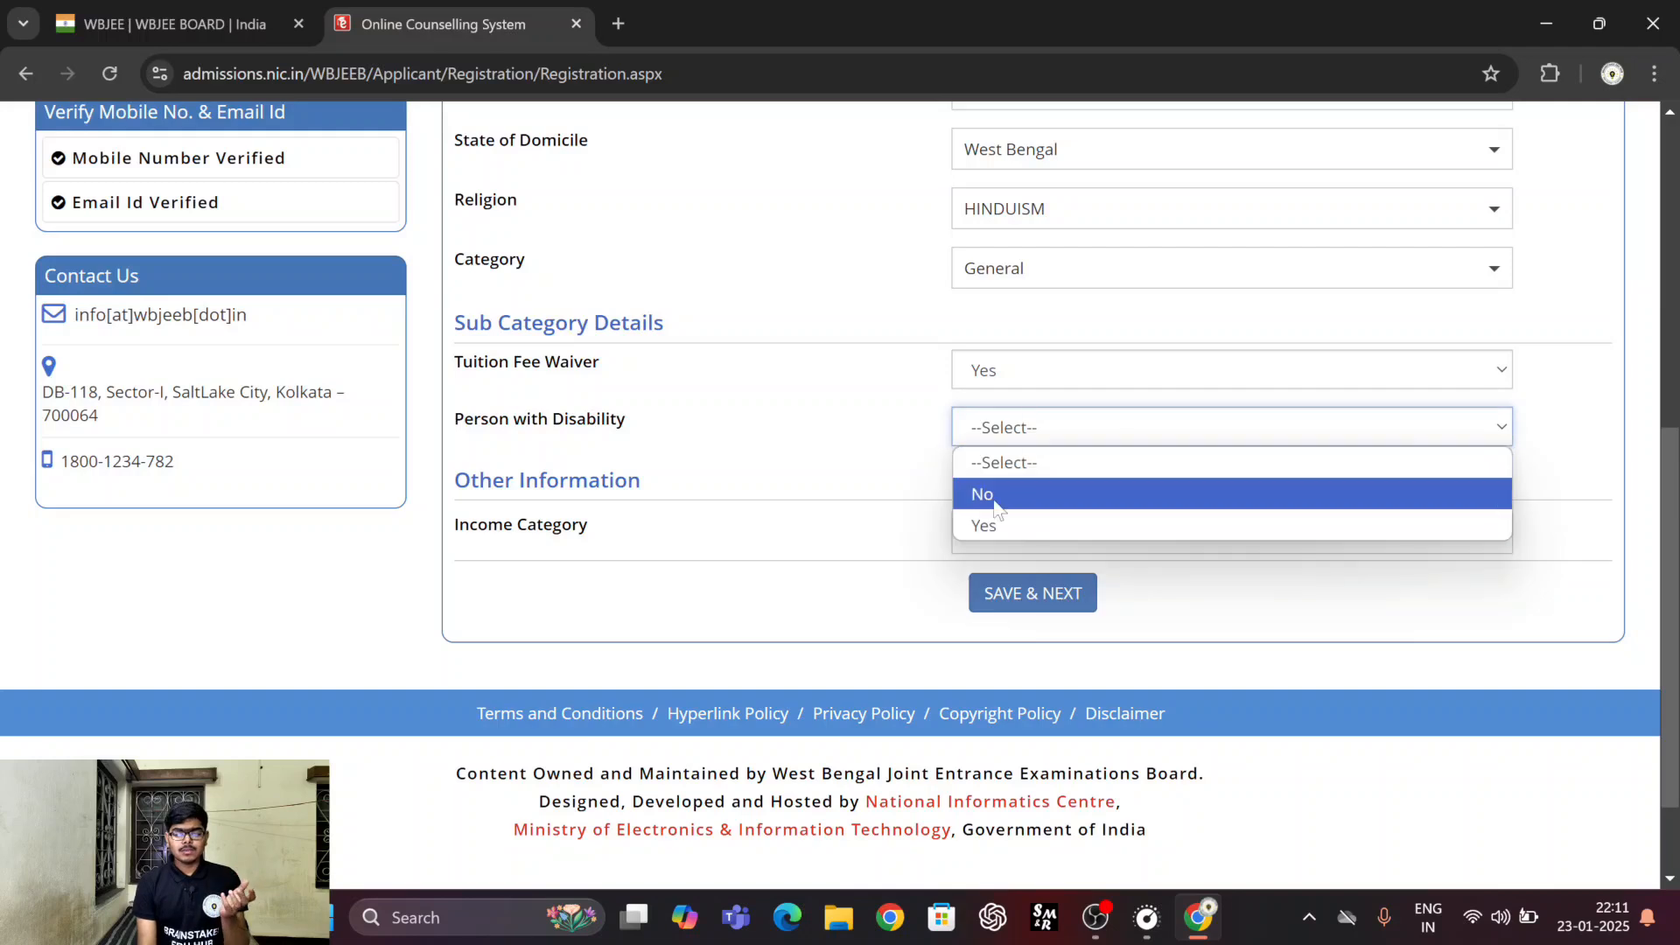
left_click(992, 496)
left_click(987, 535)
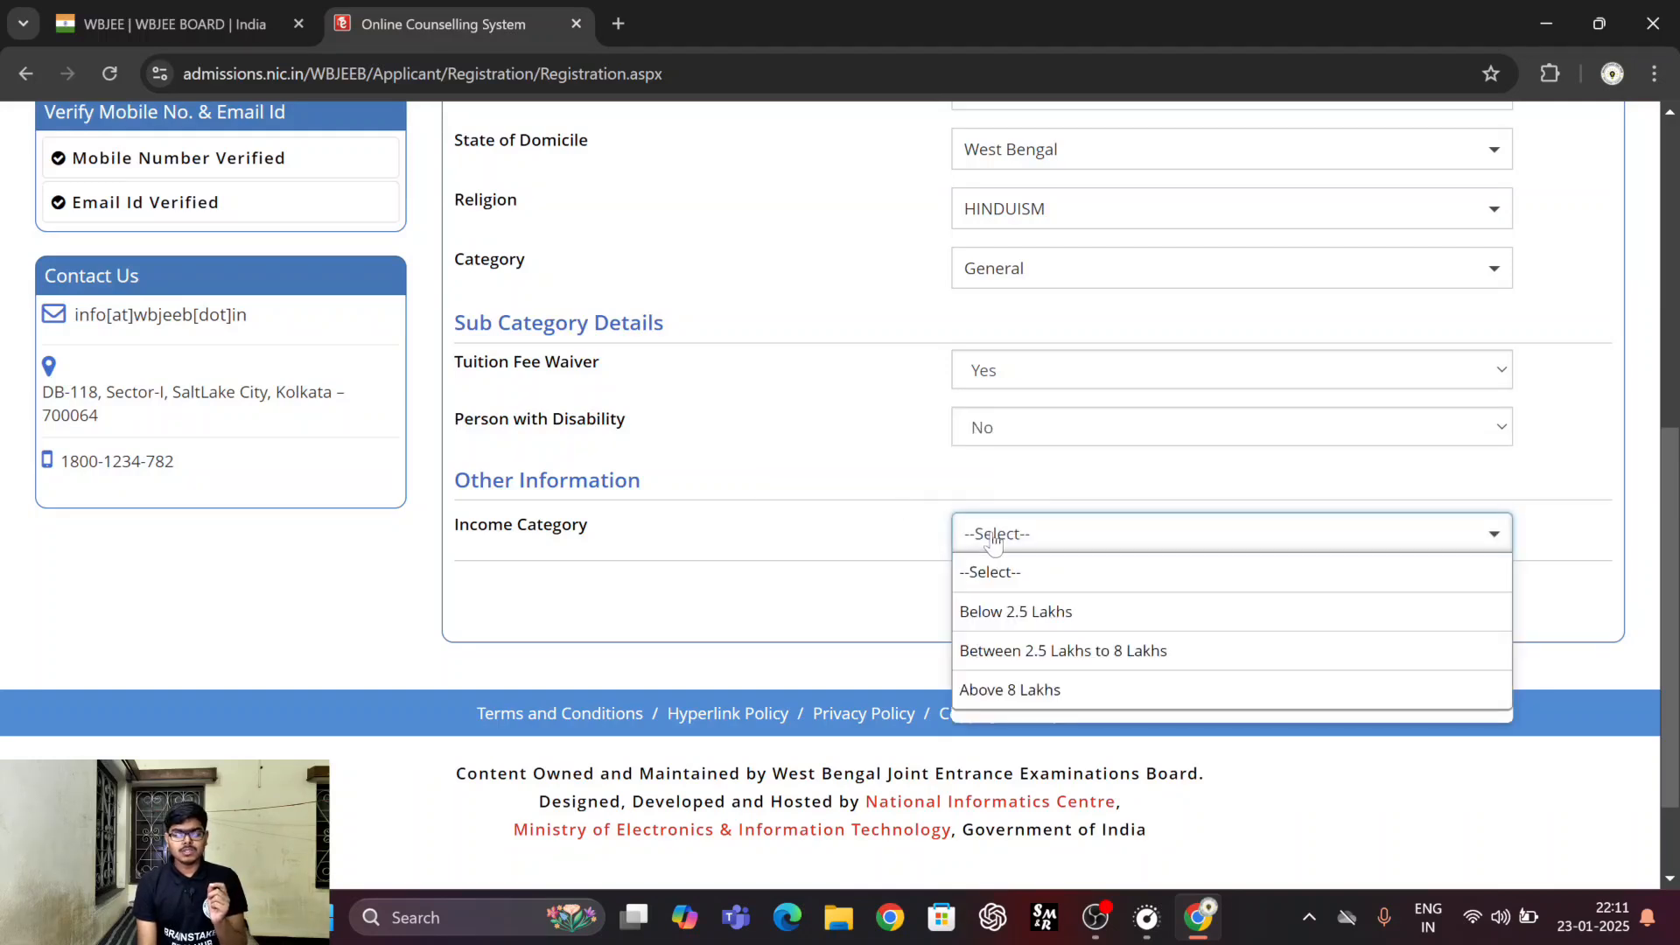
left_click(1013, 618)
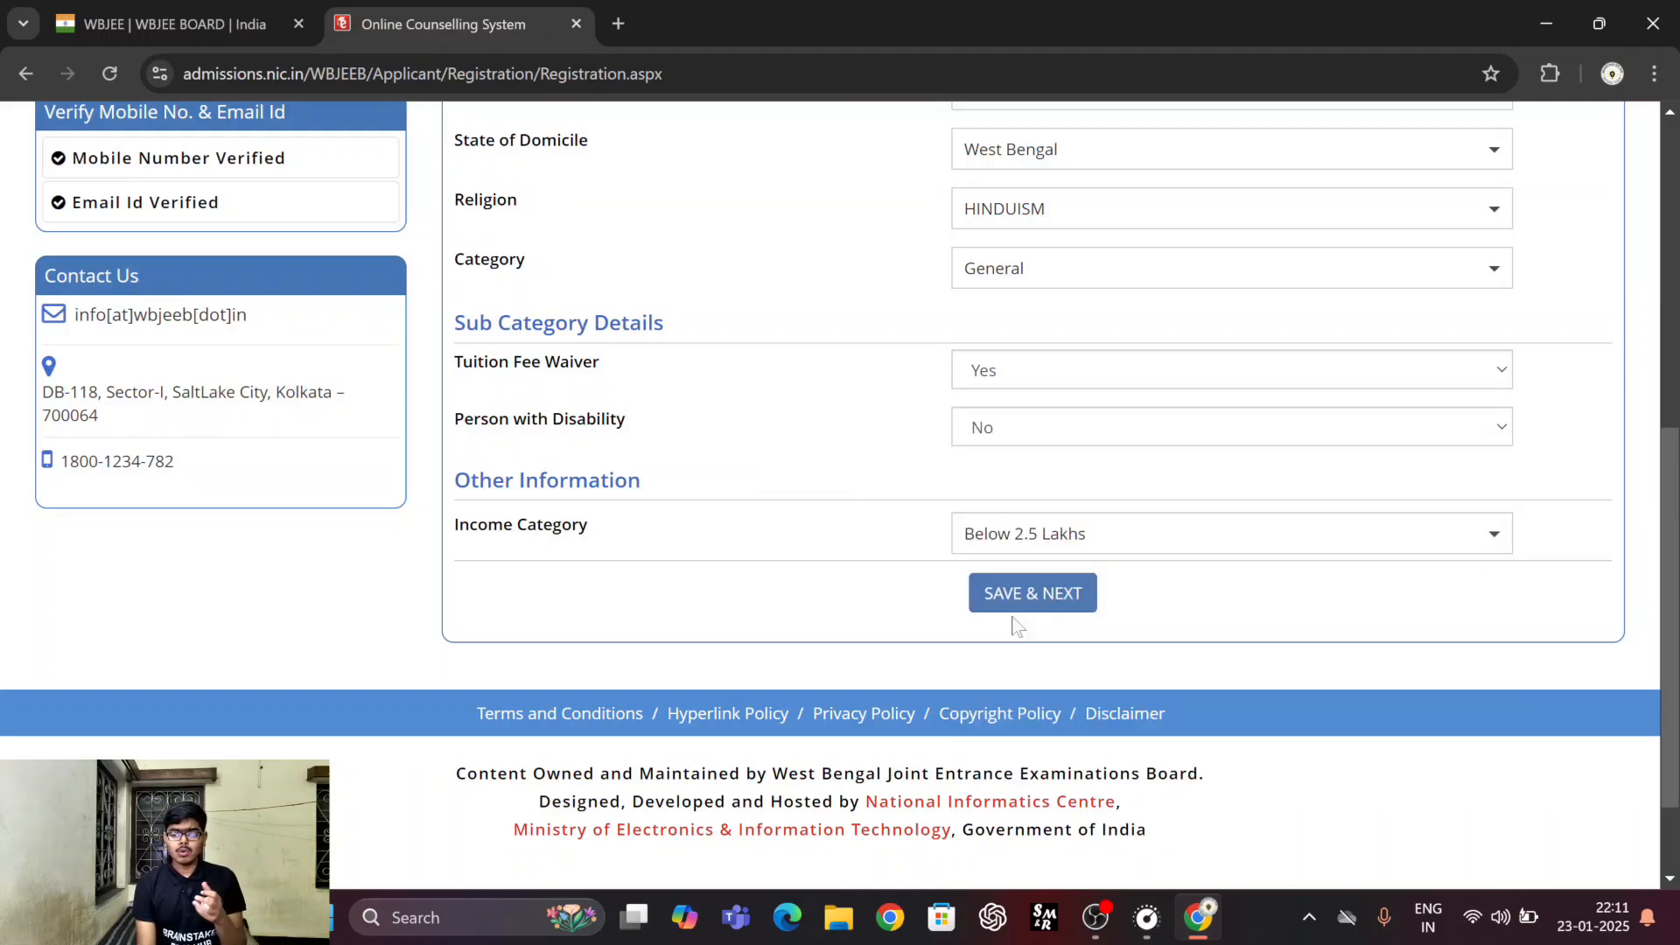
left_click(1028, 598)
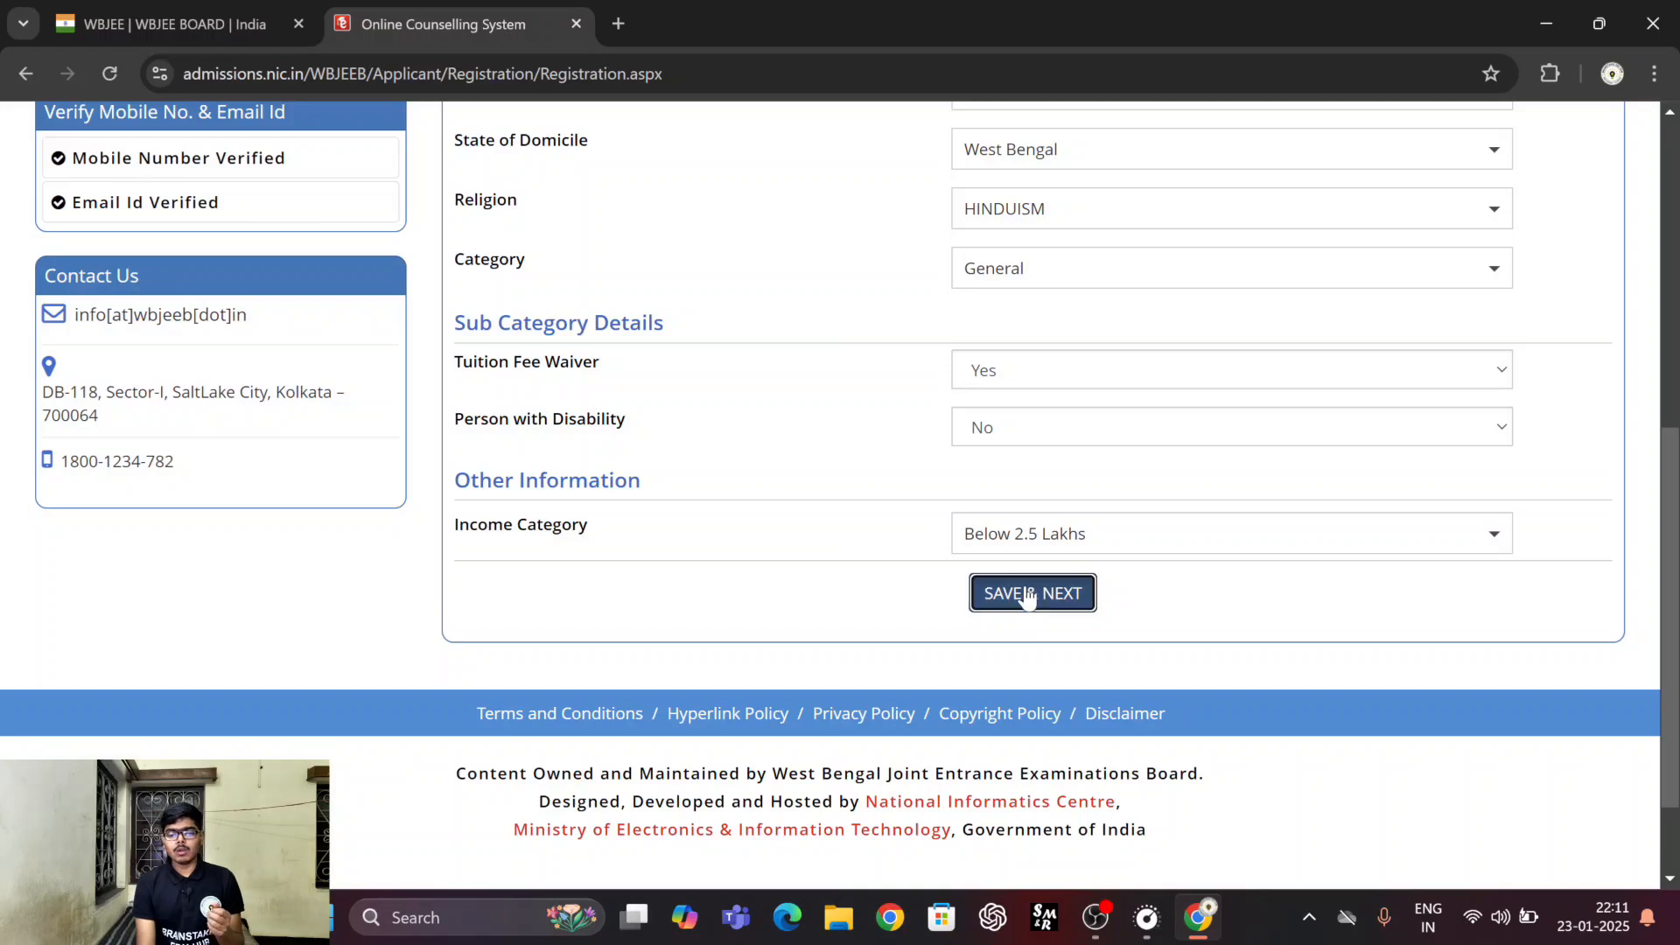
left_click(790, 554)
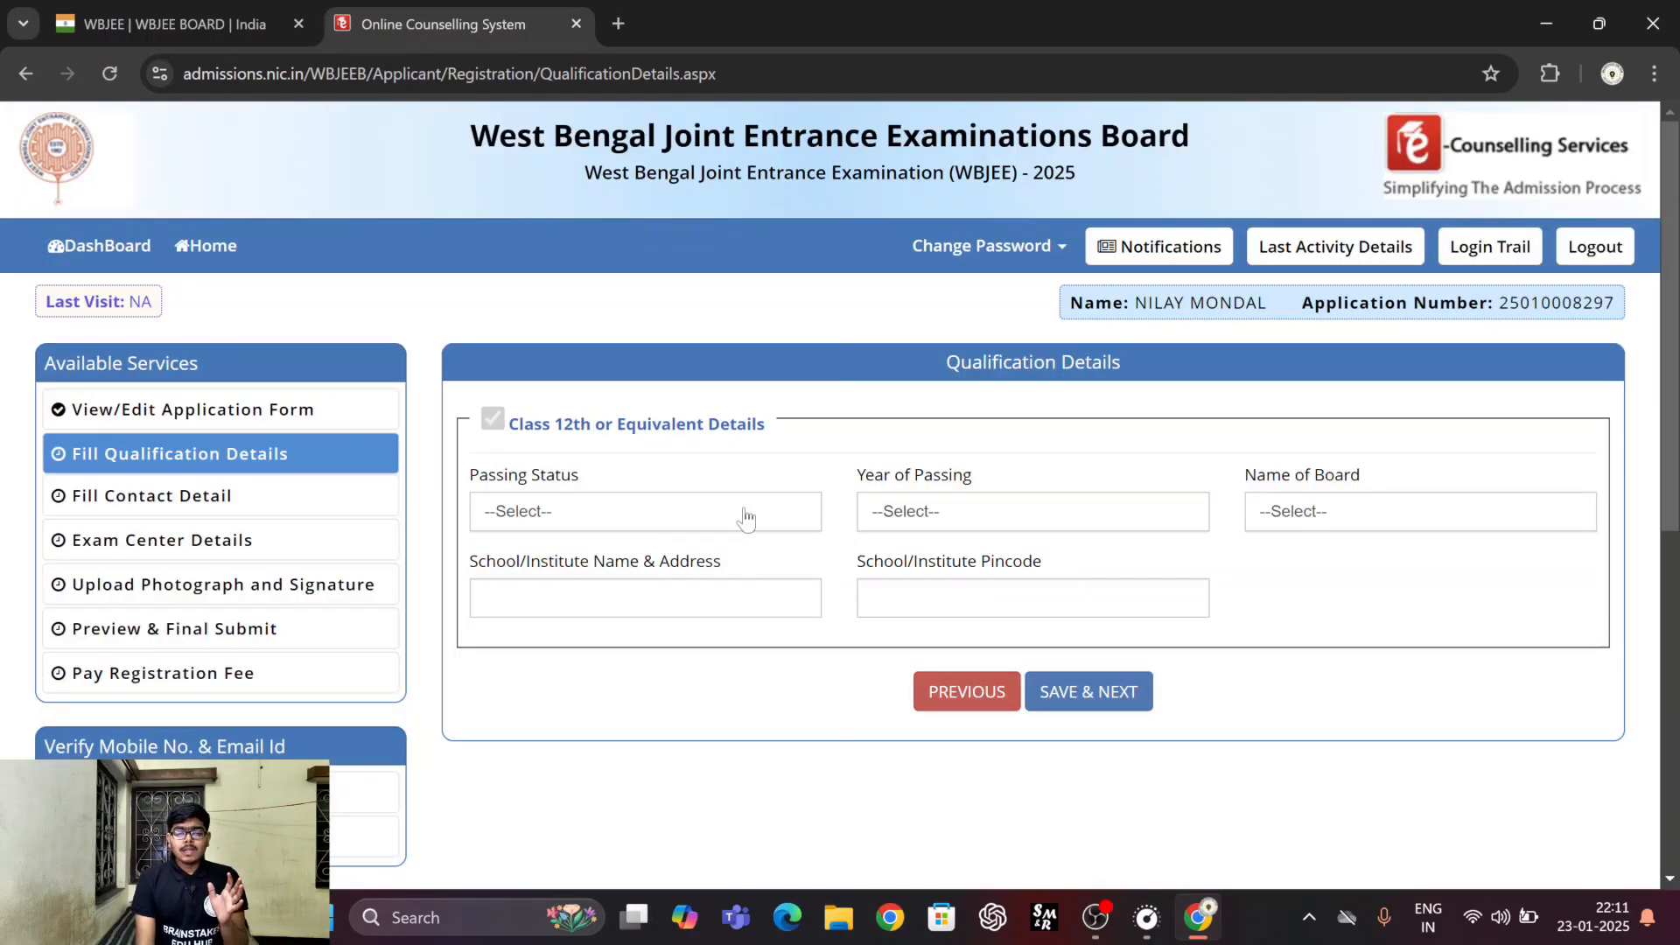
Set the Class 12th passing status to Passed, the year to 2022 and the board to West Bengal Council of Higher Secondary Education.
left_click(649, 528)
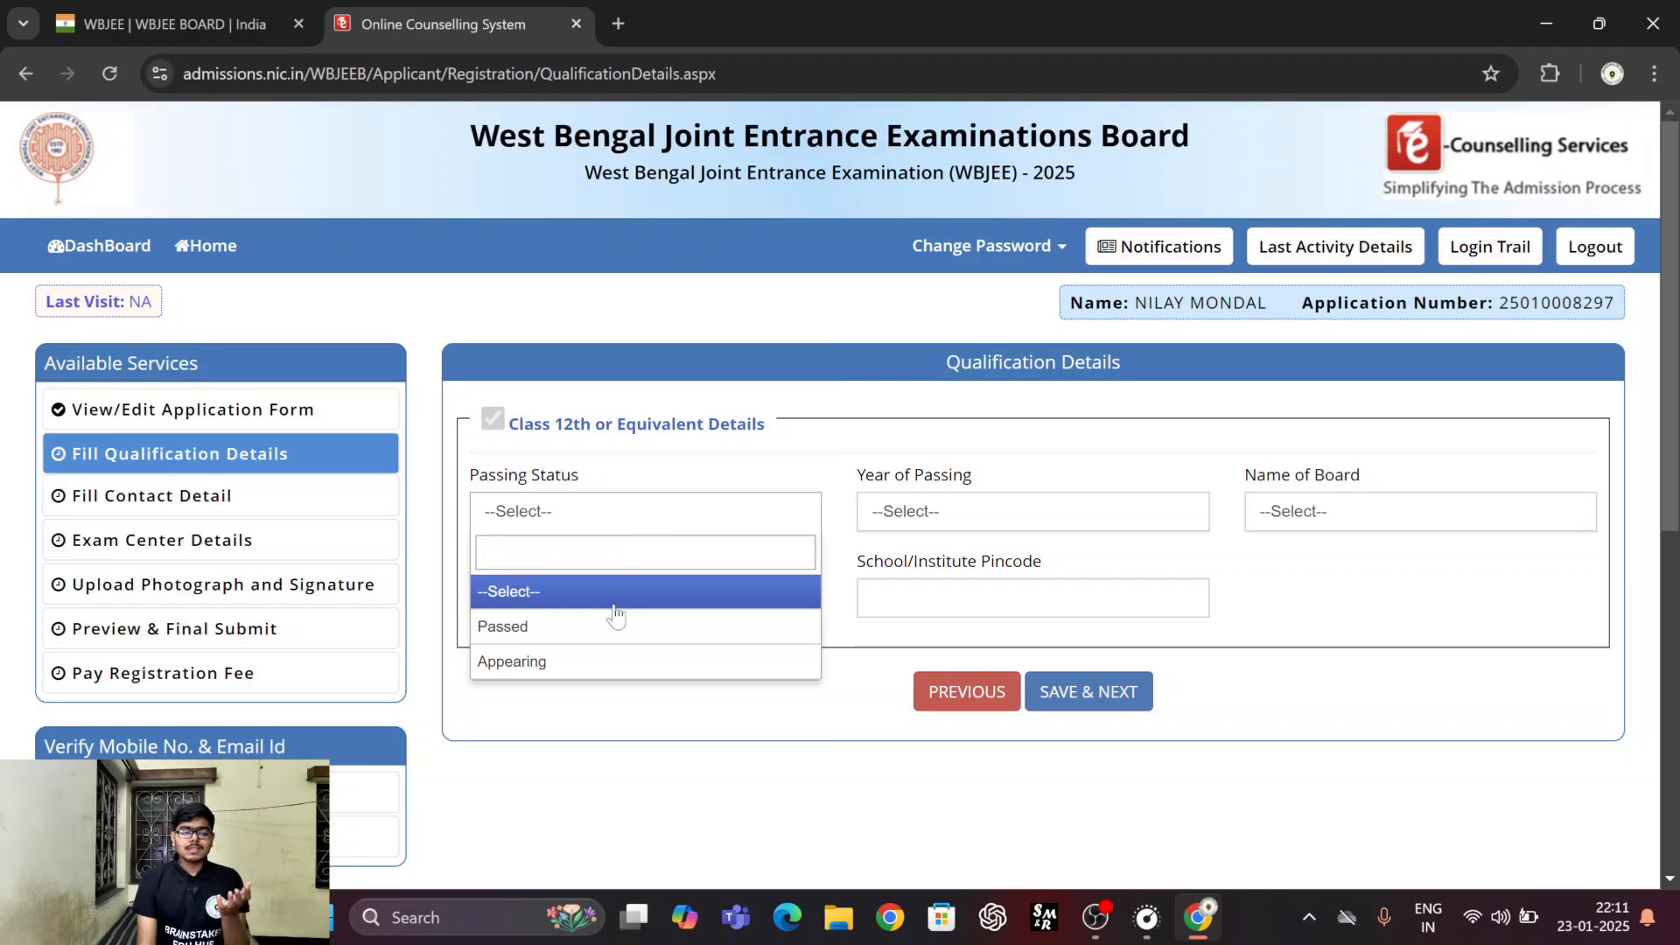
left_click(570, 629)
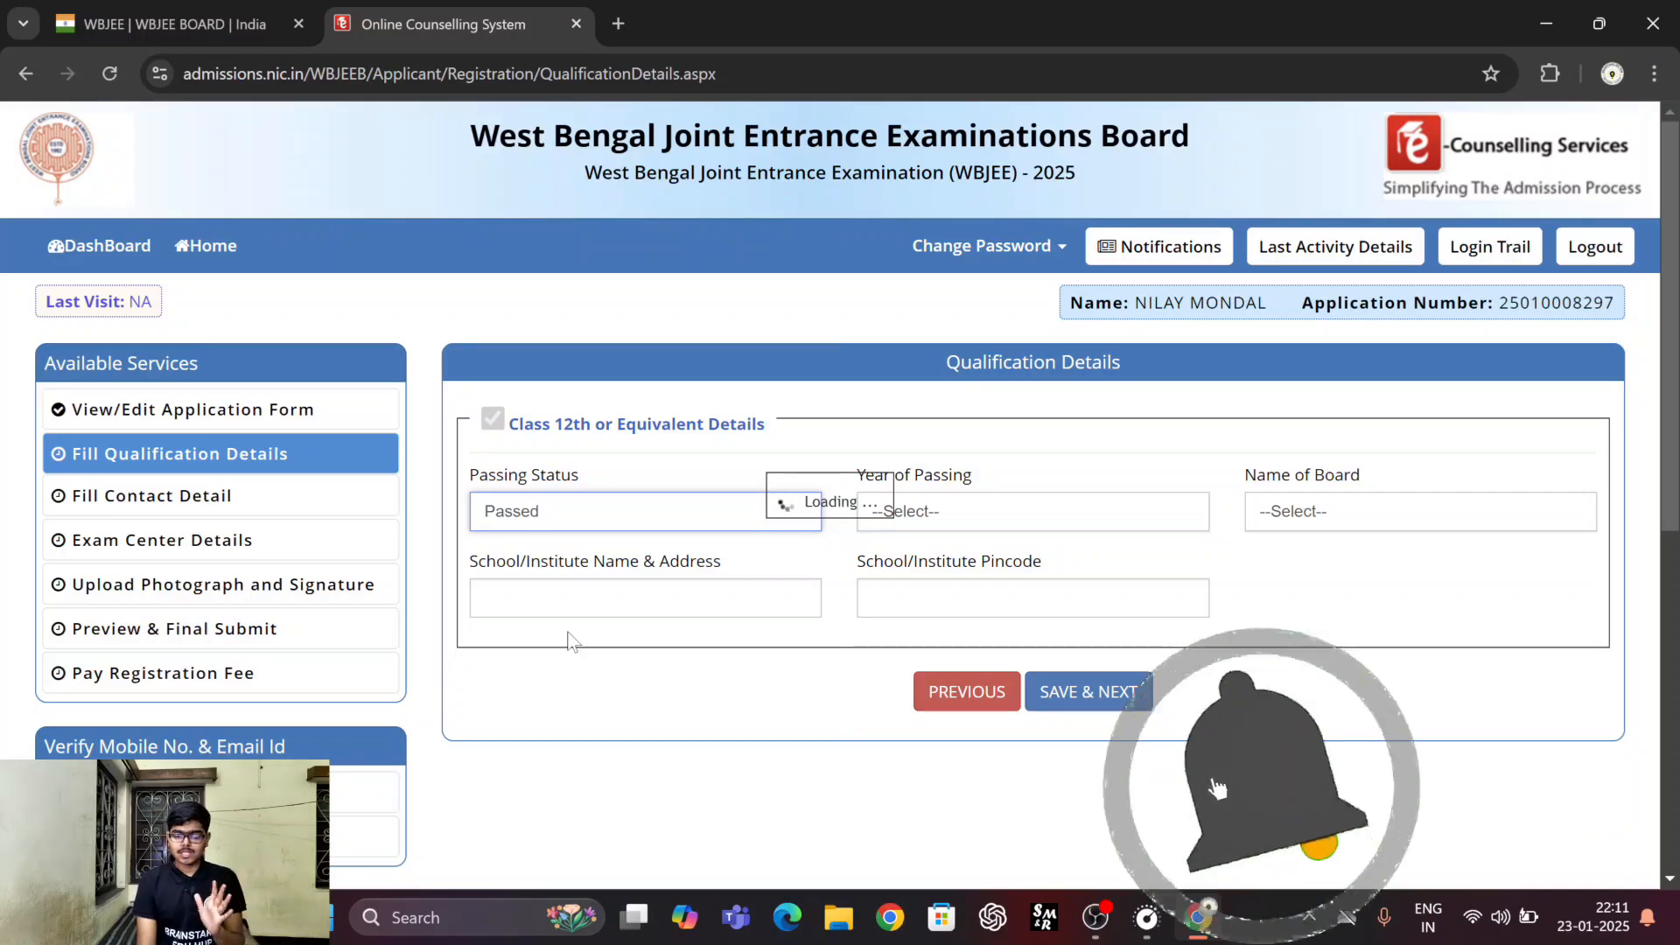
left_click(915, 518)
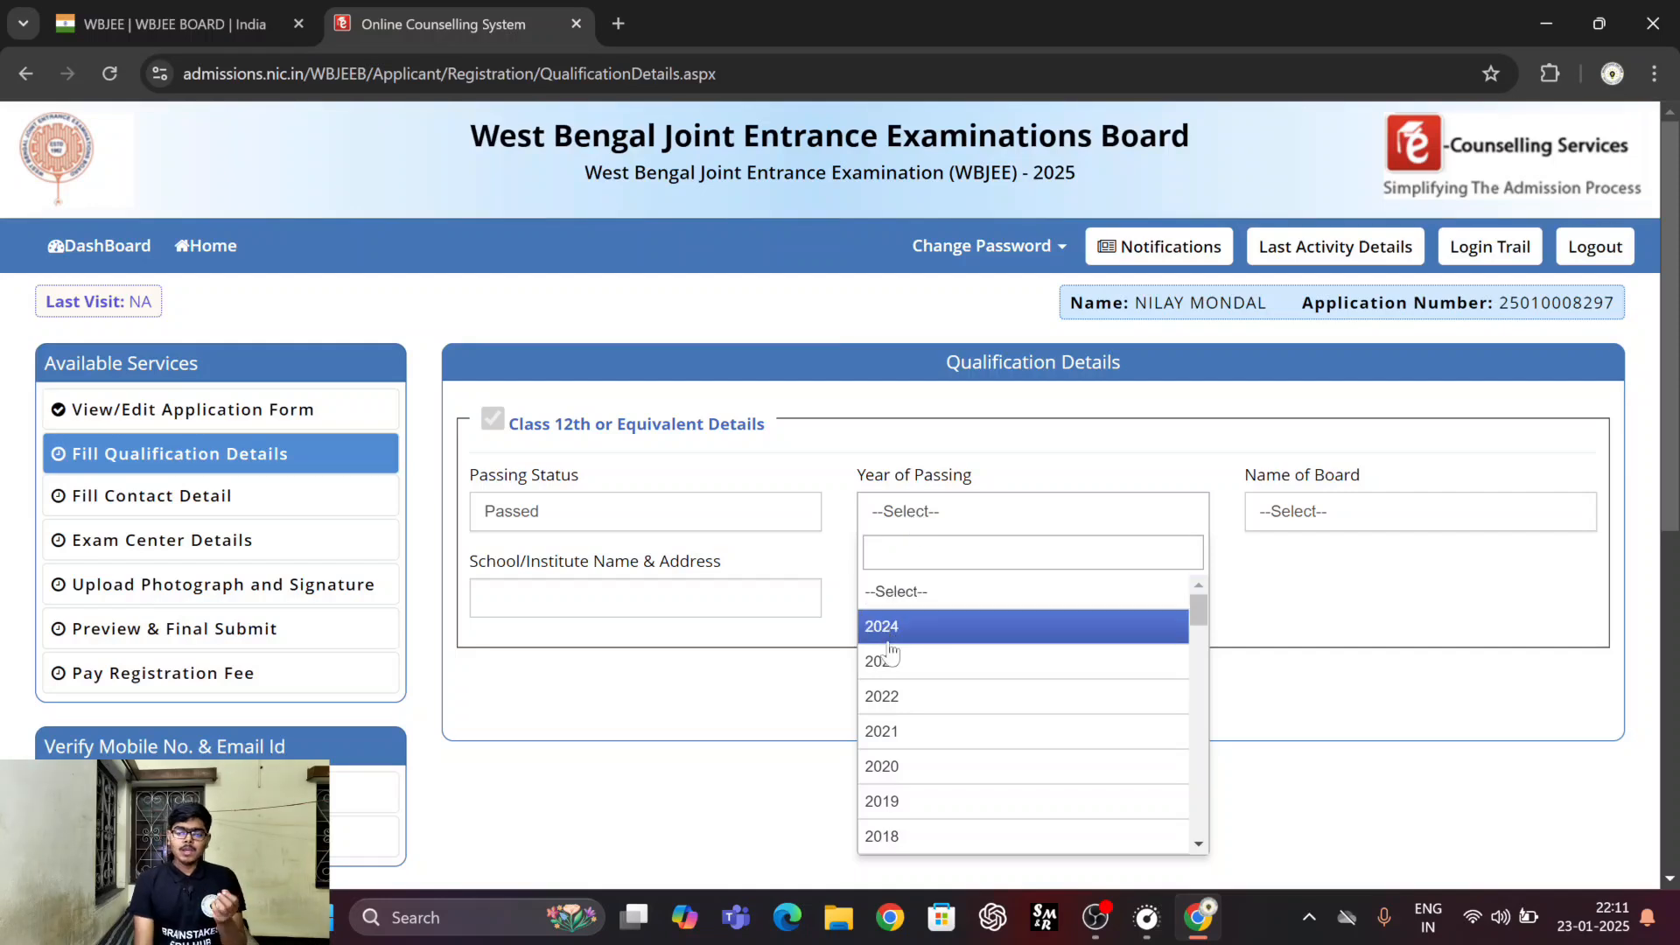
left_click(904, 711)
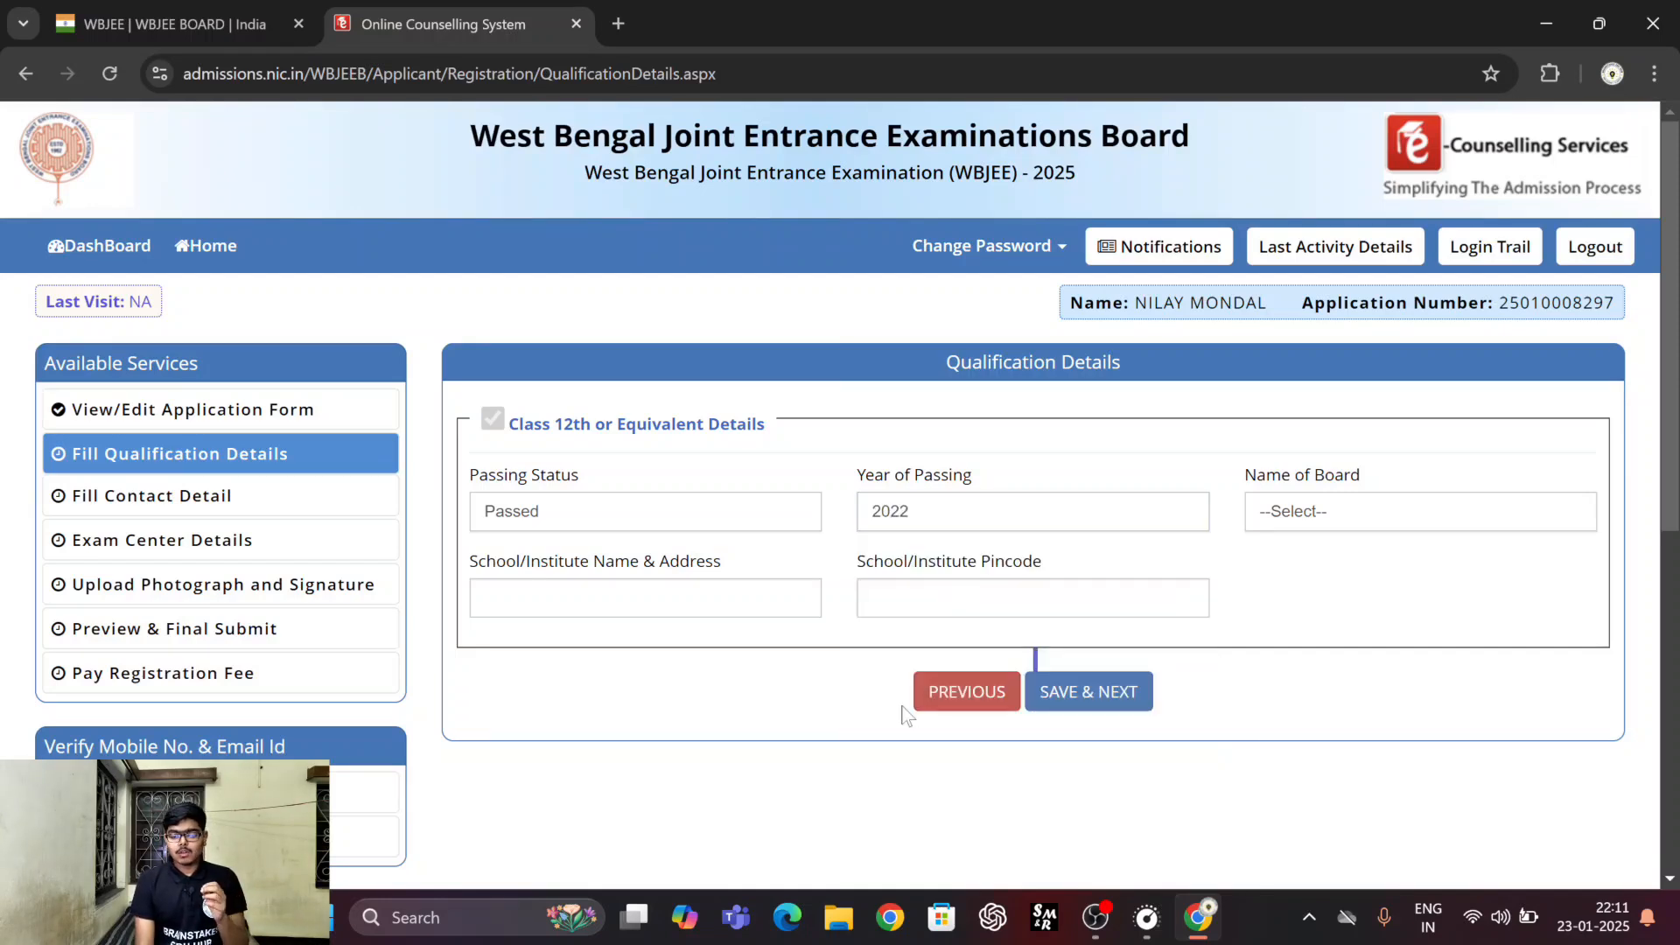
left_click(1285, 520)
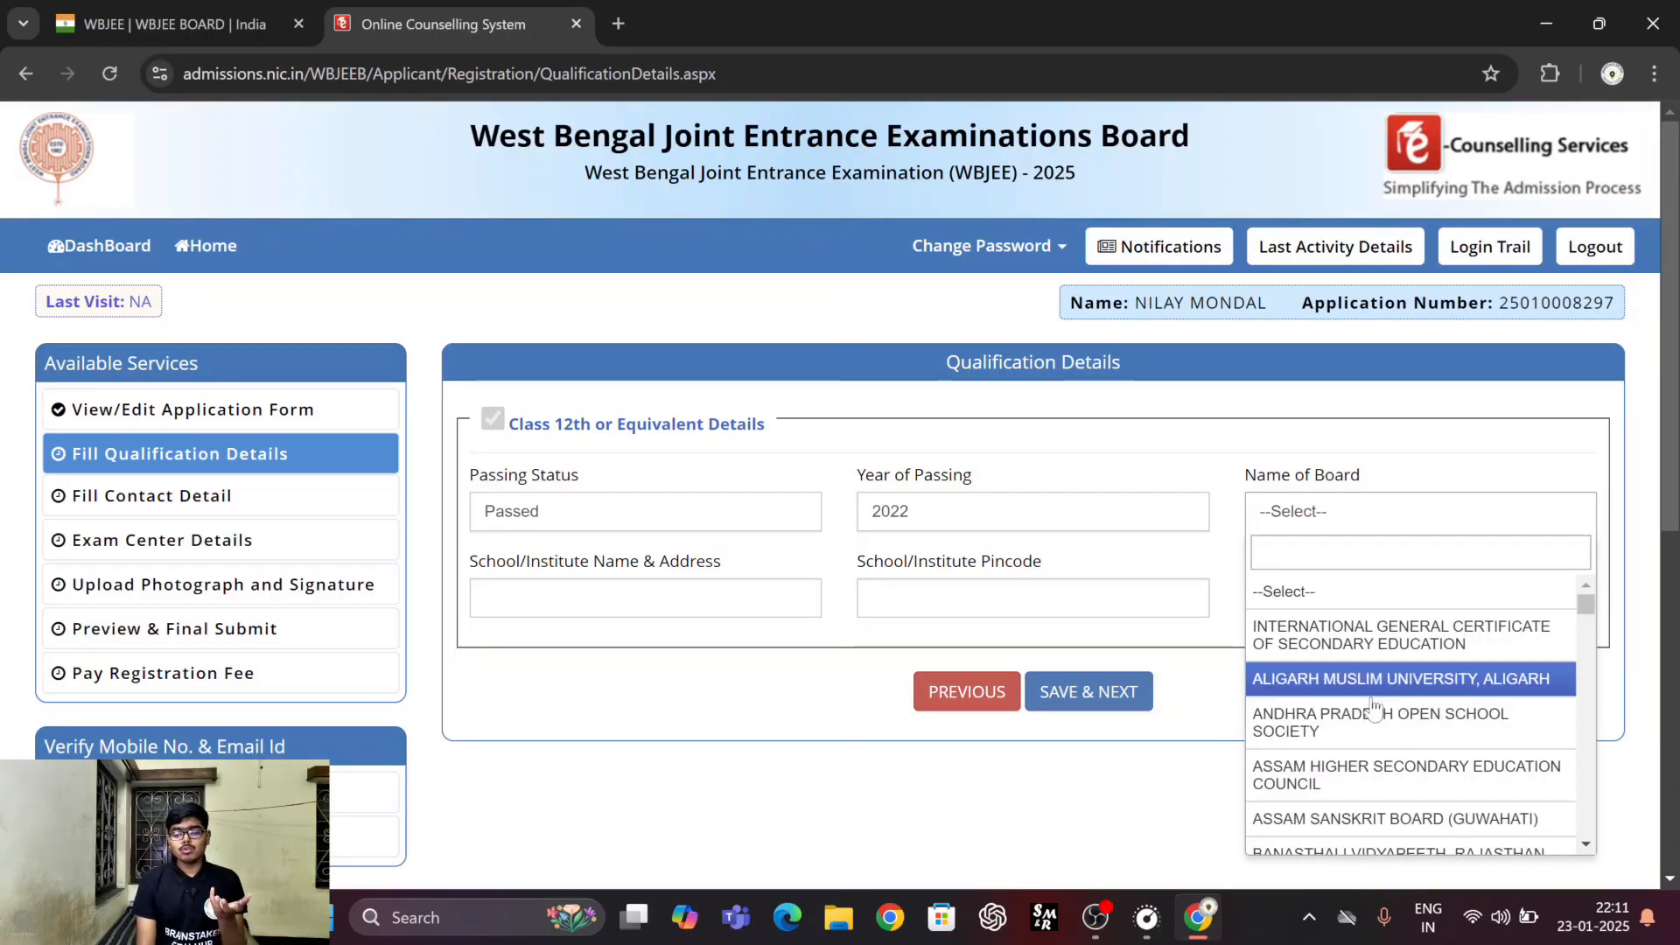
scroll(1372, 705, "down", 2)
scroll(1372, 705, "down", 15)
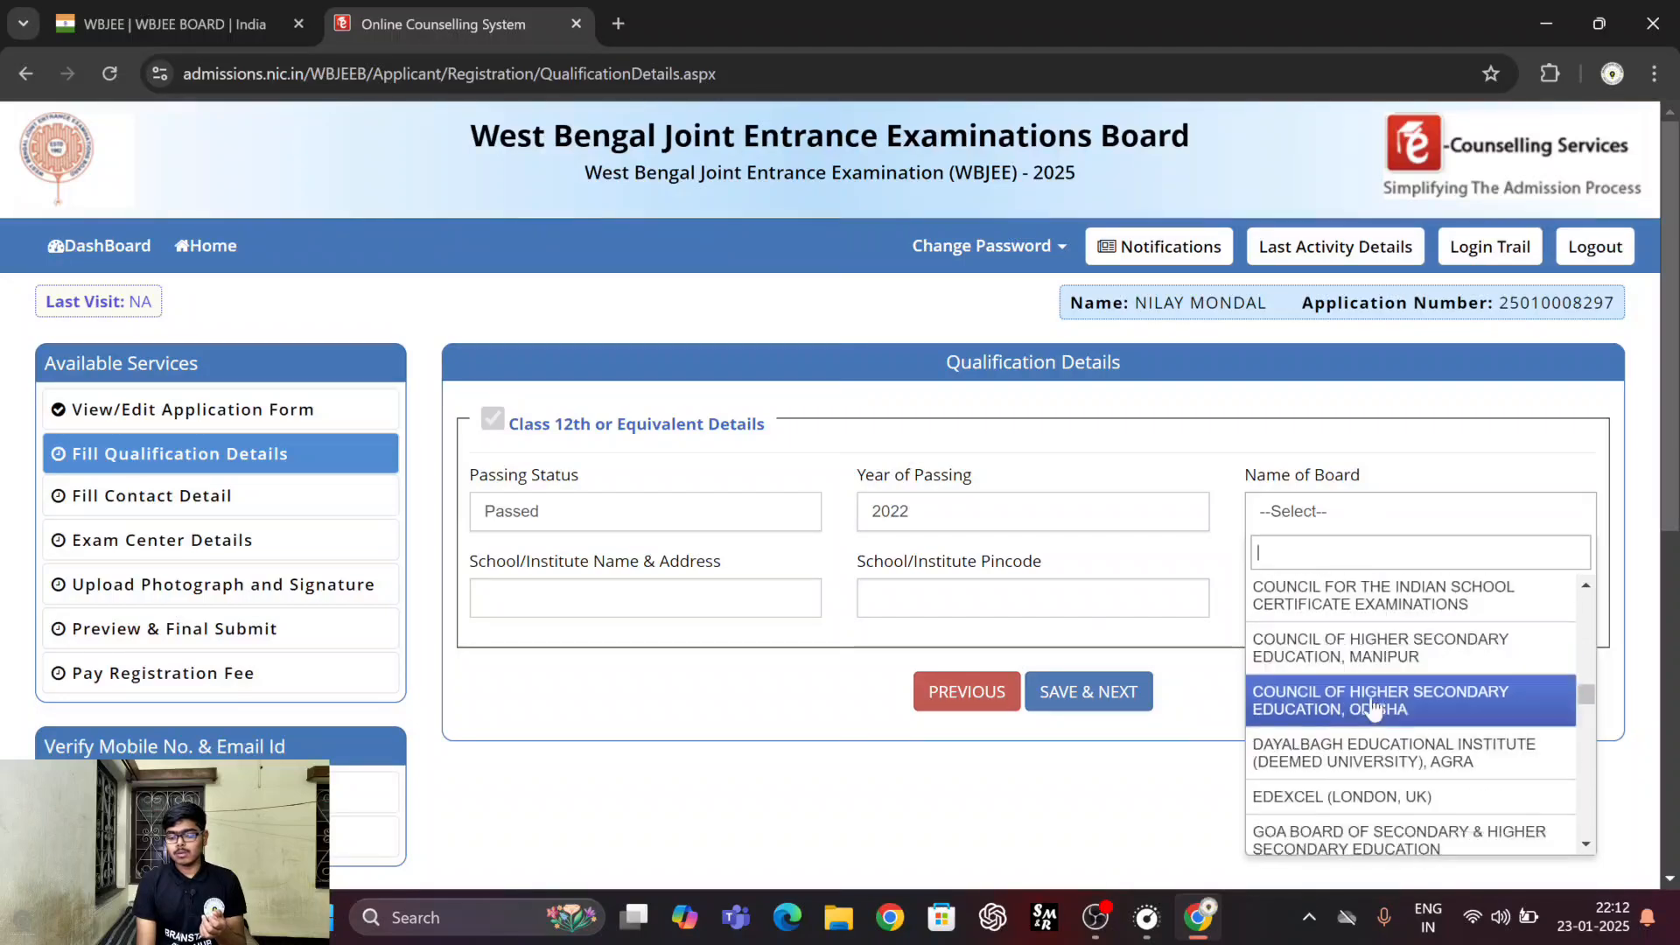
scroll(1372, 705, "down", 5)
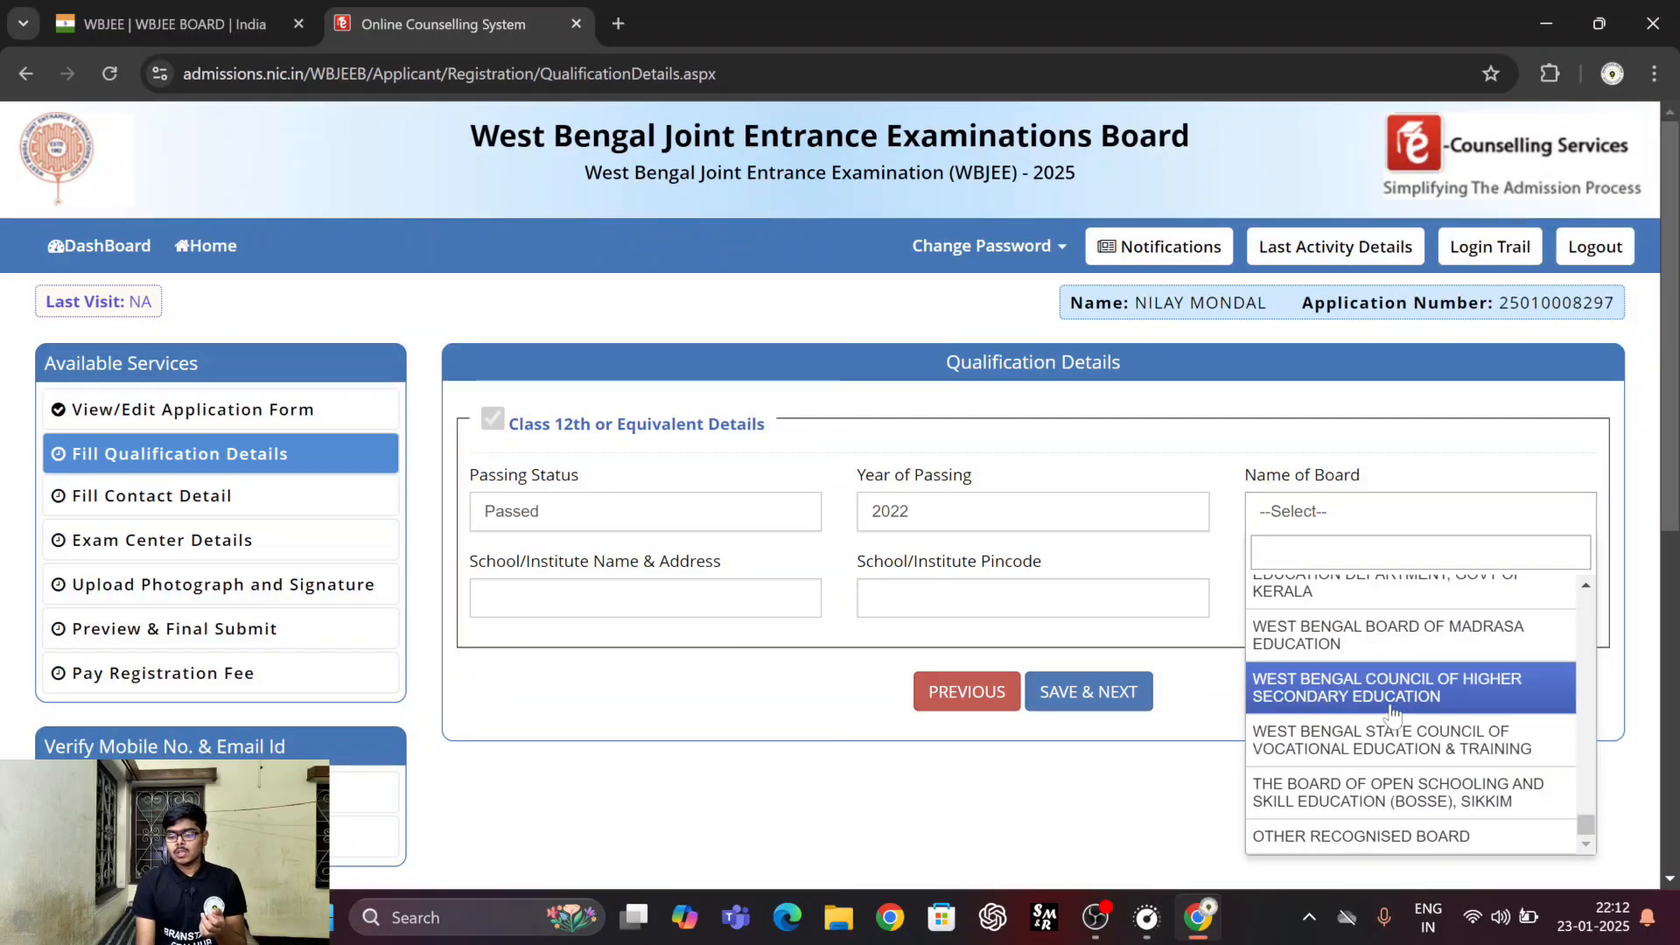
left_click(1394, 705)
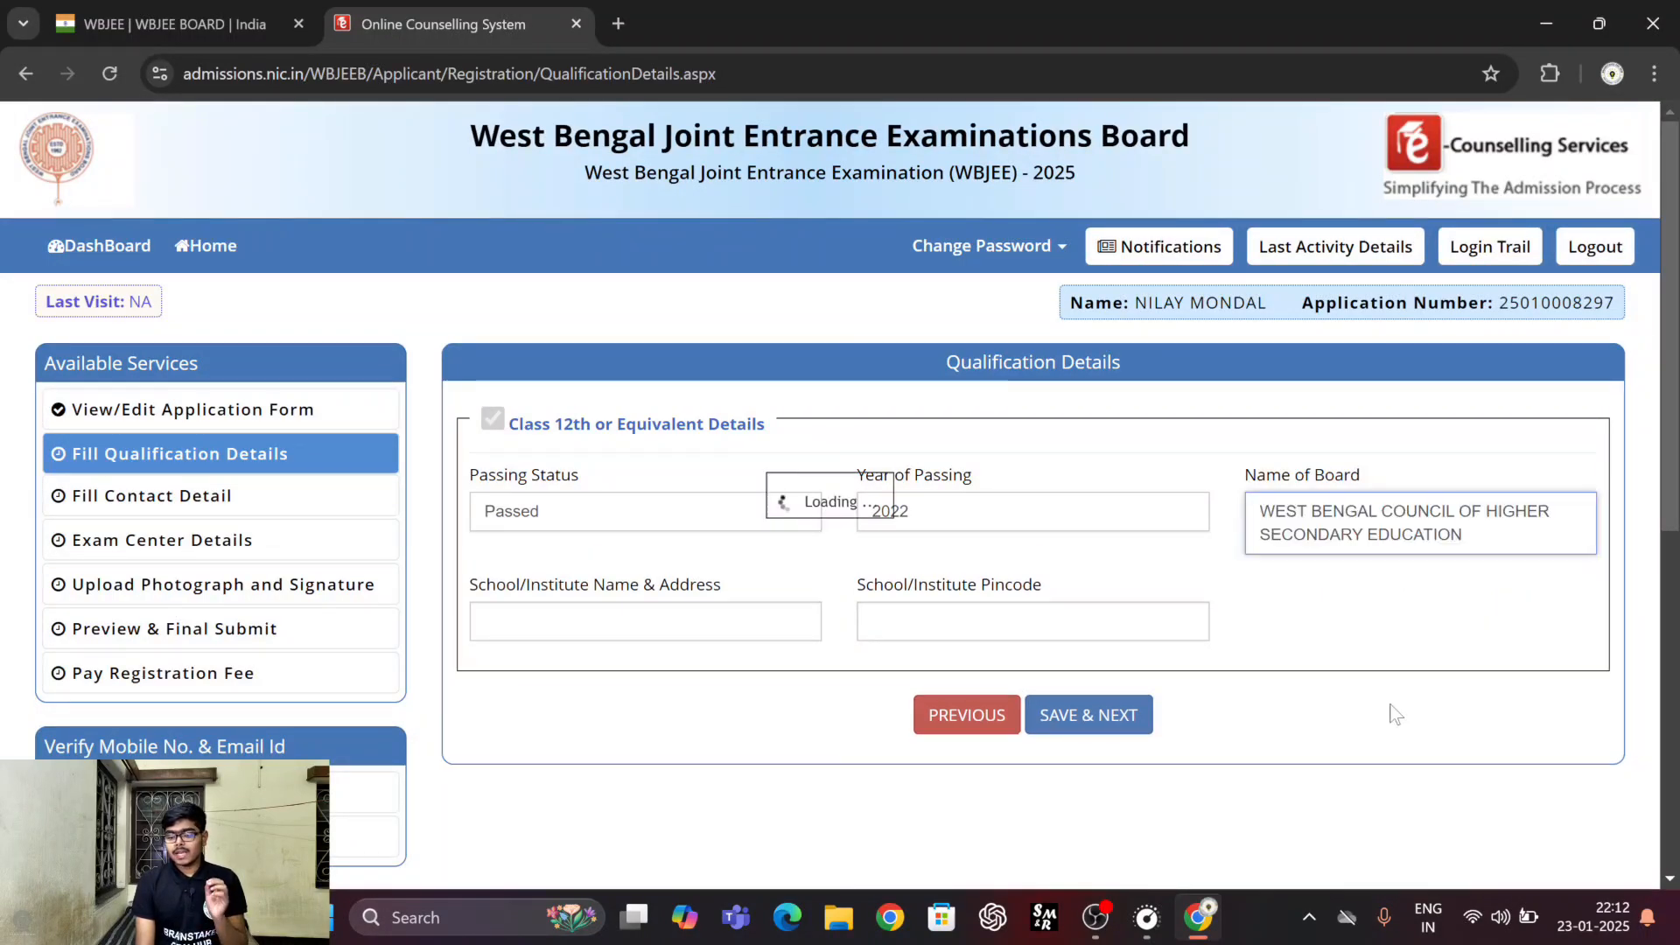
Fill in the school's name, address and pincode, and save the qualification details to reach the contact details page.
left_click(637, 632)
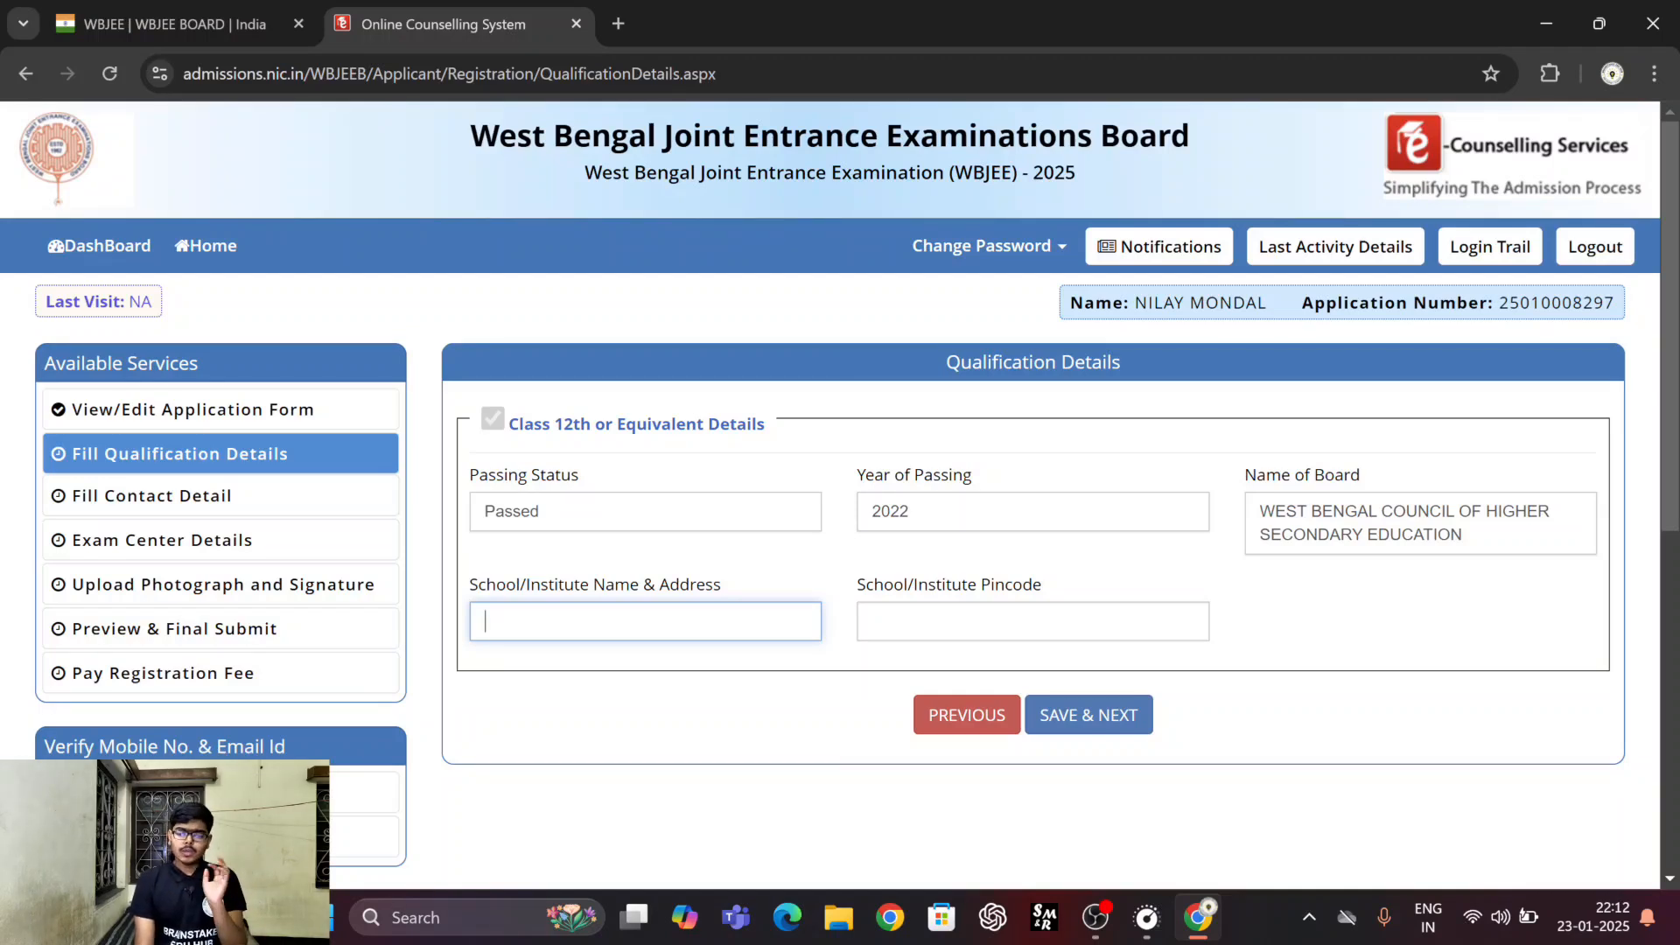
left_click(989, 623)
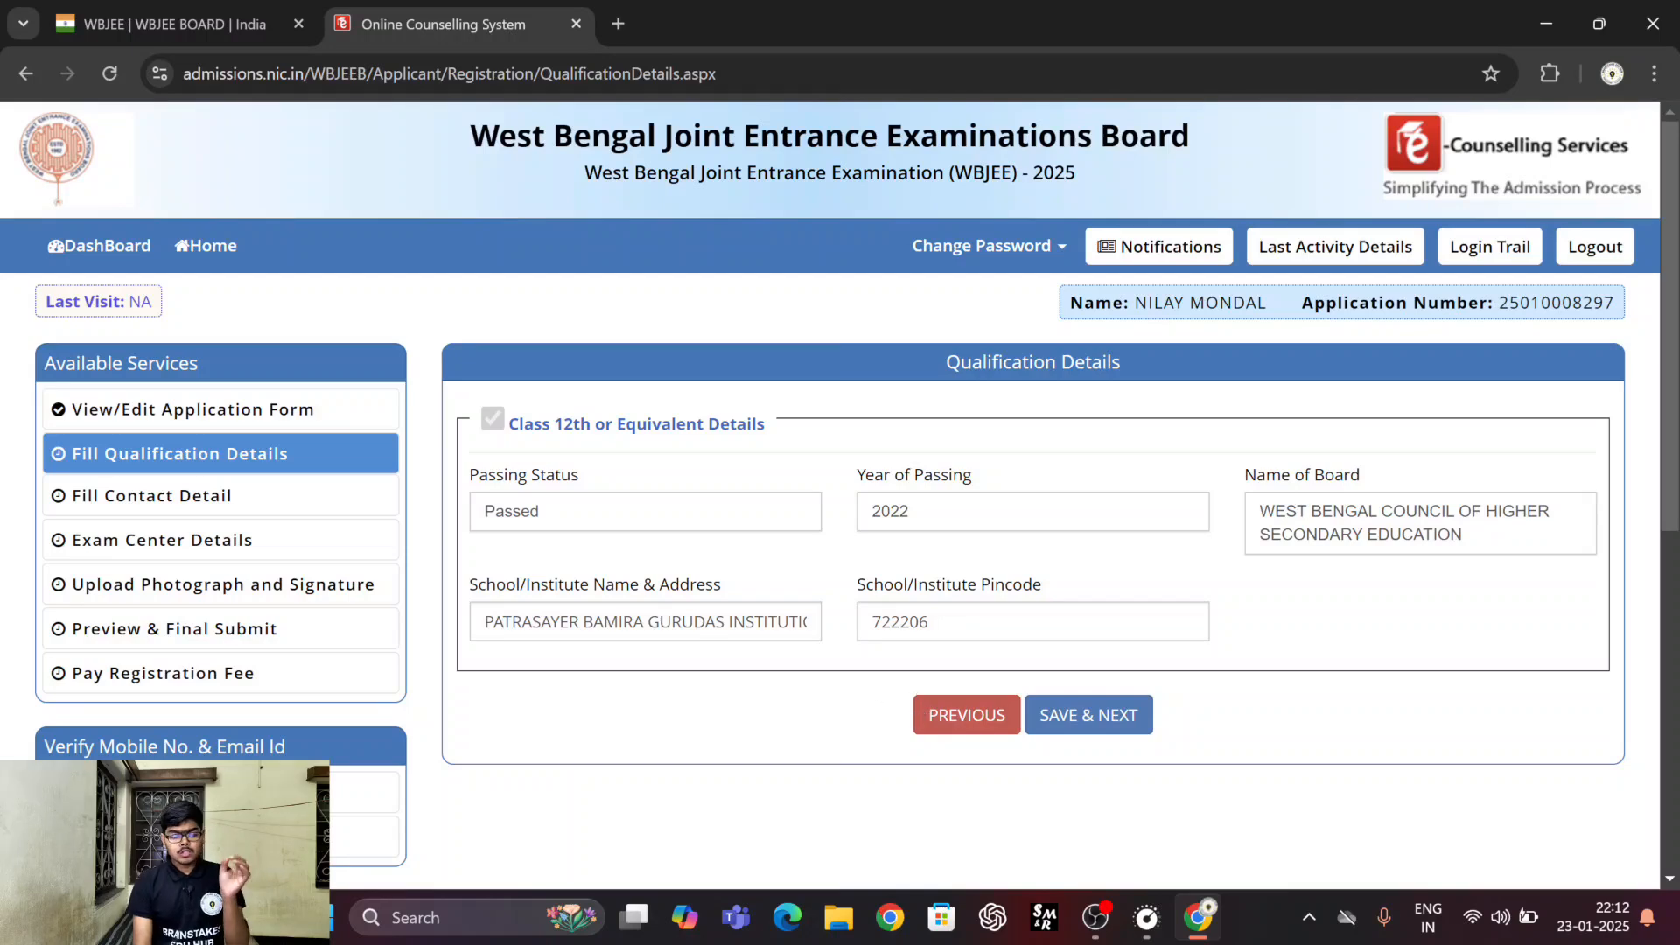
left_click(1076, 725)
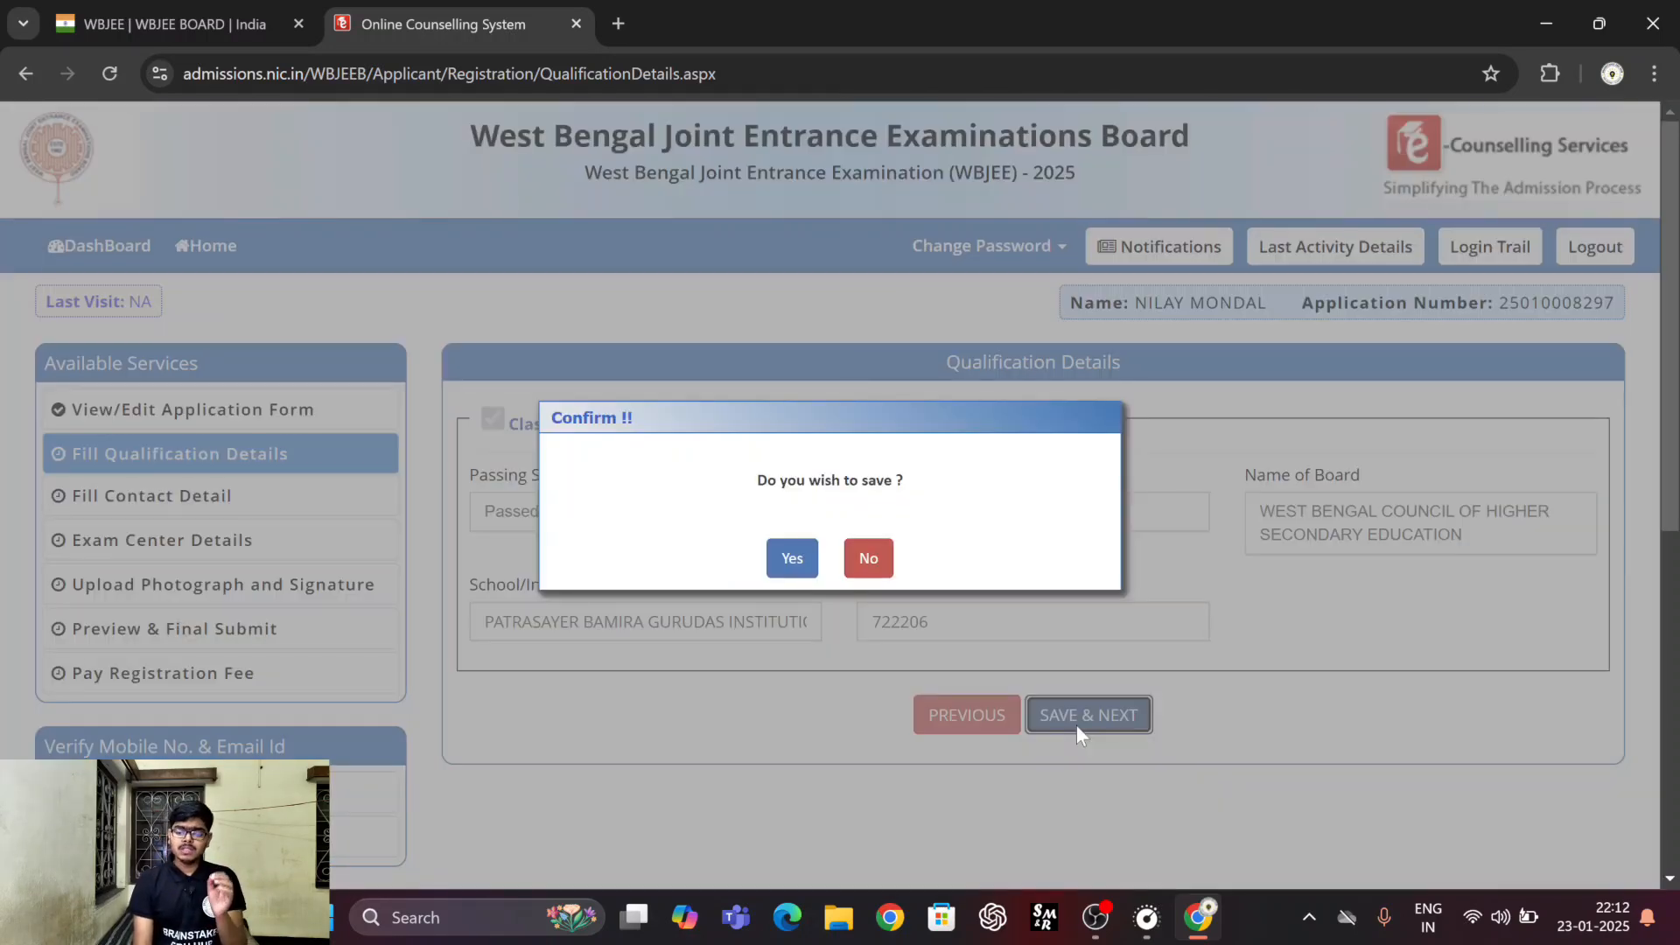
left_click(792, 561)
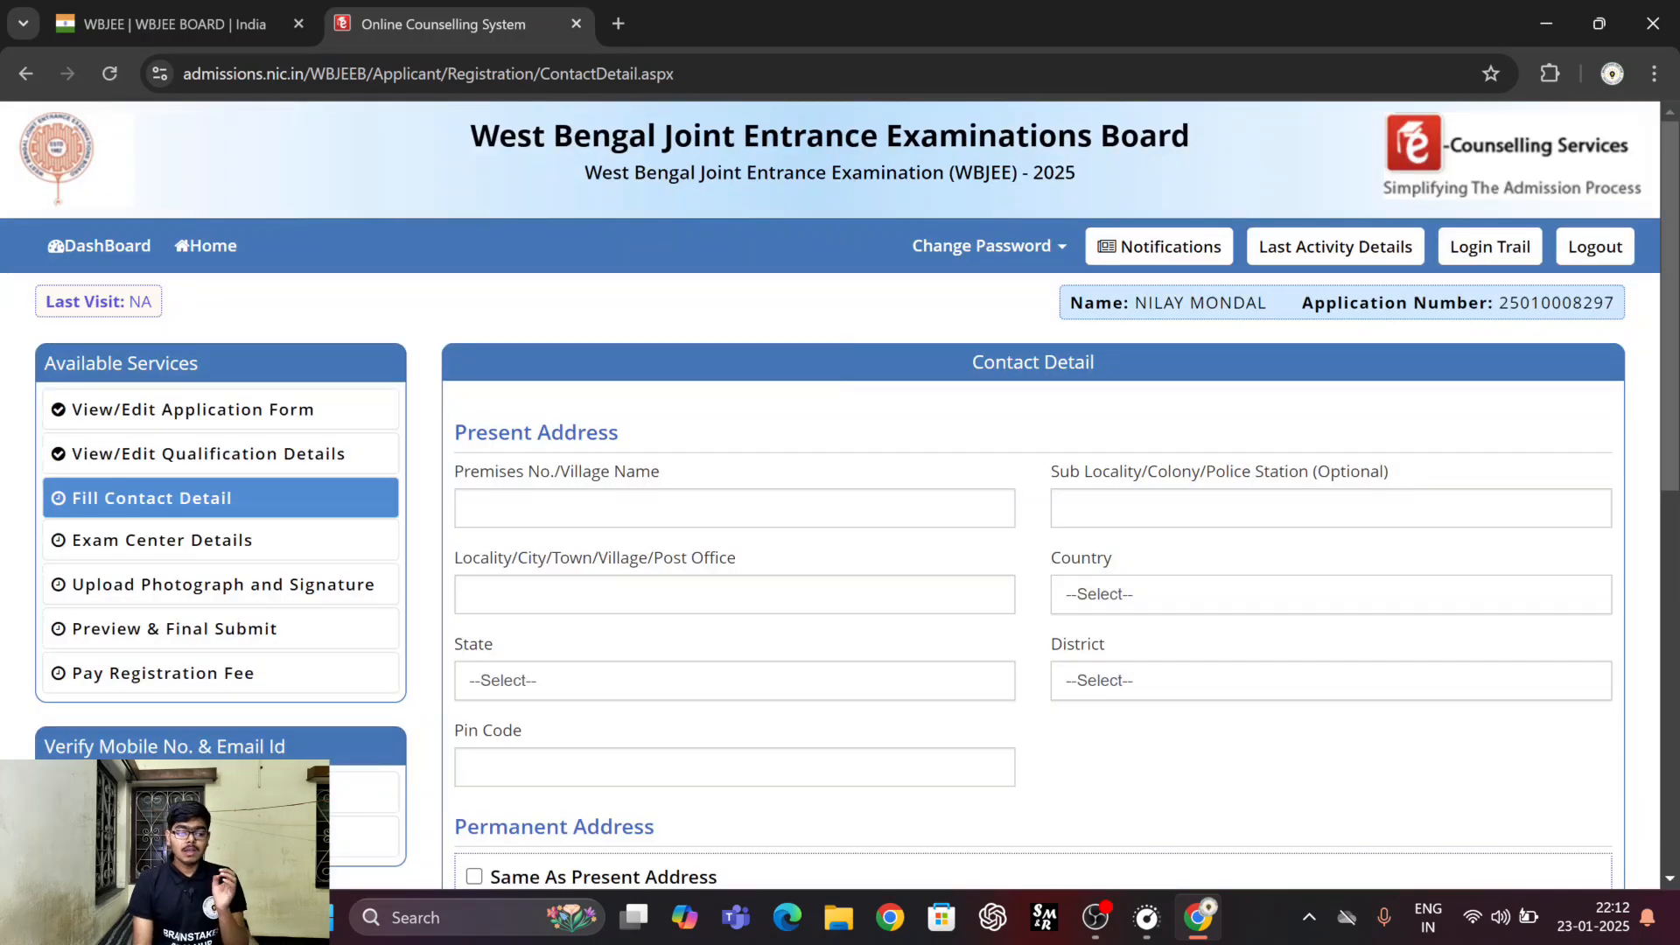
Set the present address's Country to India and its State to West Bengal in the contact details.
scroll(819, 490, "down", 1)
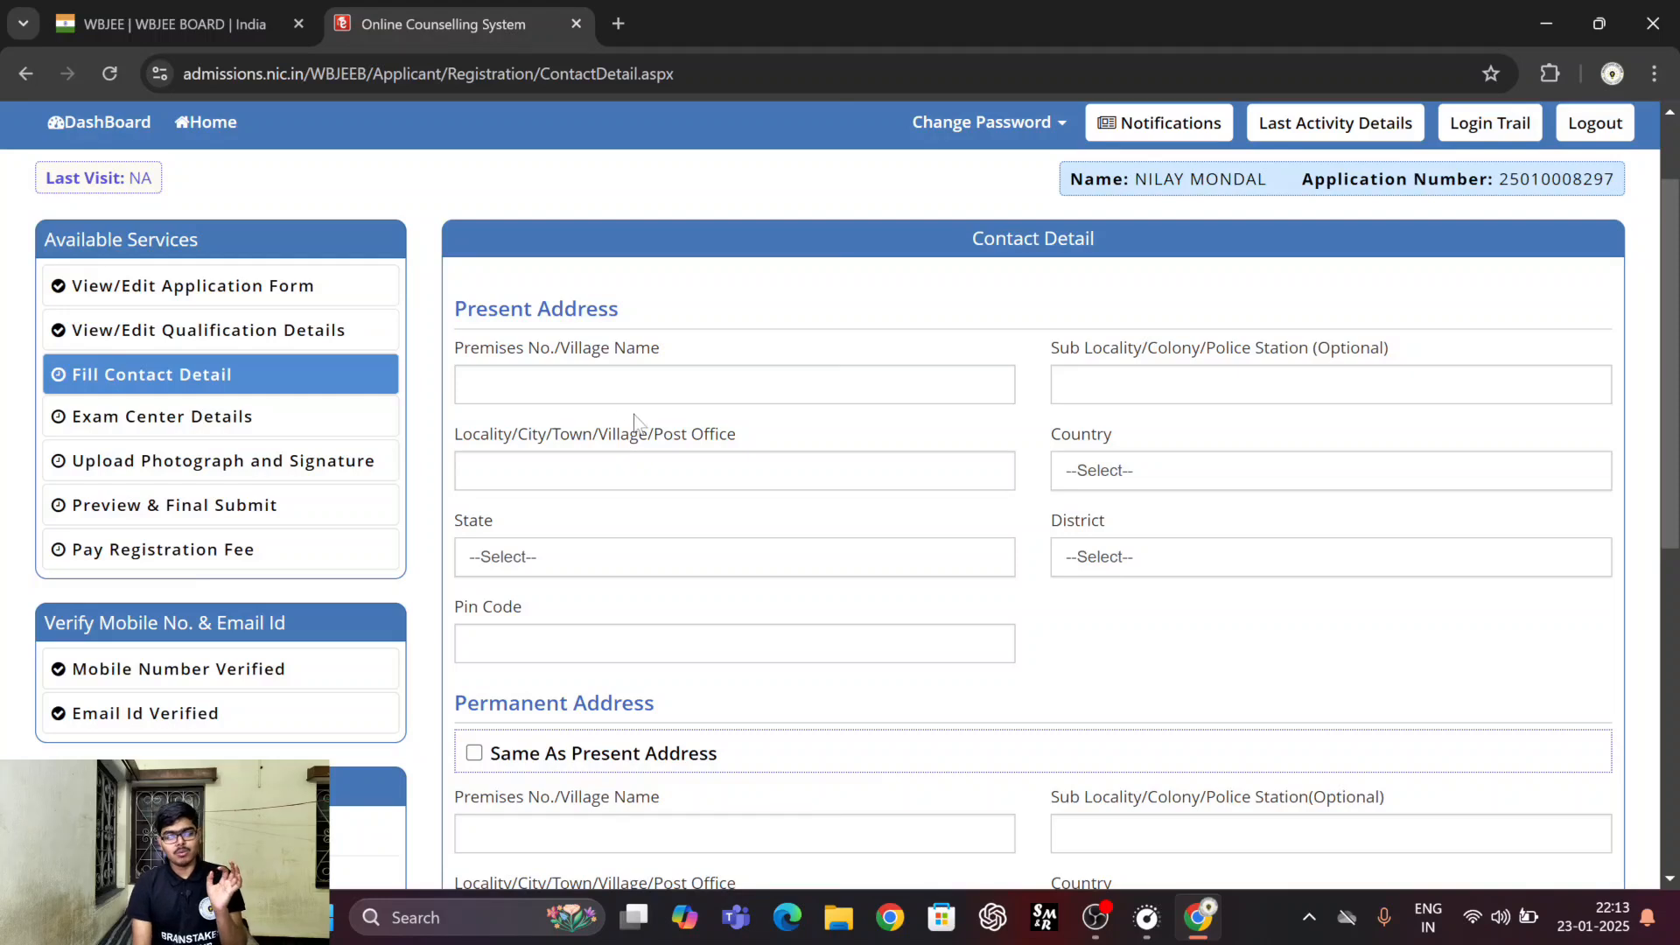
scroll(636, 423, "down", 2)
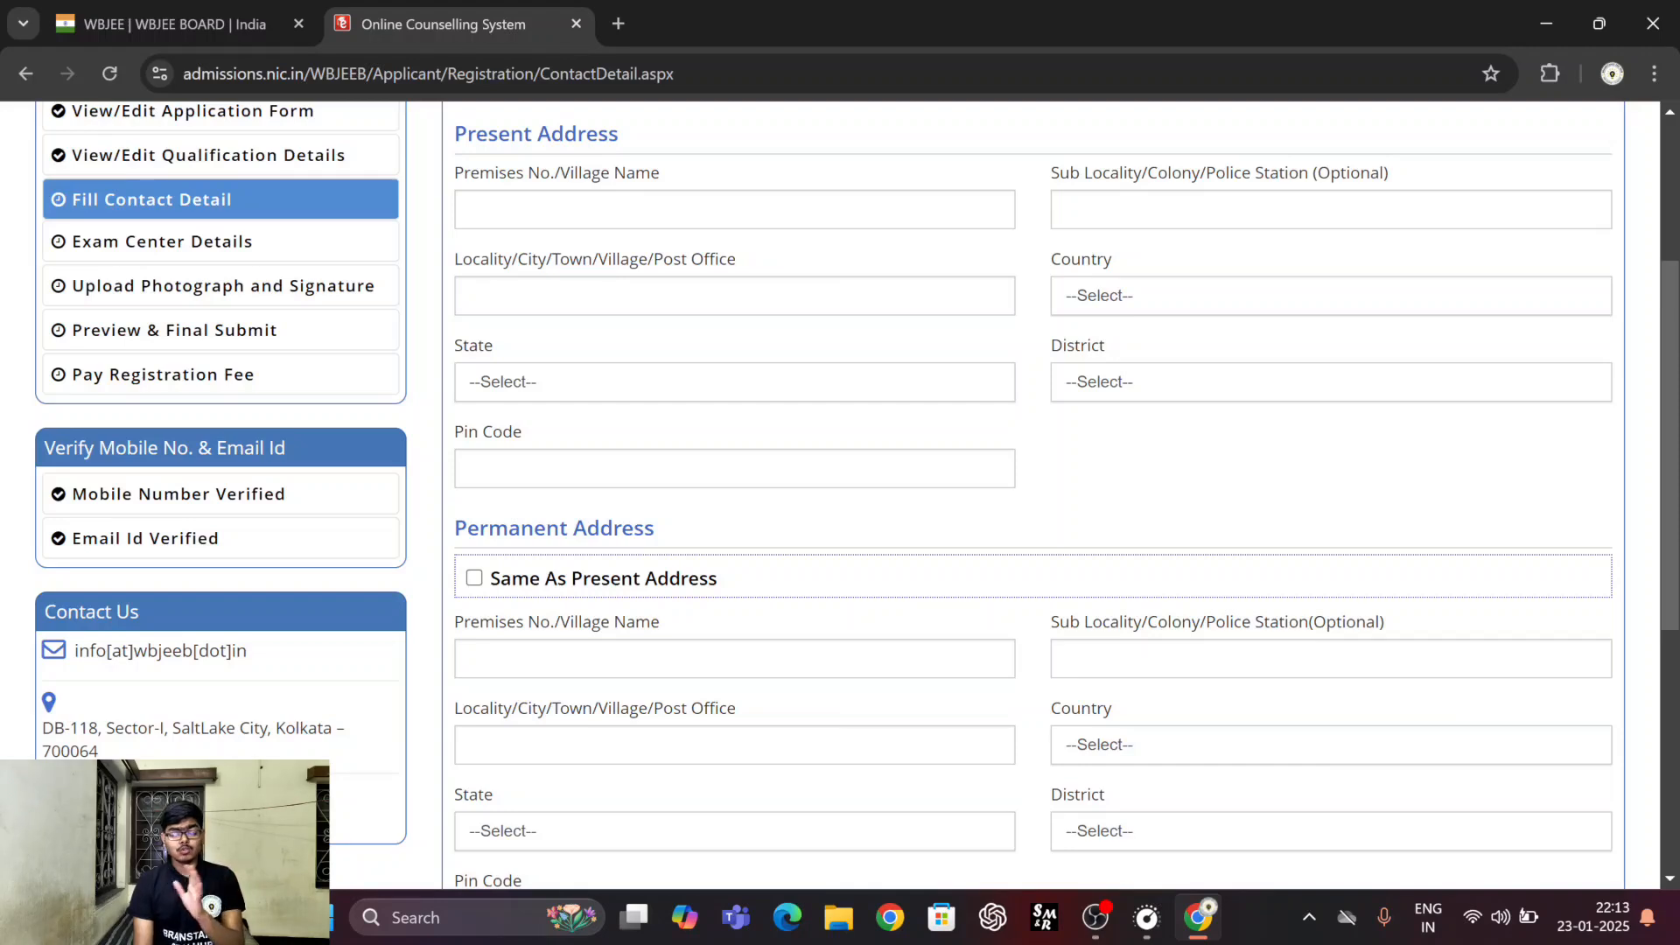
left_click(1147, 295)
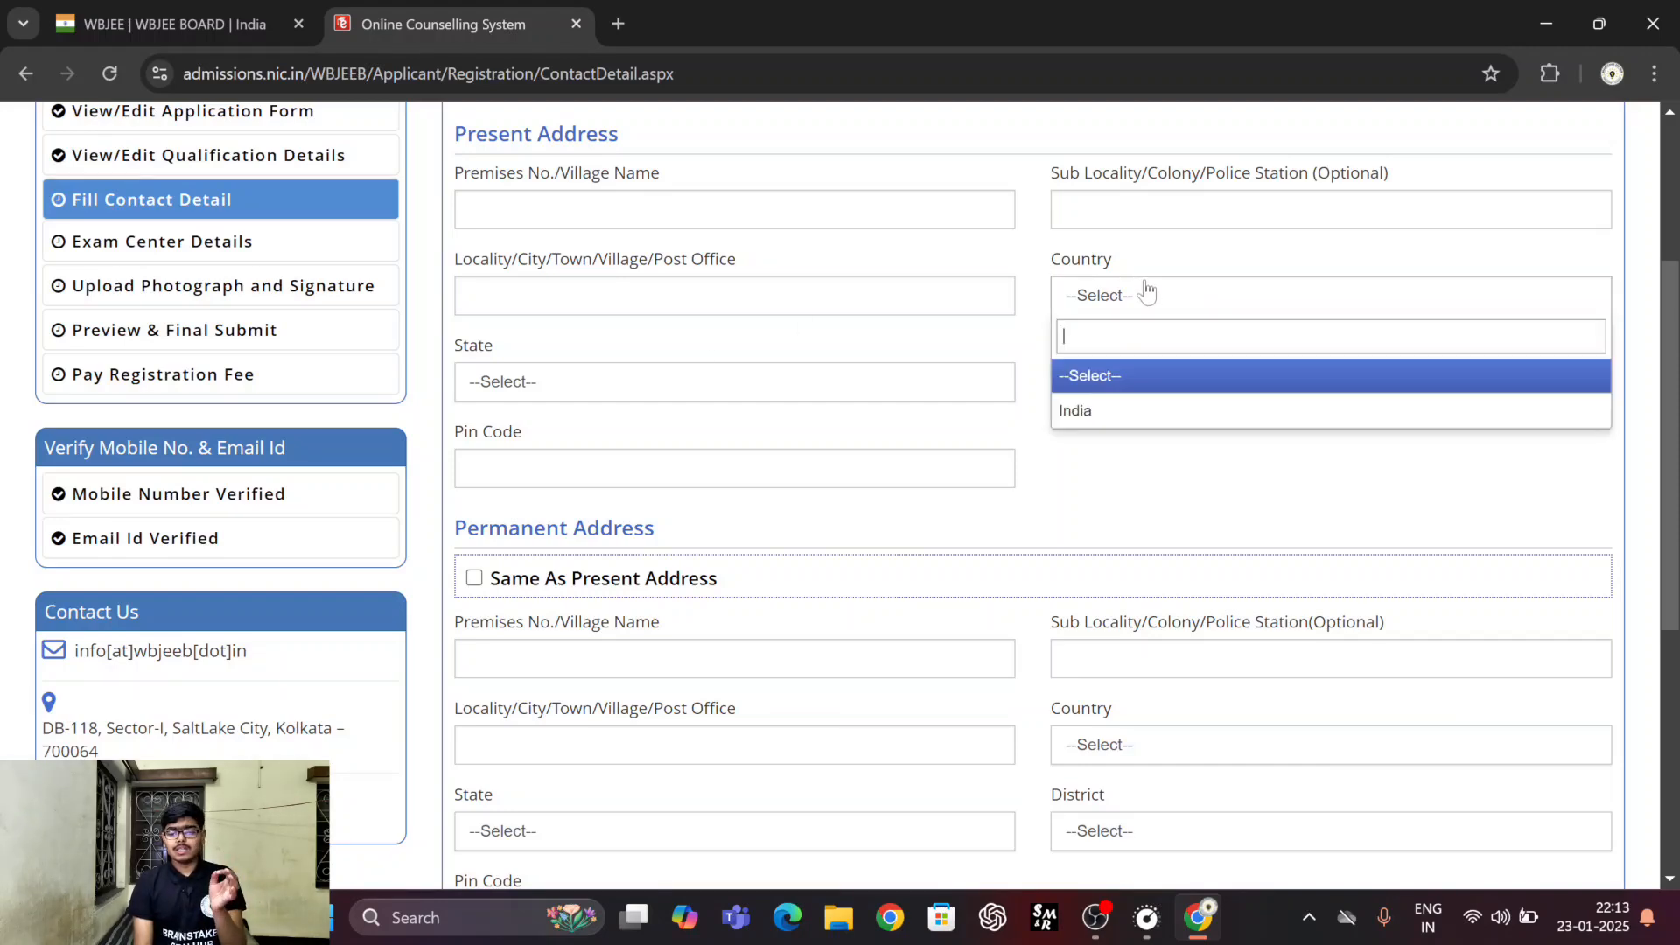
left_click(1095, 409)
left_click(924, 392)
left_click(885, 396)
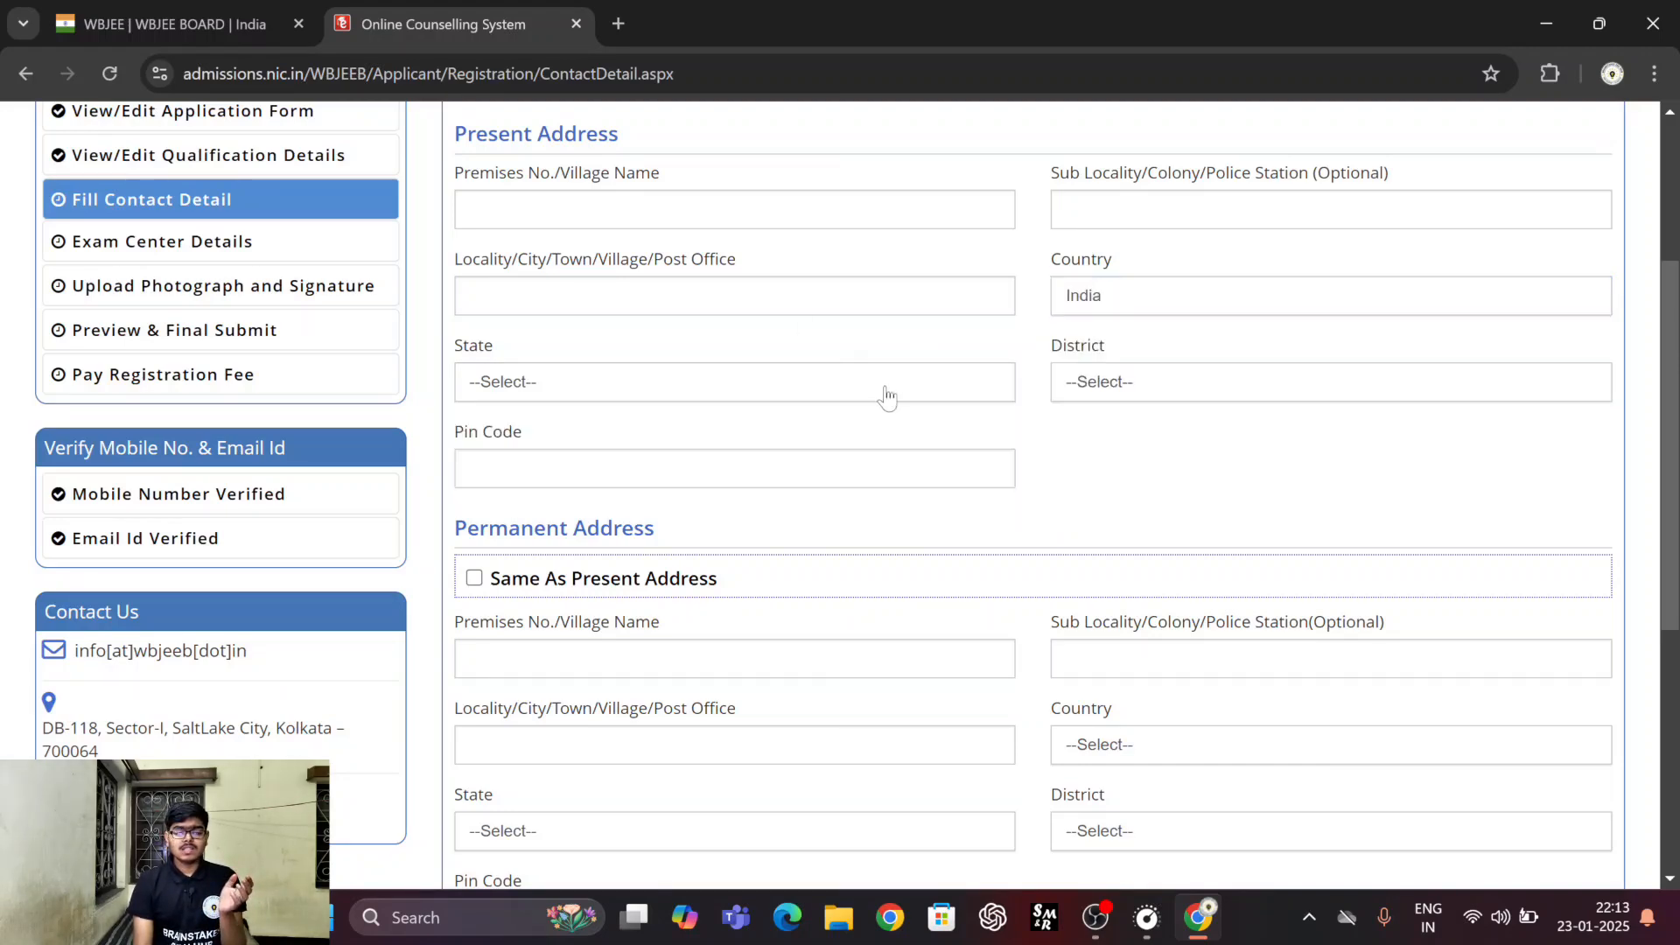
left_click(886, 396)
scroll(698, 623, "down", 10)
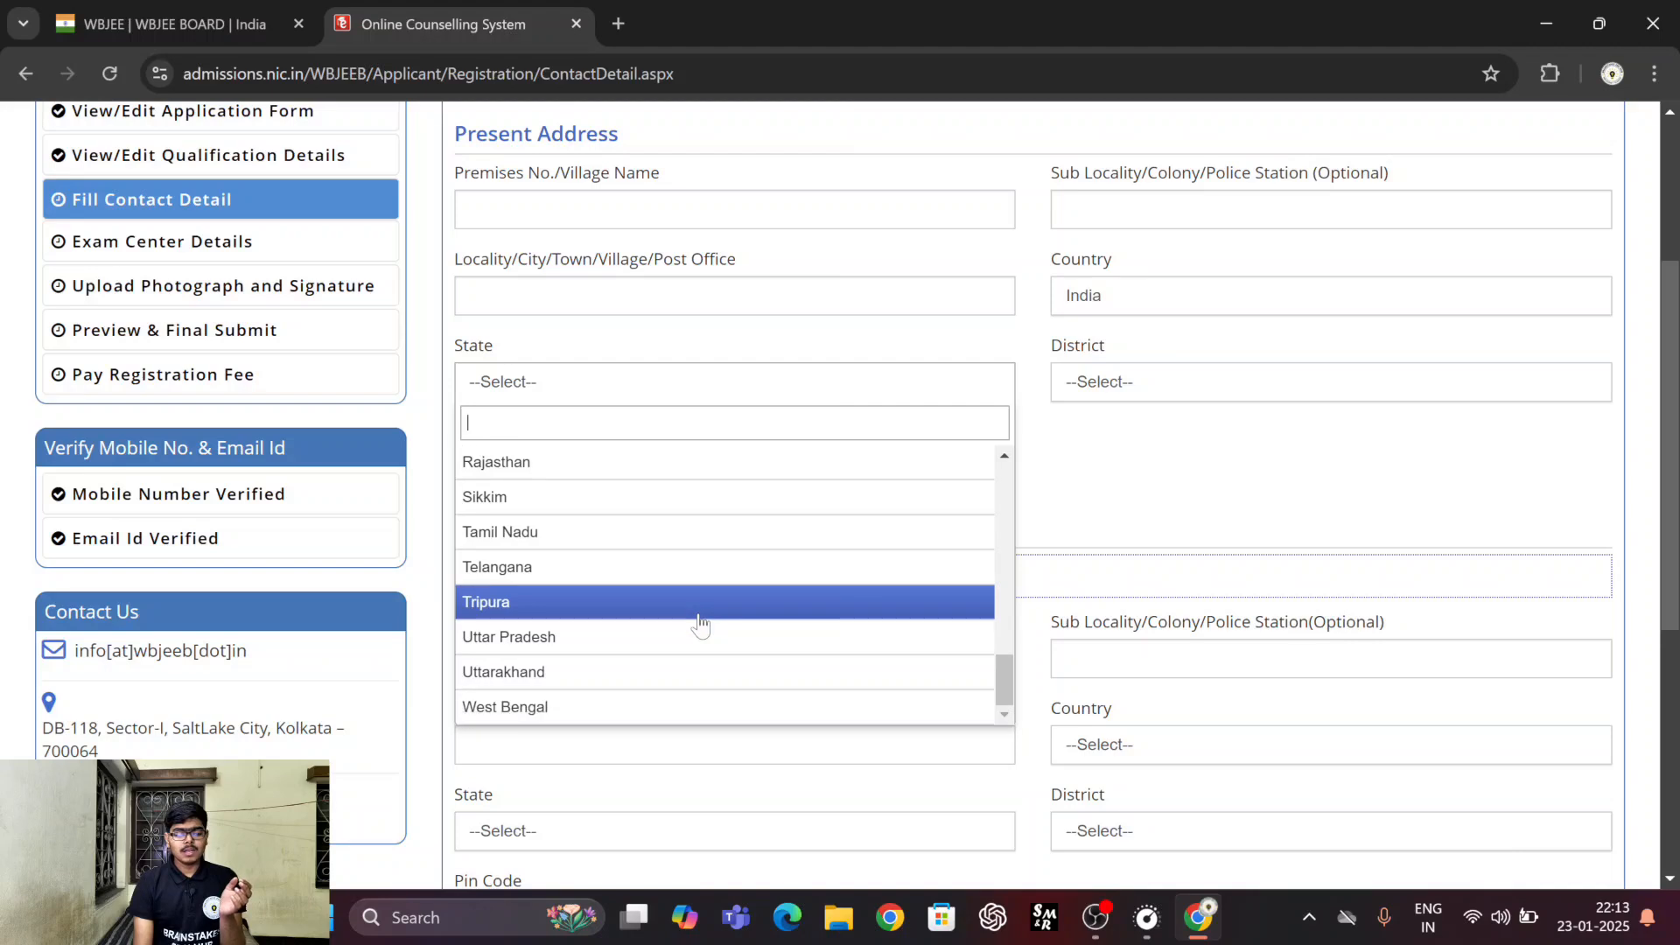
left_click(624, 709)
Set the present address's District to BANKURA and enter the postal pin code.
left_click(1086, 389)
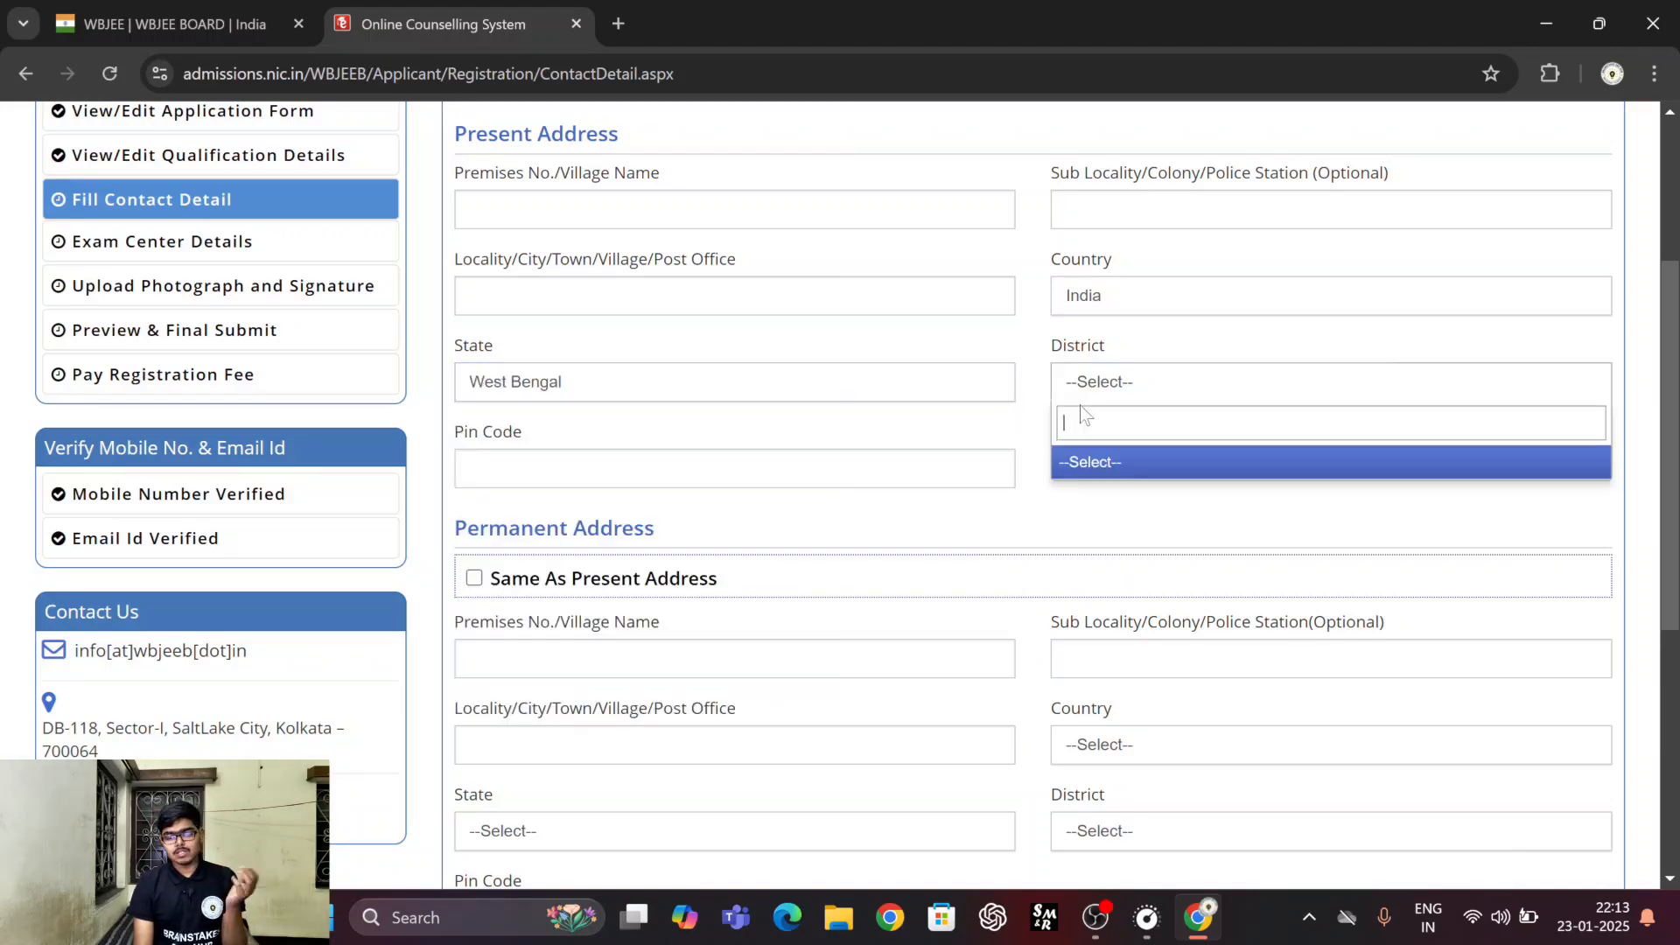
left_click(1108, 370)
left_click(1108, 370)
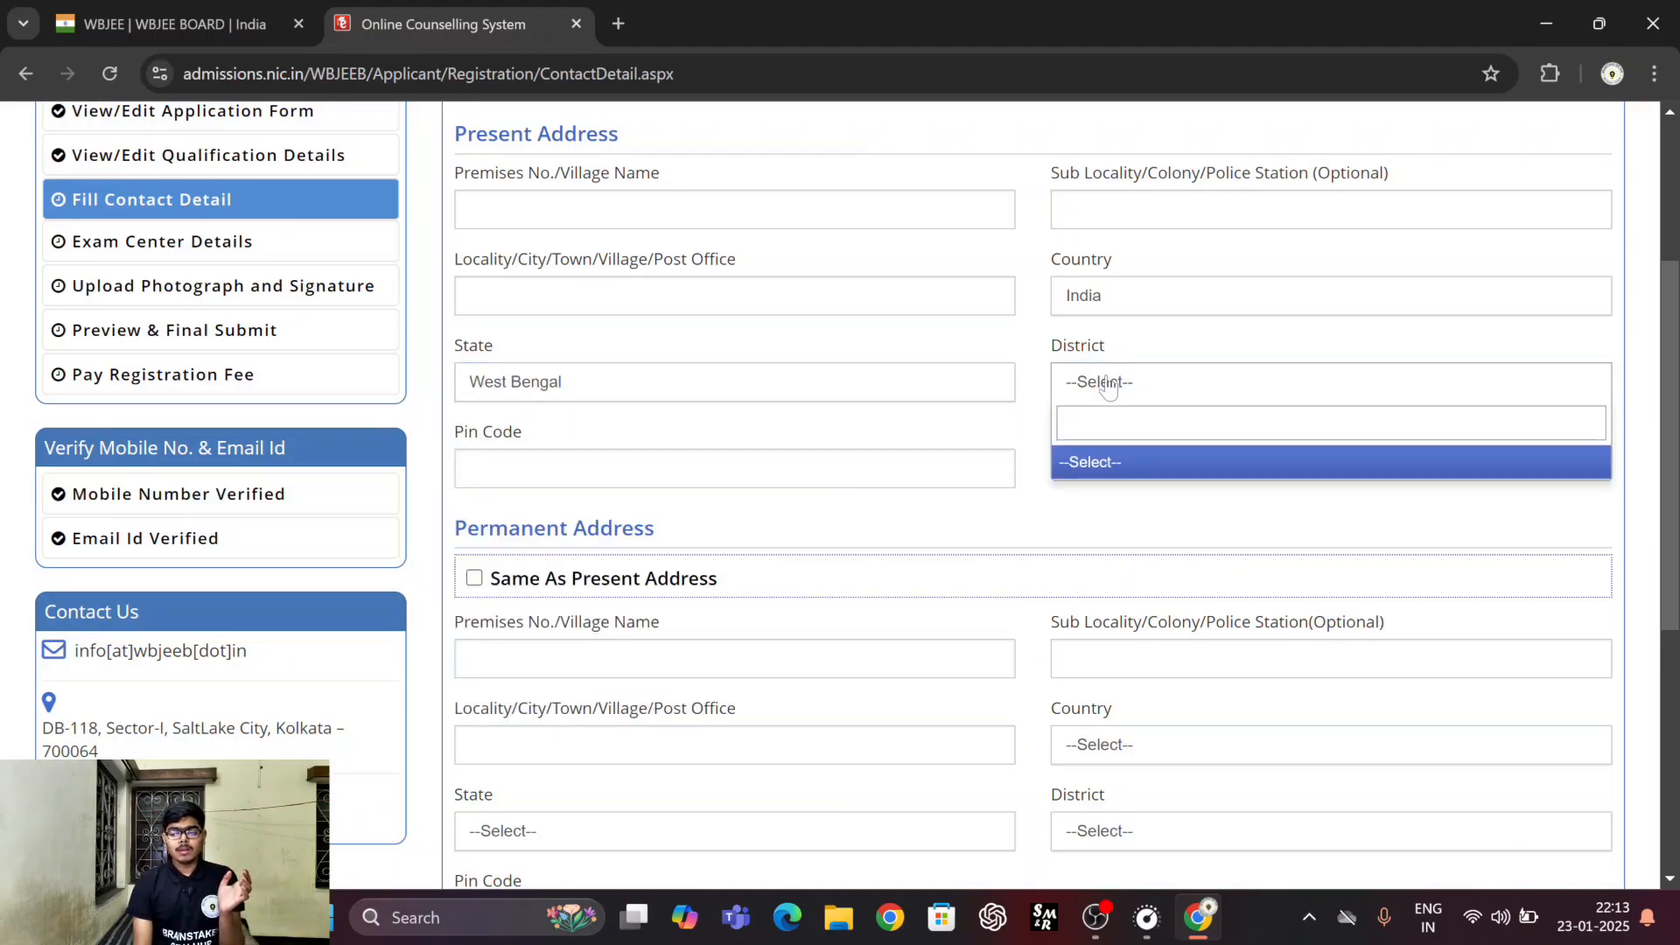
left_click(1107, 380)
left_click(1108, 380)
left_click(1118, 529)
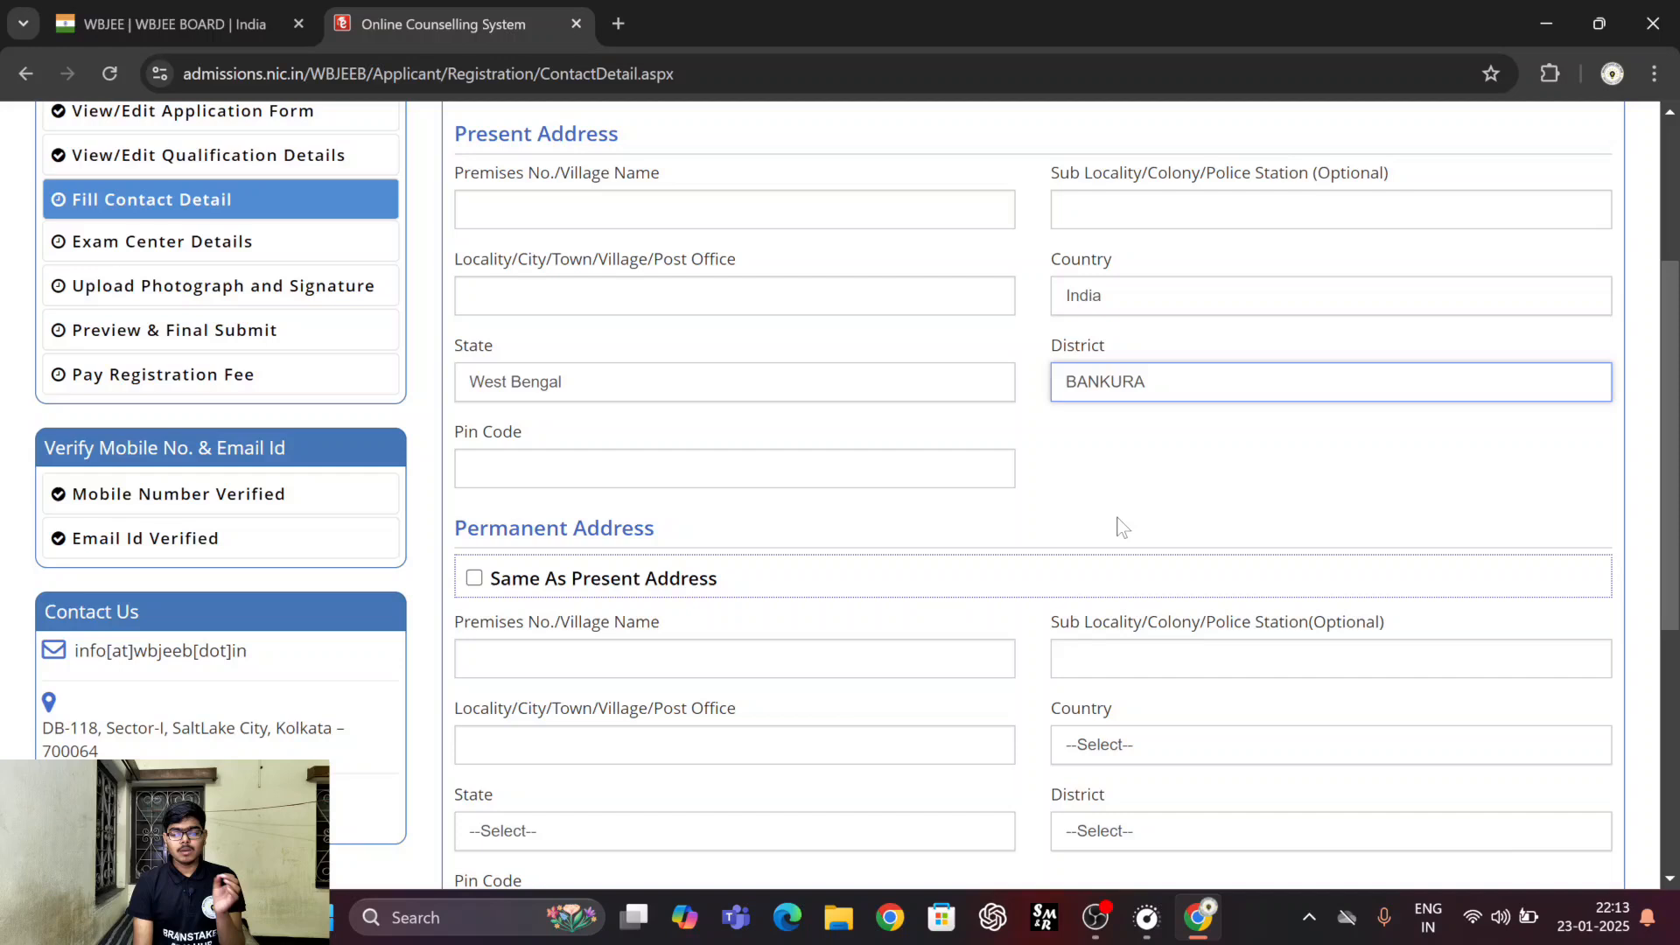
left_click(848, 472)
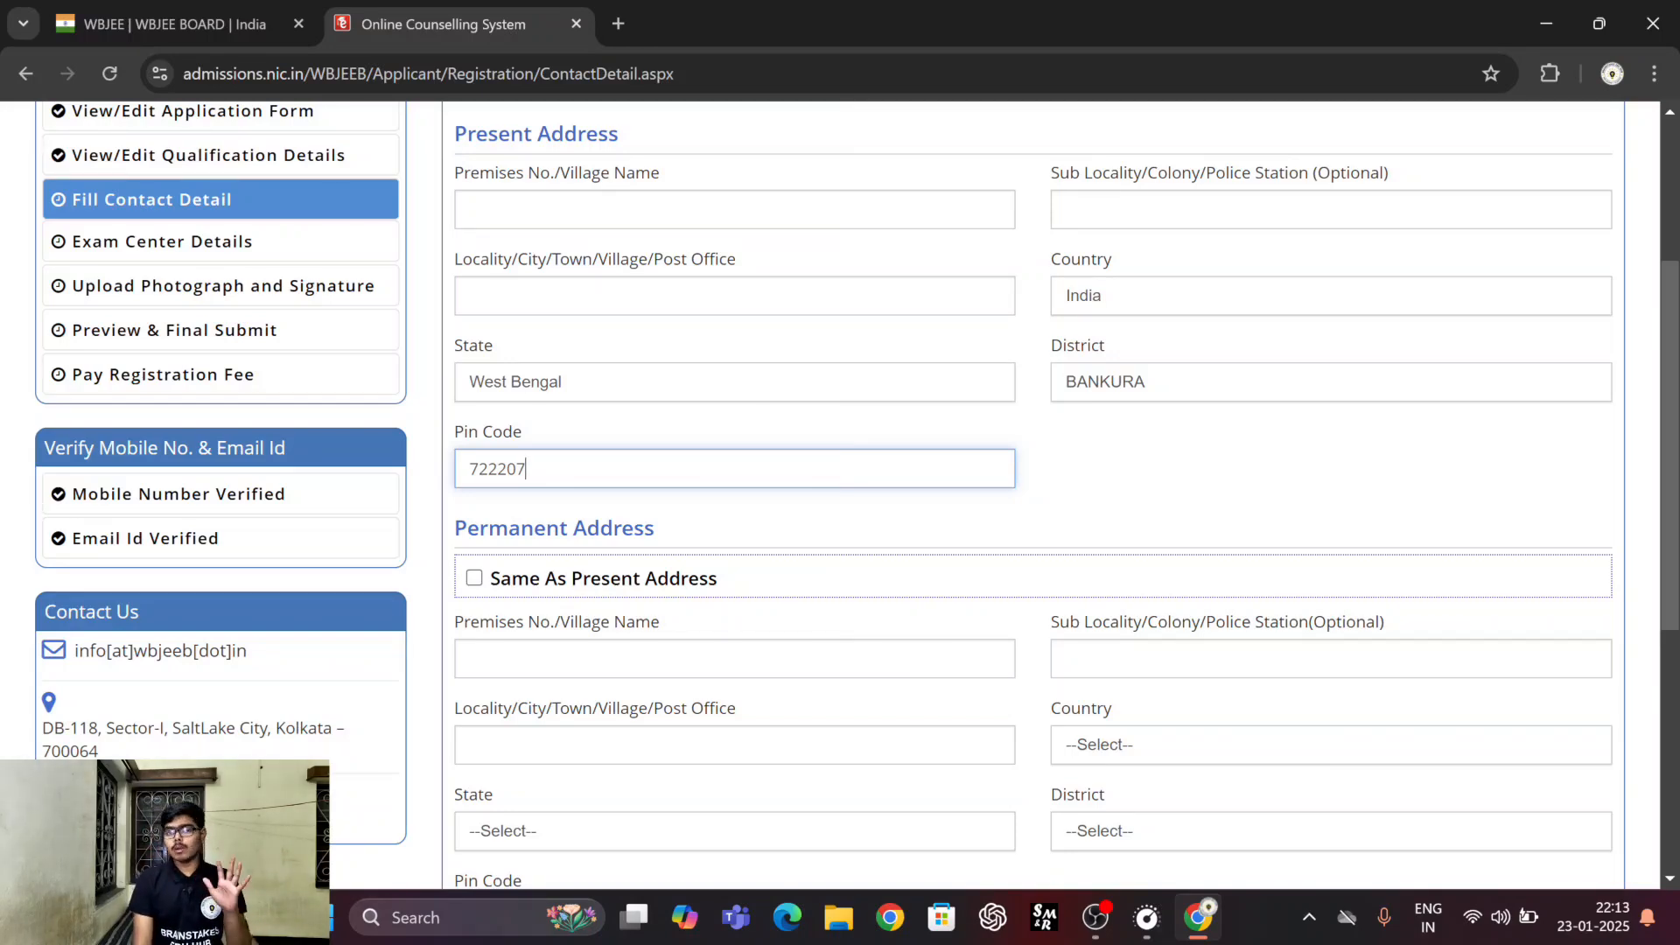
Try to mark the permanent address as the same as the present address and save the contact details.
scroll(1043, 512, "down", 3)
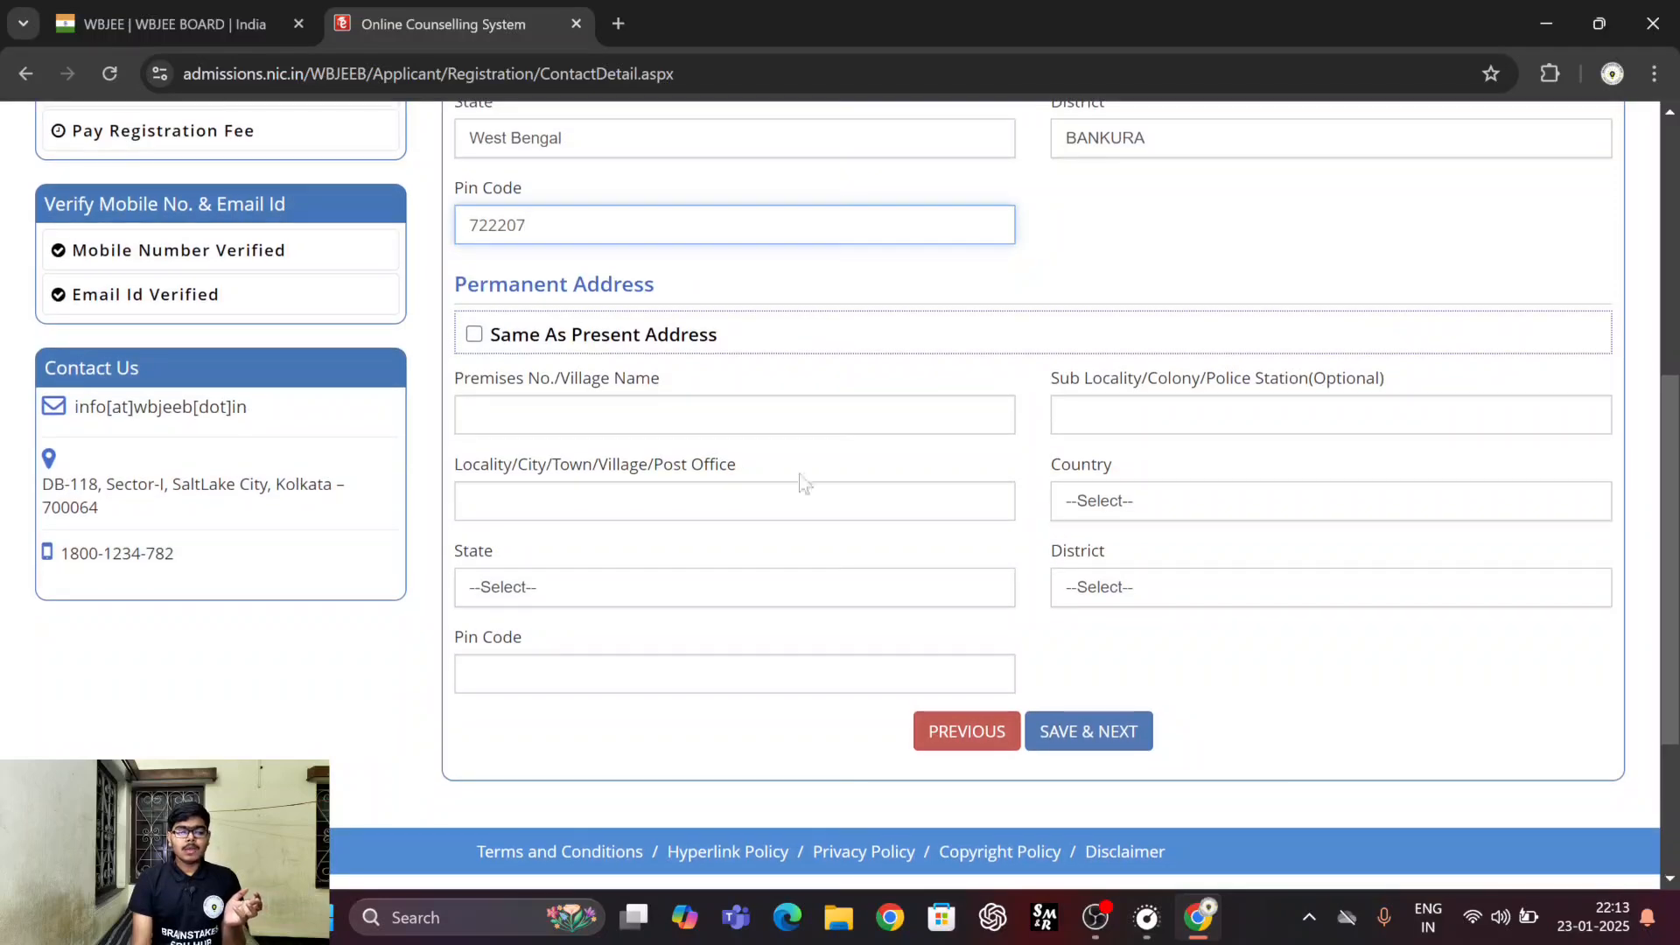
scroll(927, 364, "up", 2)
scroll(771, 320, "up", 2)
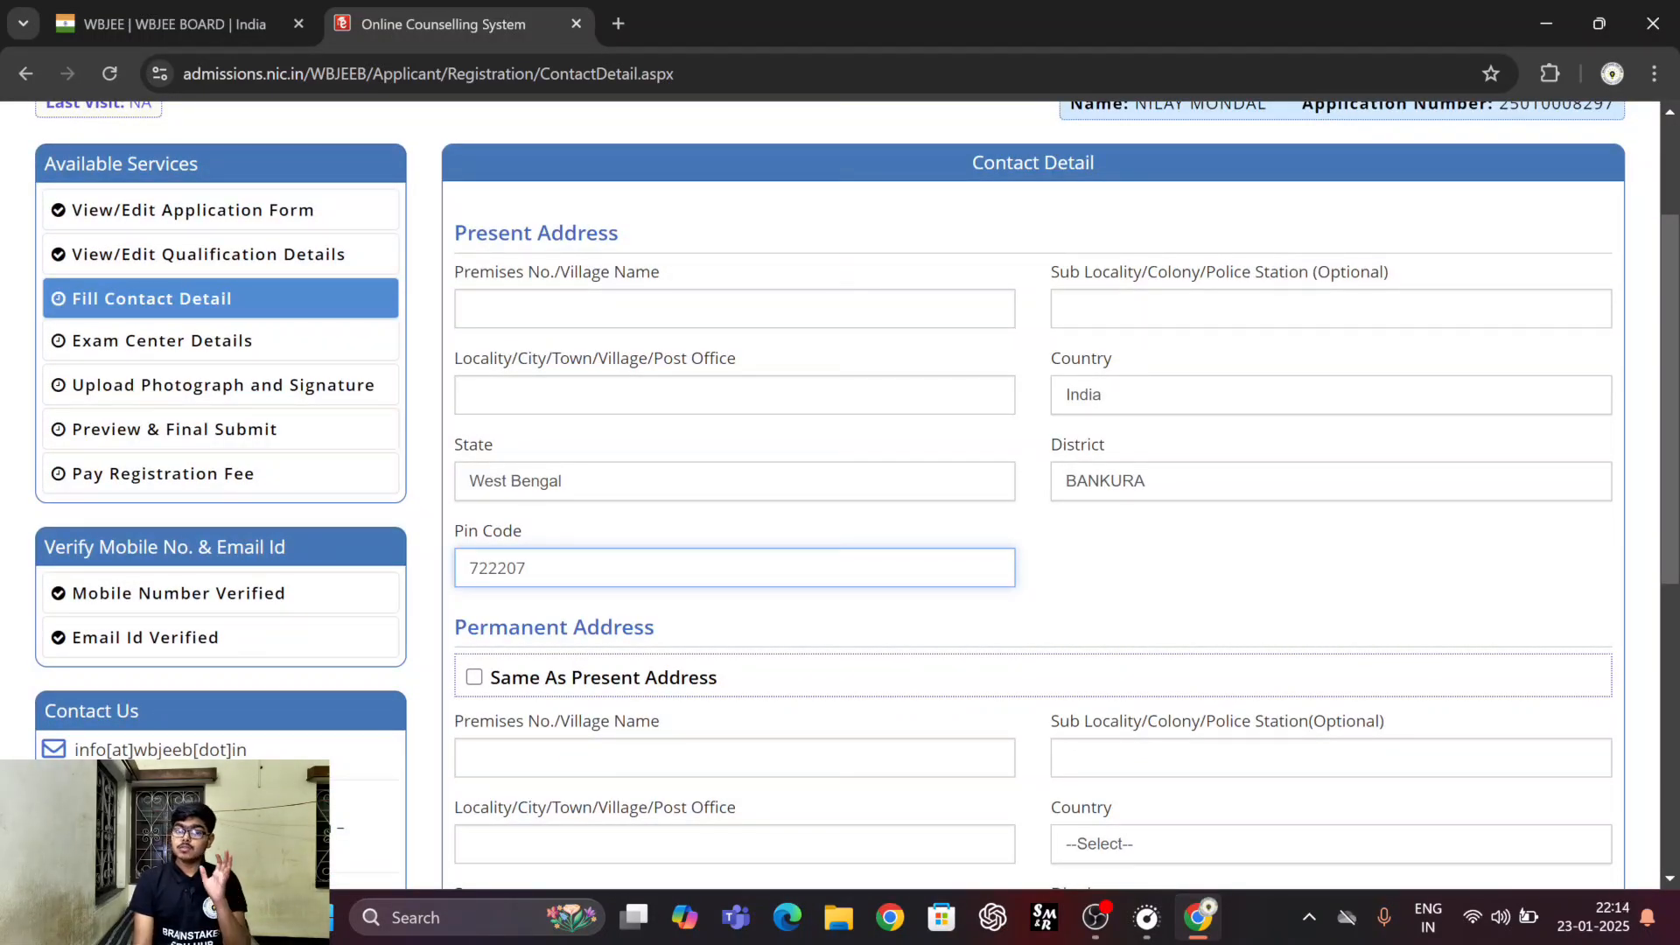
left_click(477, 682)
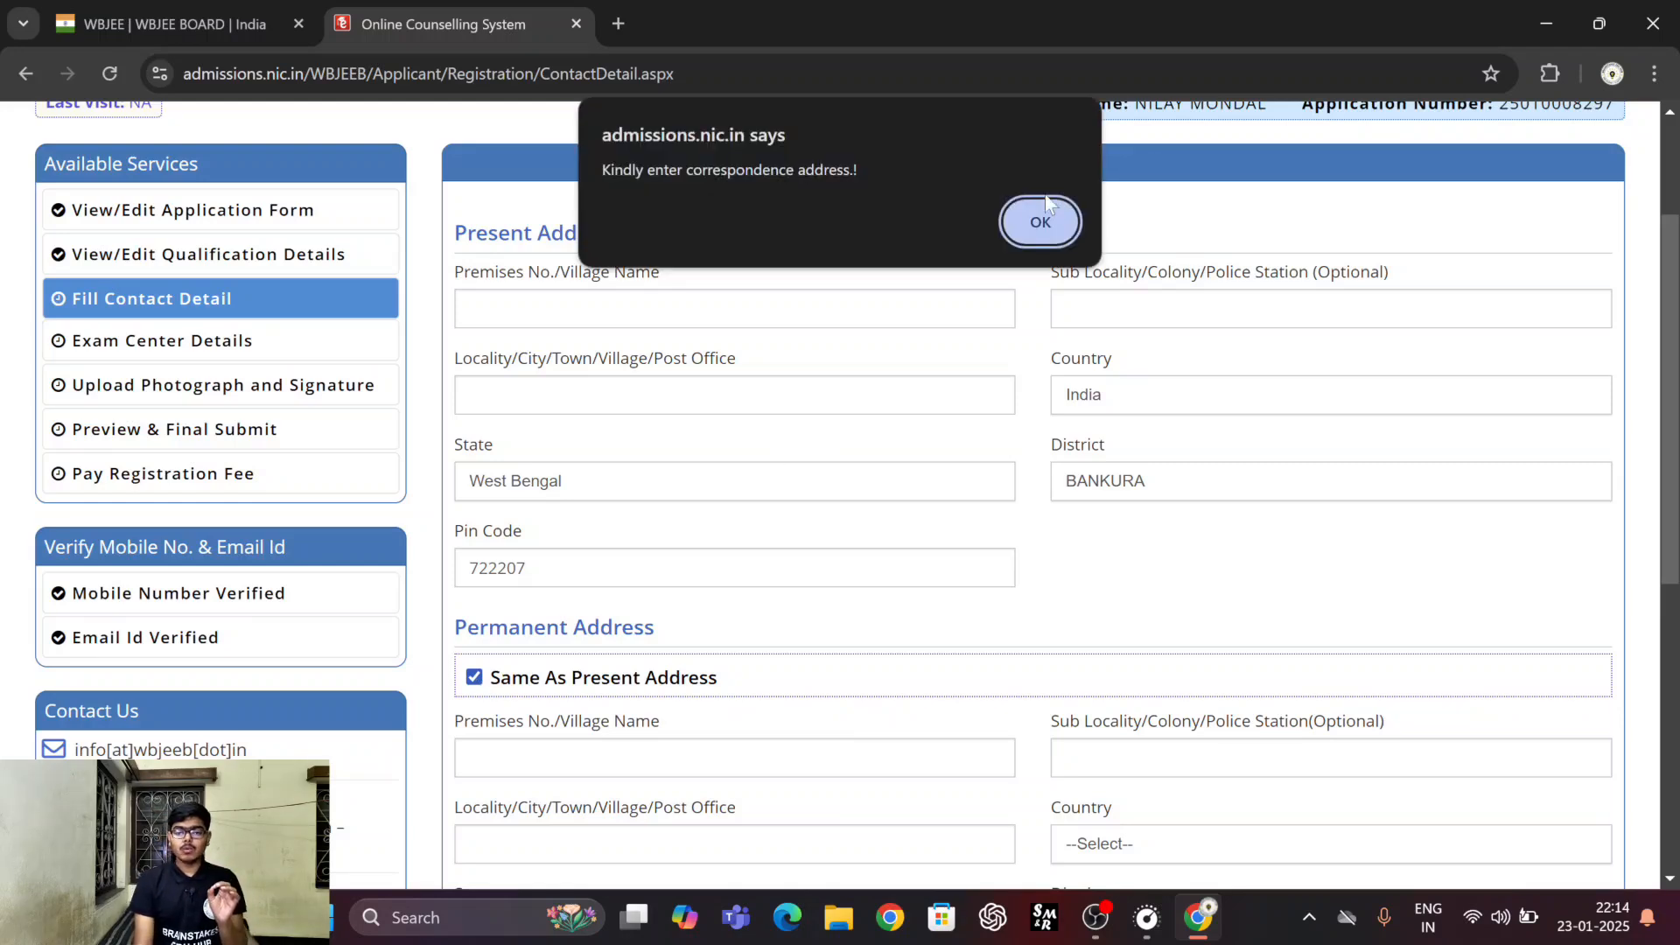
left_click(1018, 226)
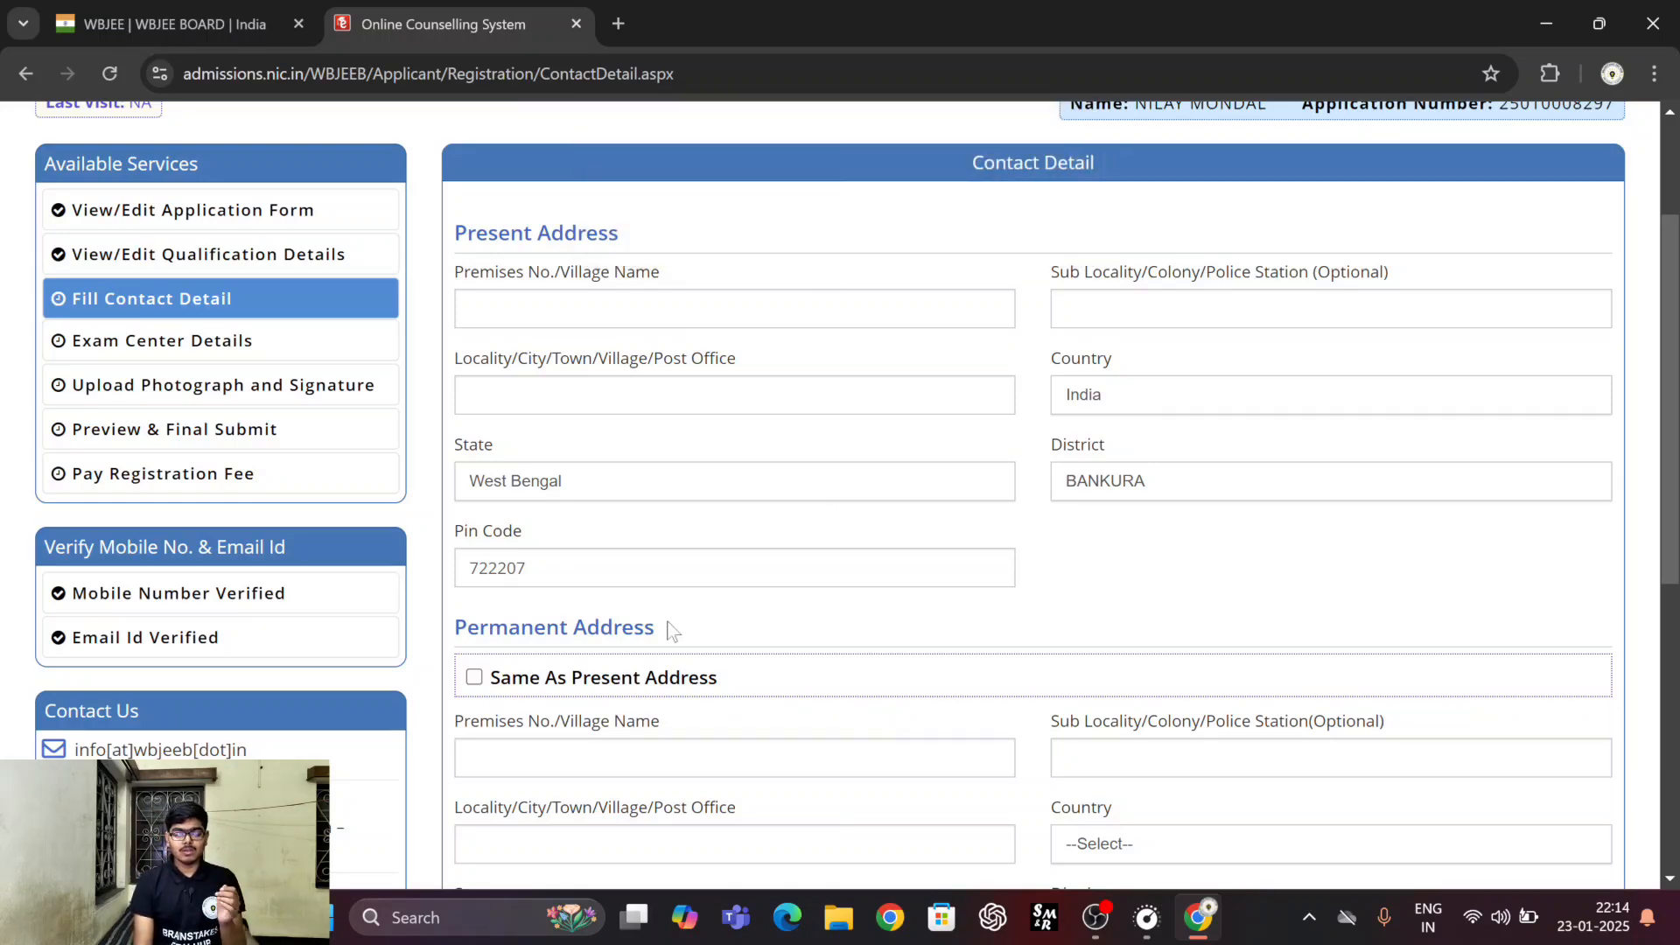
scroll(647, 623, "down", 1)
scroll(648, 604, "down", 5)
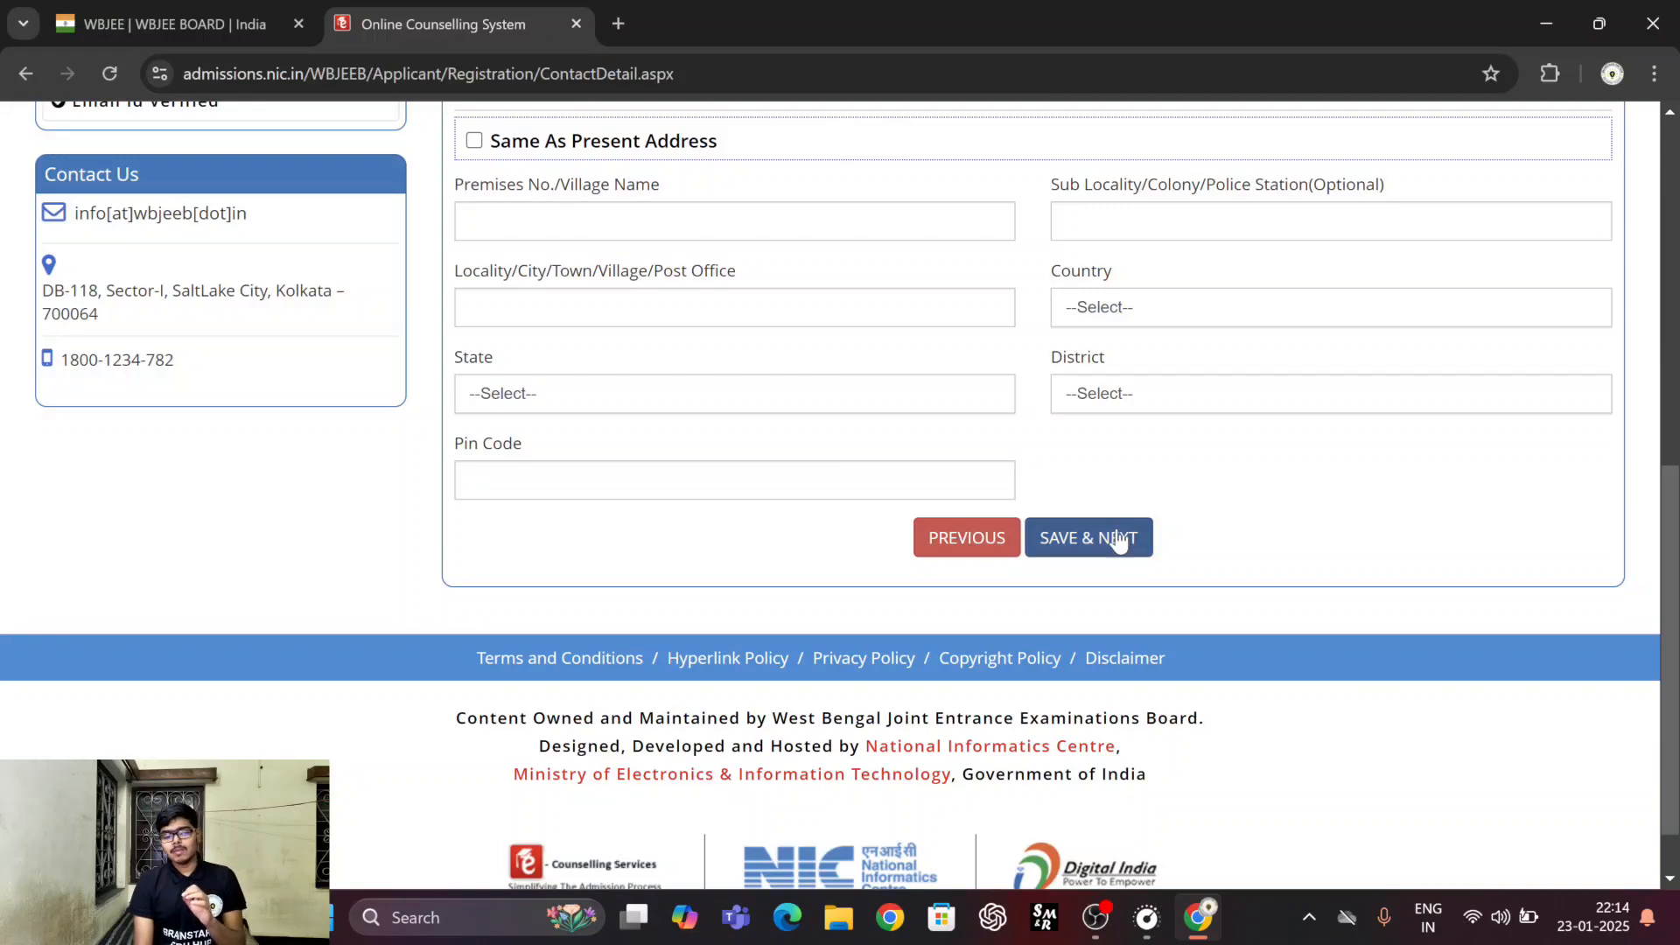
left_click(1119, 540)
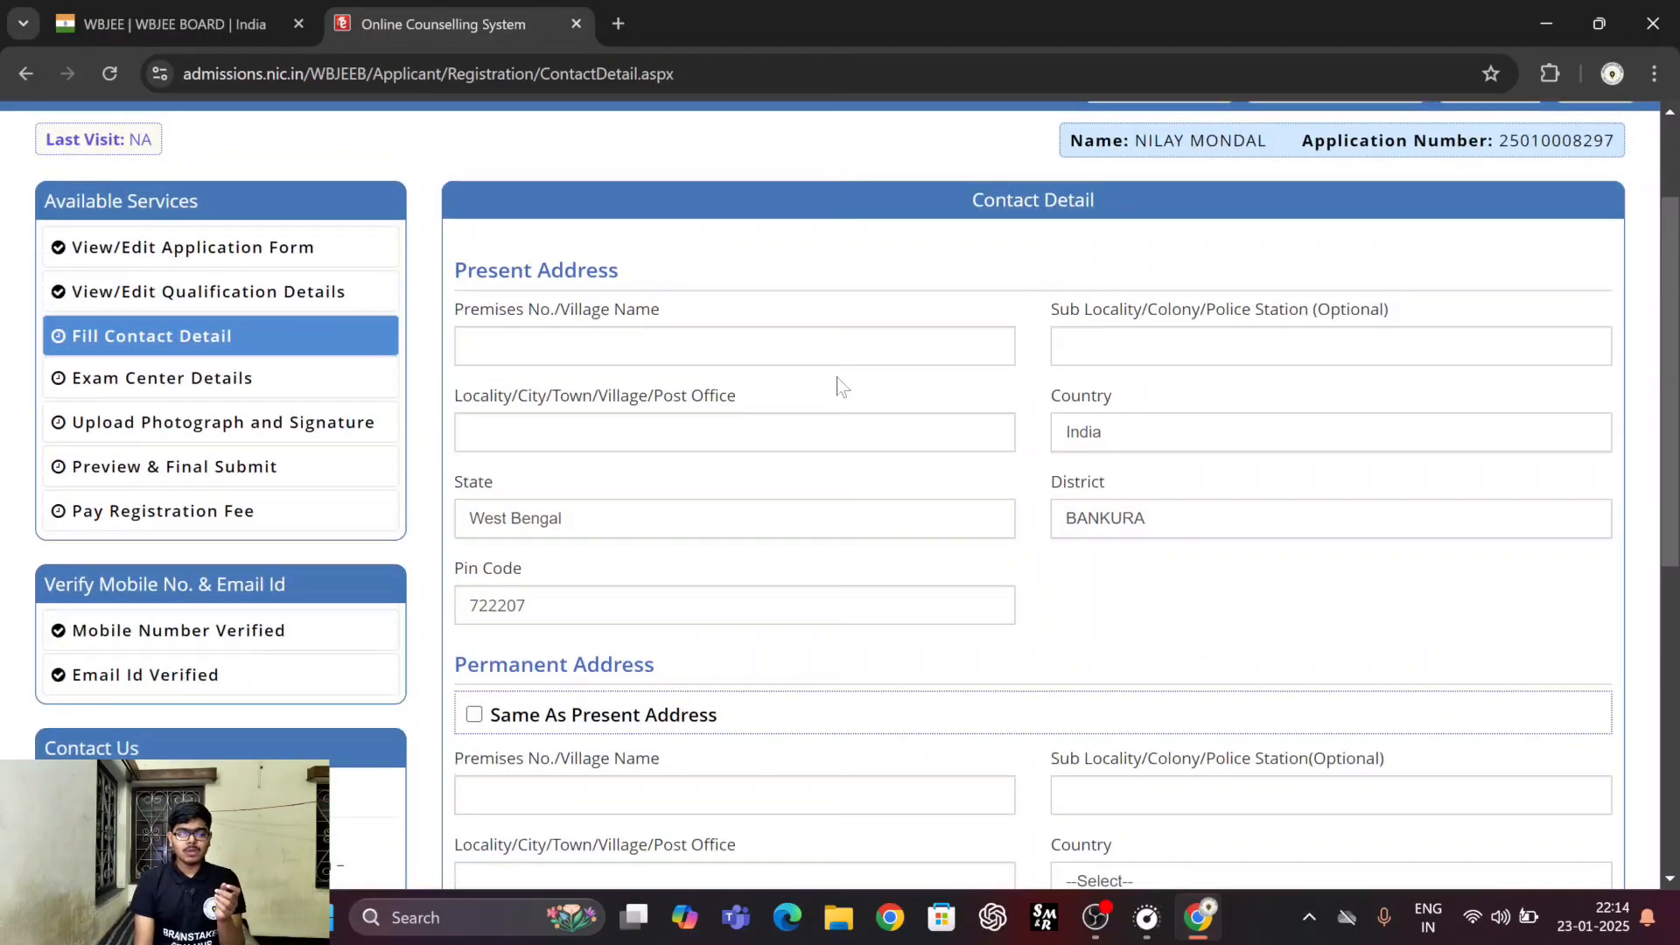
Fill in the present address's premises and locality, mark the permanent address as the same, and save the contact details.
left_click(734, 347)
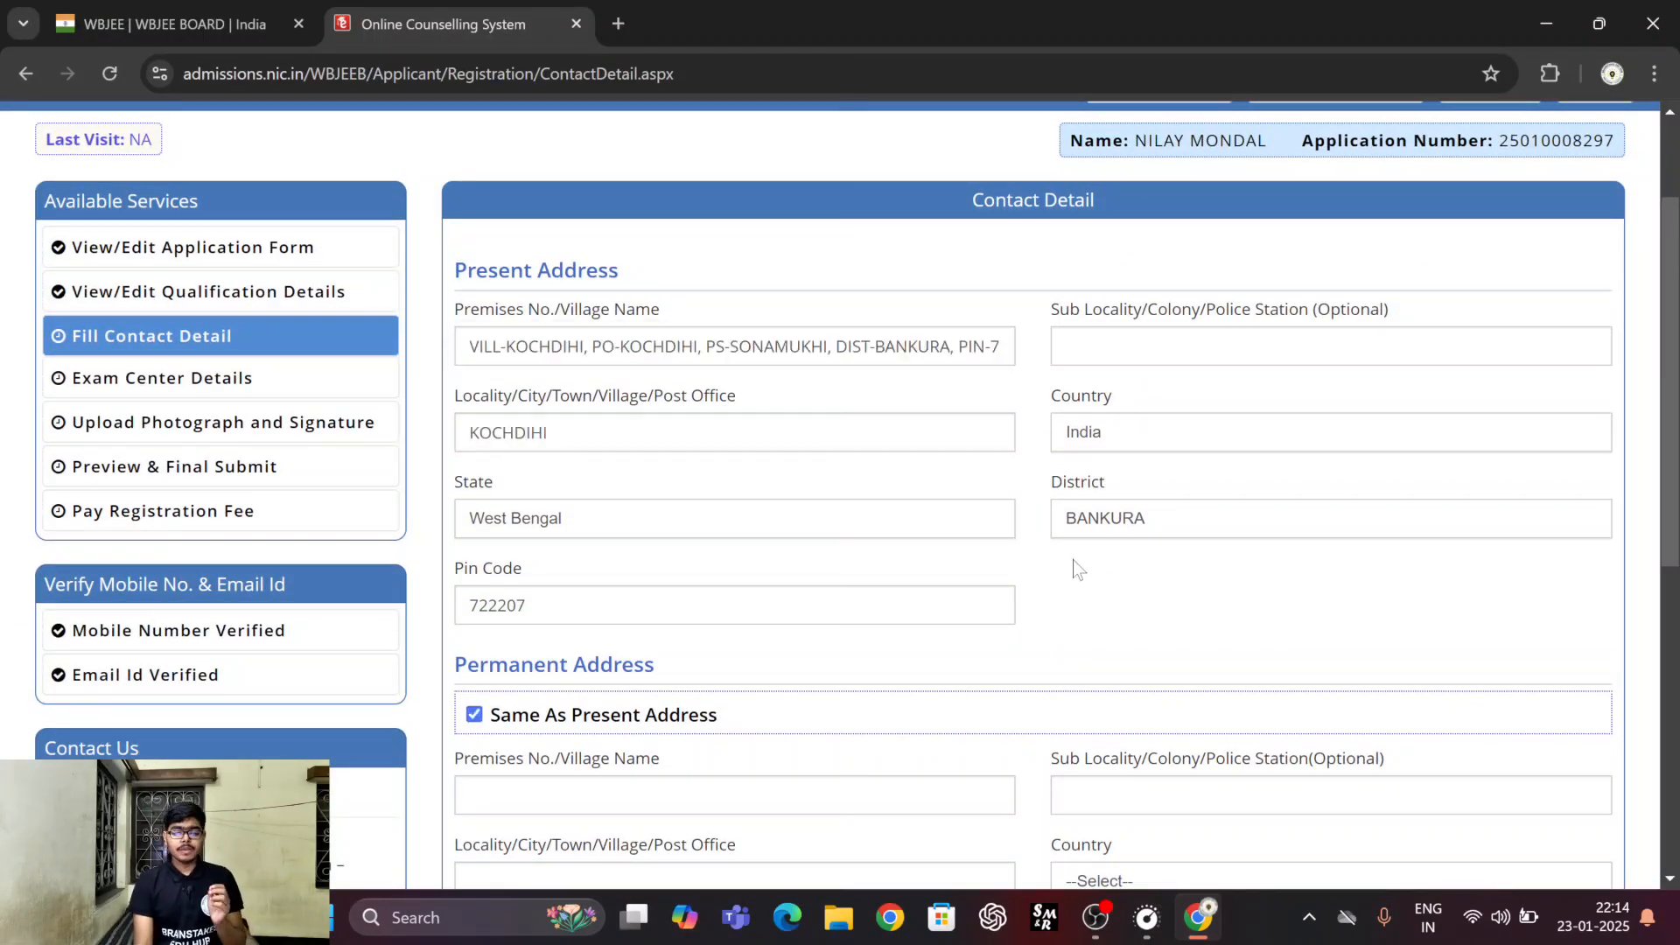
scroll(1073, 560, "down", 1)
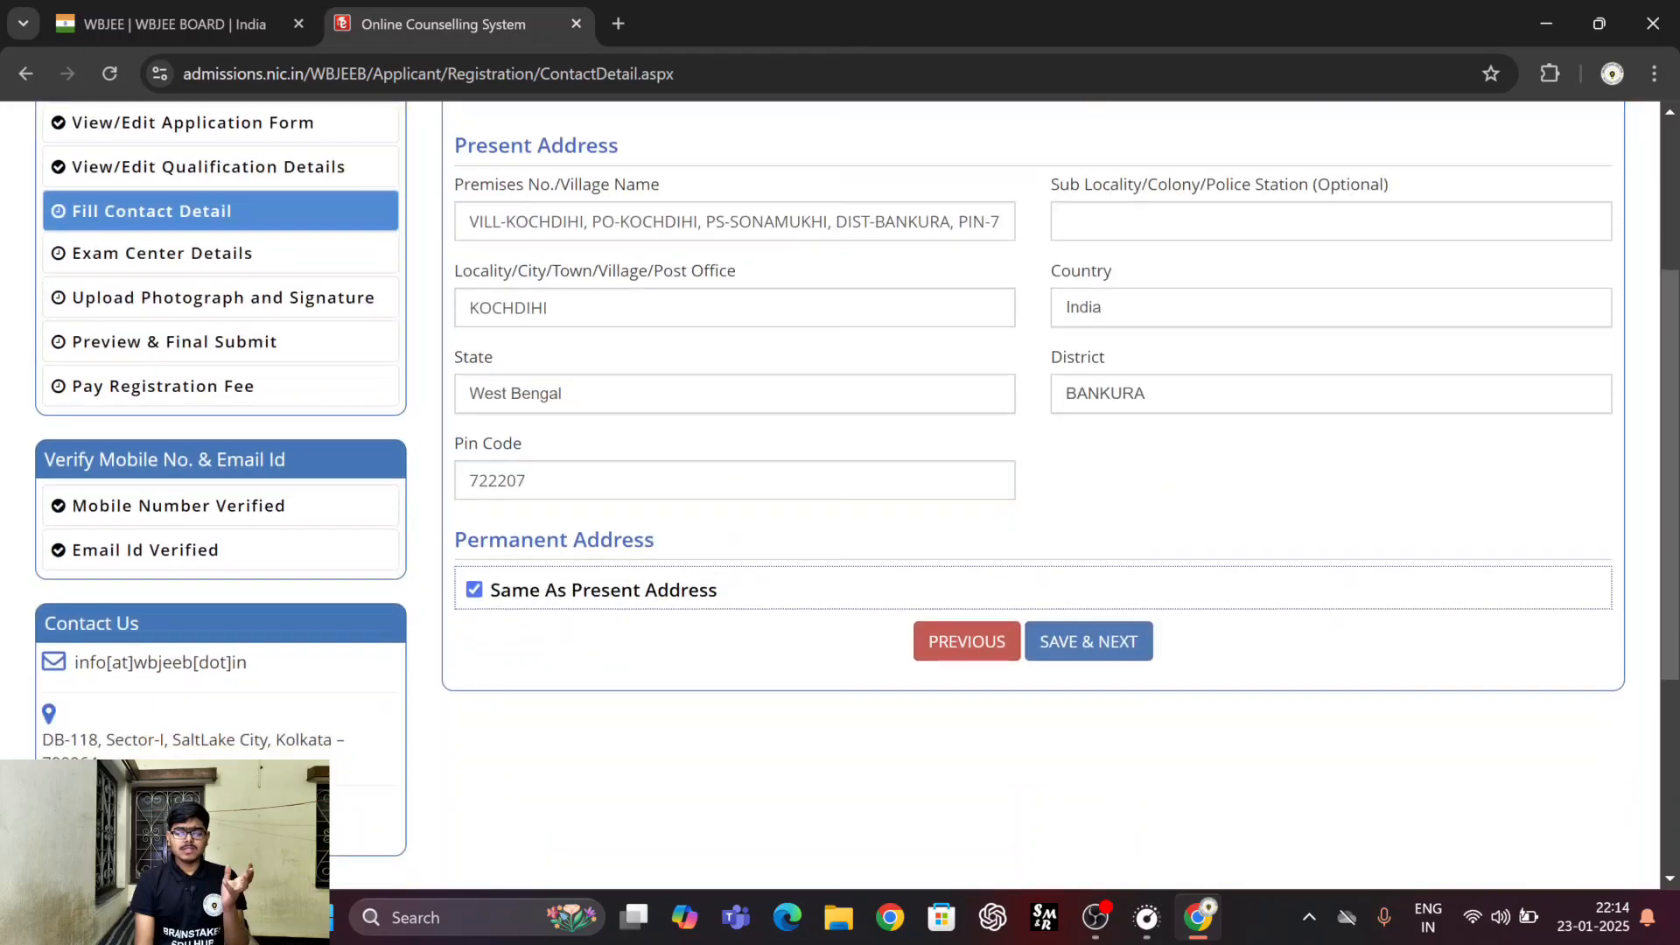
scroll(933, 458, "up", 3)
scroll(840, 485, "down", 7)
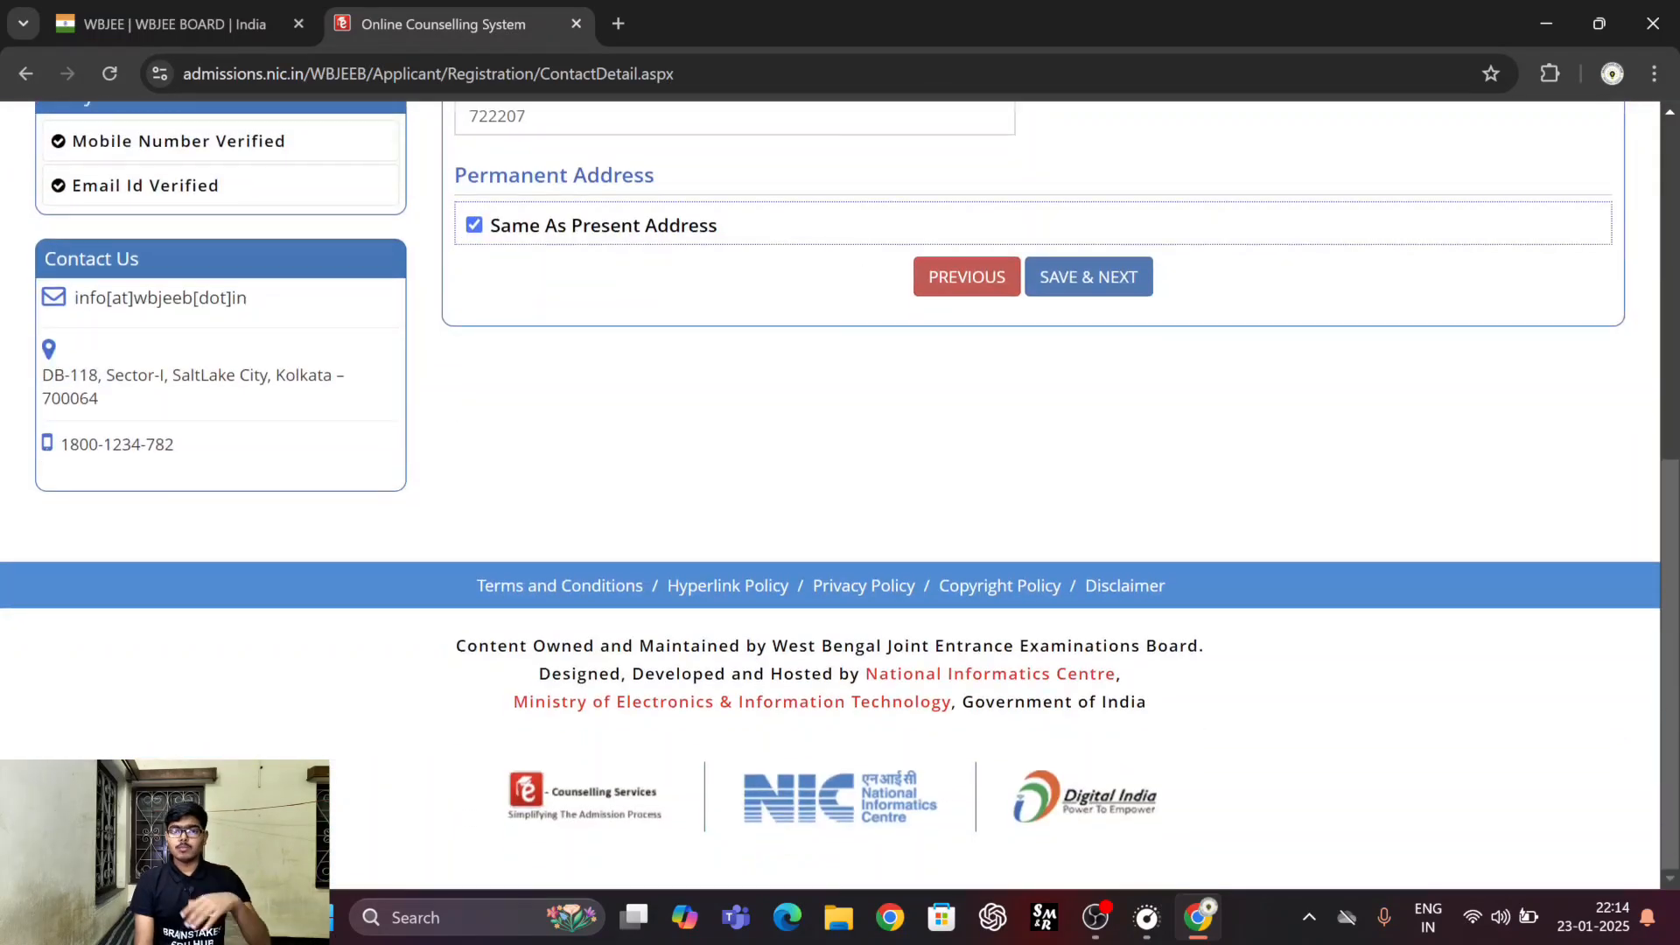
scroll(910, 412, "up", 4)
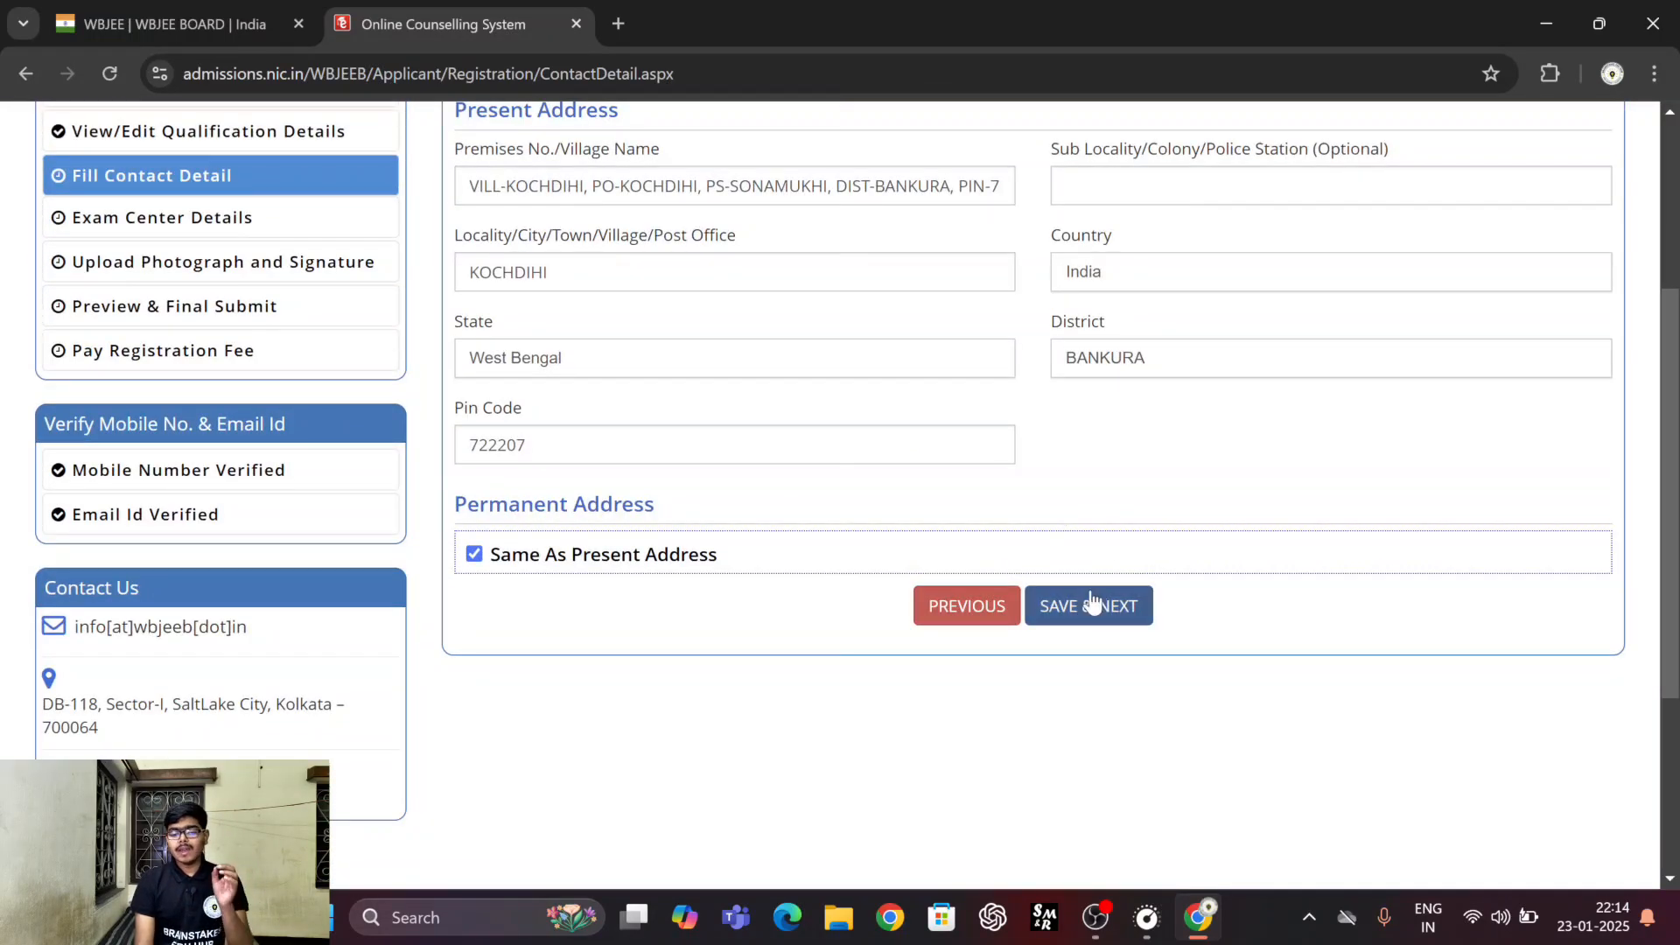
left_click(1092, 600)
left_click(792, 560)
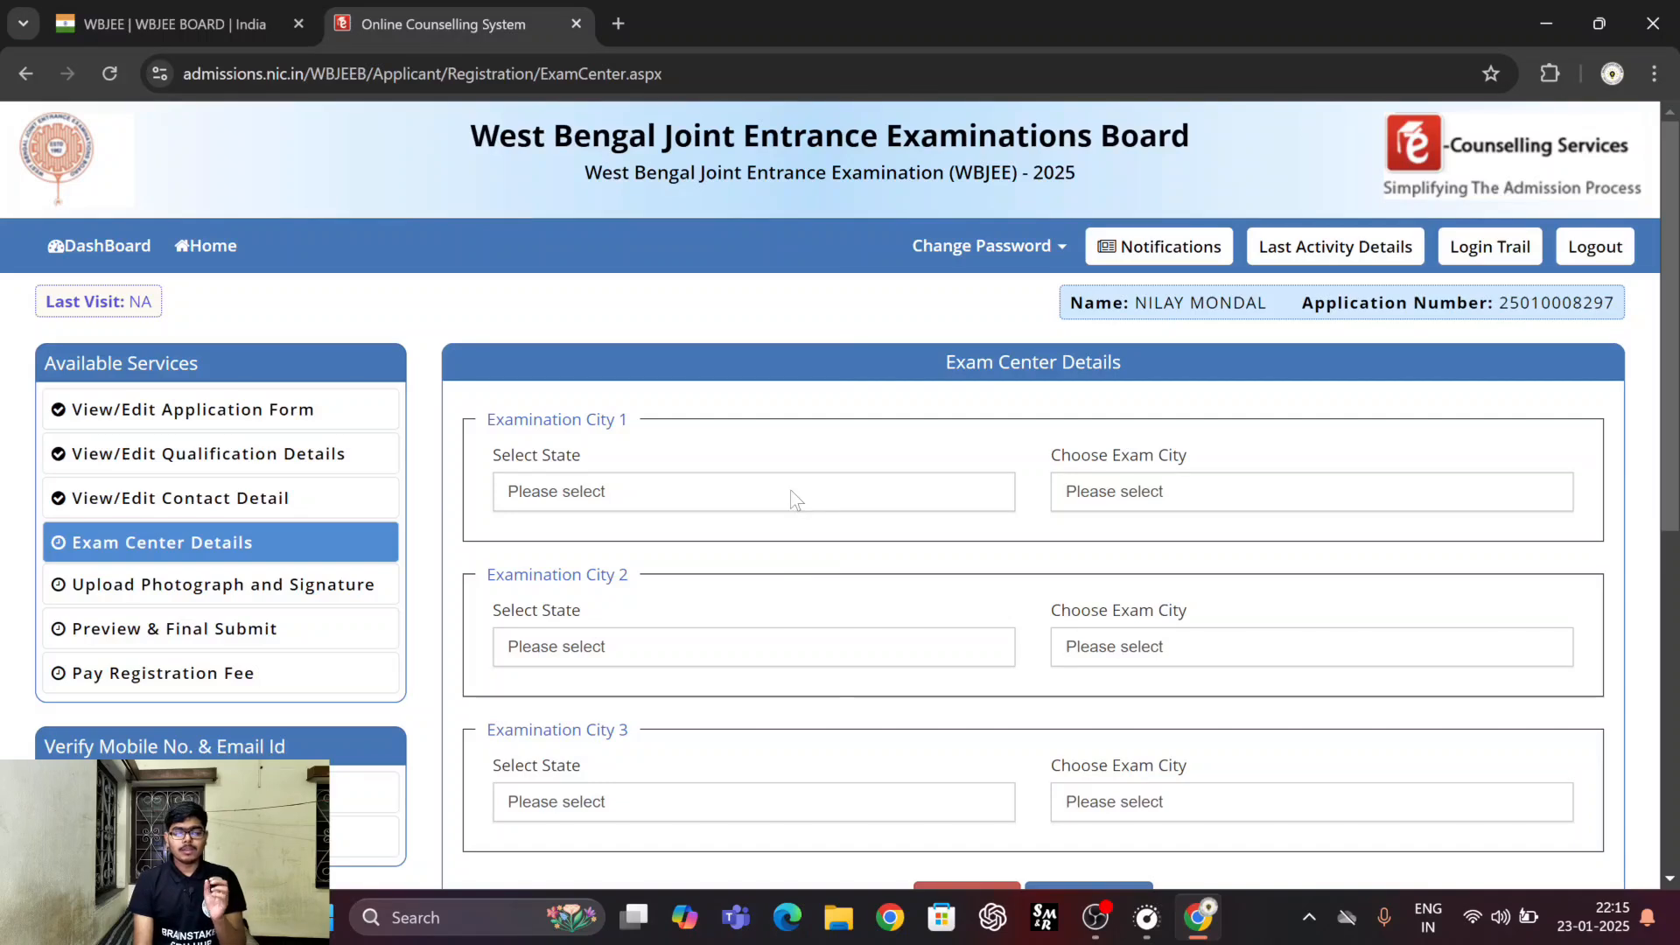
Set Examination City 1 to West Bengal and Bankura - Bishnupur.
scroll(793, 497, "down", 2)
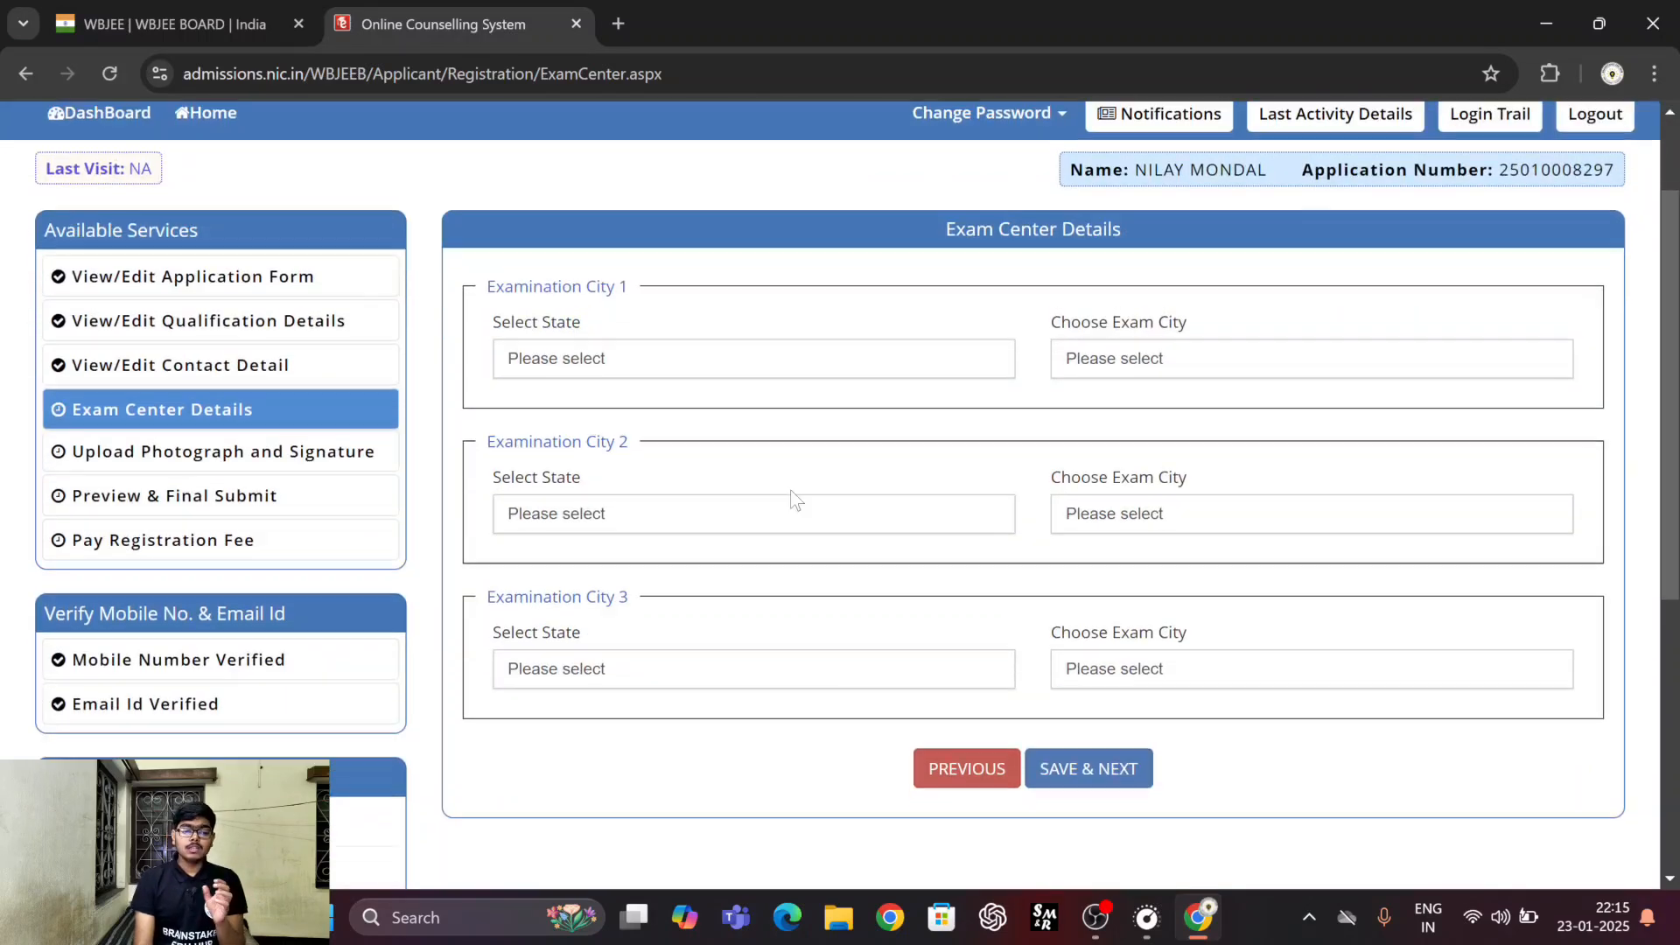
left_click(687, 375)
left_click(589, 476)
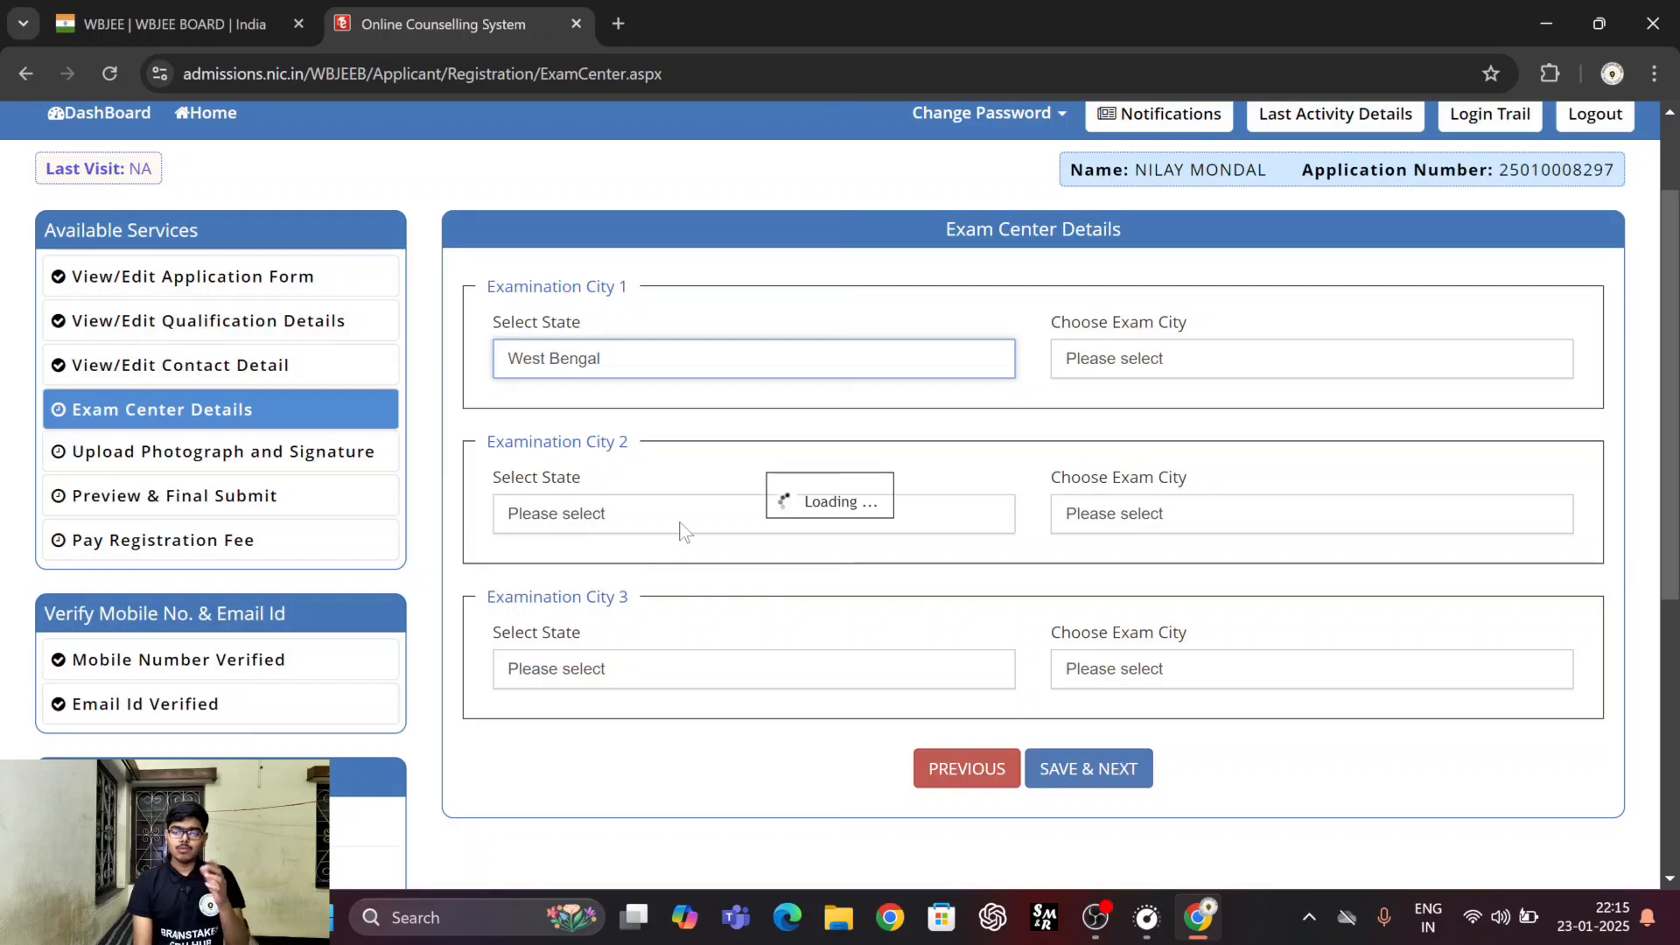
left_click(1147, 357)
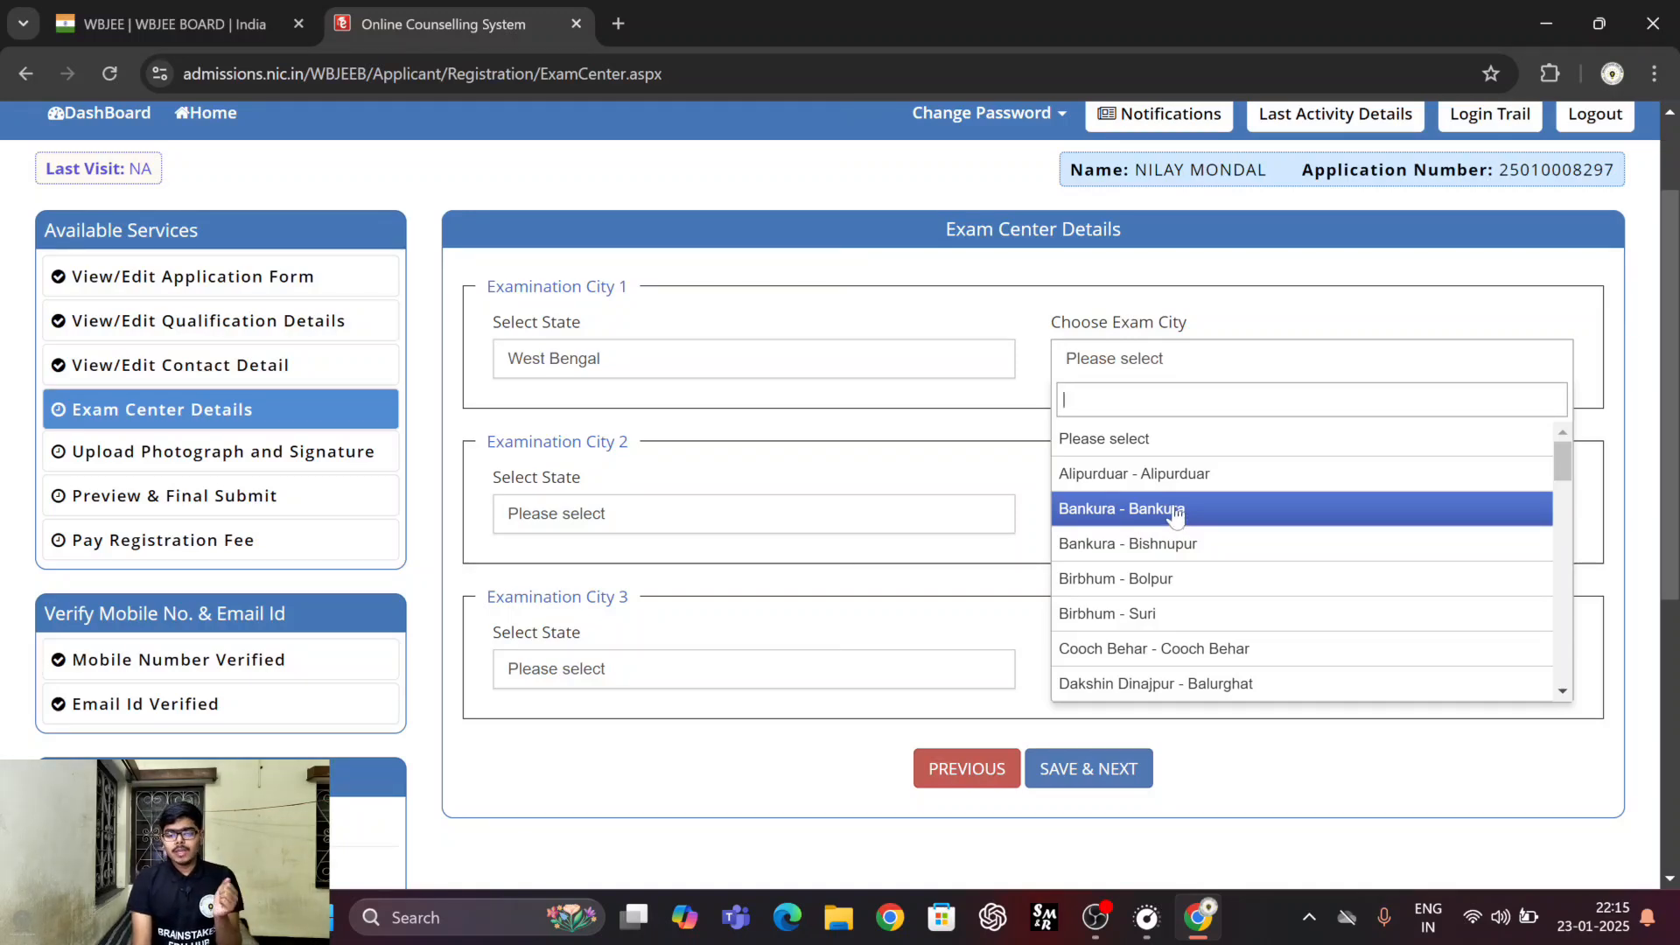
left_click(1164, 545)
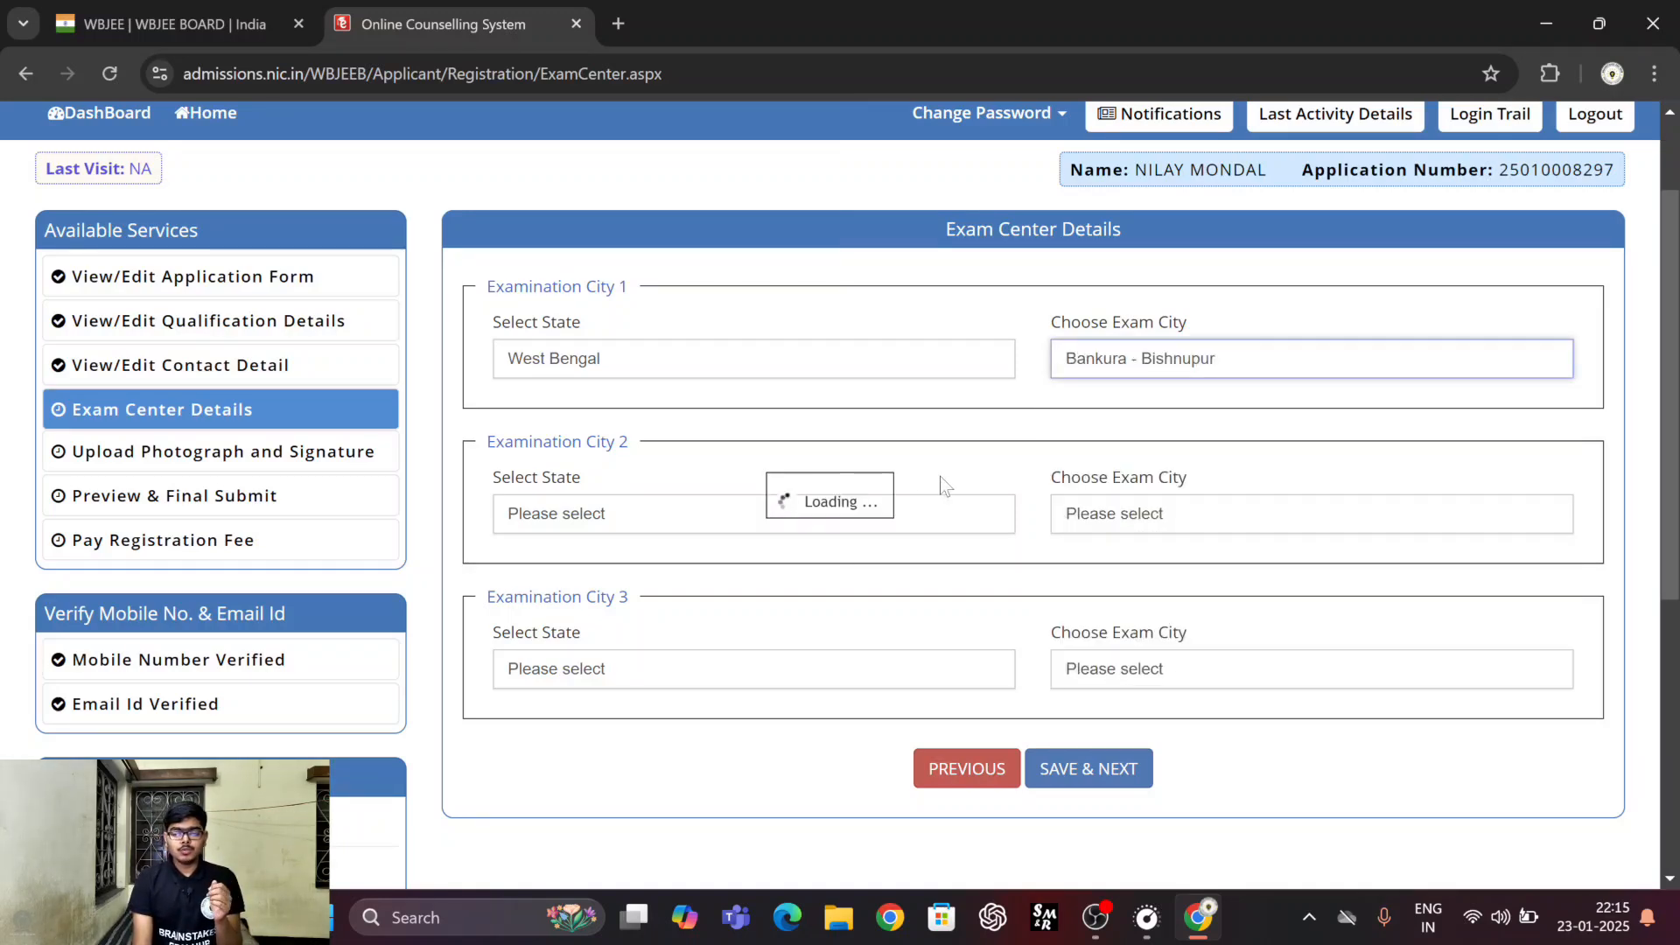
Set Examination City 2 to West Bengal and Bankura - Bankura.
left_click(792, 524)
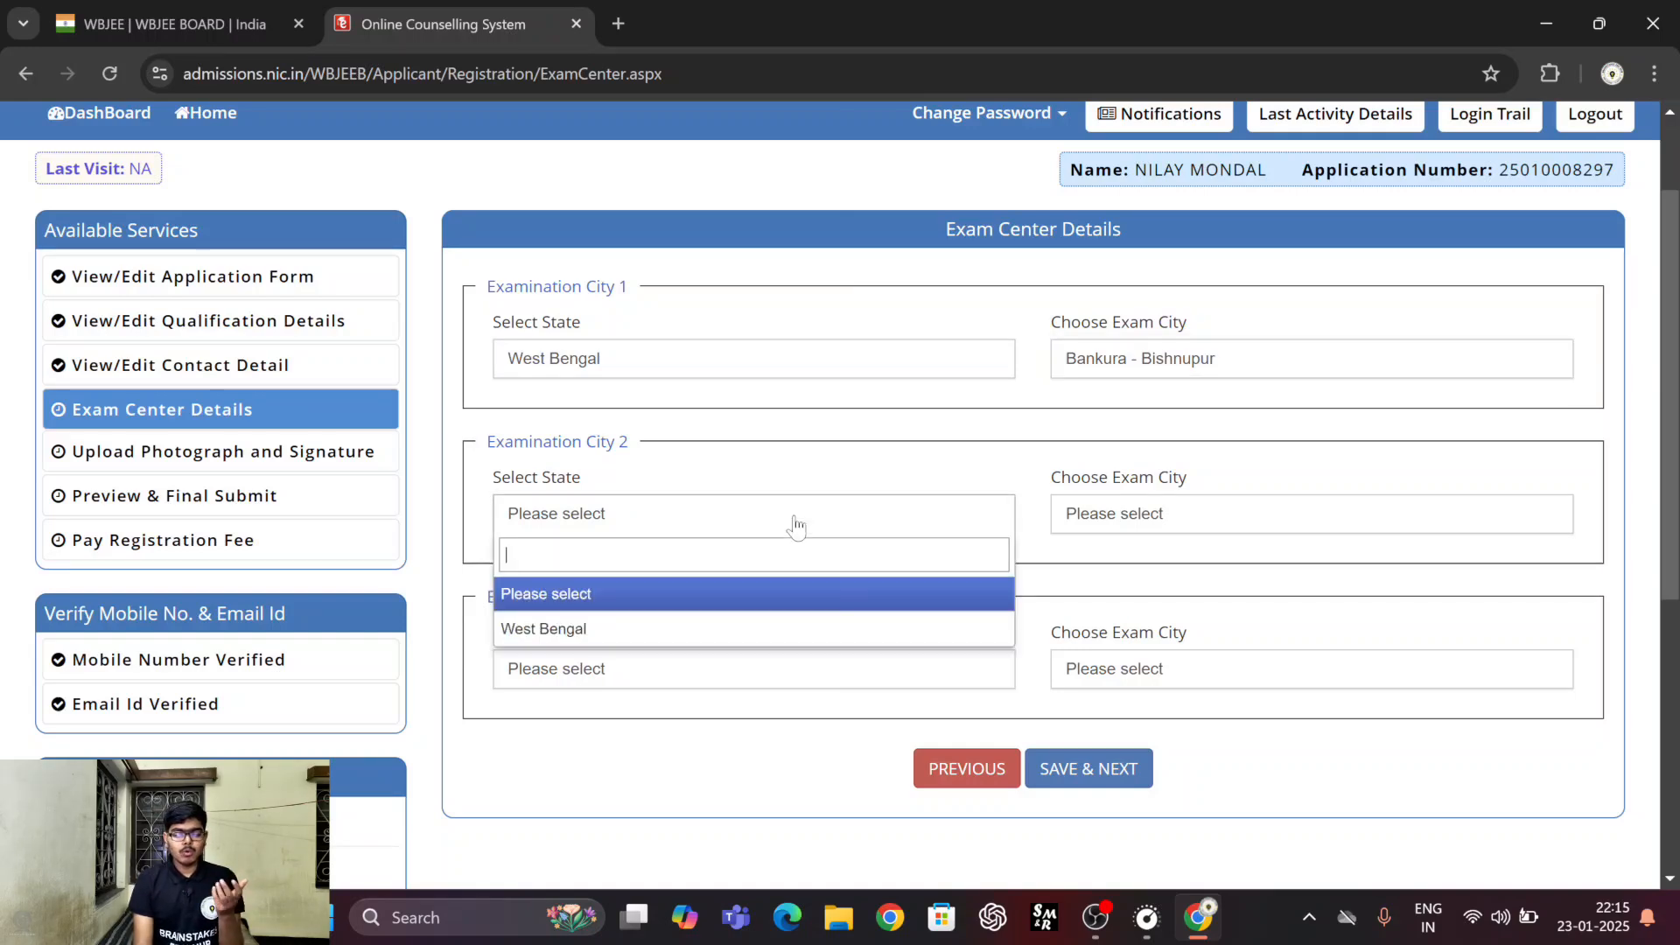
left_click(678, 630)
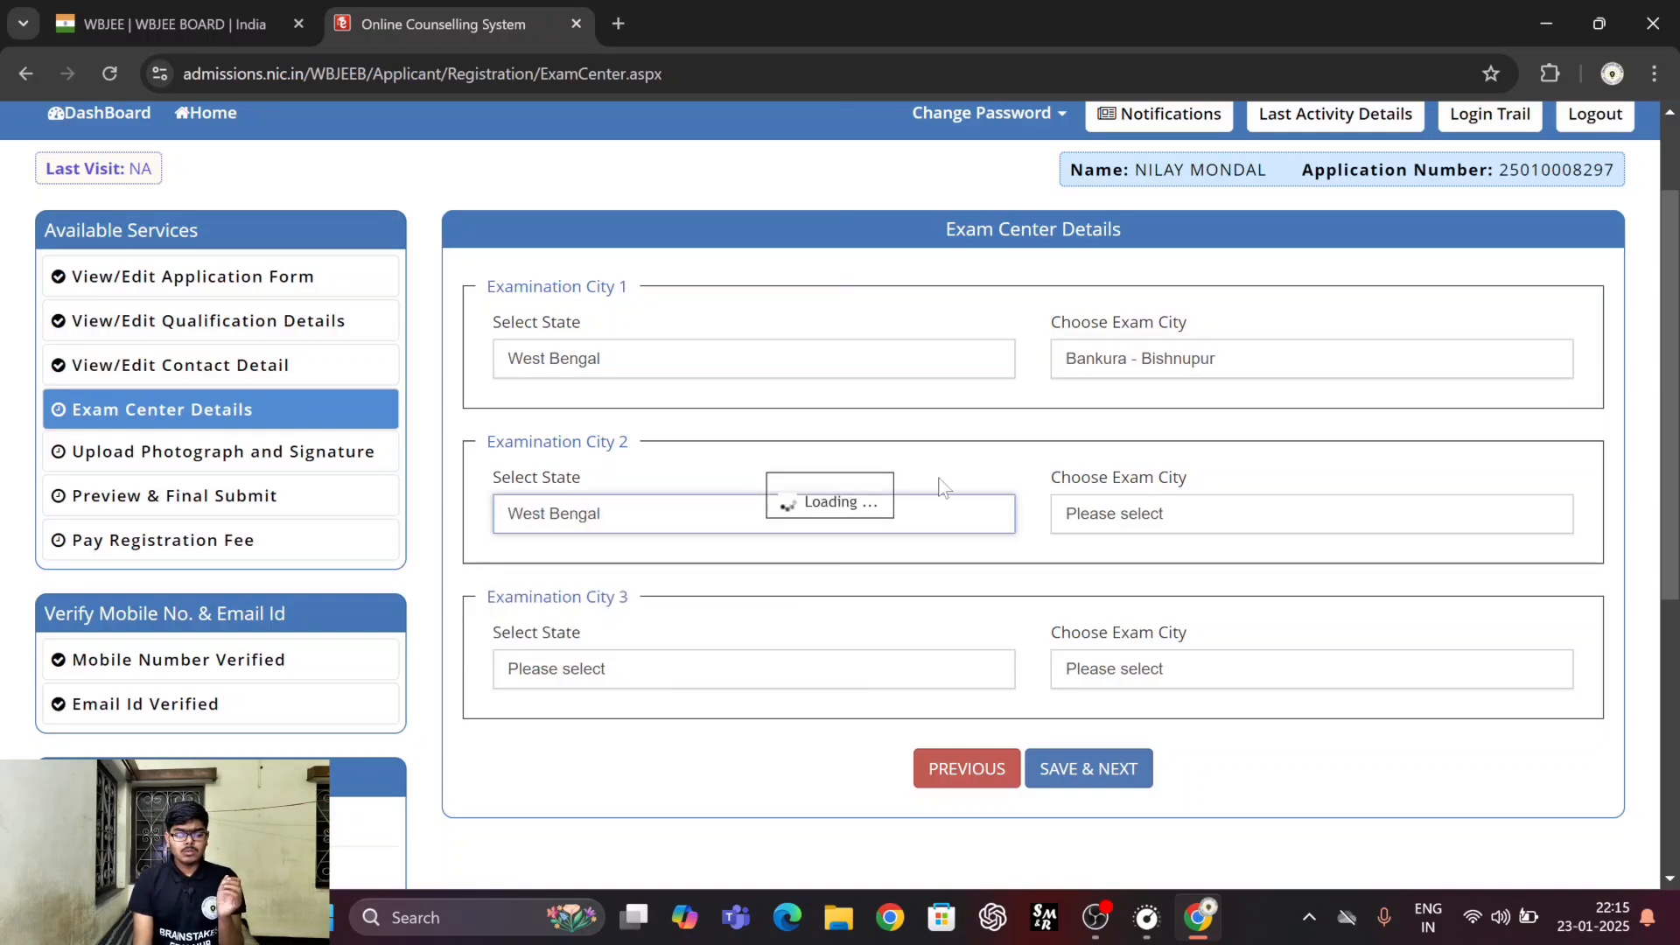
left_click(1112, 518)
left_click(1151, 666)
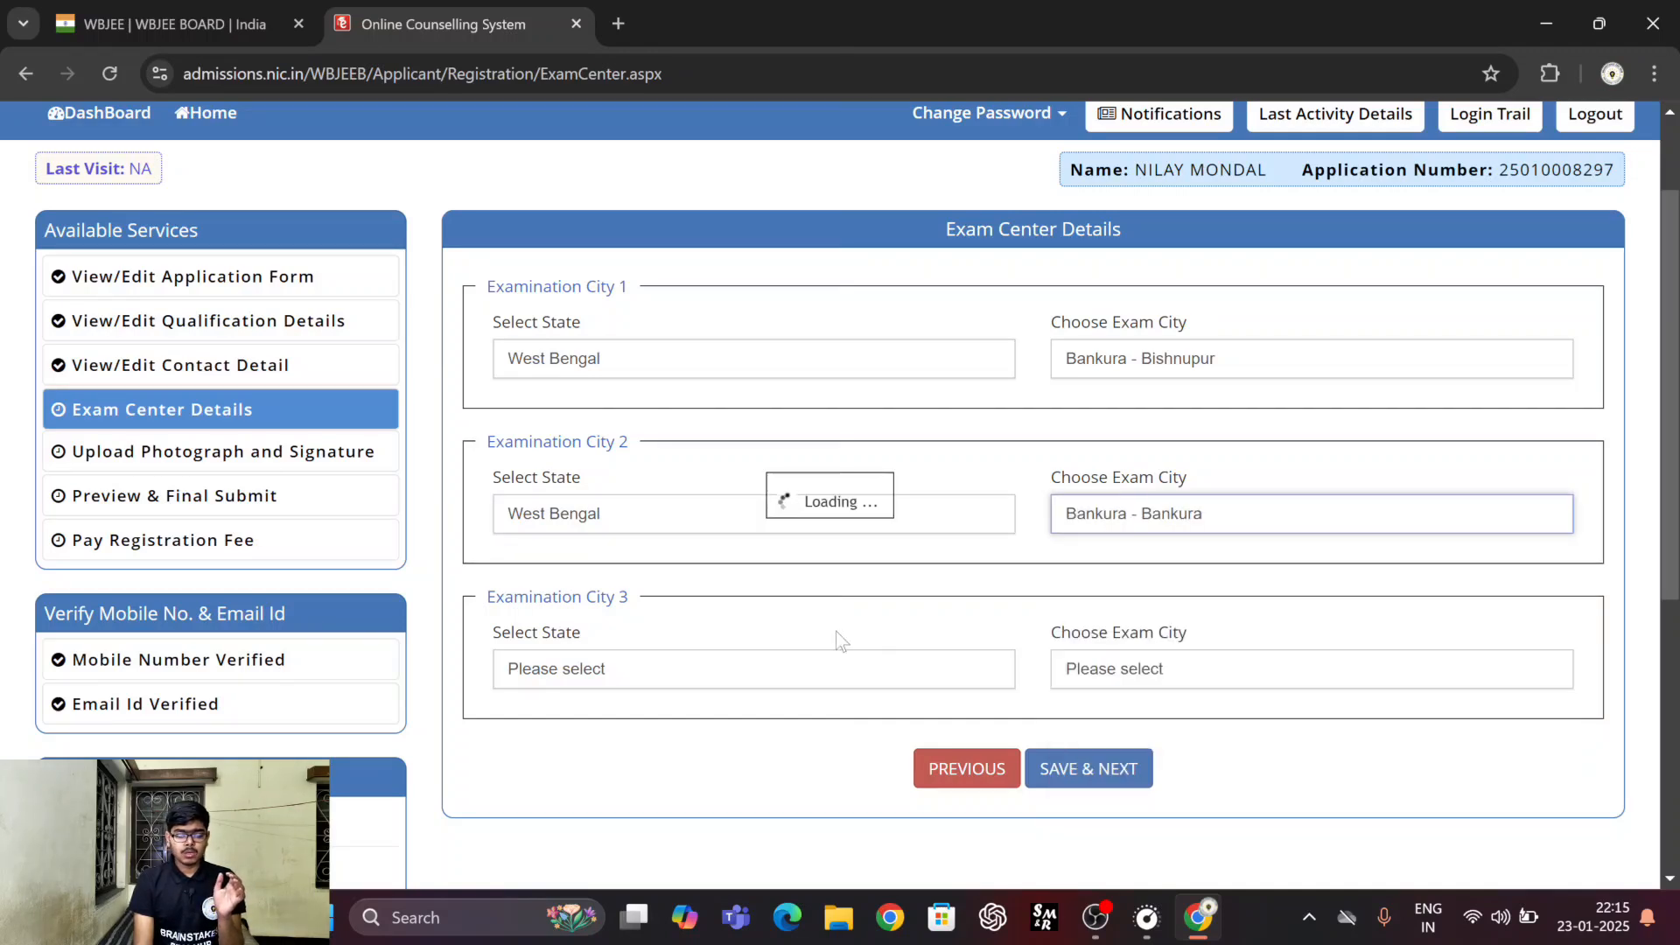
Set Examination City 3 to West Bengal and Paschim Burdwan - Durgapur, and save the exam center details.
left_click(767, 672)
left_click(679, 785)
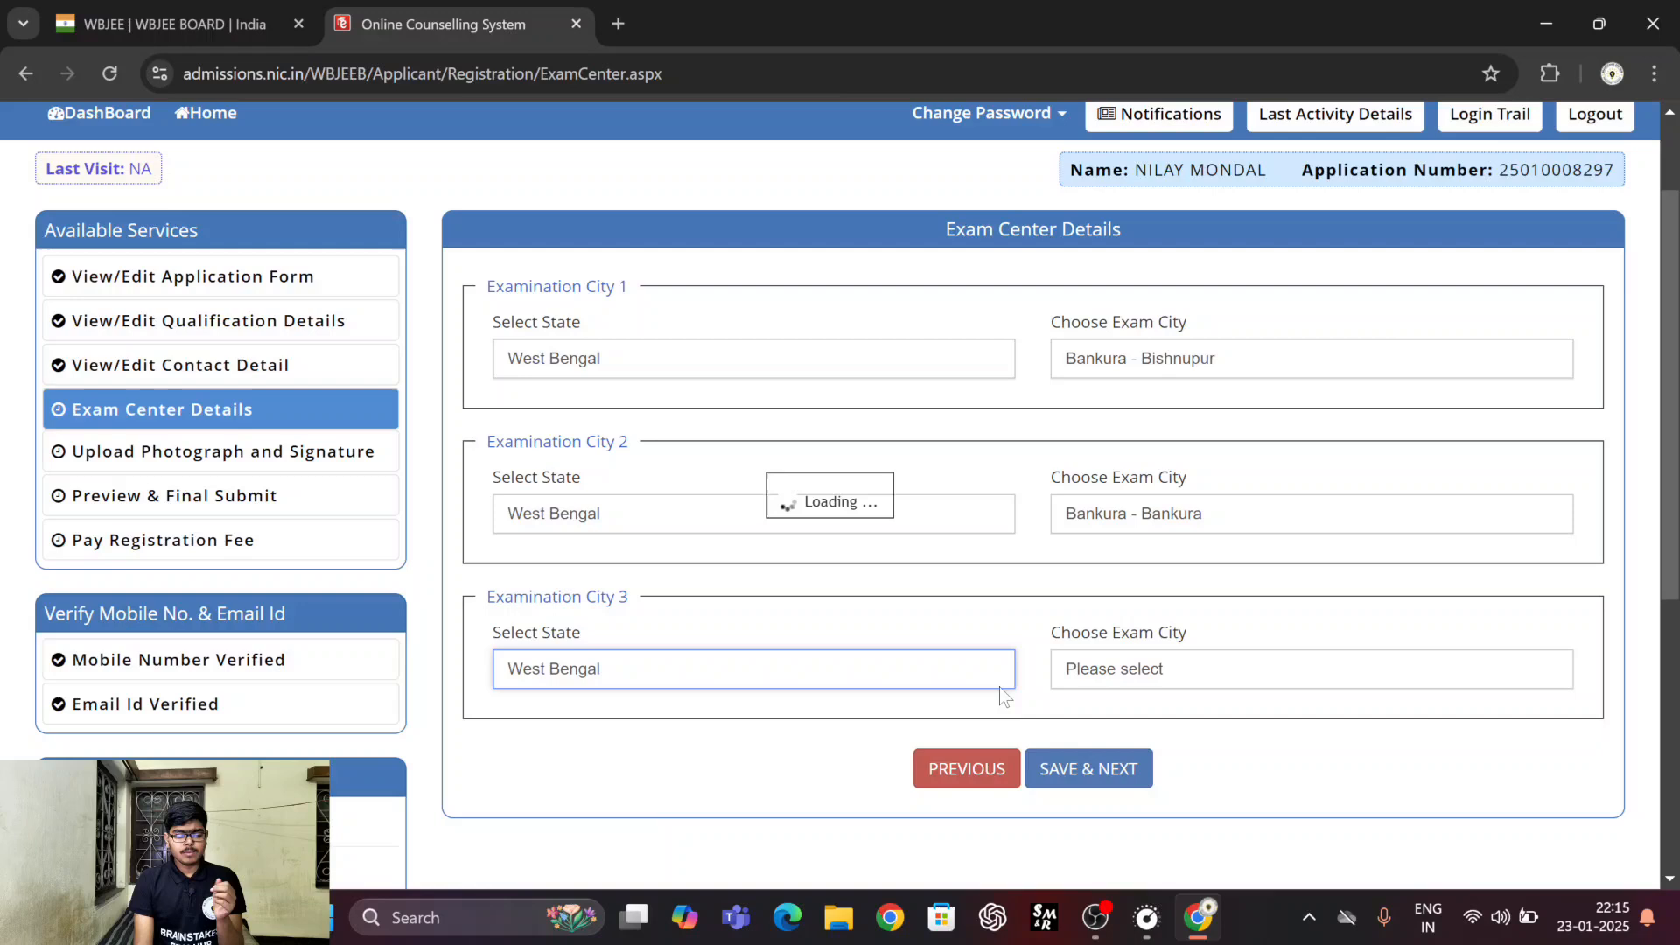
left_click(1093, 671)
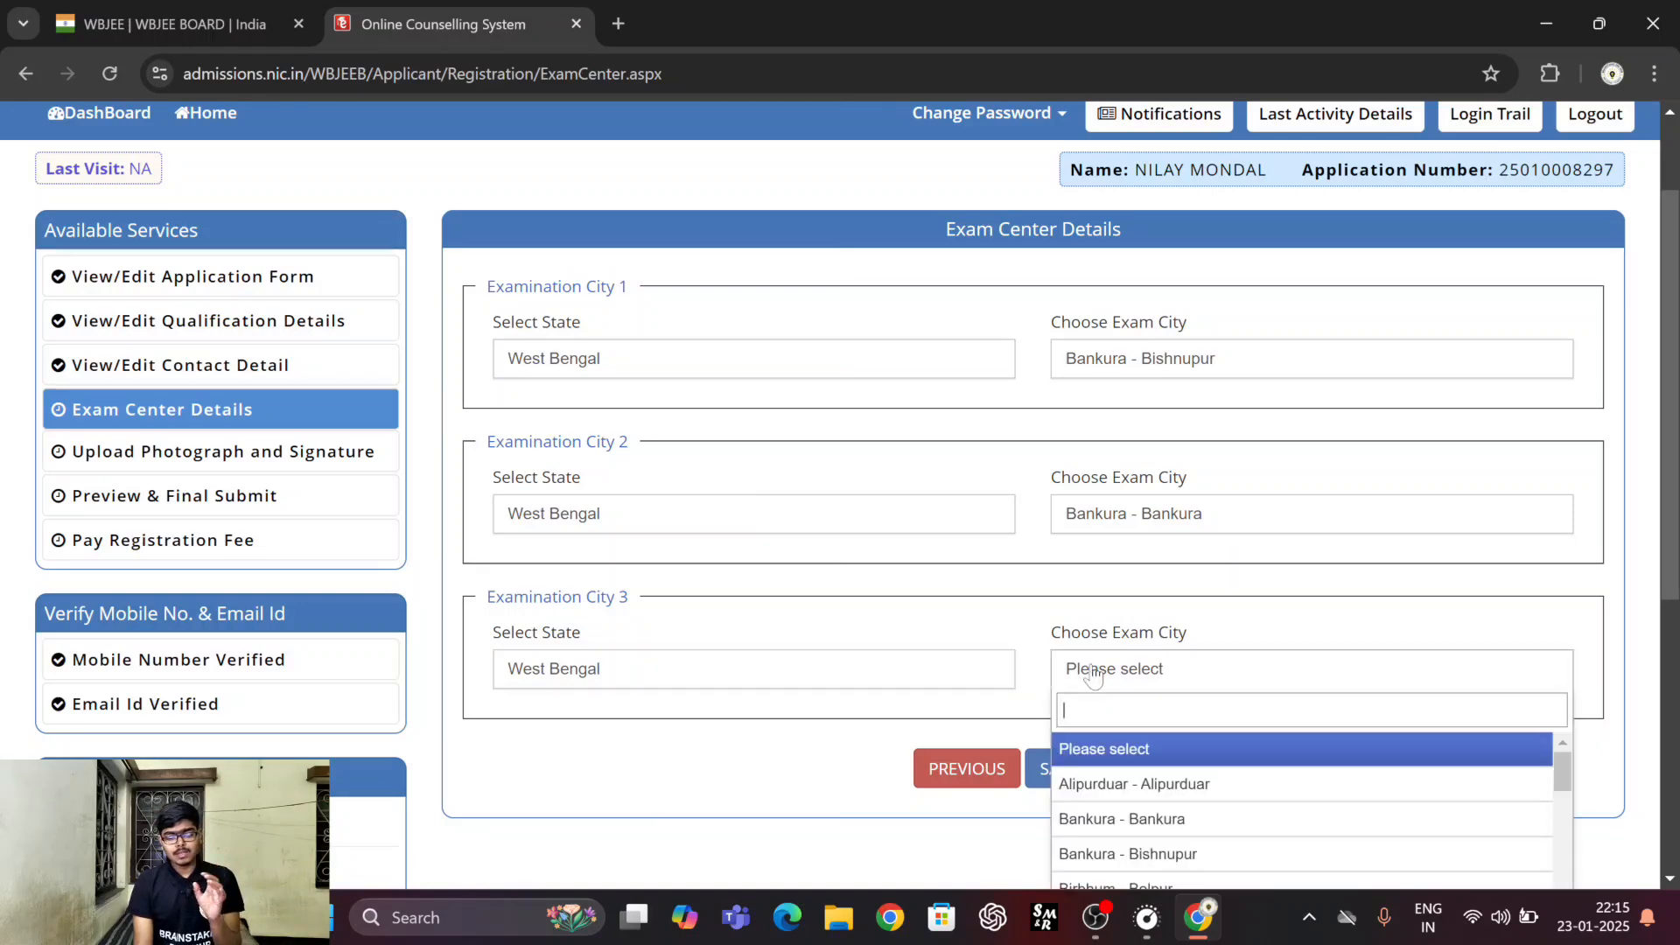
scroll(1175, 770, "down", 5)
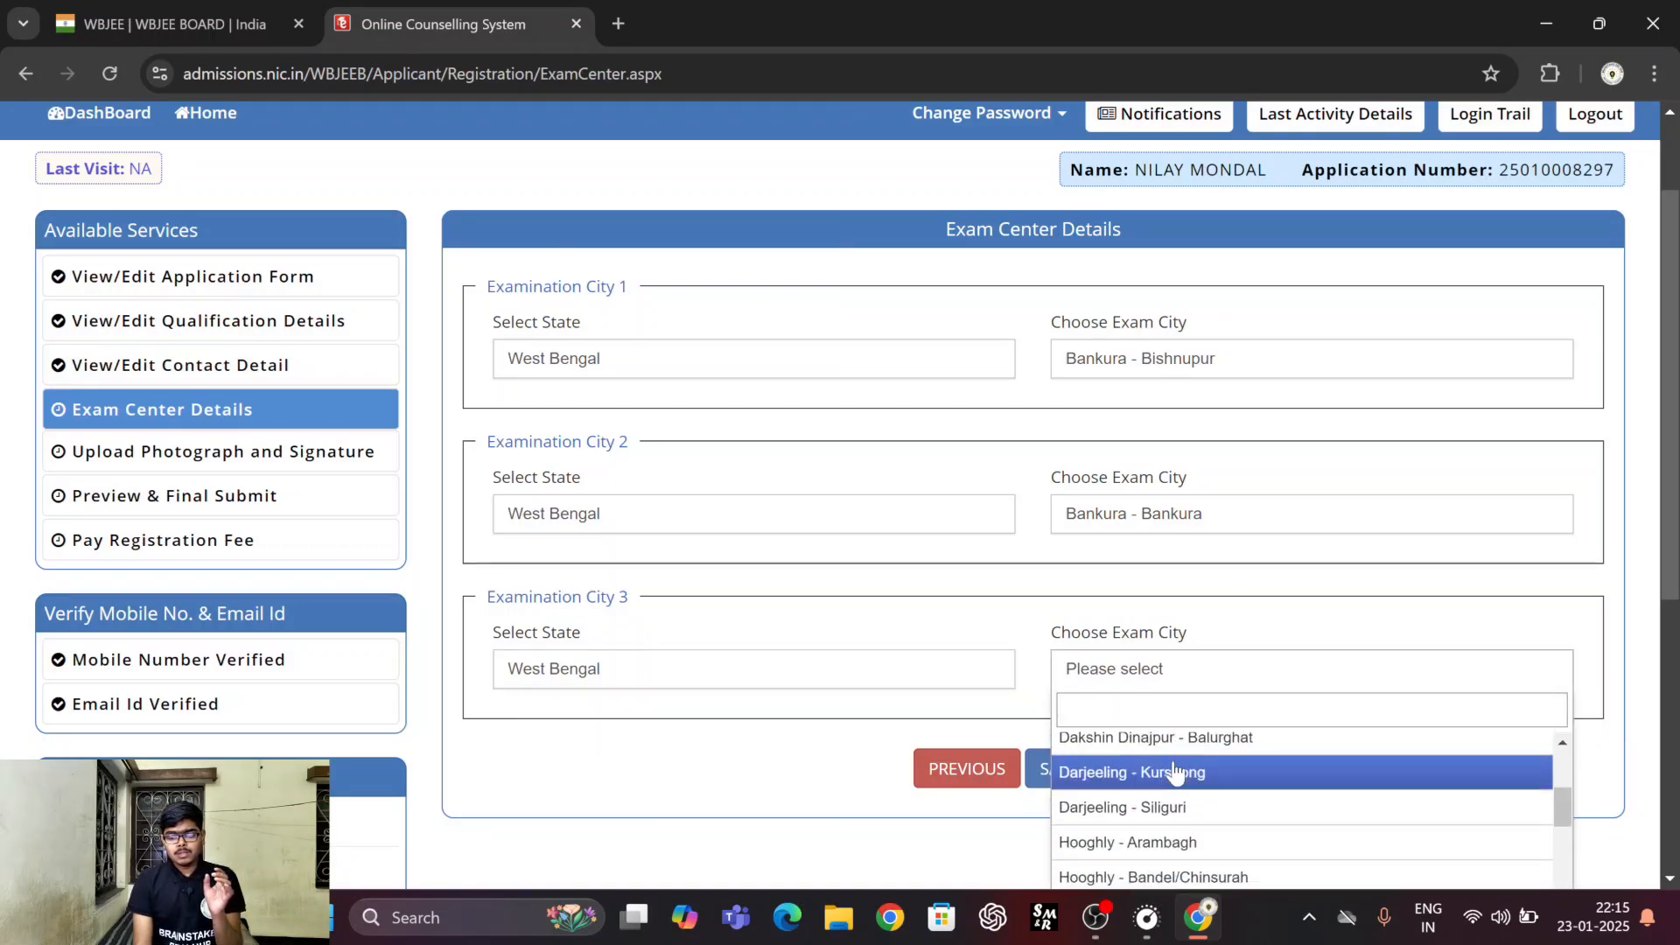
scroll(1176, 770, "down", 1)
scroll(1175, 770, "down", 5)
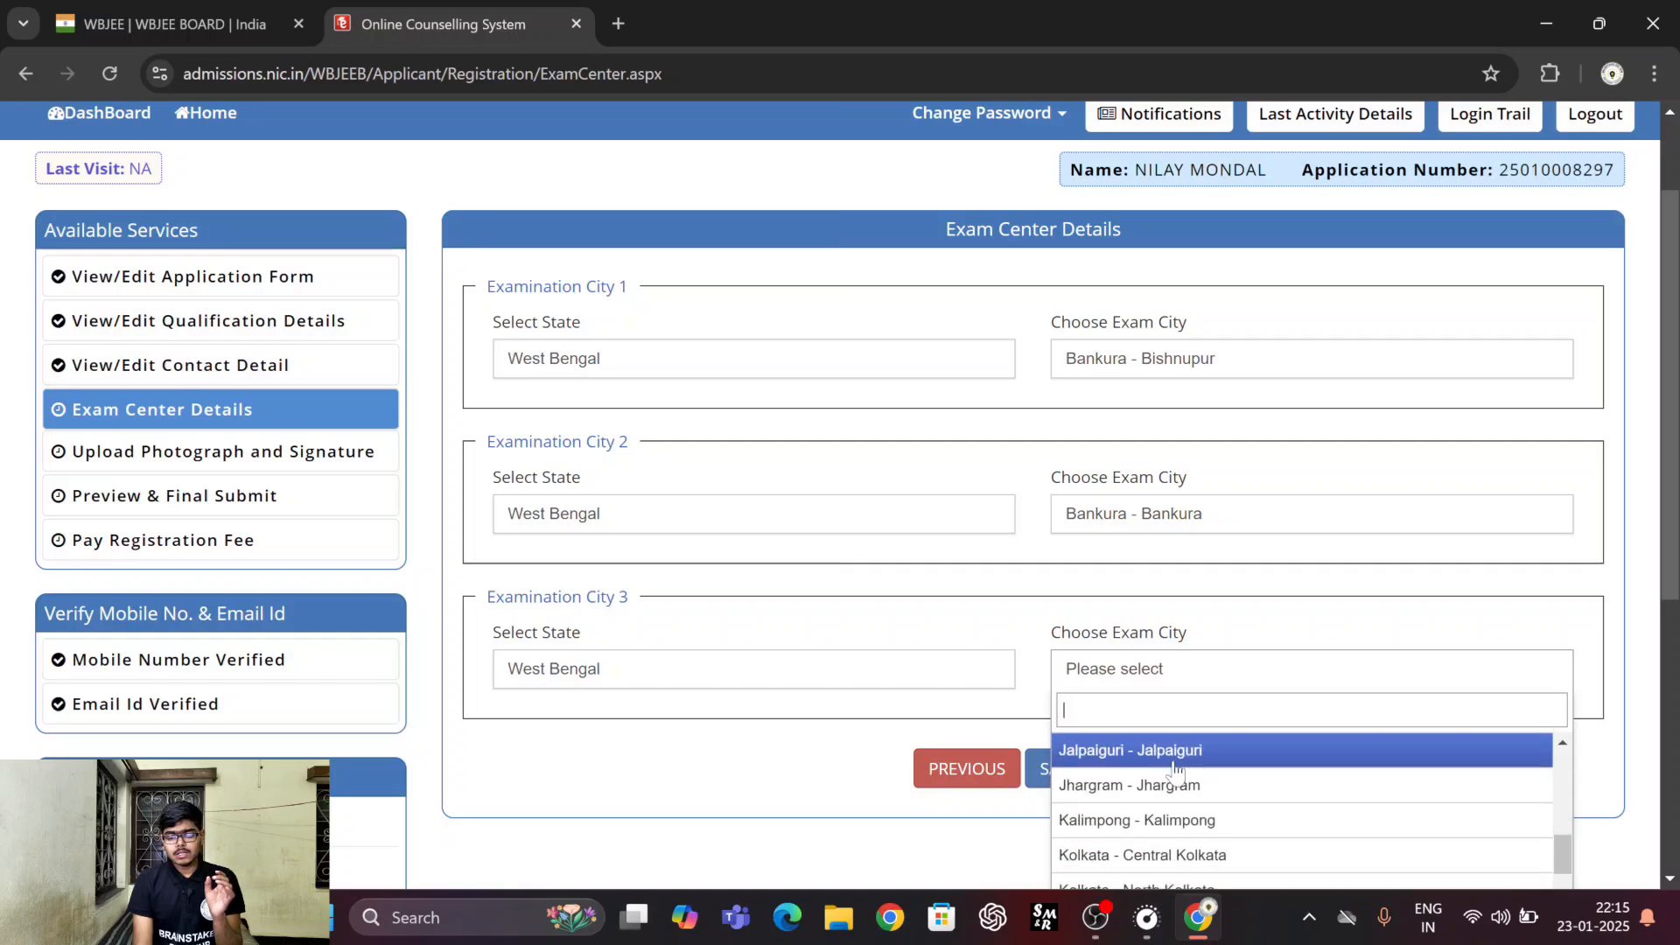
scroll(1176, 771, "down", 4)
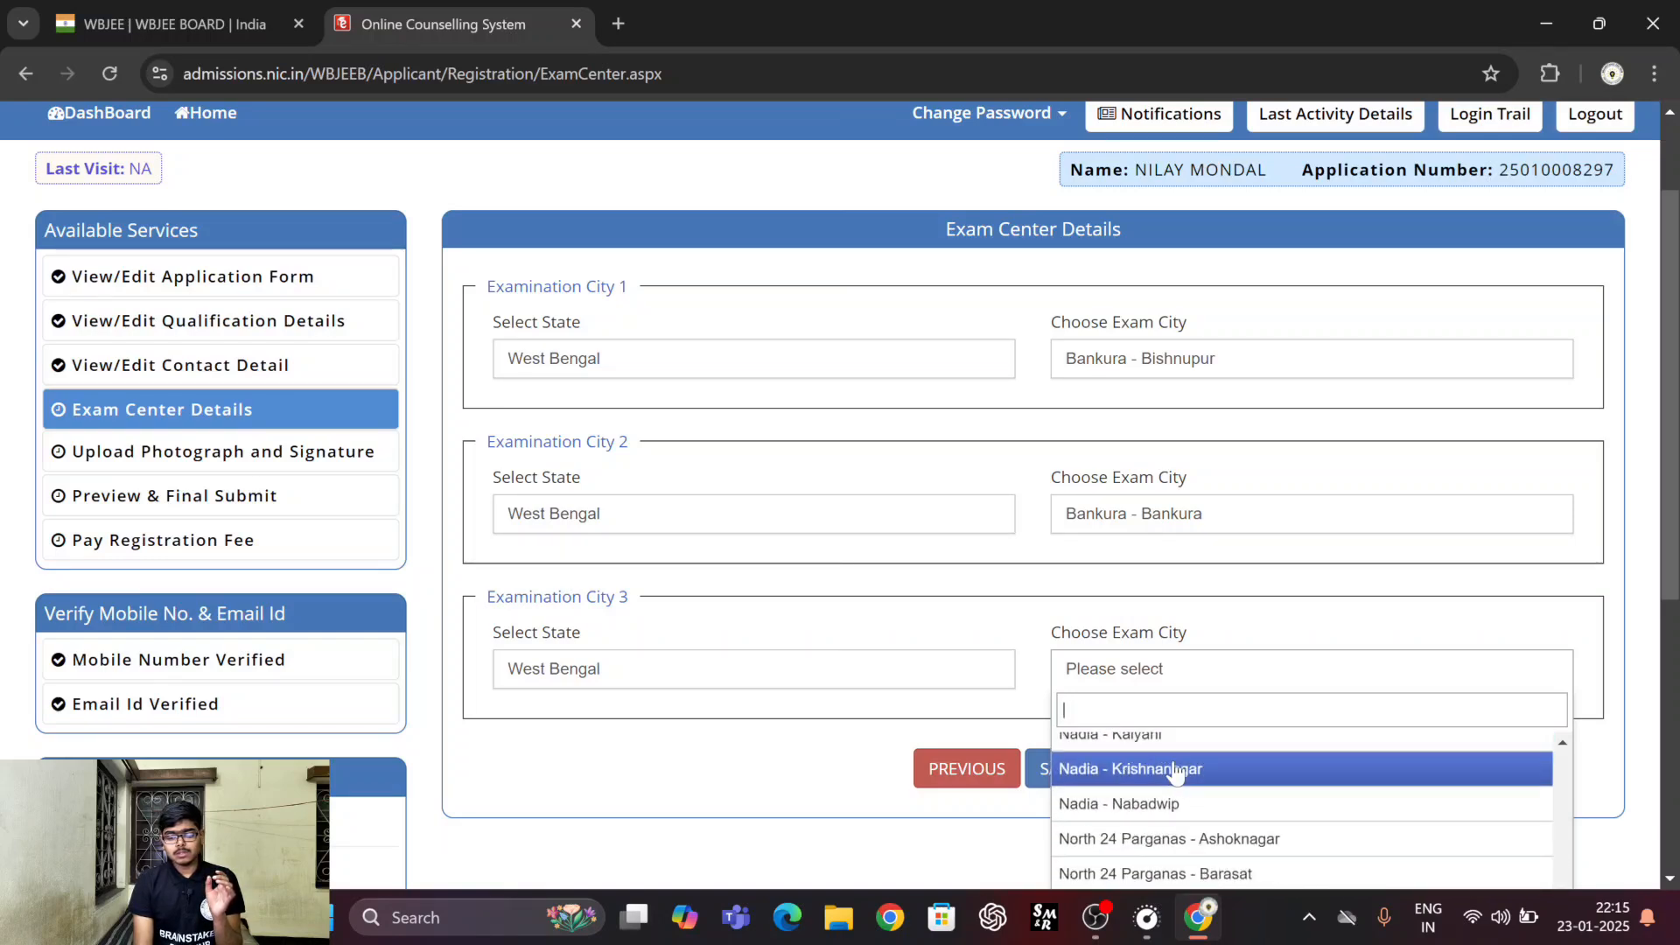
scroll(1164, 740, "down", 1)
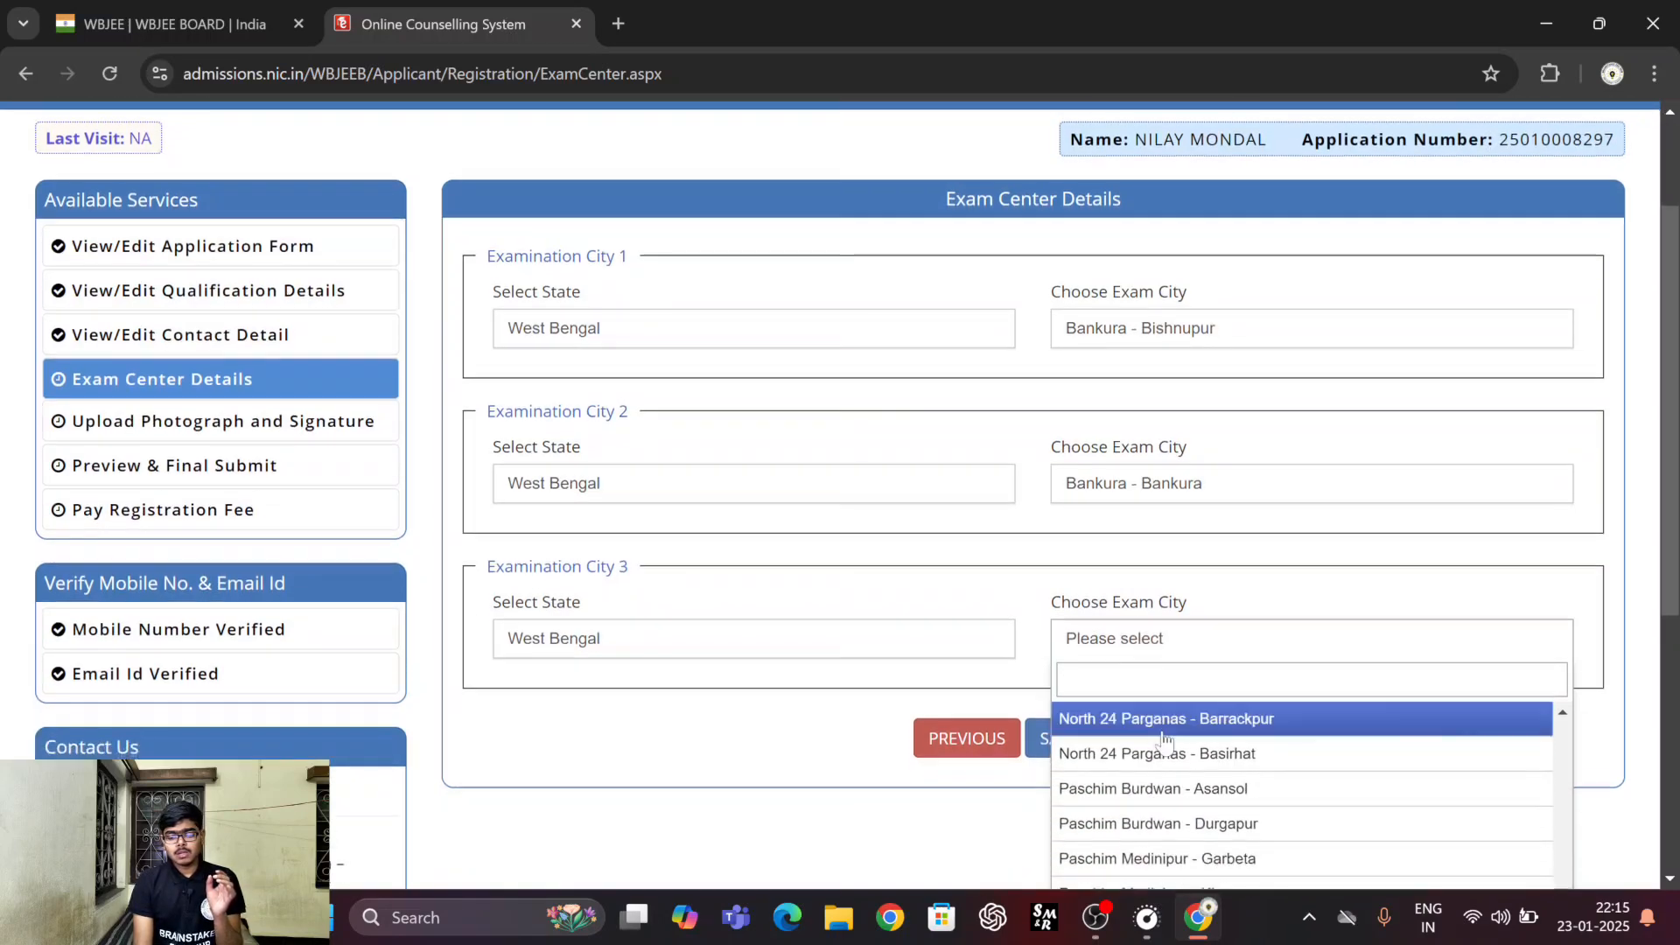
left_click(1170, 823)
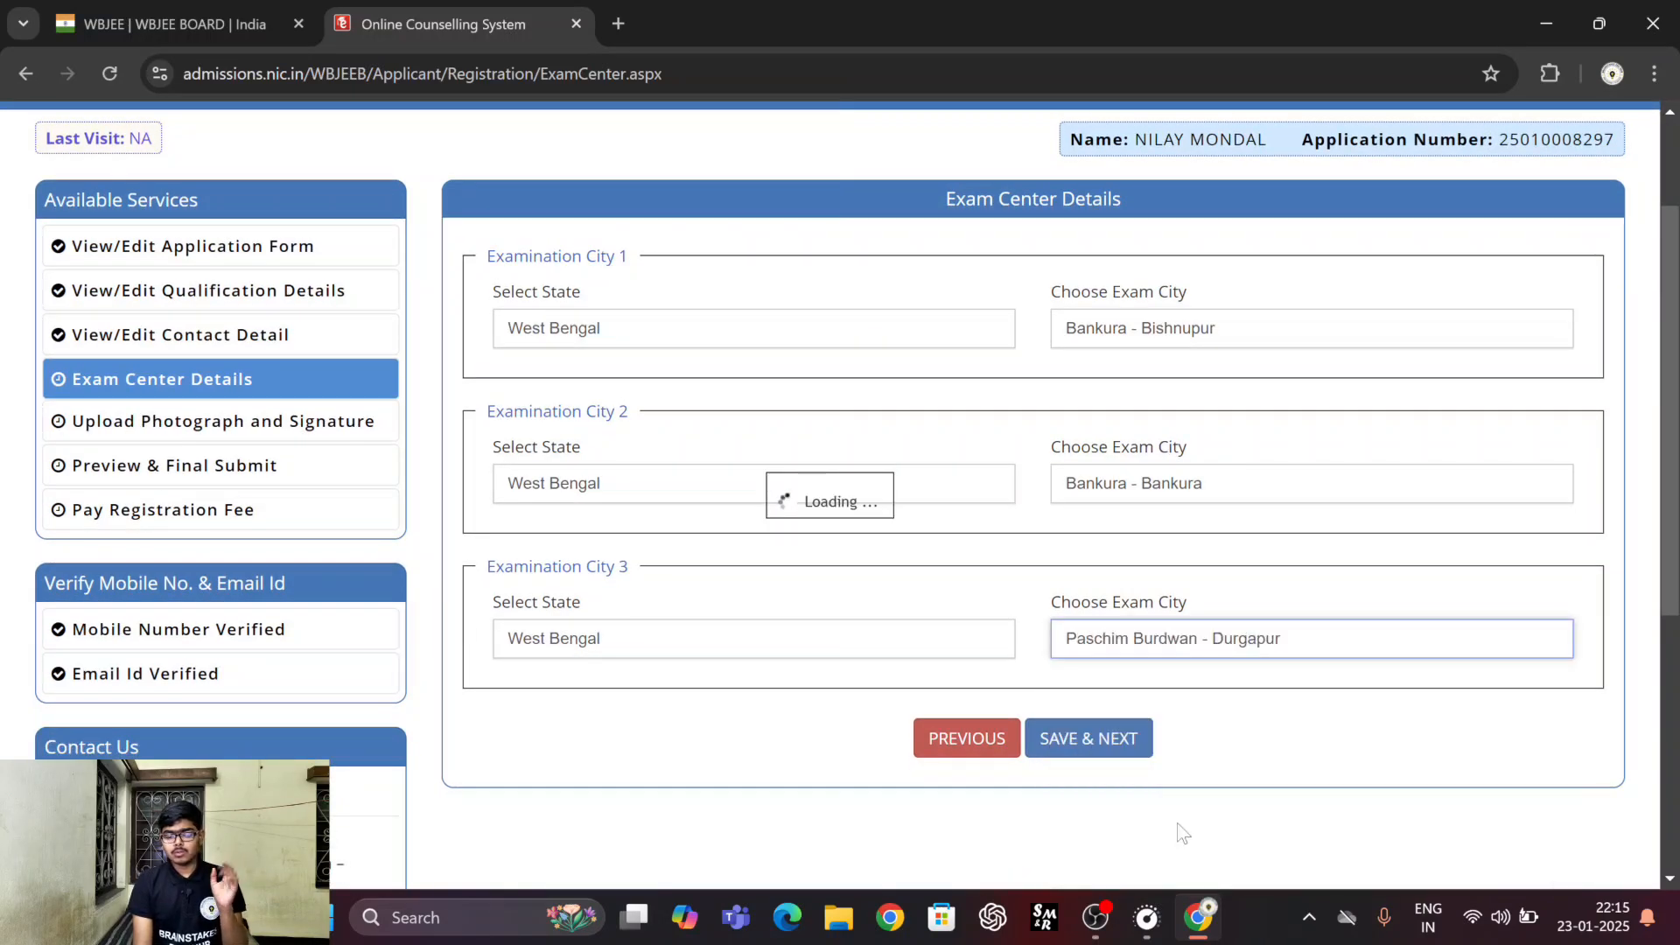
left_click(1100, 736)
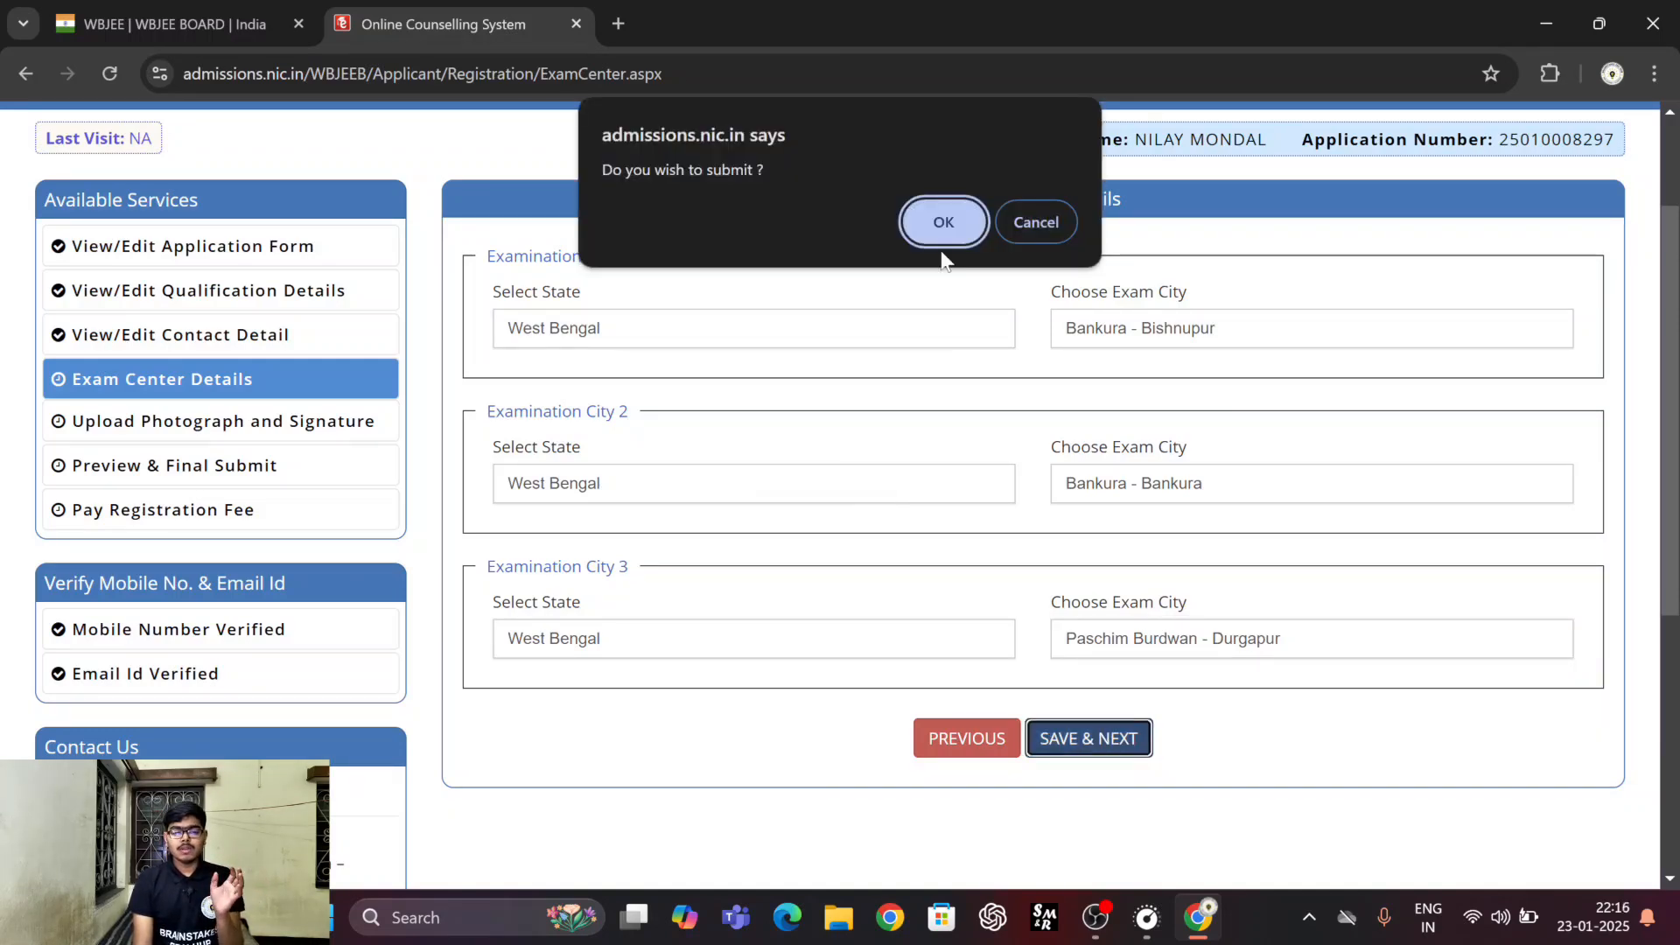
left_click(943, 226)
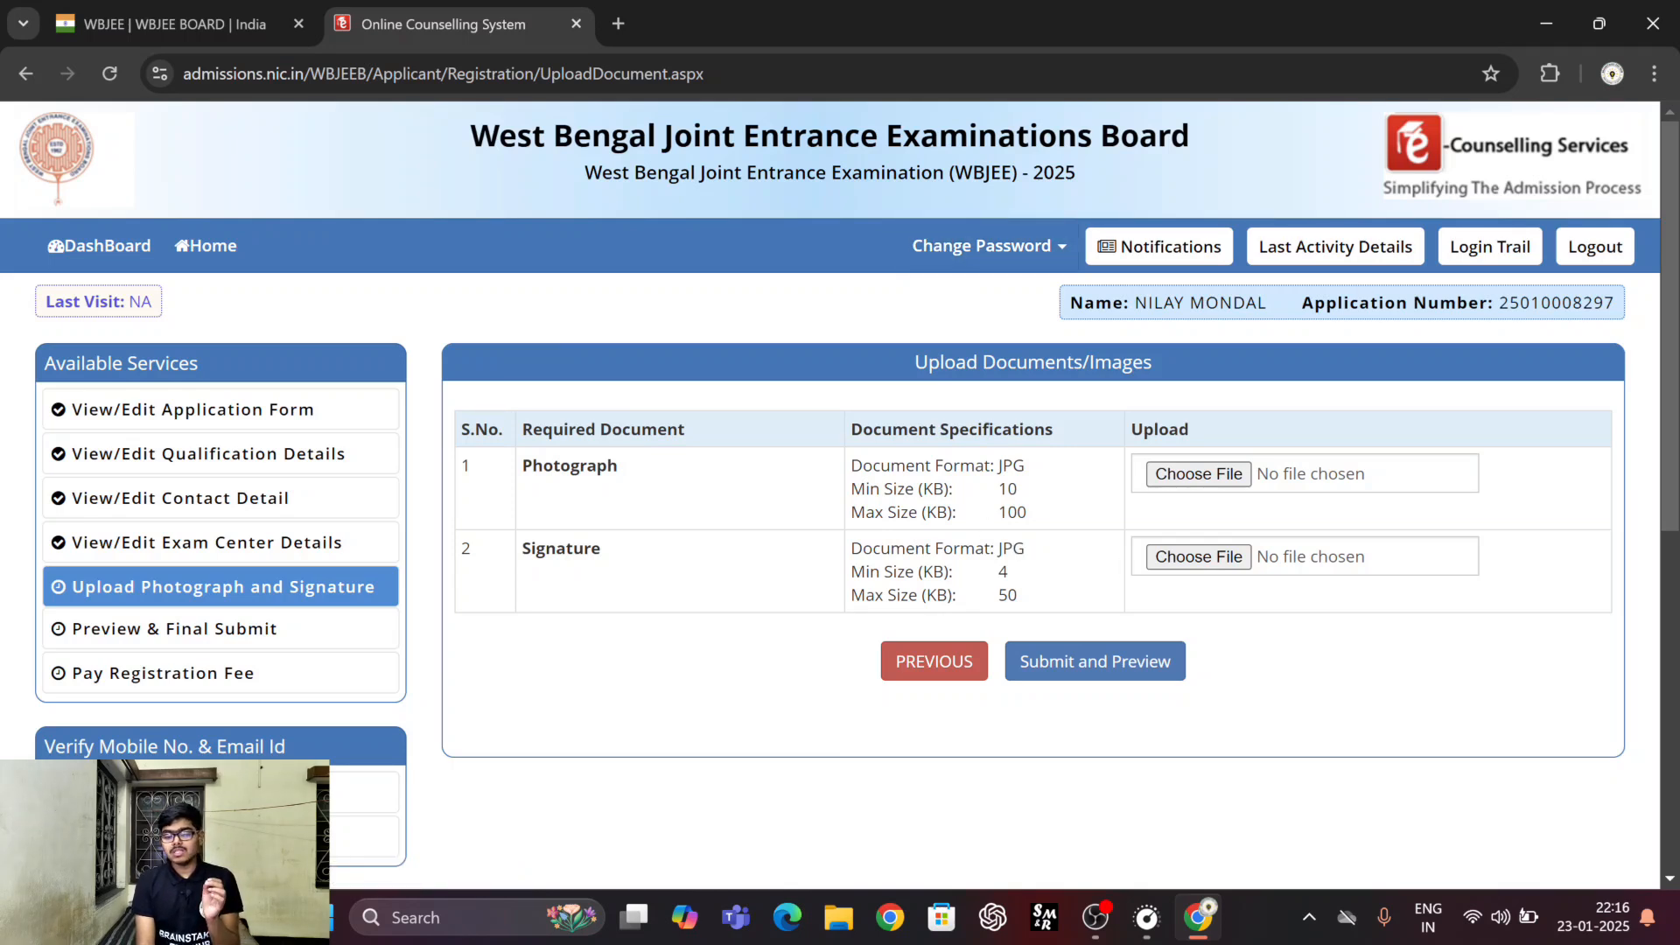
Choose the white-background passport photo from the candidate's documents folder on drive D as the Photograph upload.
double_click(1002, 466)
left_click(1002, 465)
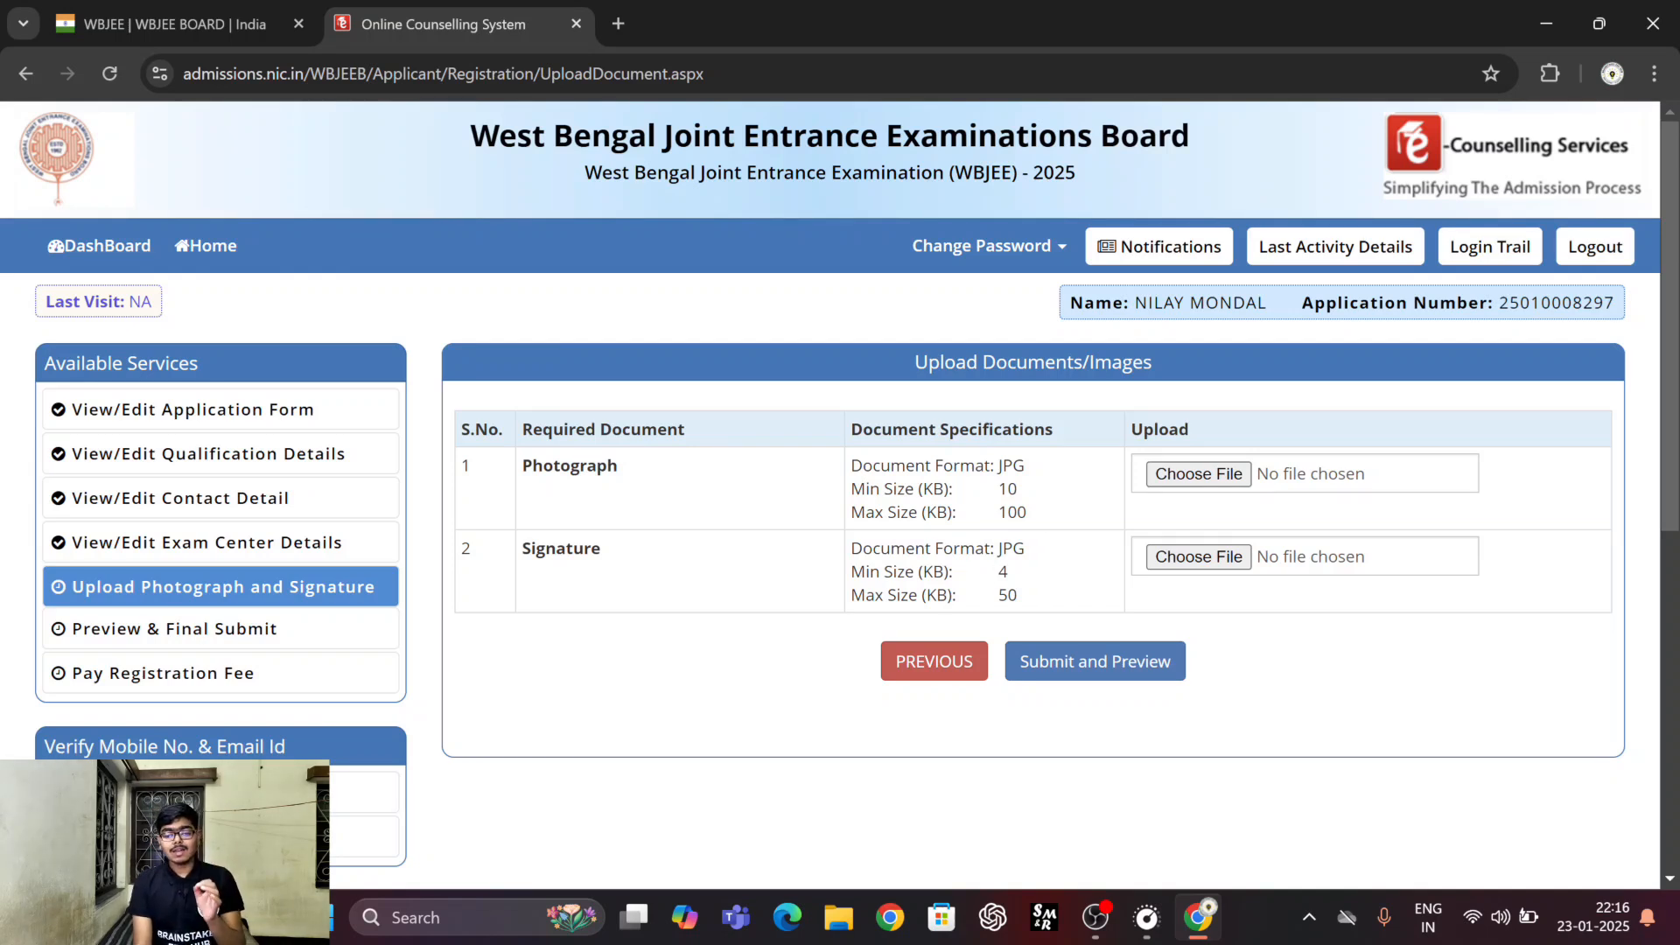
left_click(1197, 475)
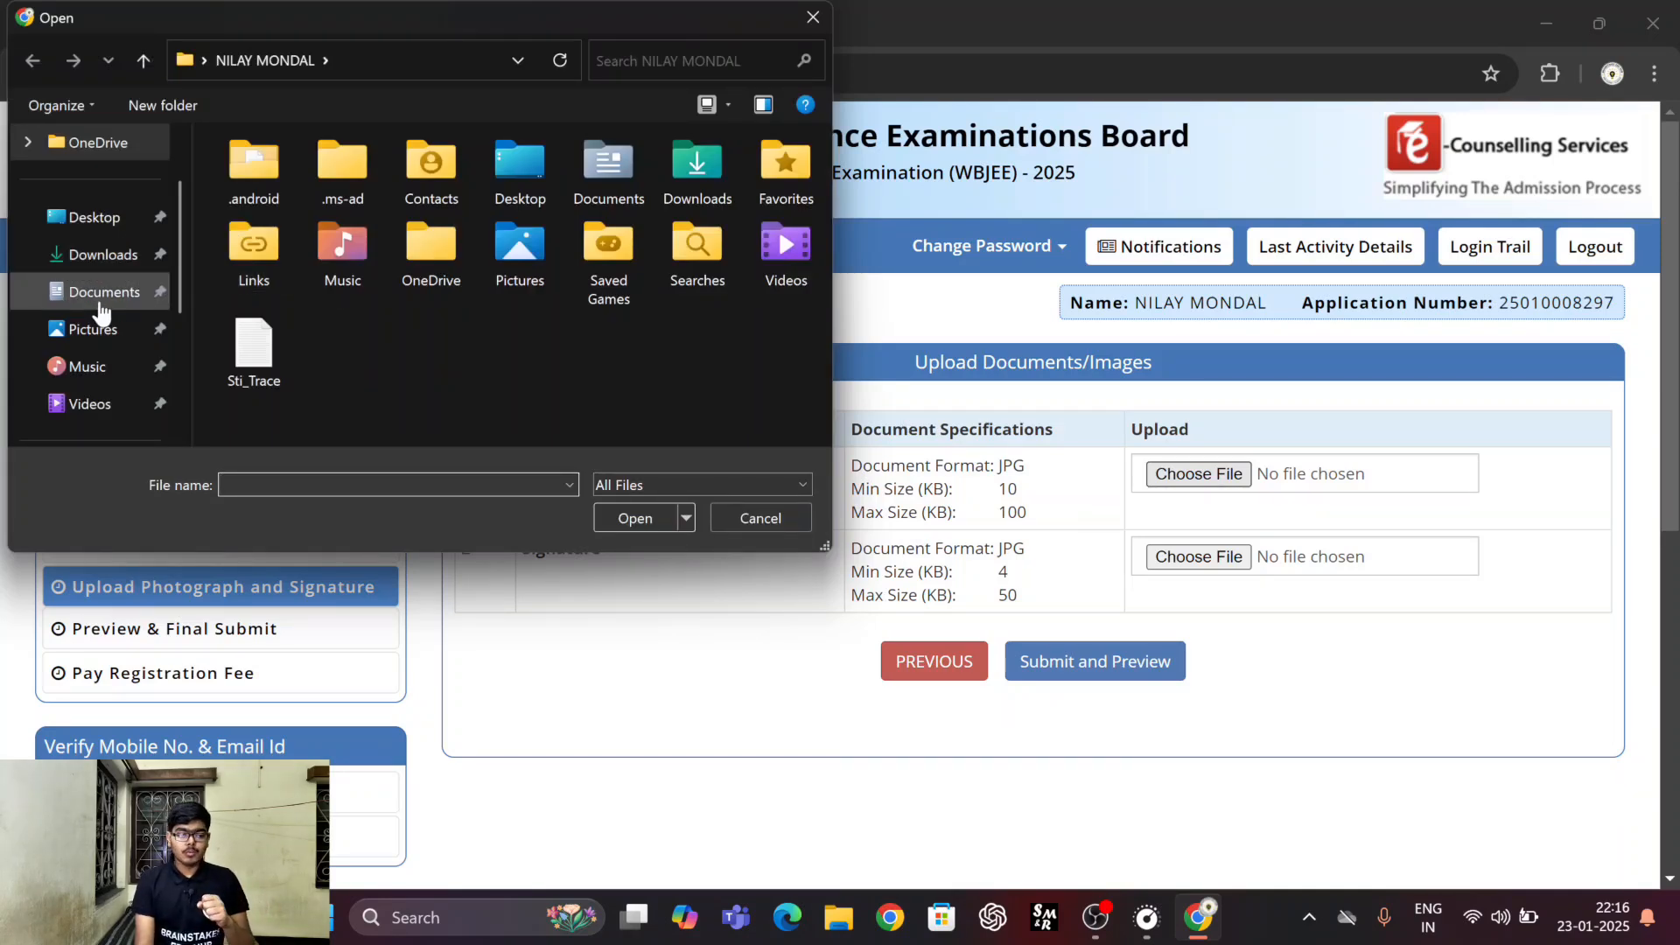
scroll(102, 312, "down", 2)
left_click(103, 329)
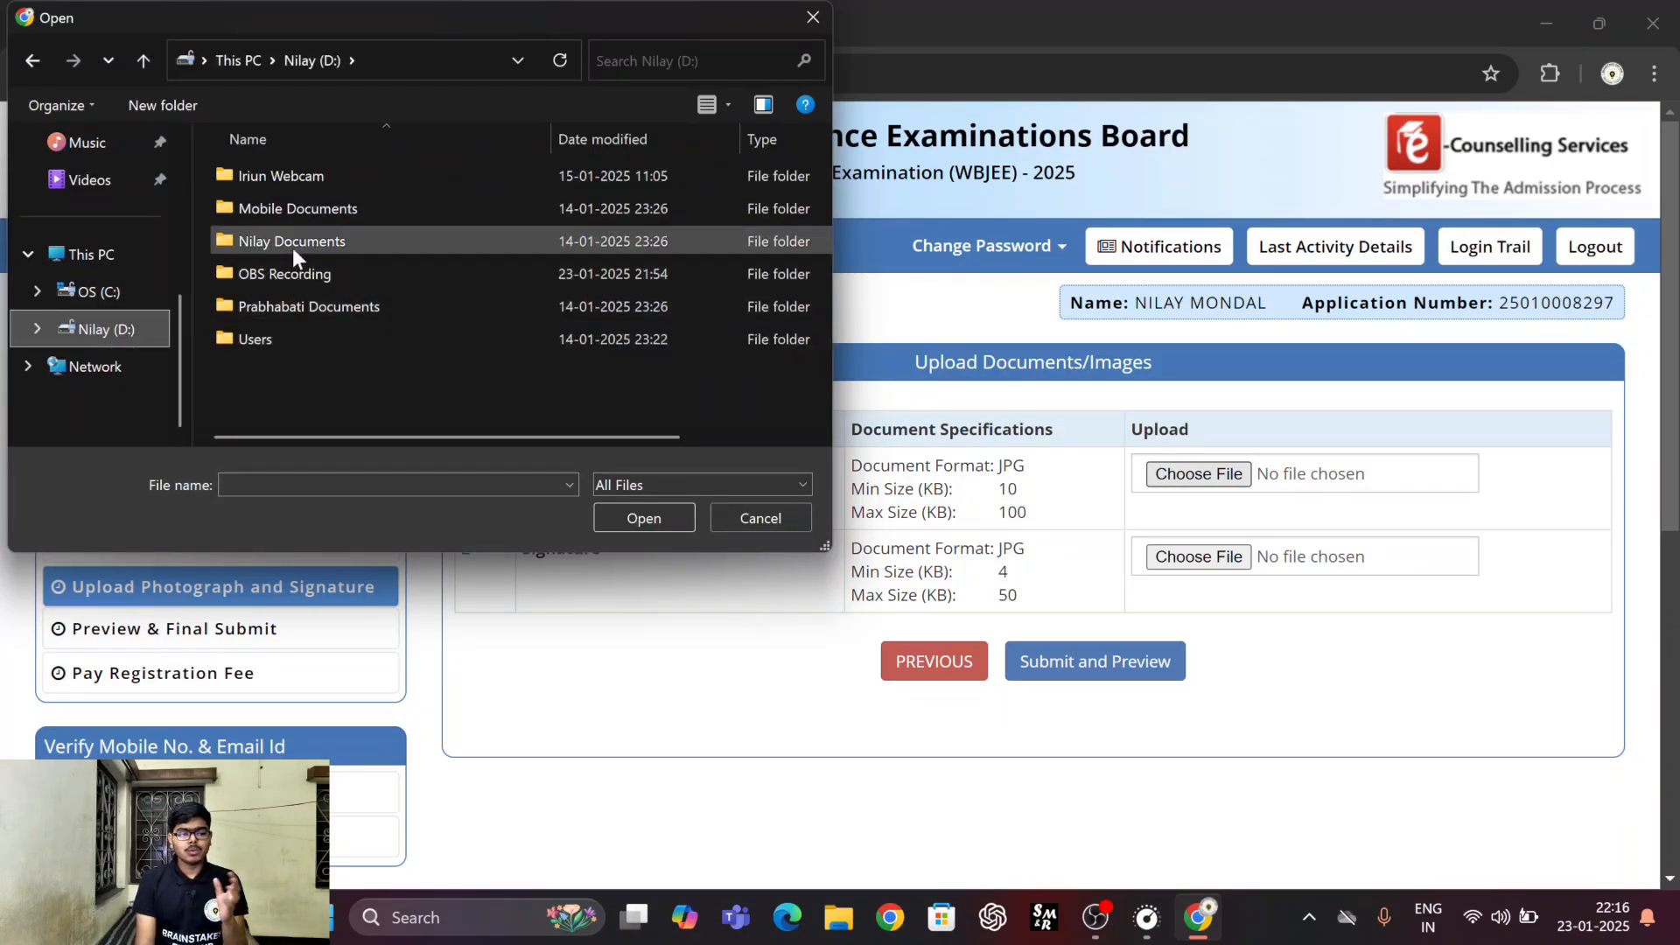
double_click(319, 239)
scroll(453, 262, "down", 3)
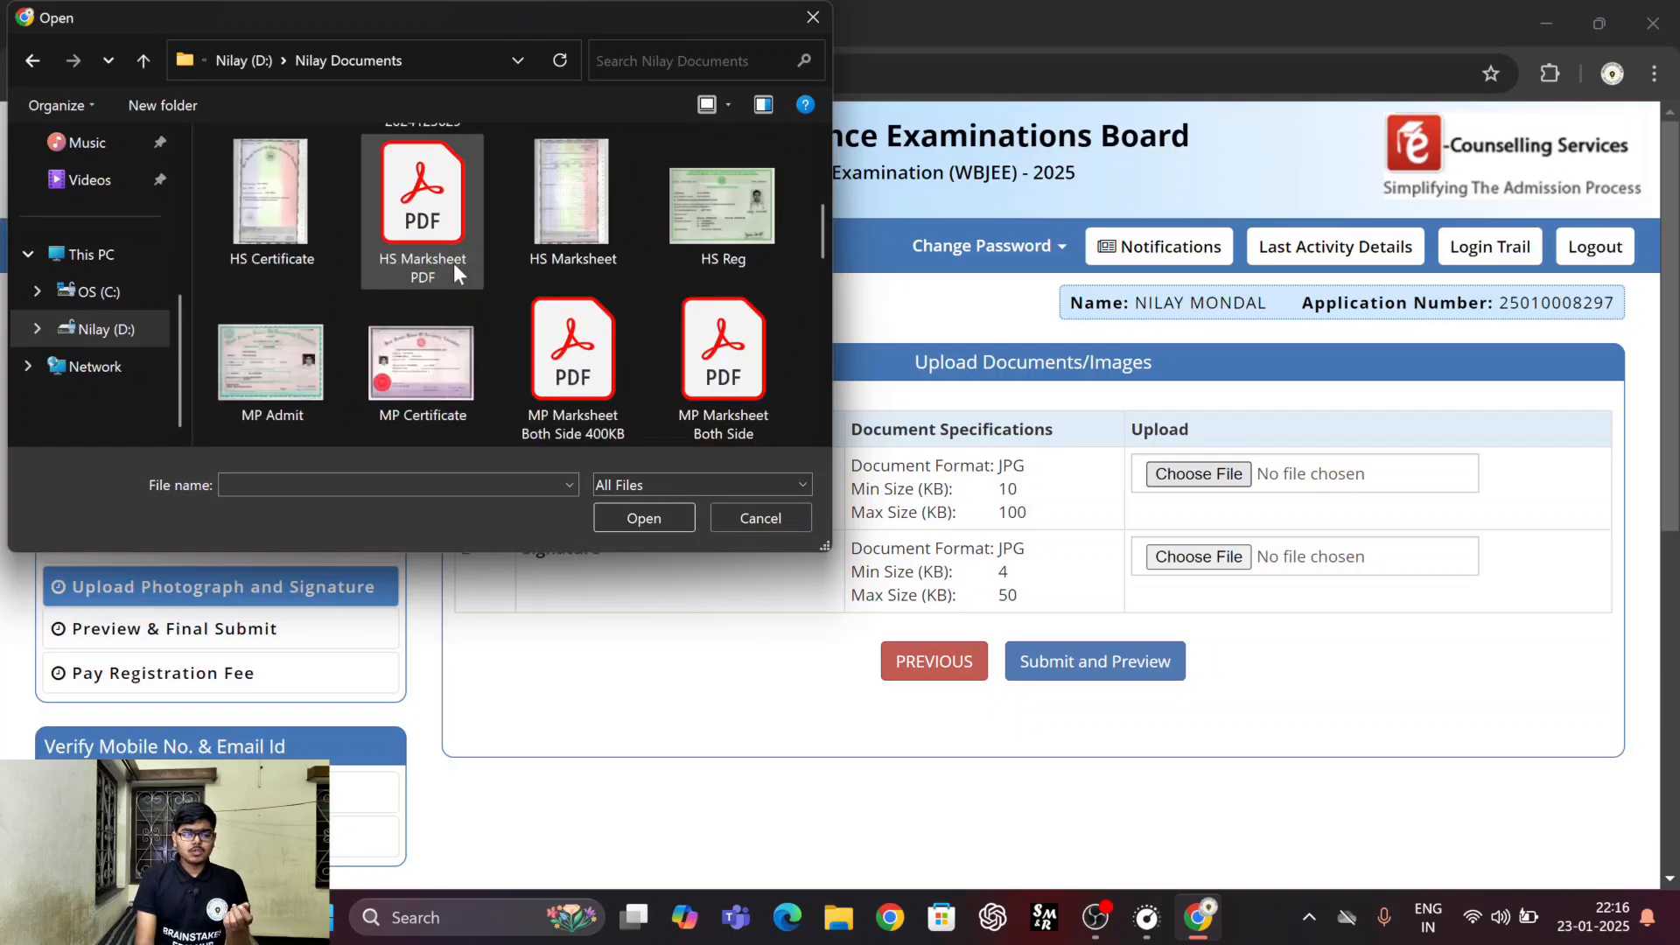
scroll(454, 262, "down", 3)
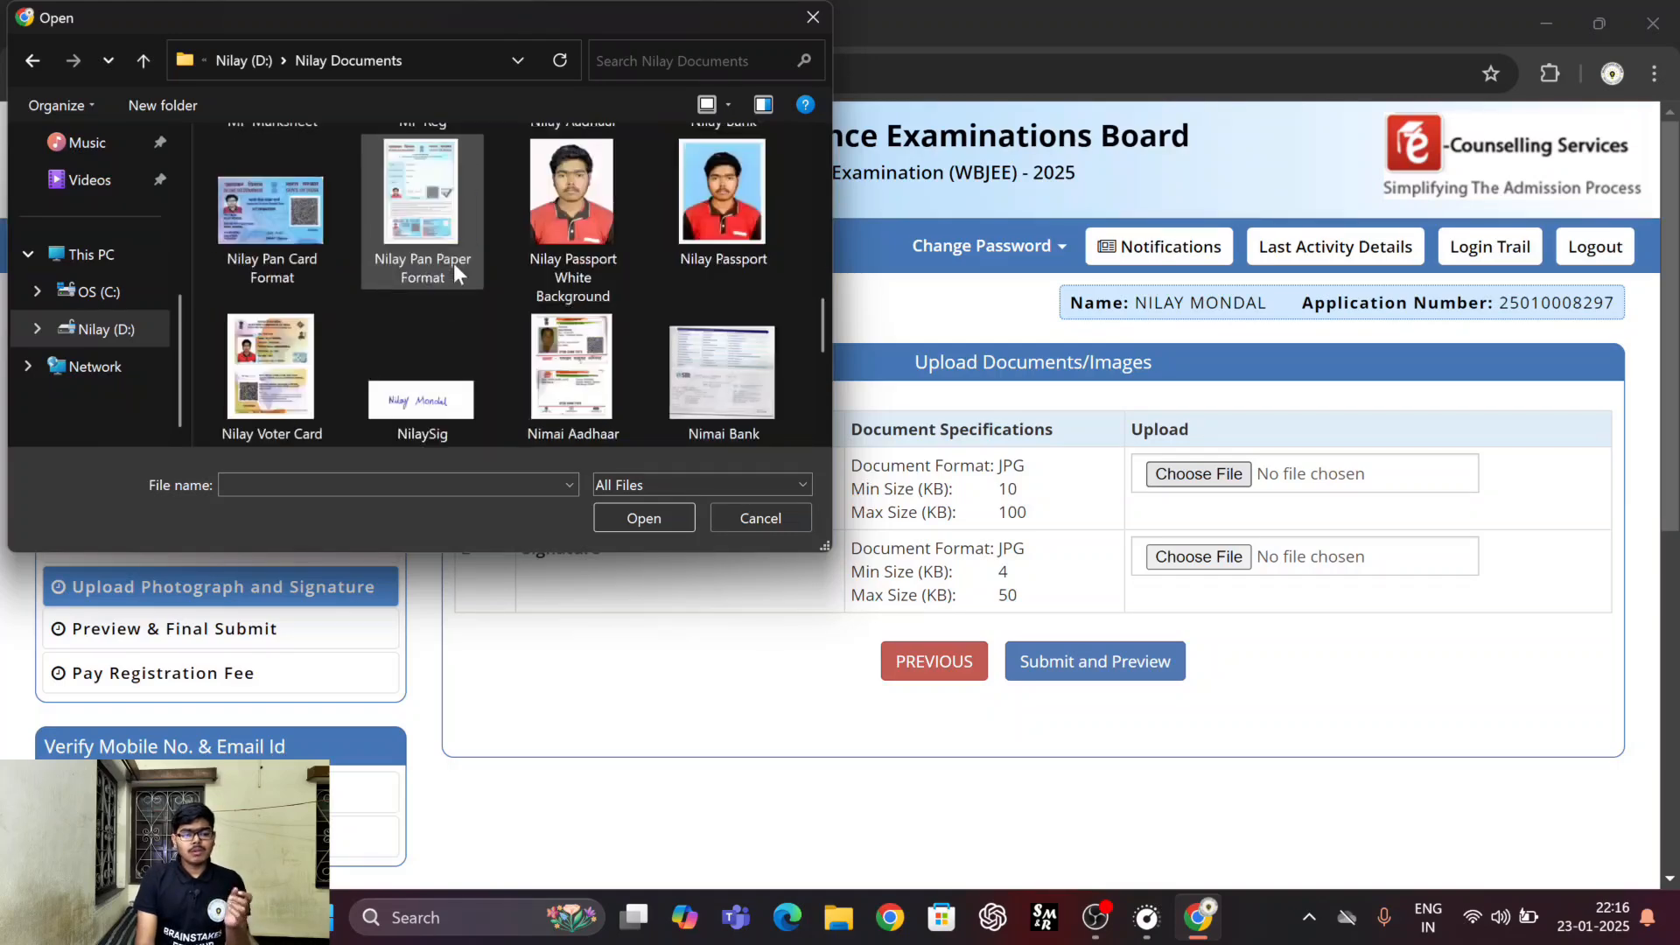
left_click(550, 203)
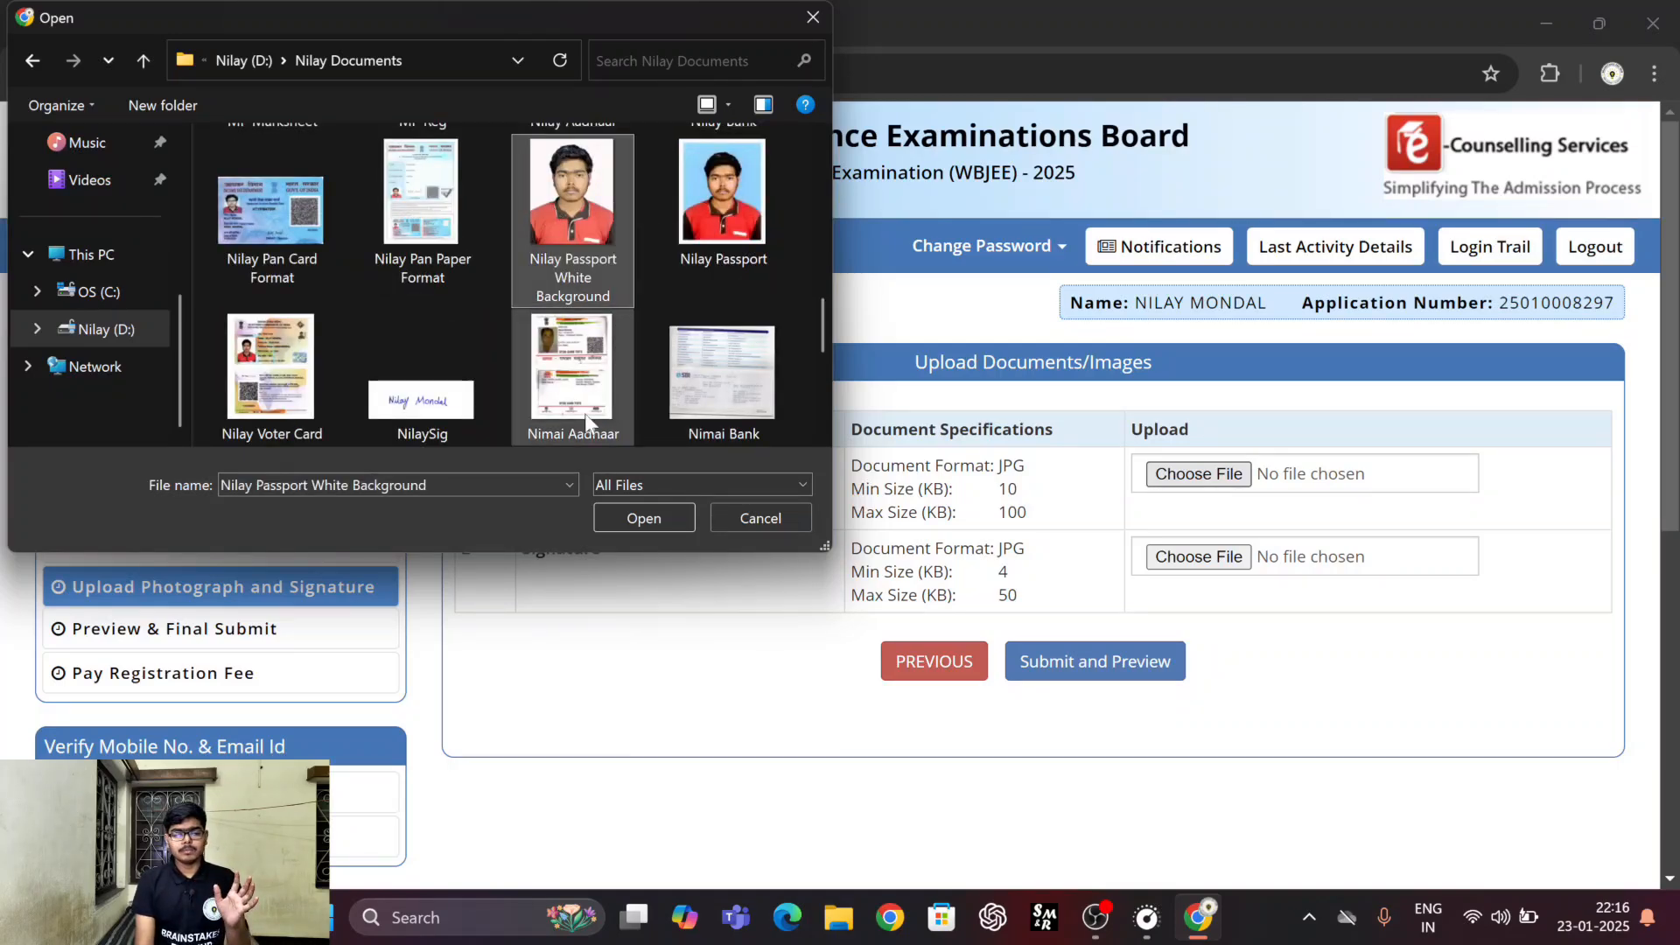
left_click(604, 508)
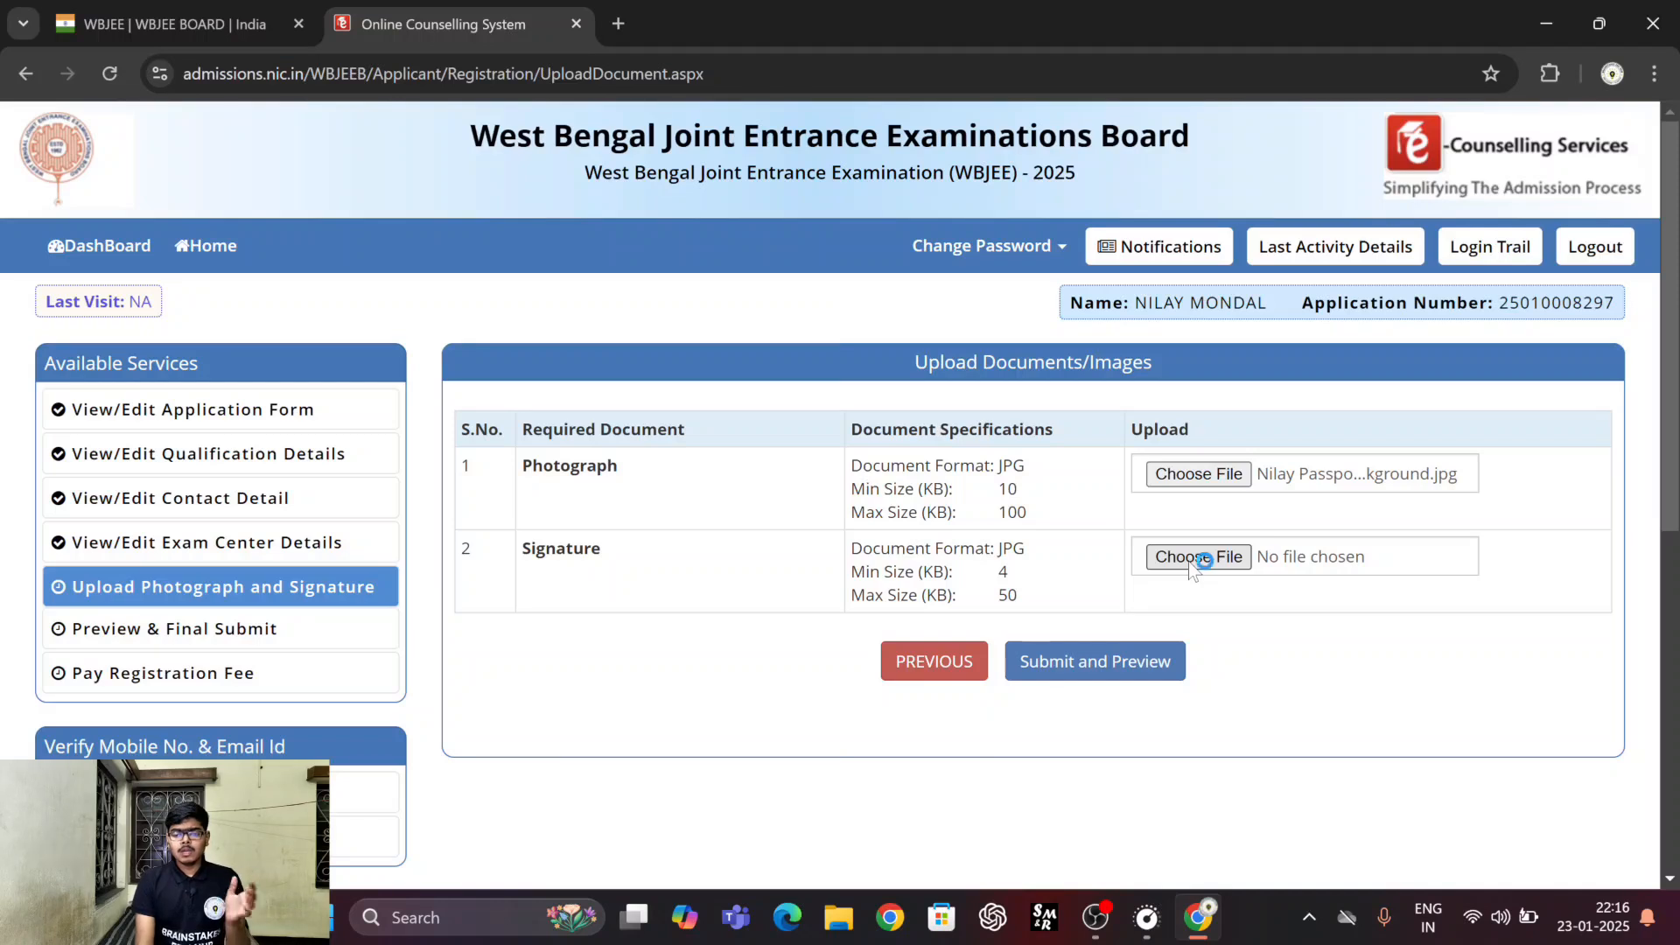
Choose the candidate's signature image as the Signature upload and submit both files for preview.
left_click(1196, 558)
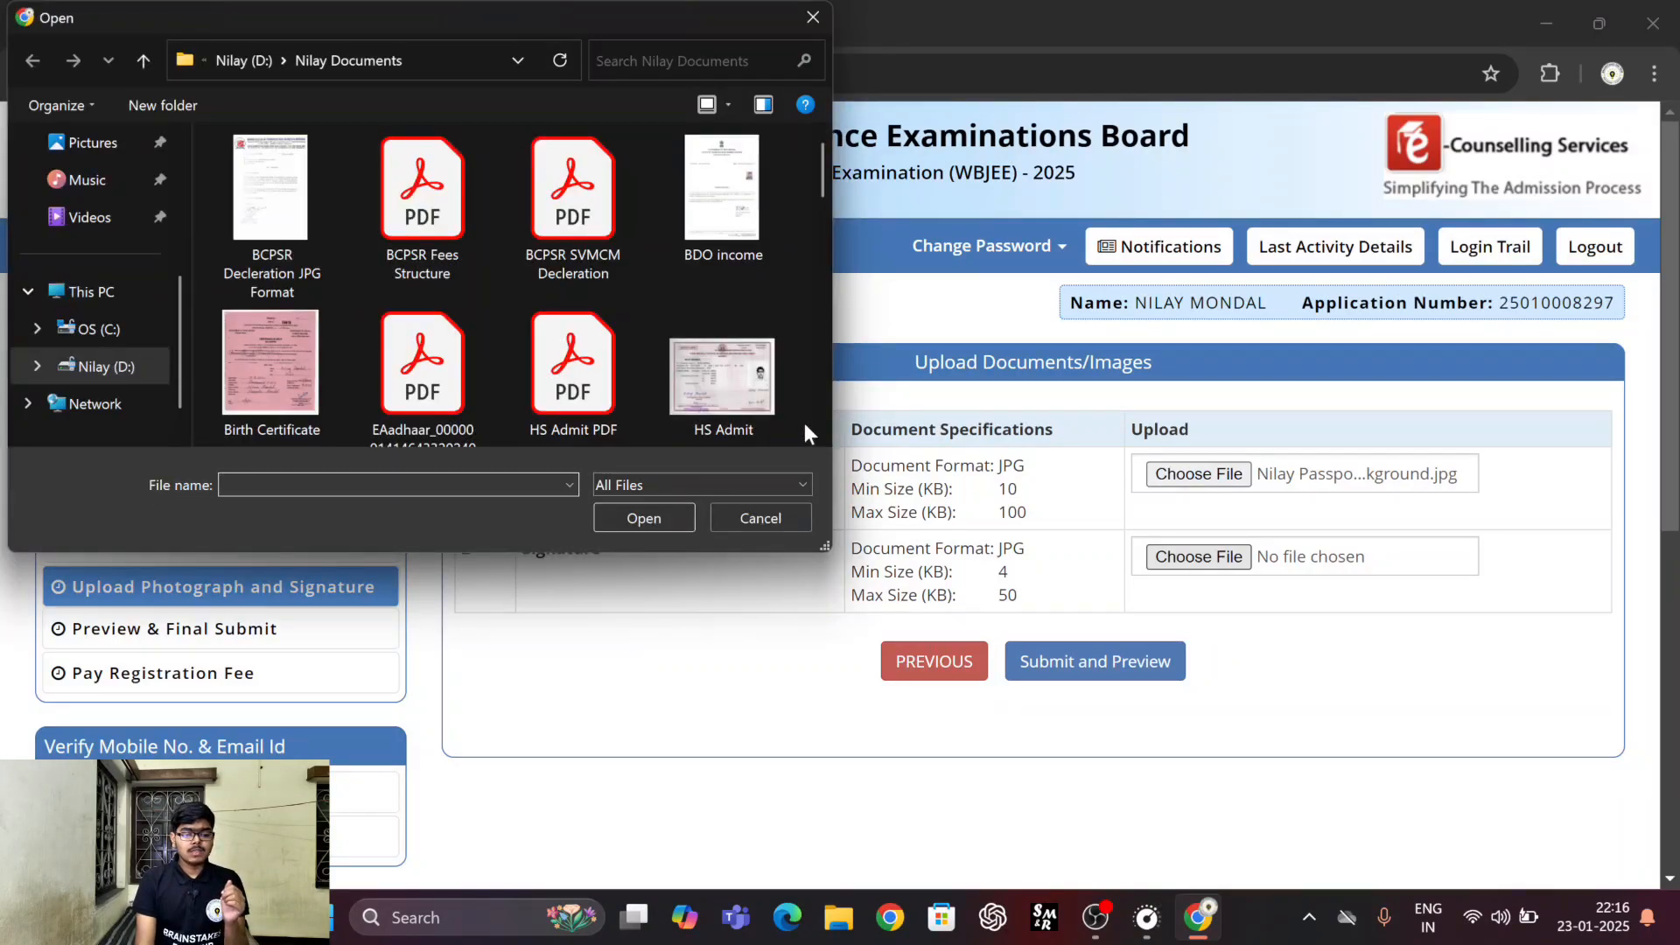
left_click_drag(822, 171, 823, 371)
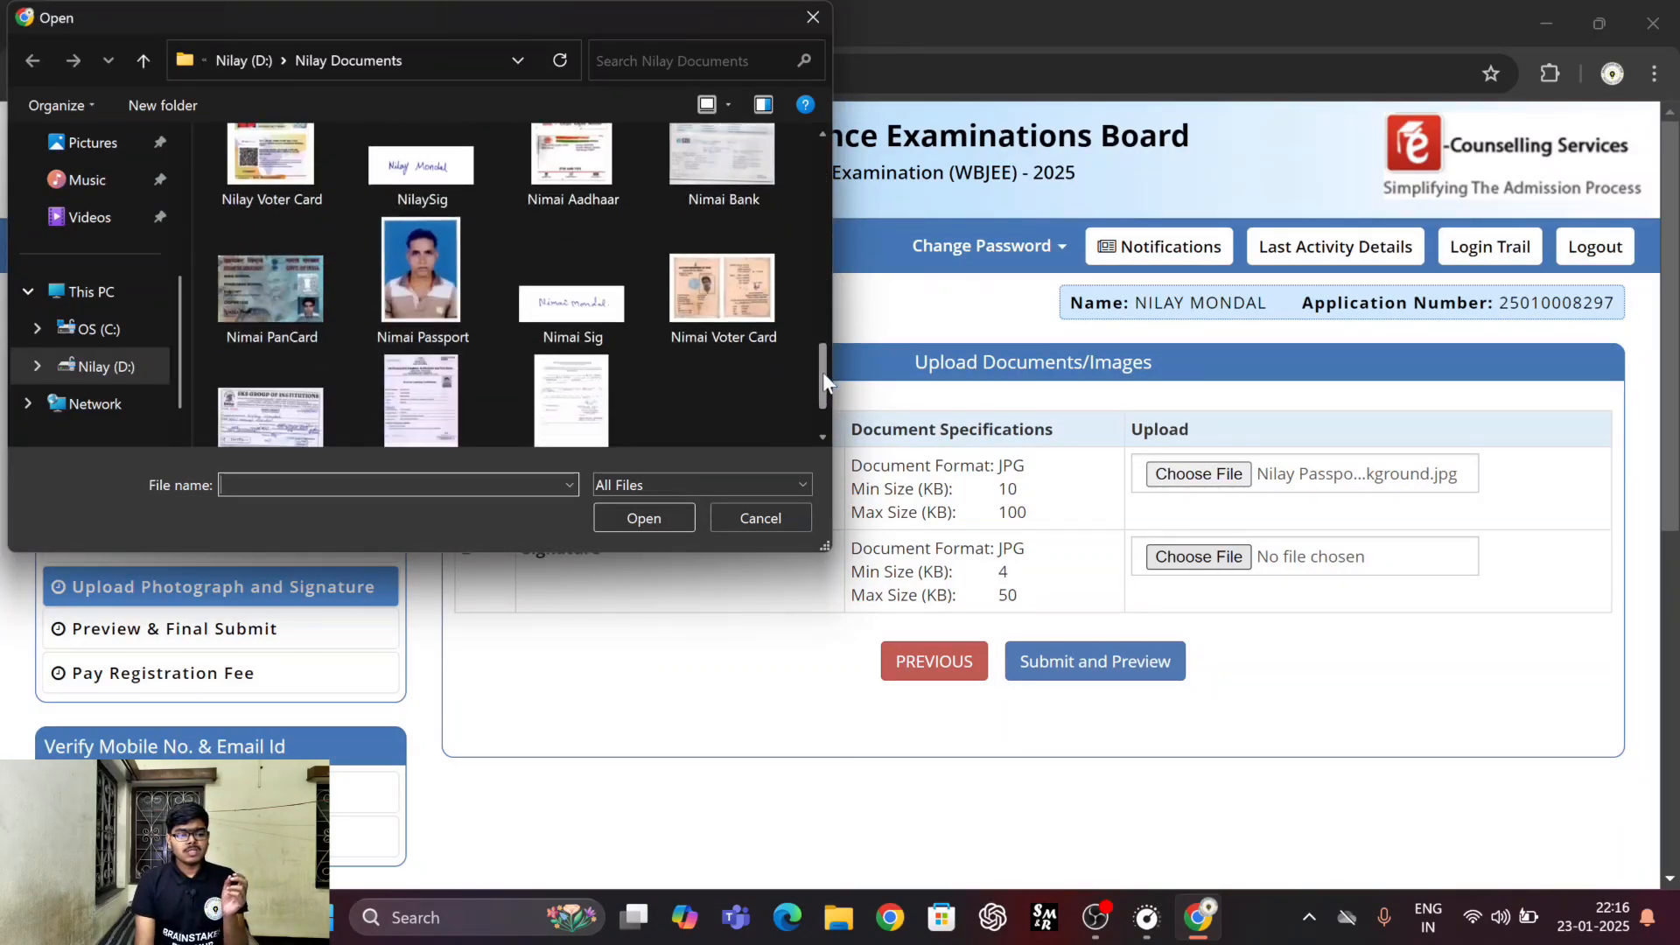
left_click(419, 199)
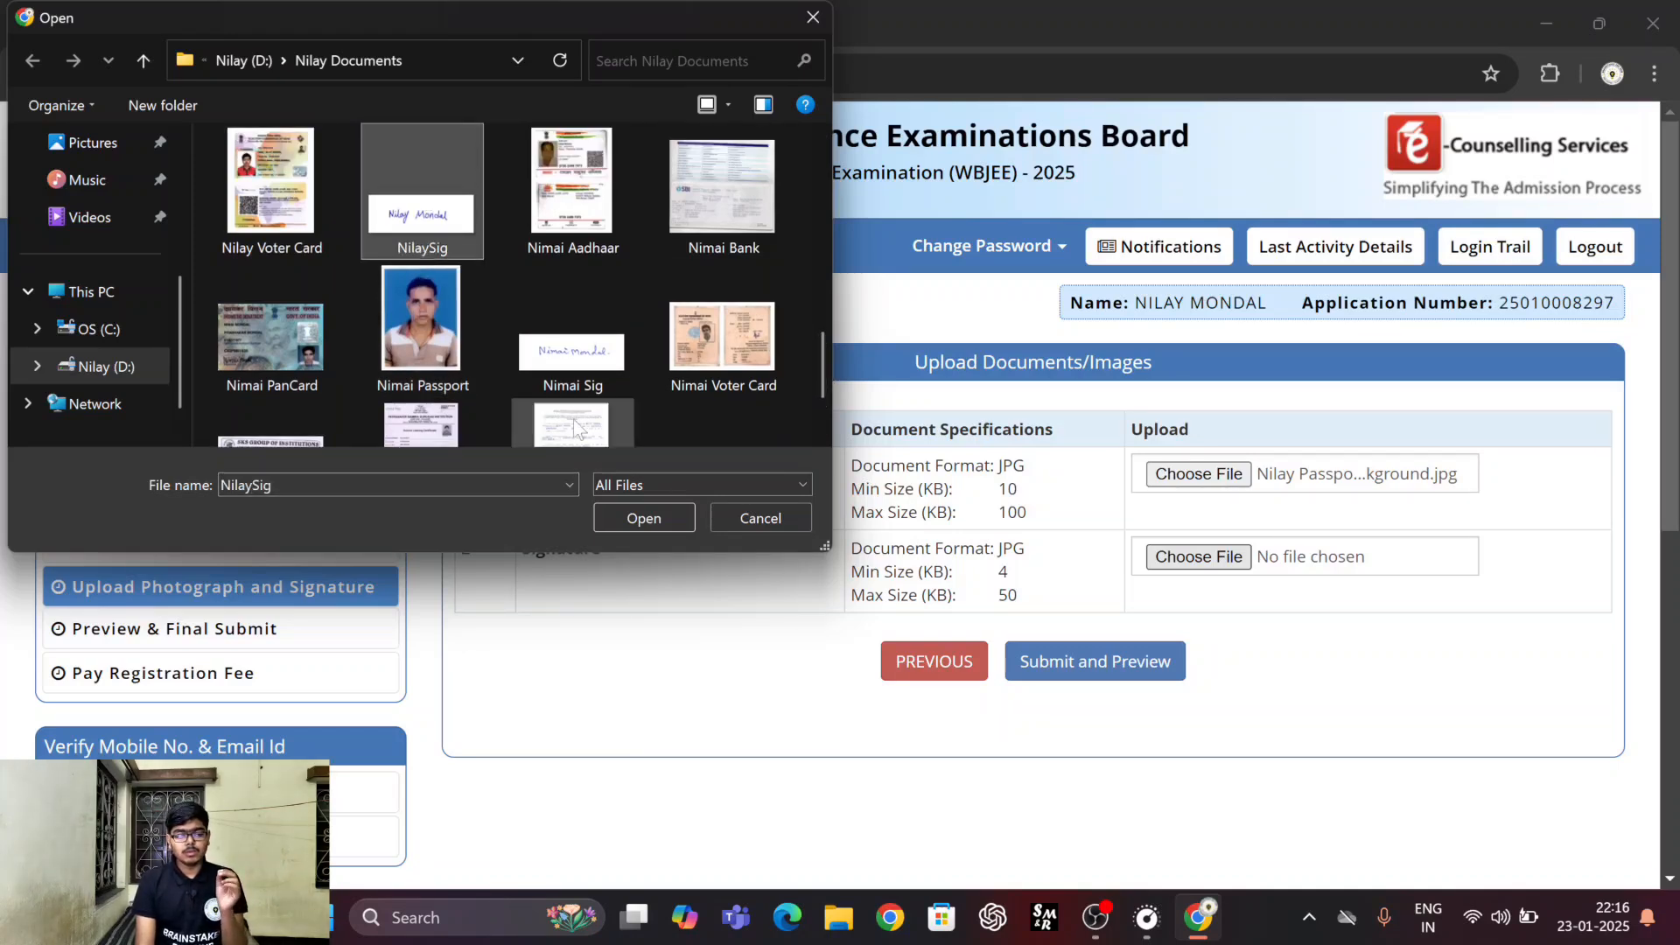
left_click(624, 516)
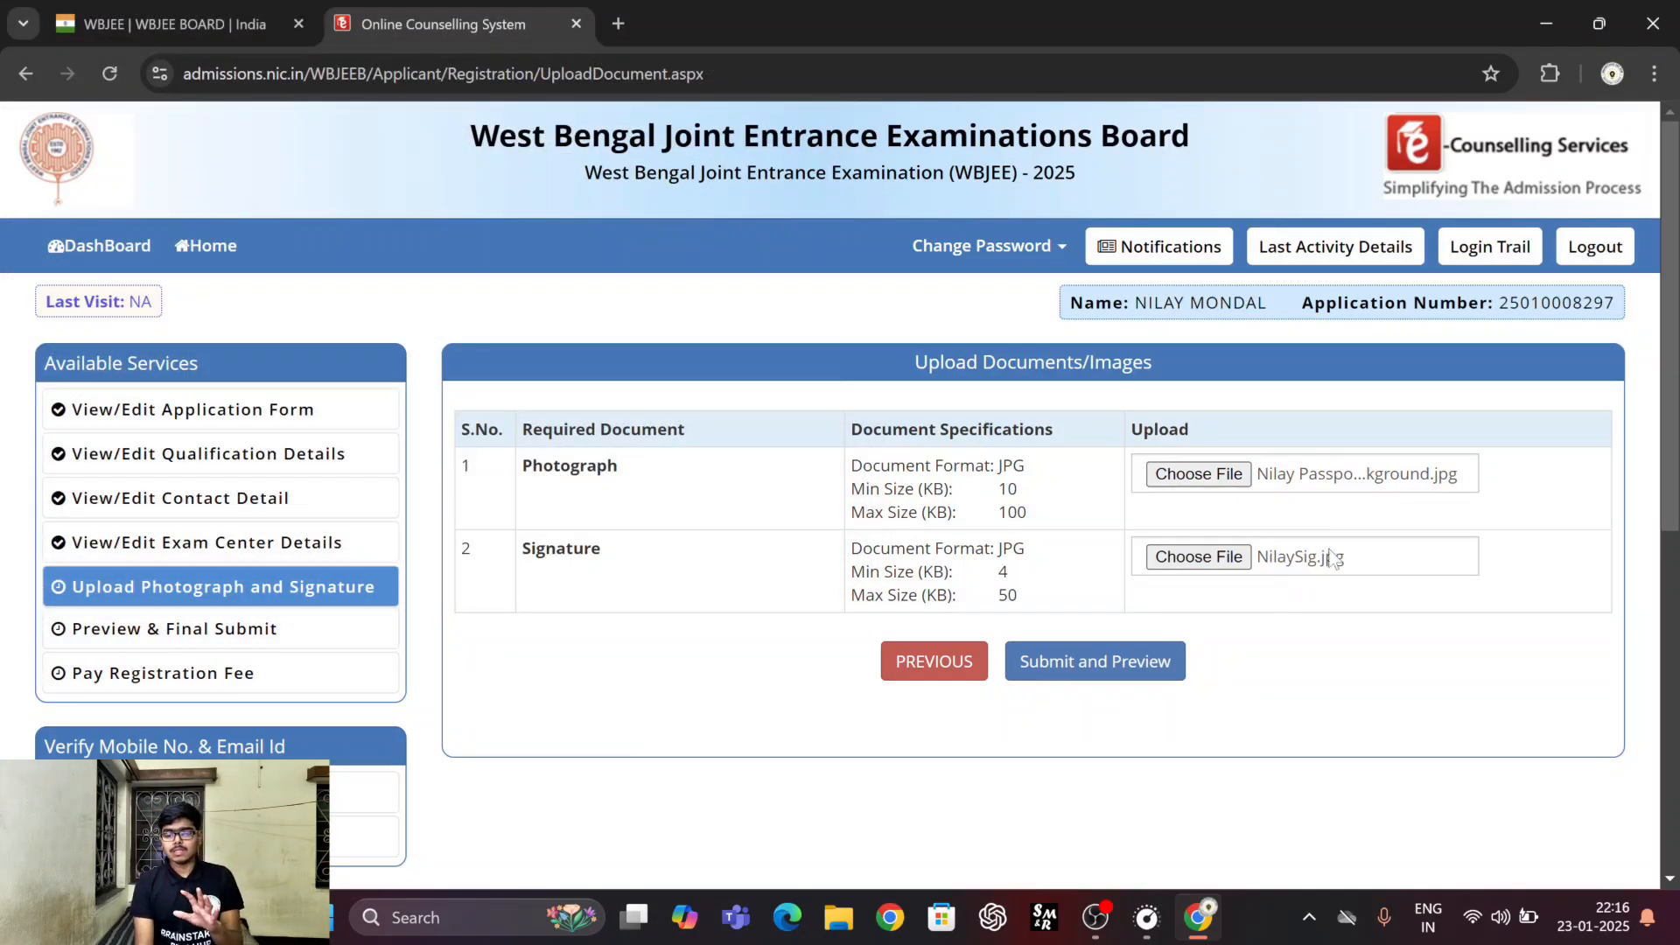
left_click(1064, 666)
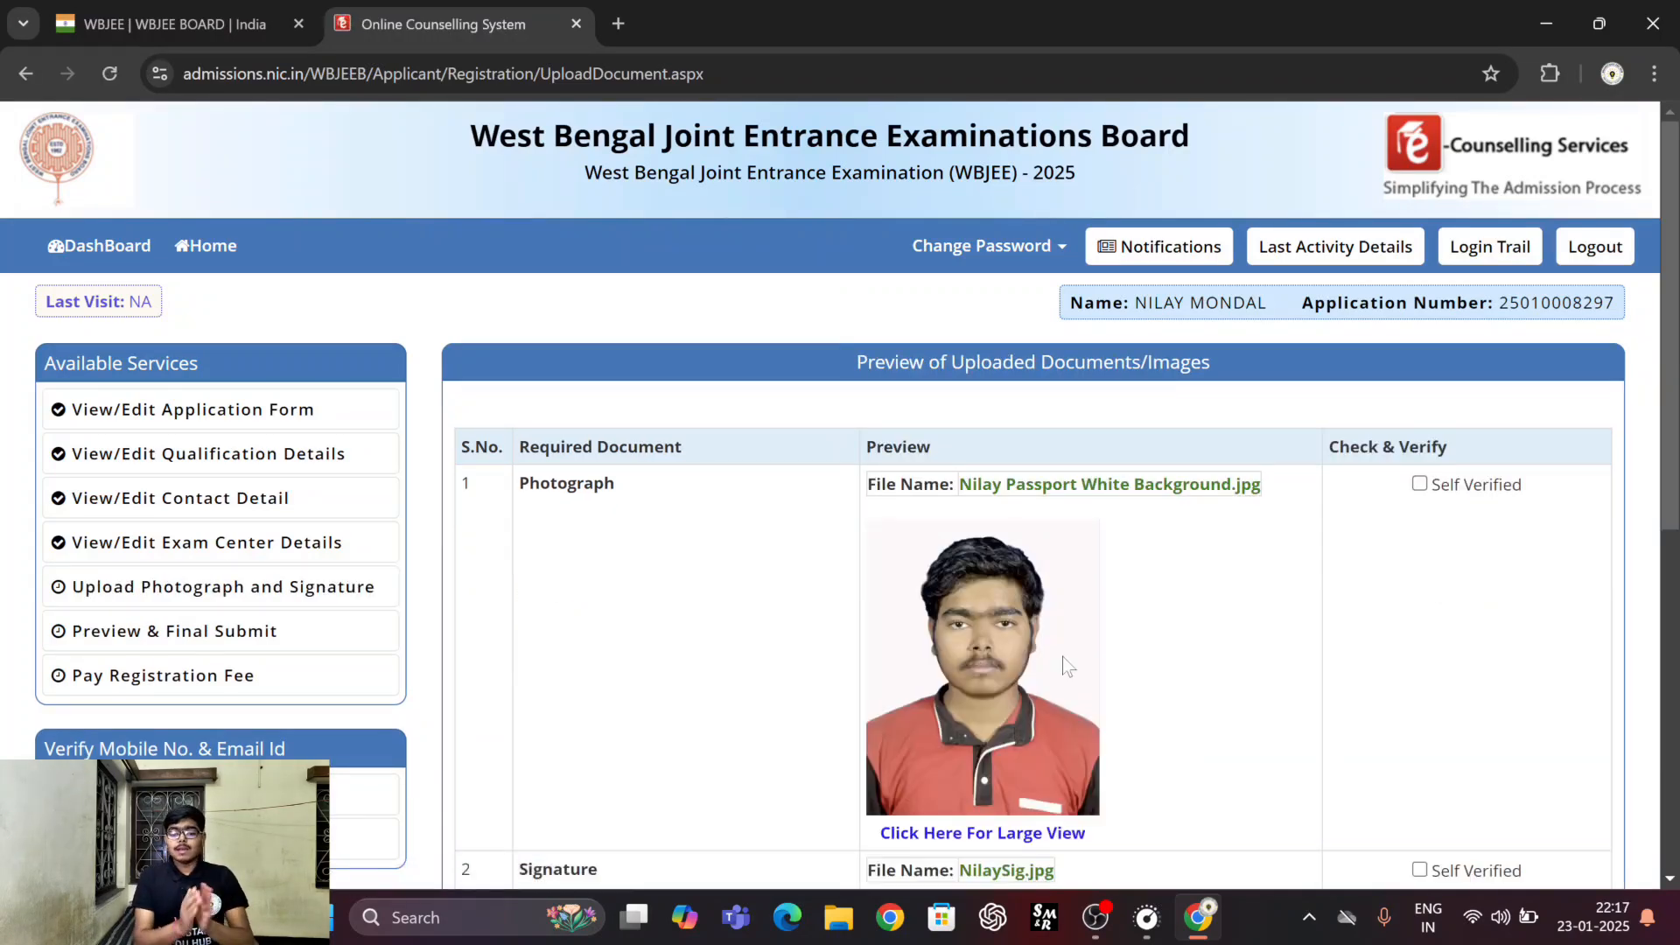
Mark the uploaded photograph and signature as self verified and save them finally.
scroll(1316, 523, "down", 3)
scroll(1316, 529, "up", 1)
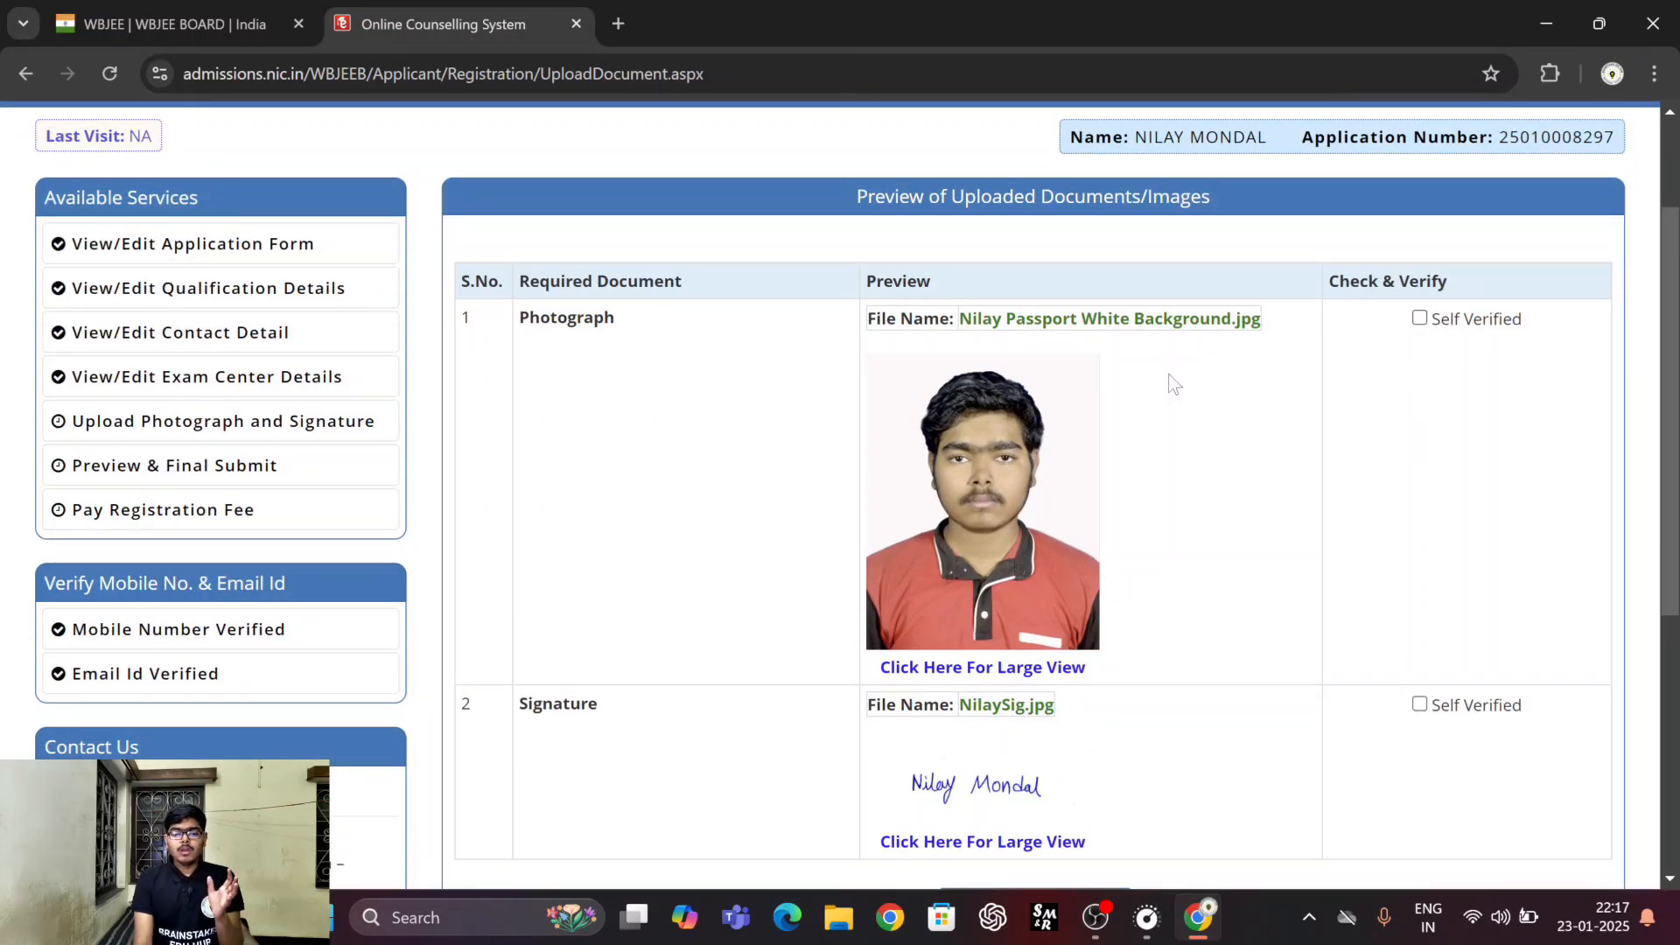
left_click(1419, 319)
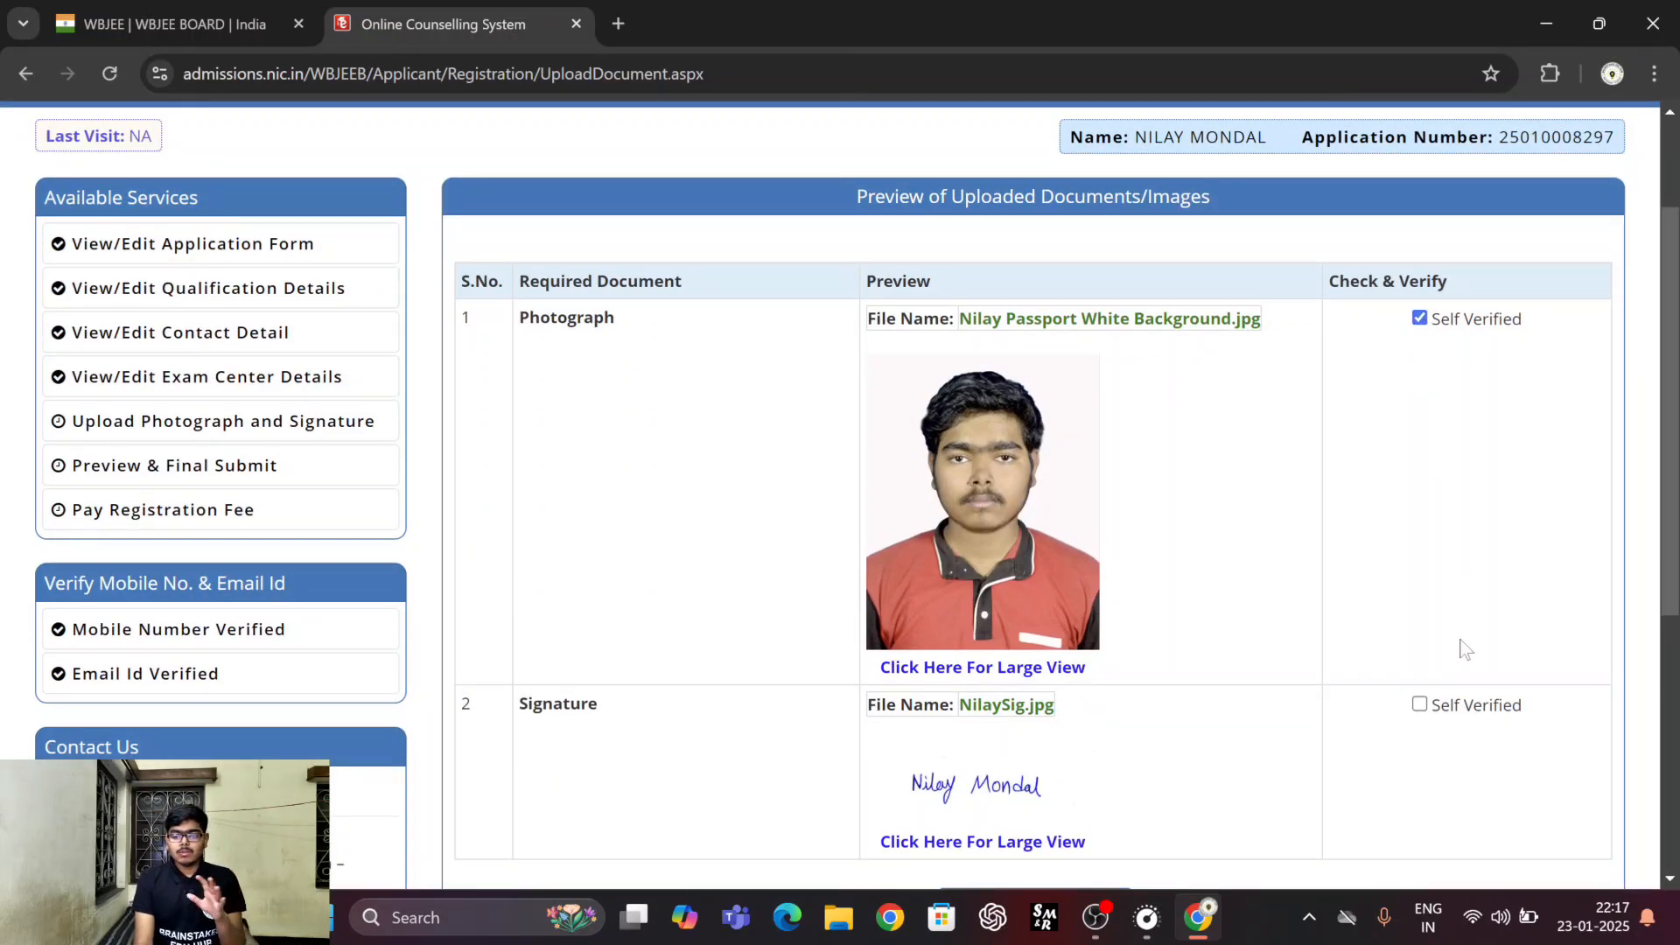
left_click(1419, 705)
scroll(1294, 663, "down", 3)
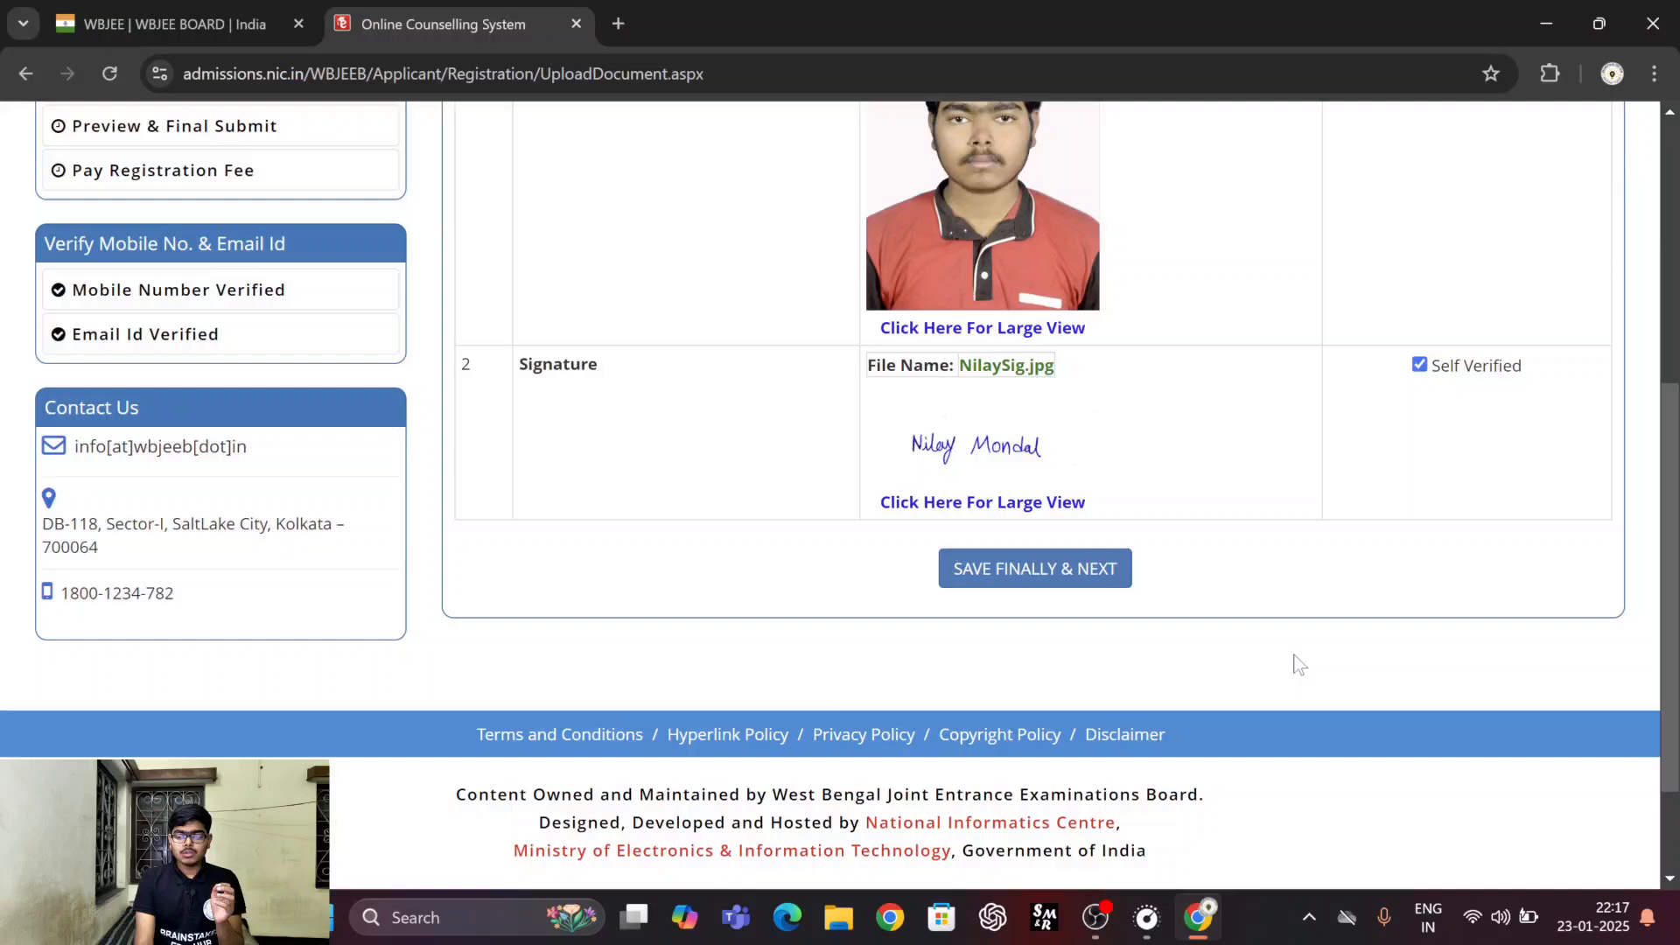
left_click(1050, 583)
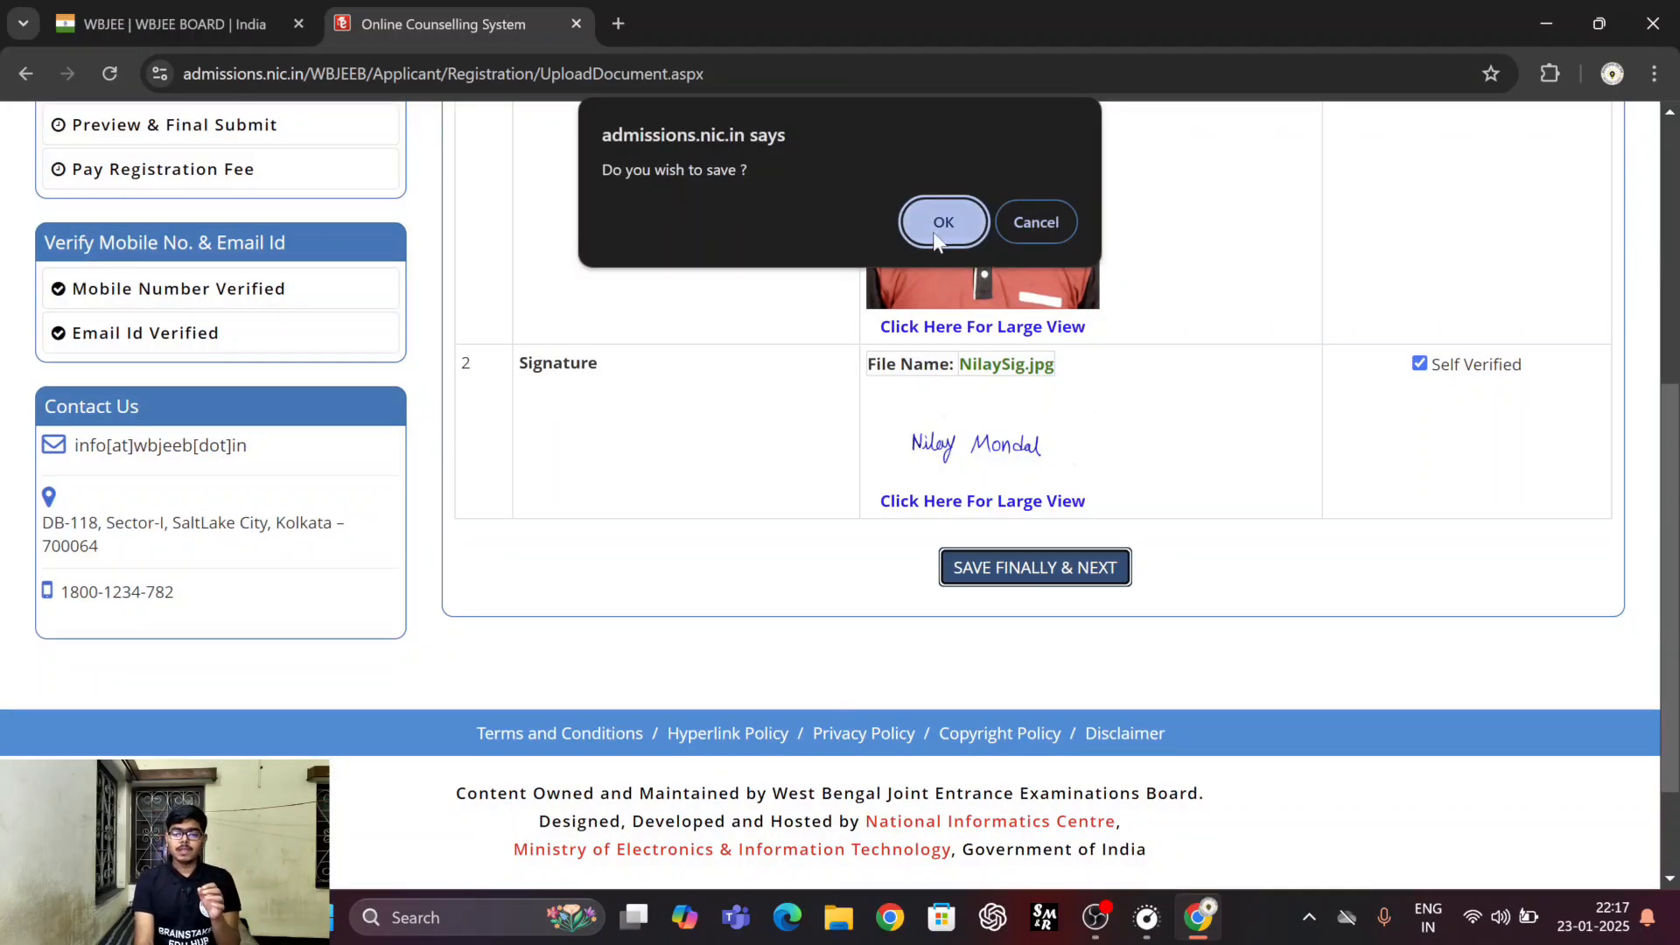
left_click(936, 228)
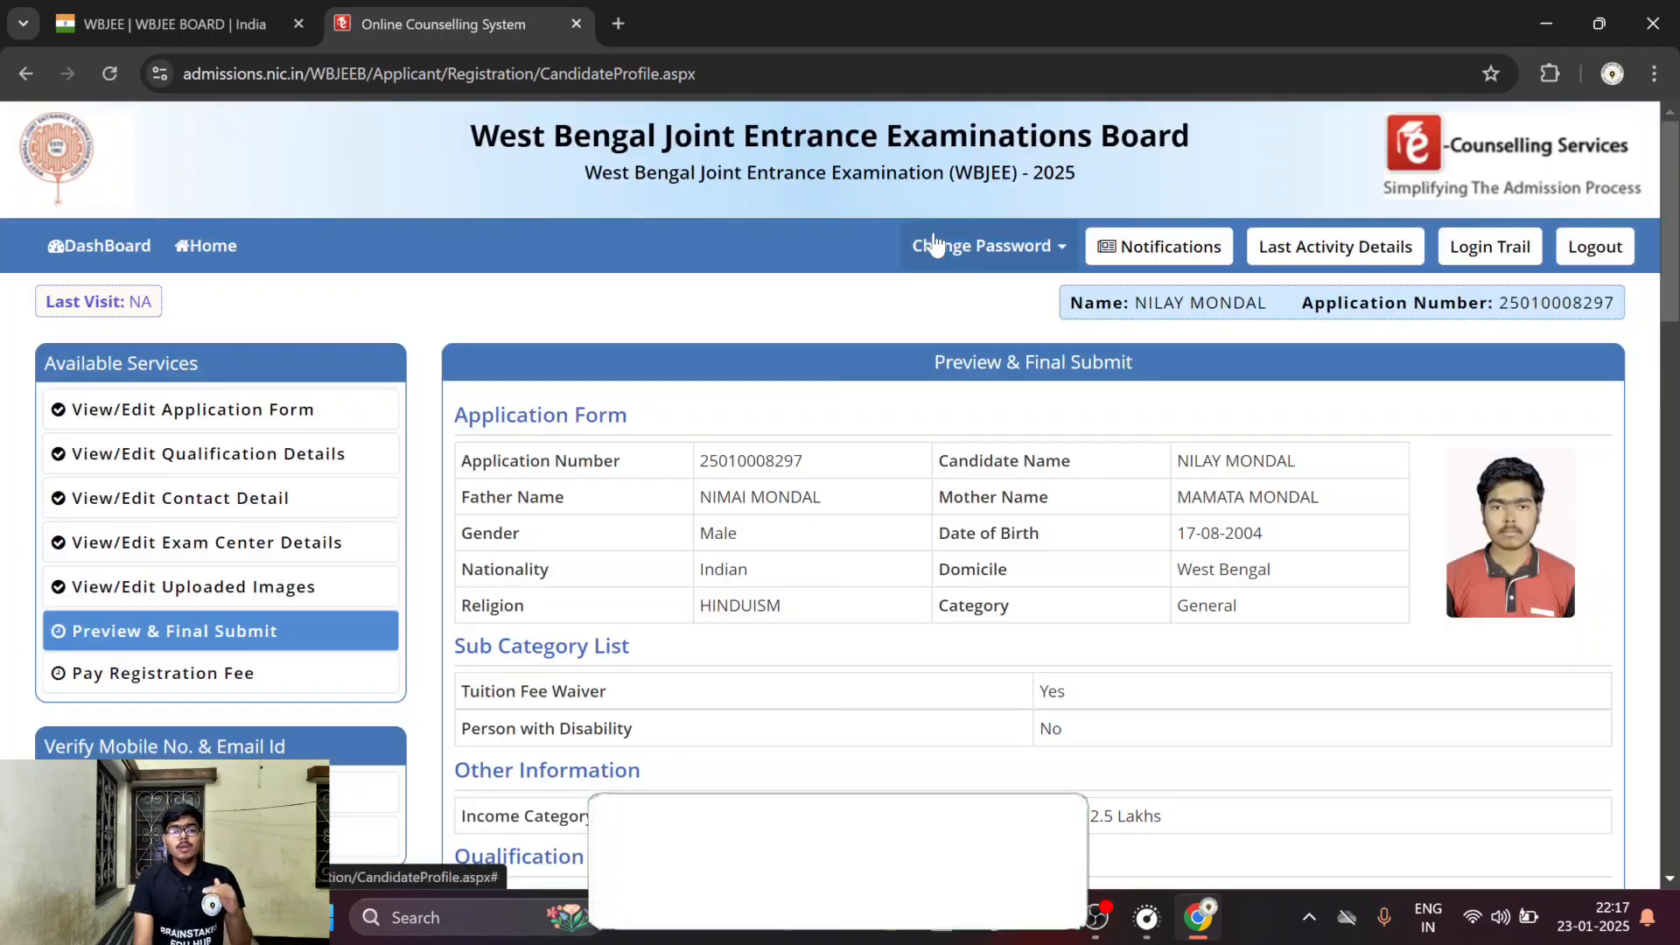
Review the application preview from the candidate's details through exam centers, addresses and signature to the declaration.
left_click_drag(935, 362, 1121, 362)
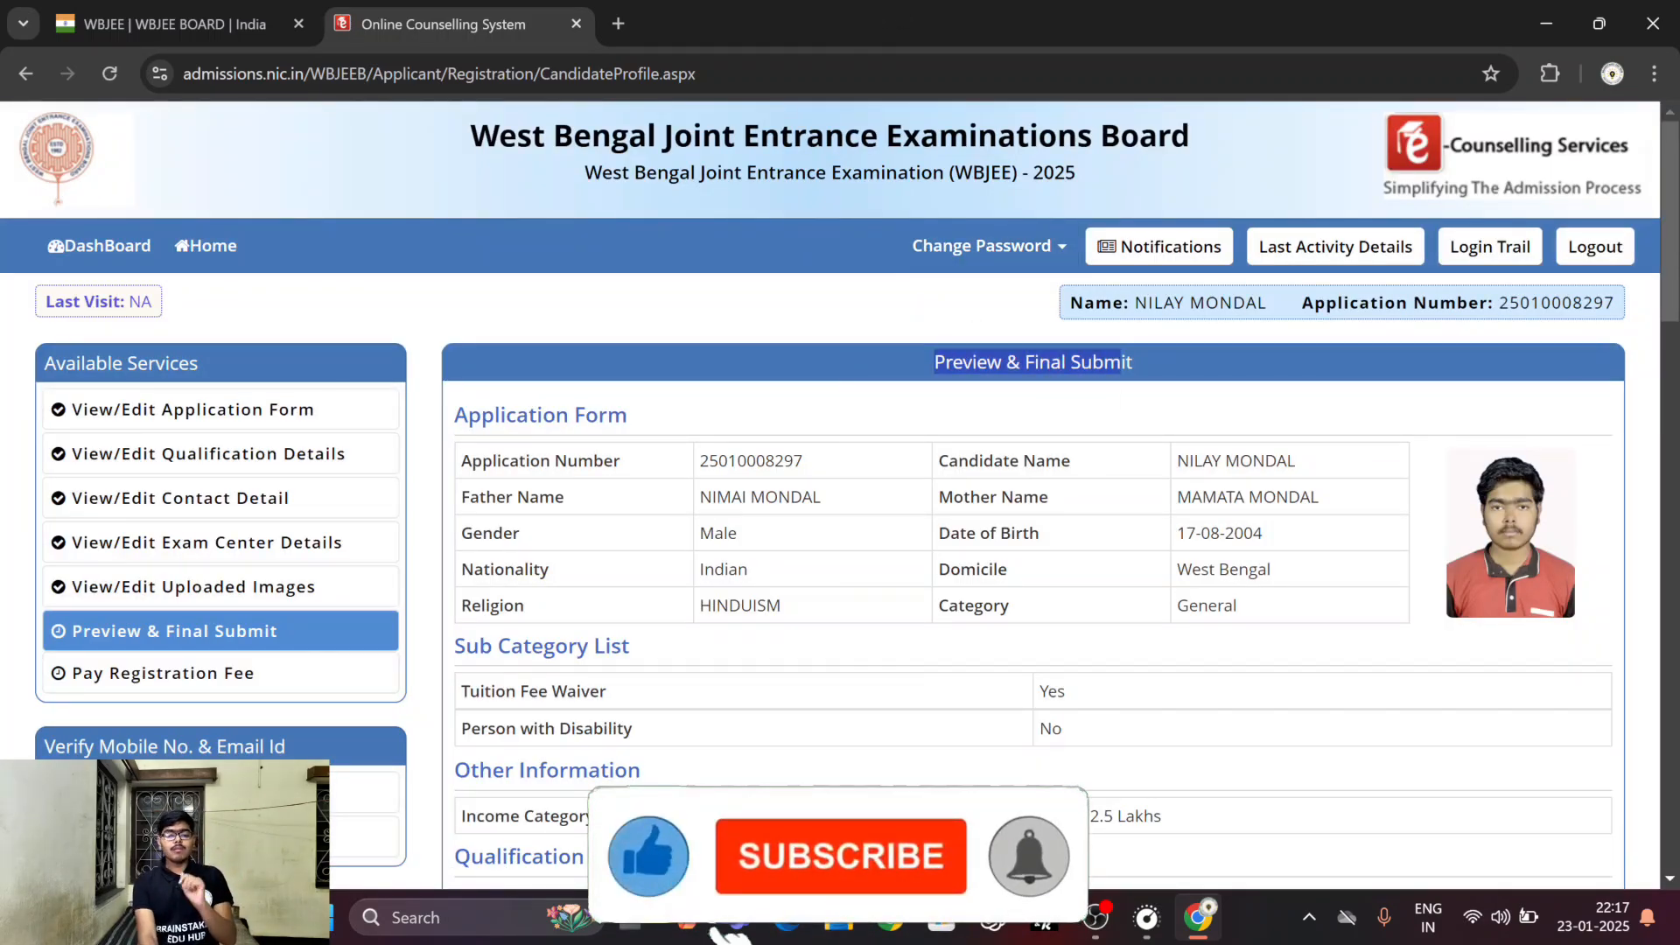
left_click(1119, 413)
scroll(1053, 508, "down", 3)
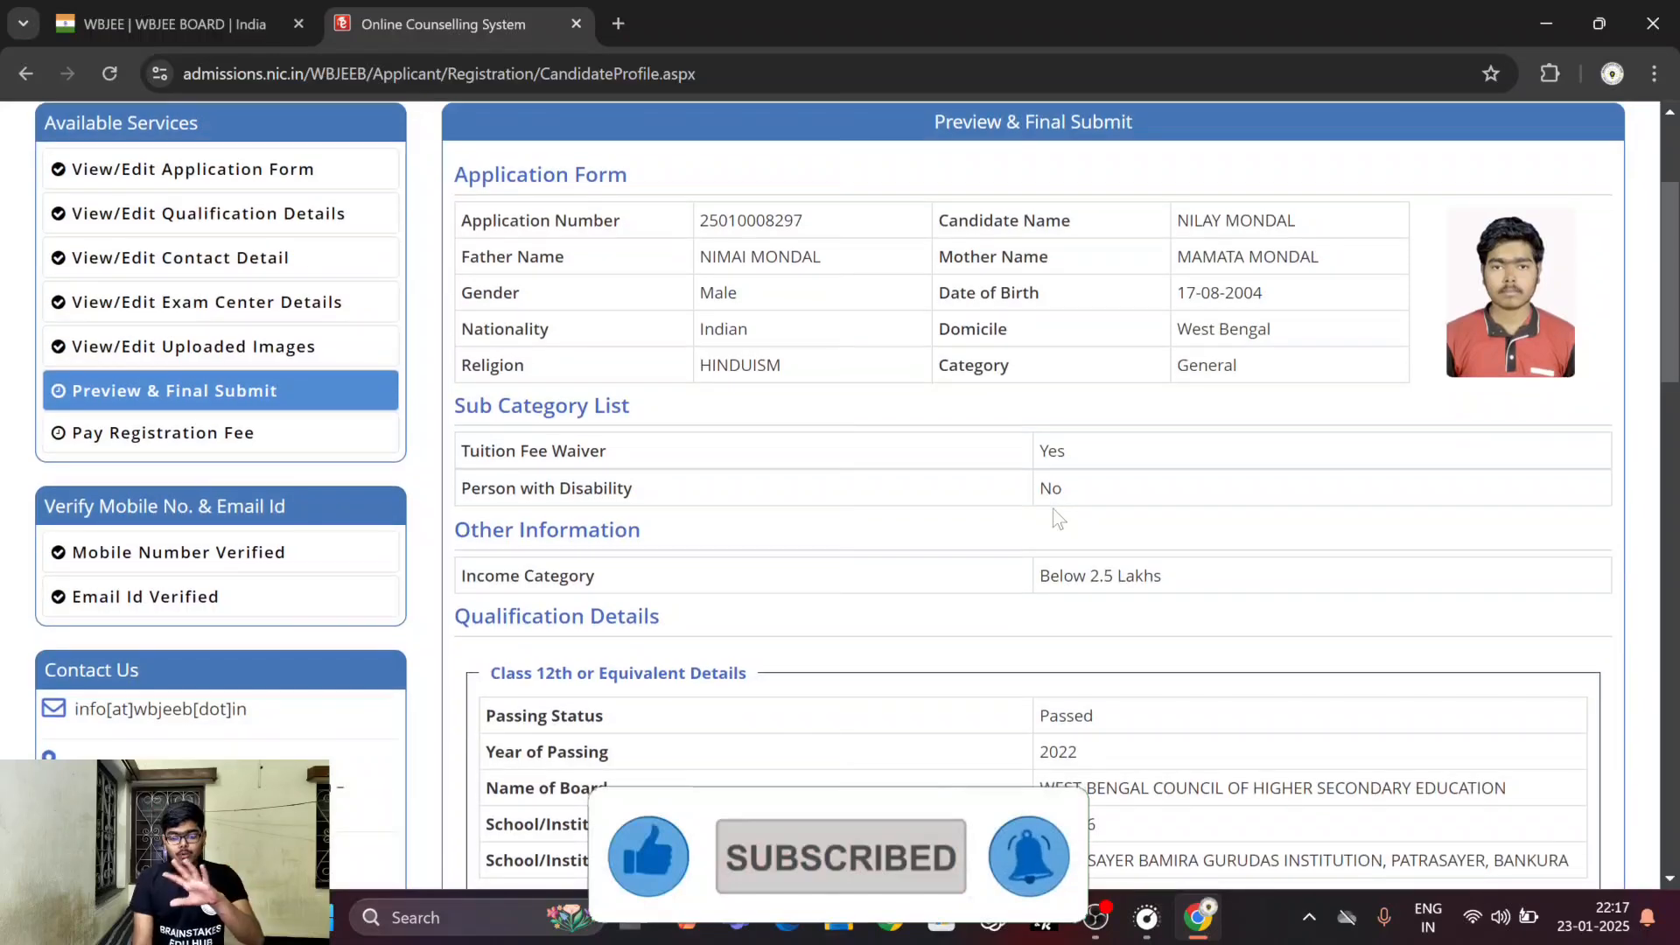
scroll(1053, 508, "down", 7)
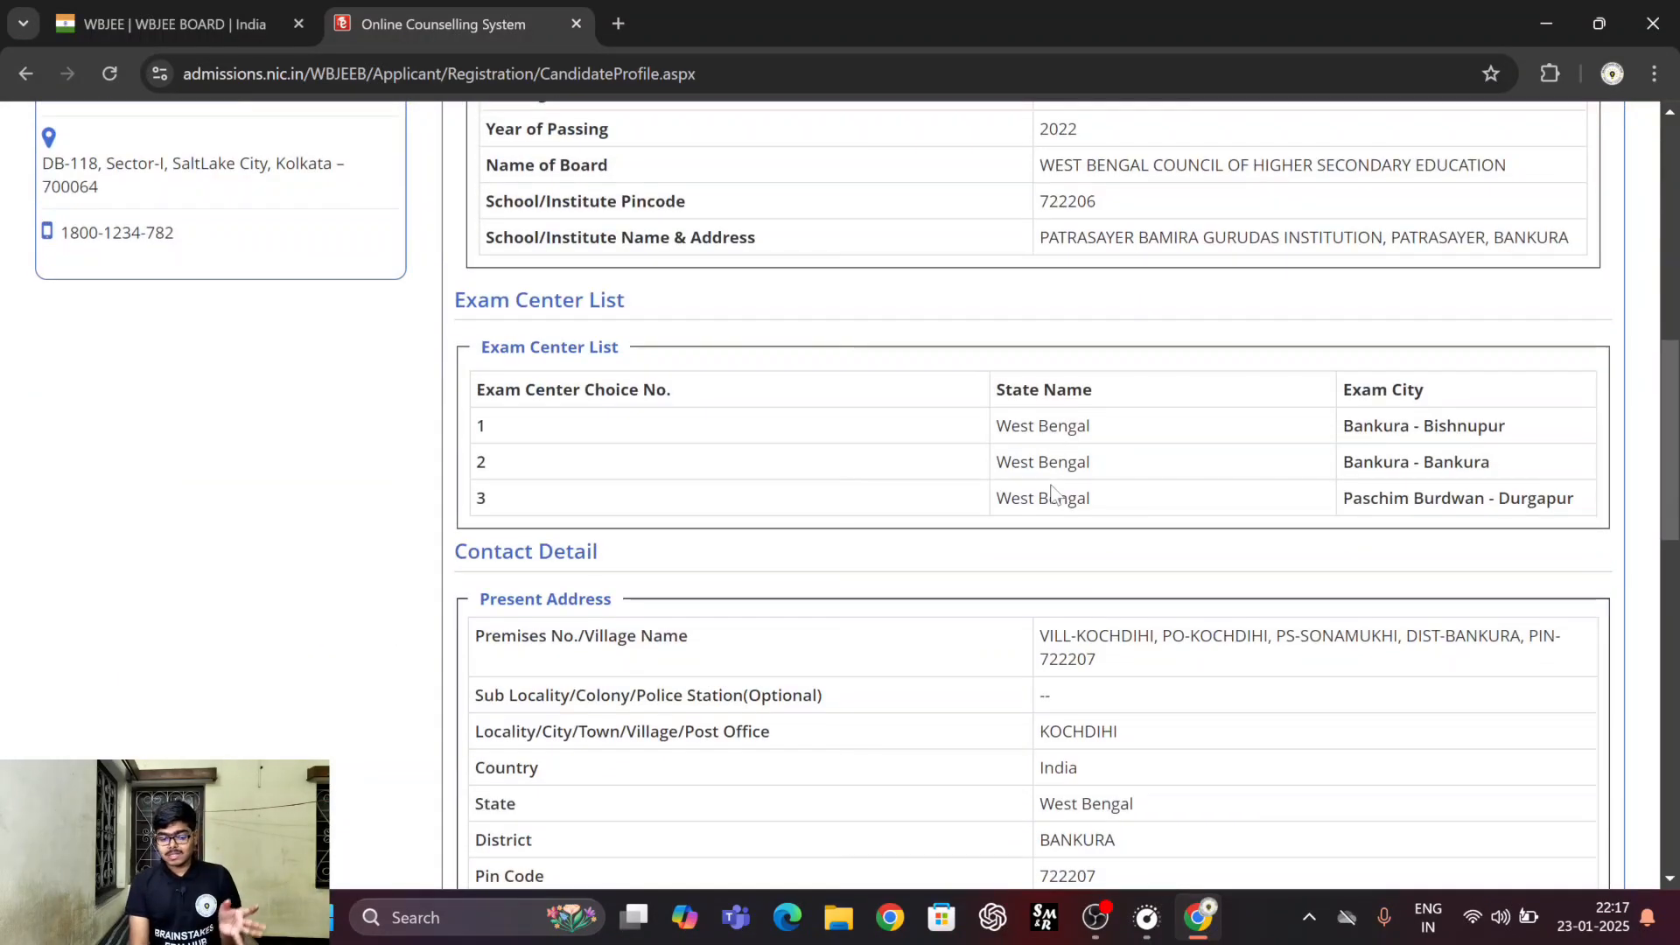
scroll(1053, 495, "down", 9)
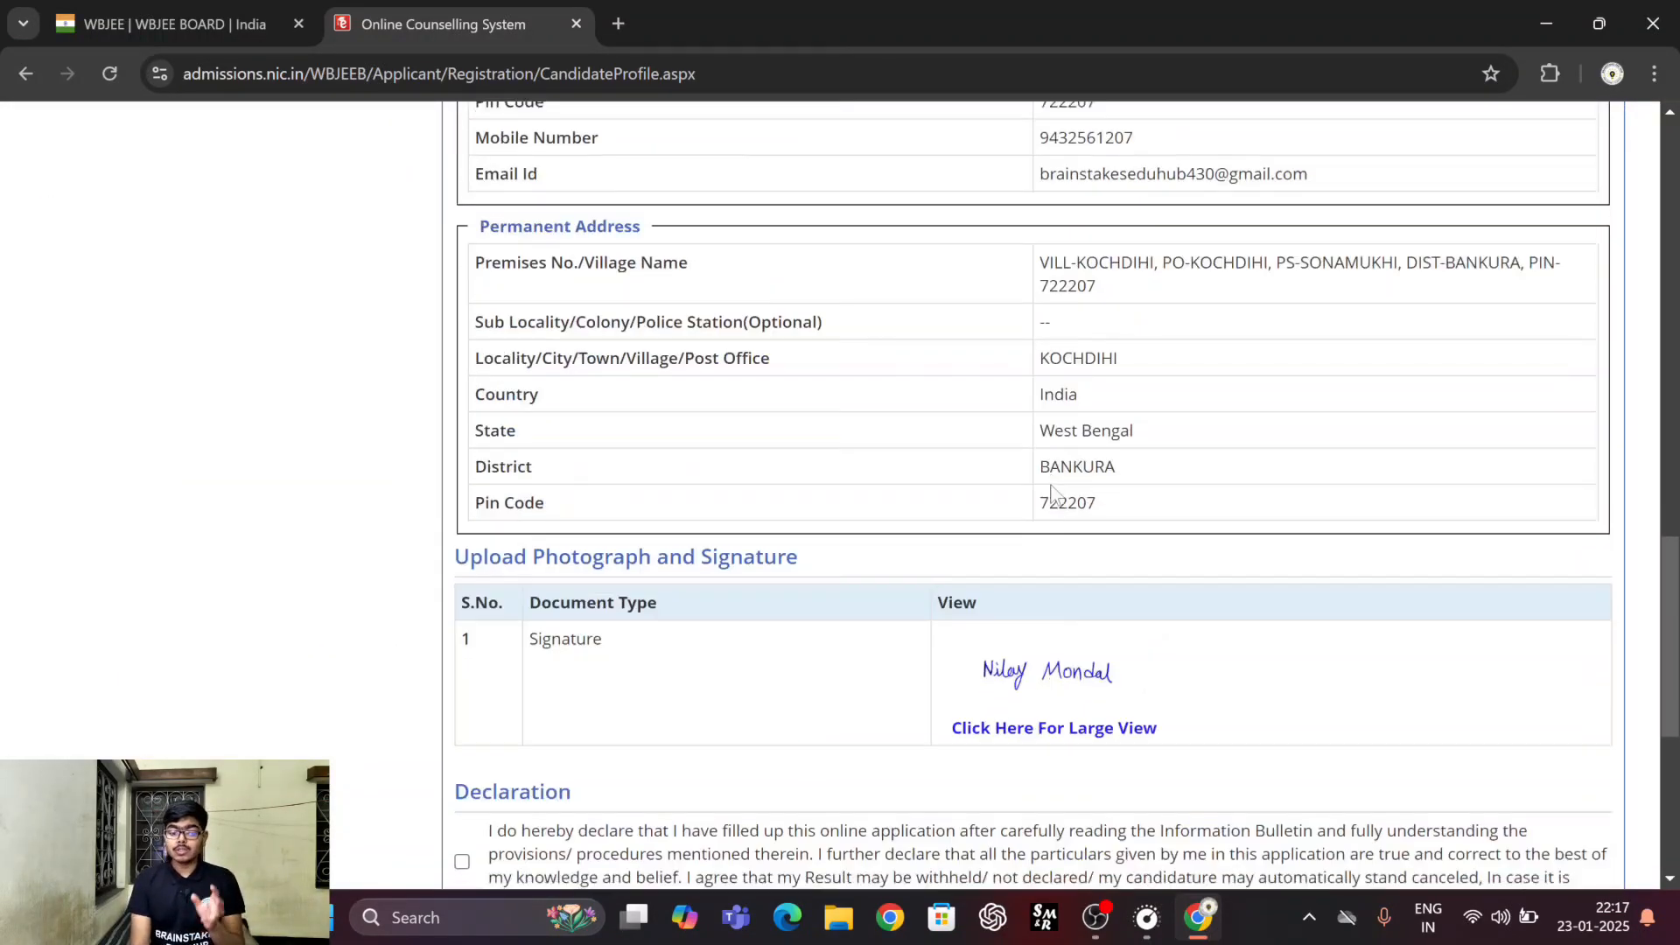
scroll(1053, 494, "down", 1)
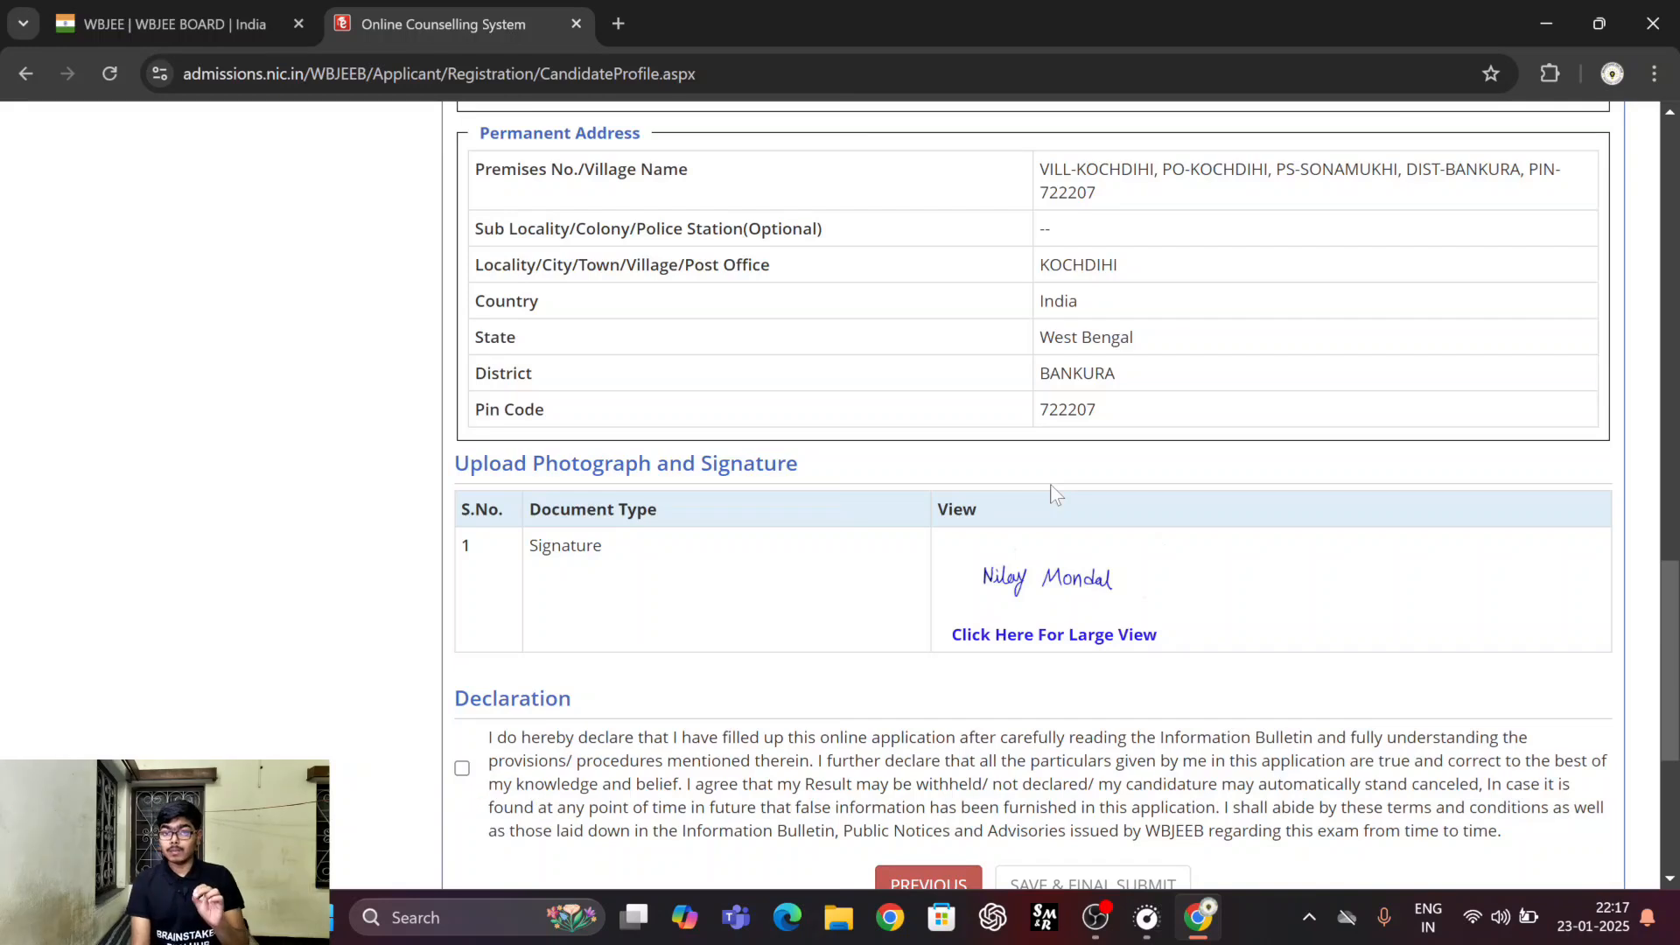
scroll(1053, 495, "down", 2)
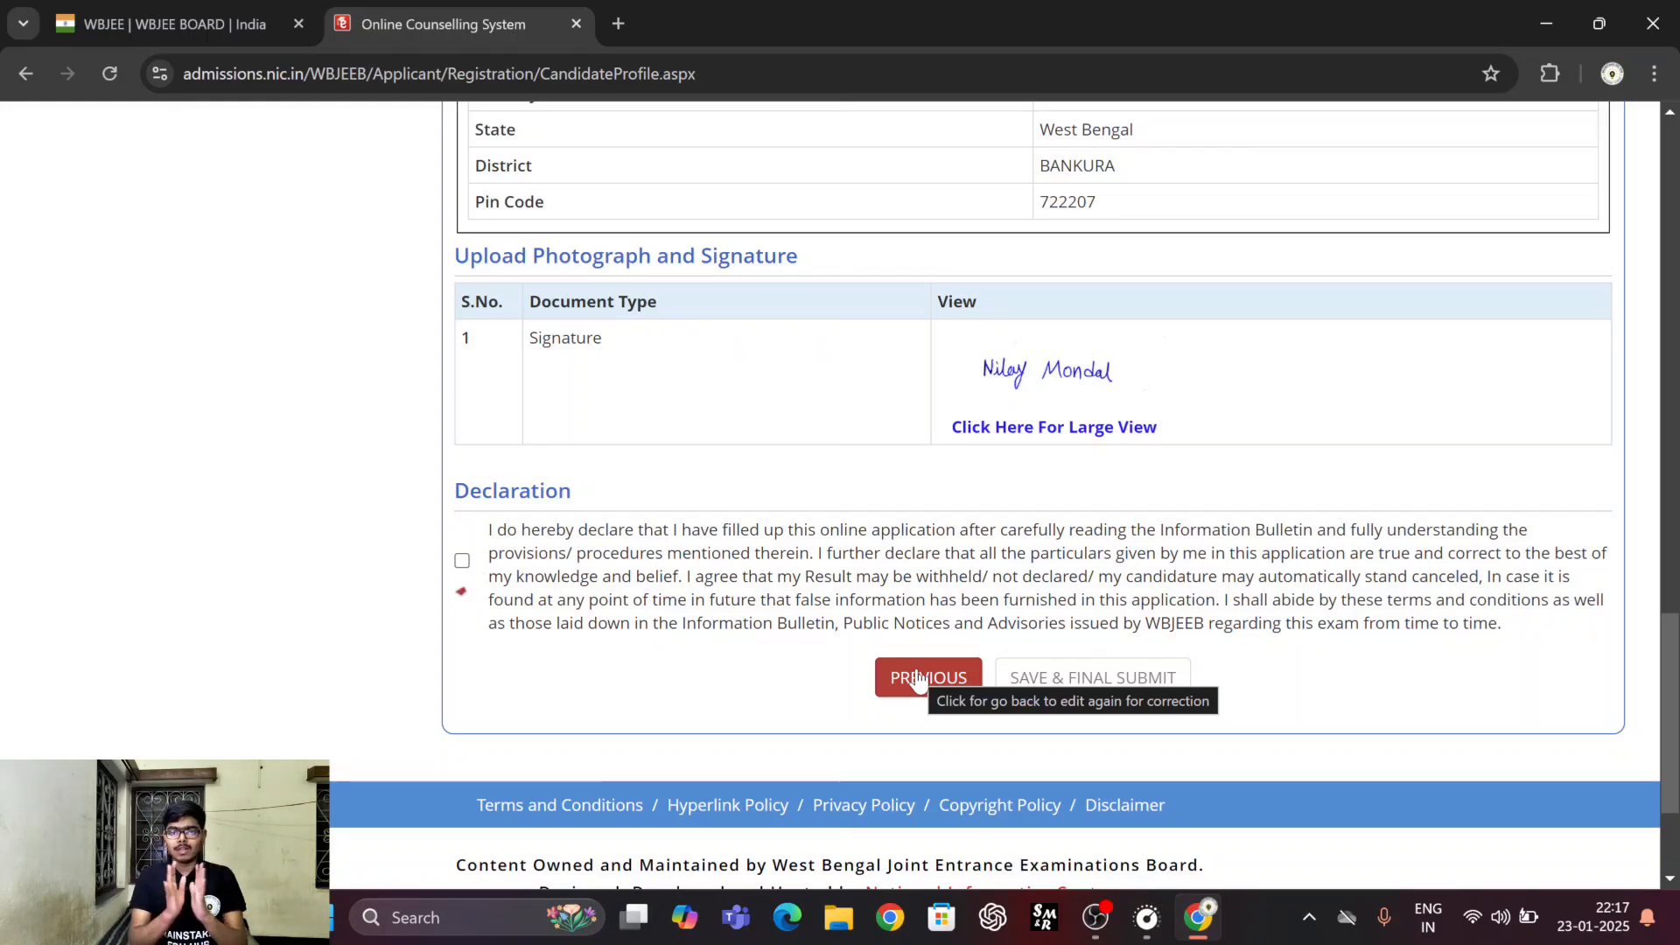
Accept the declaration and make the final submission of the application.
left_click(462, 561)
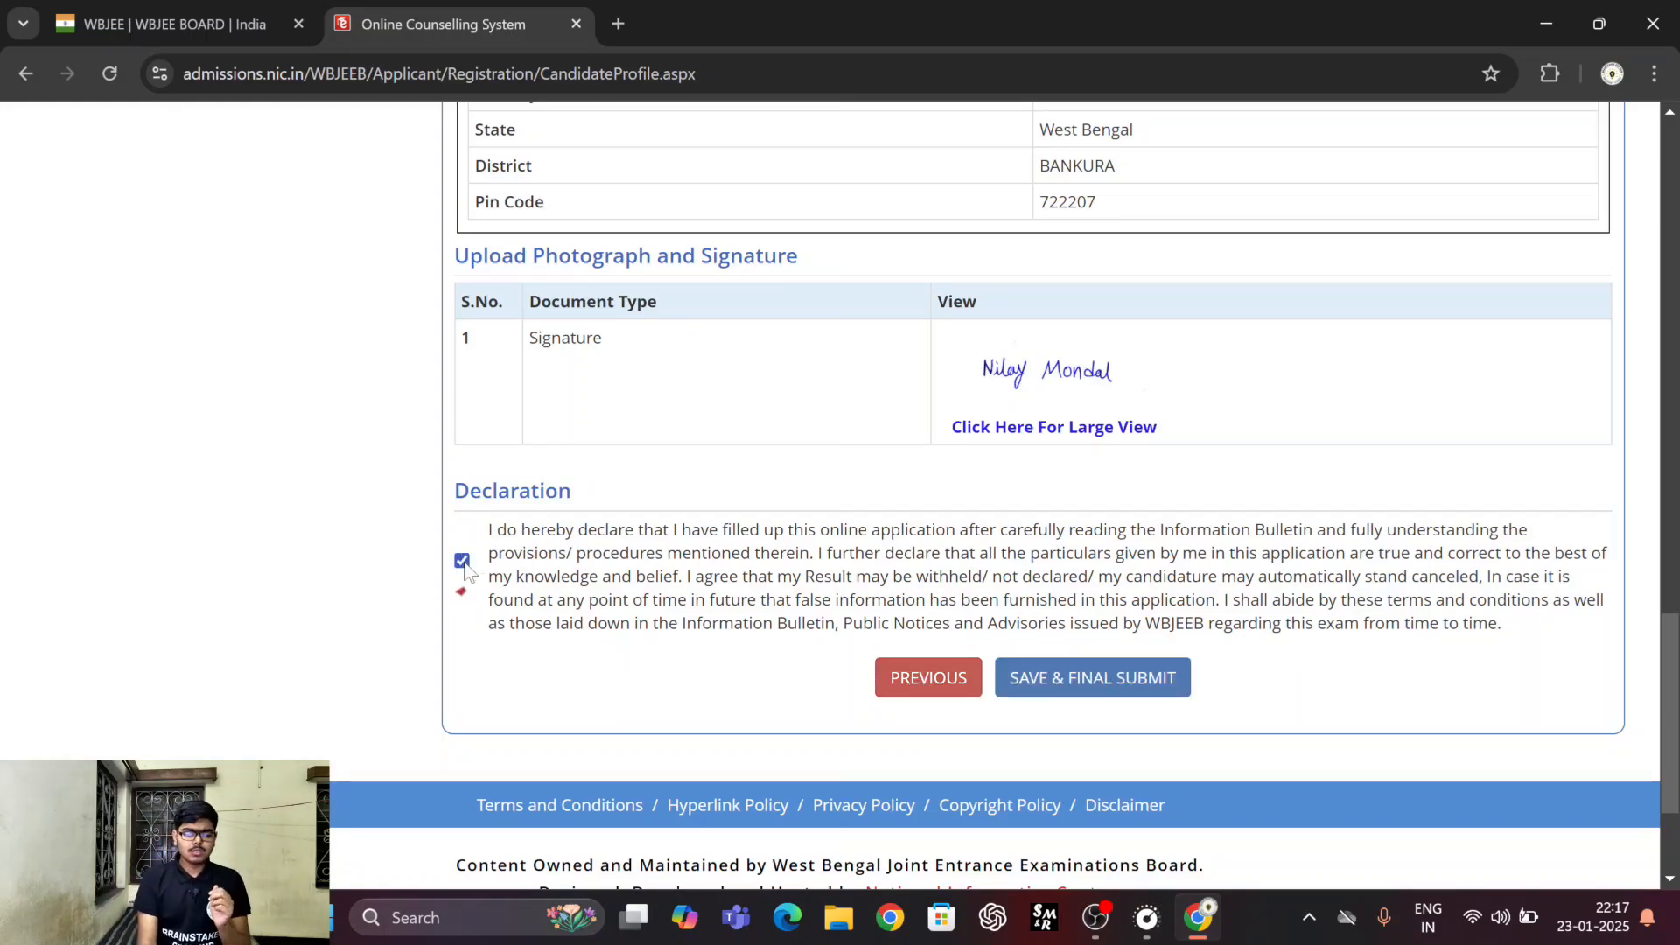
left_click(1127, 679)
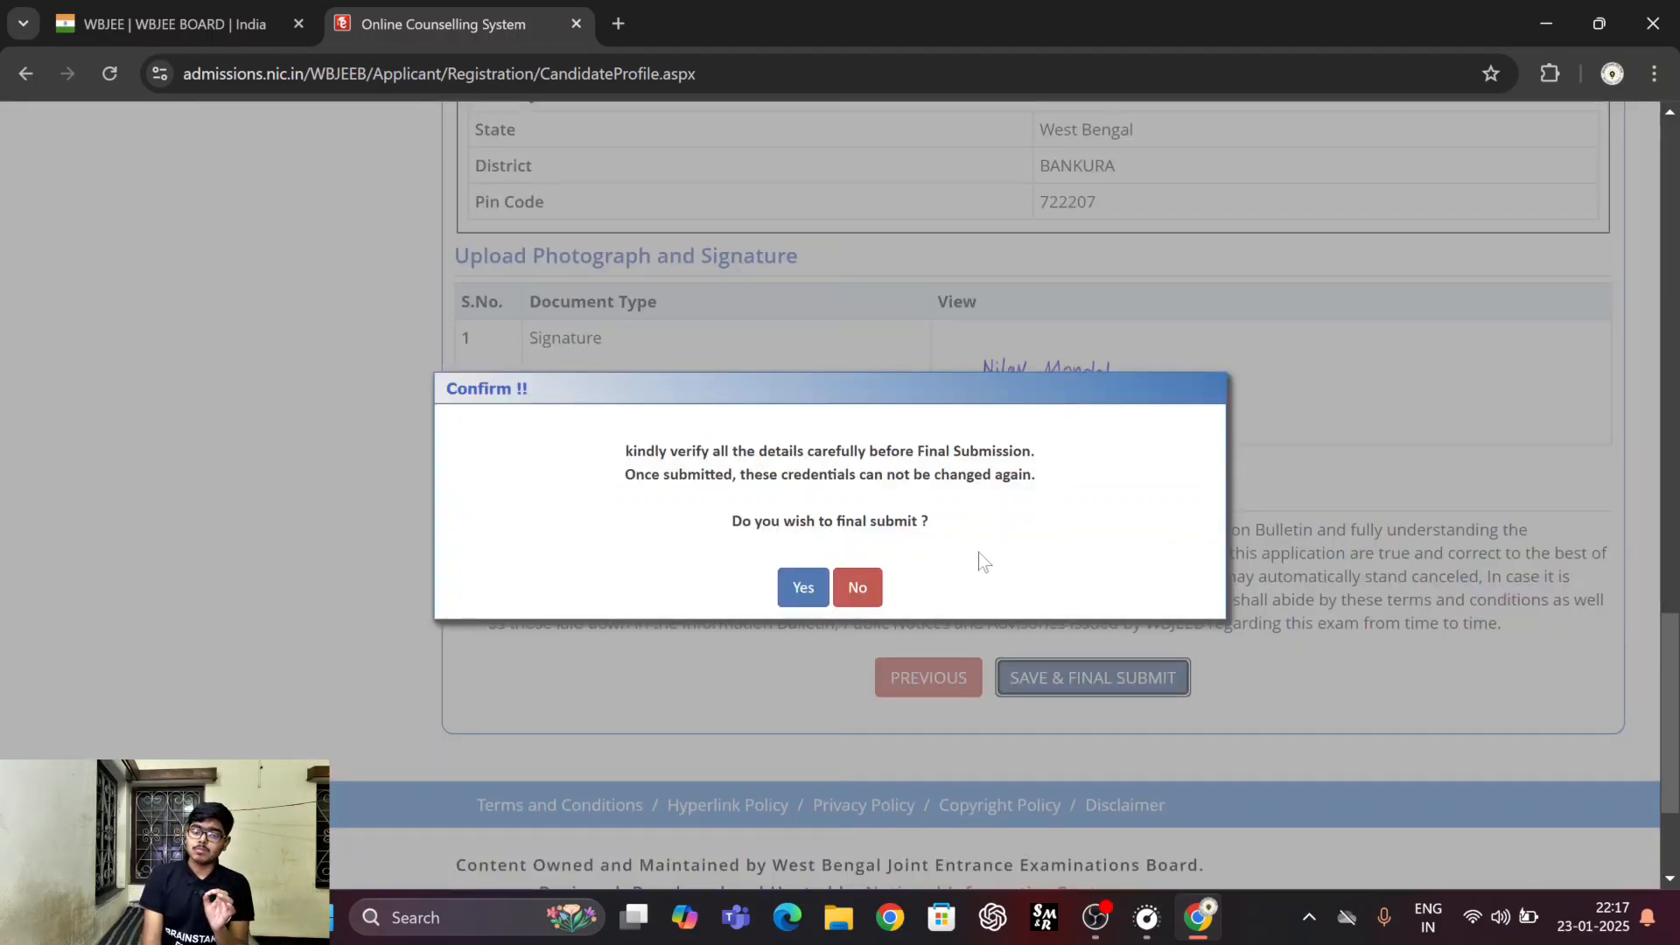
left_click(803, 584)
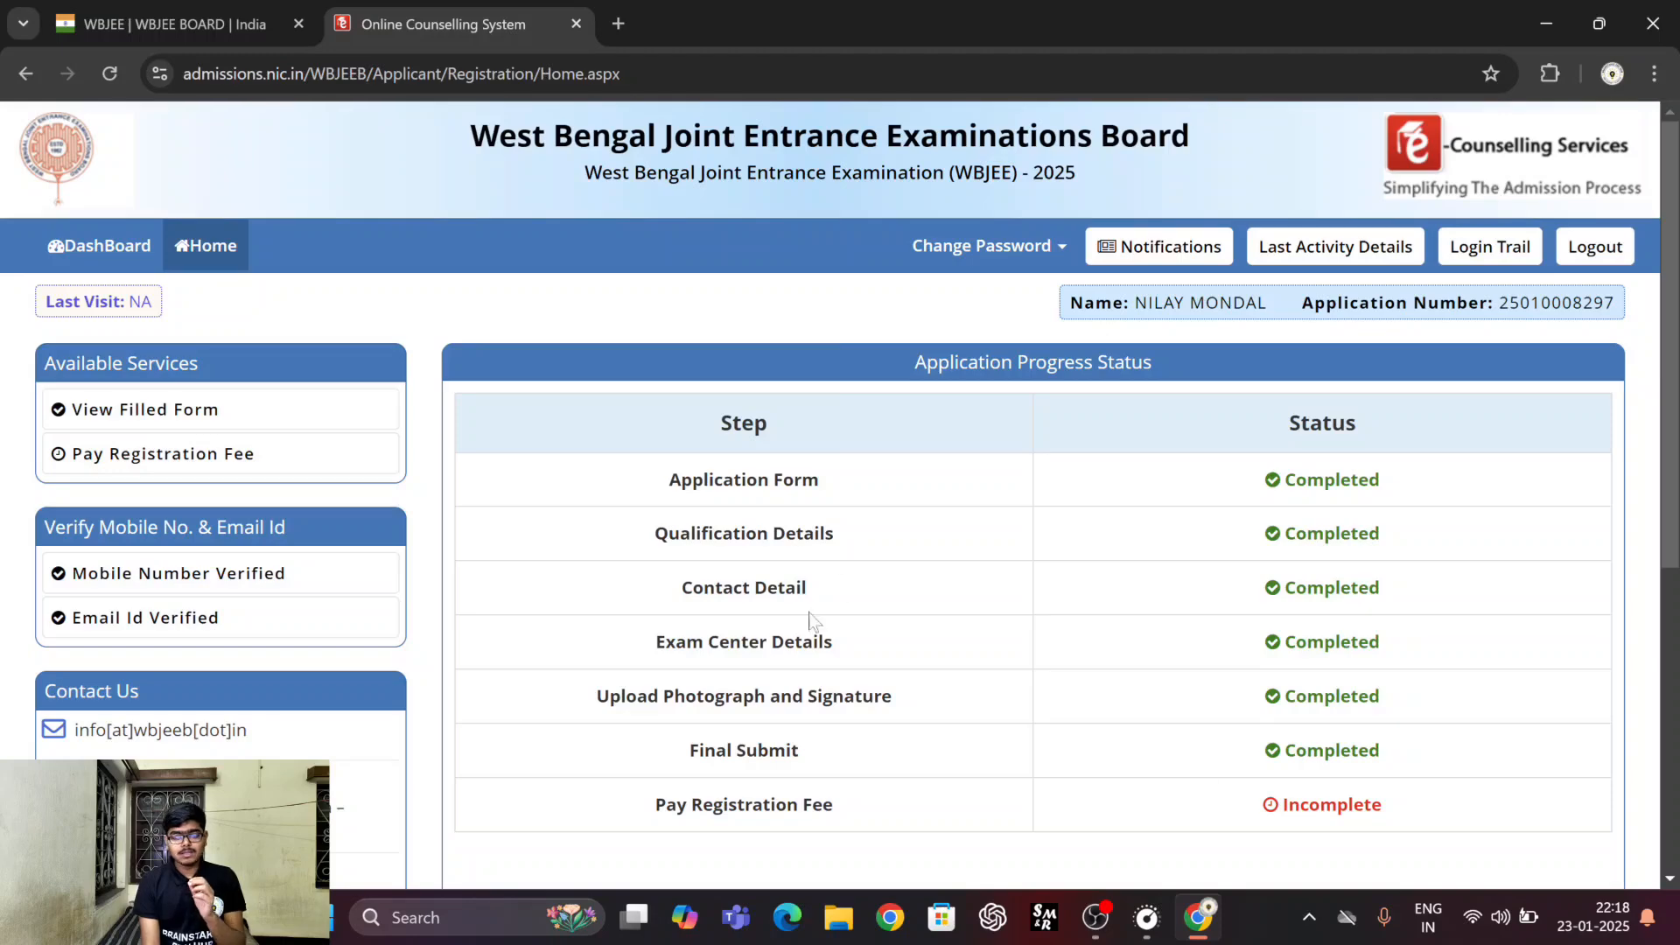
Start the registration fee payment for the submitted application, using Online Payment as the mode of payment.
scroll(810, 621, "down", 3)
left_click(1001, 744)
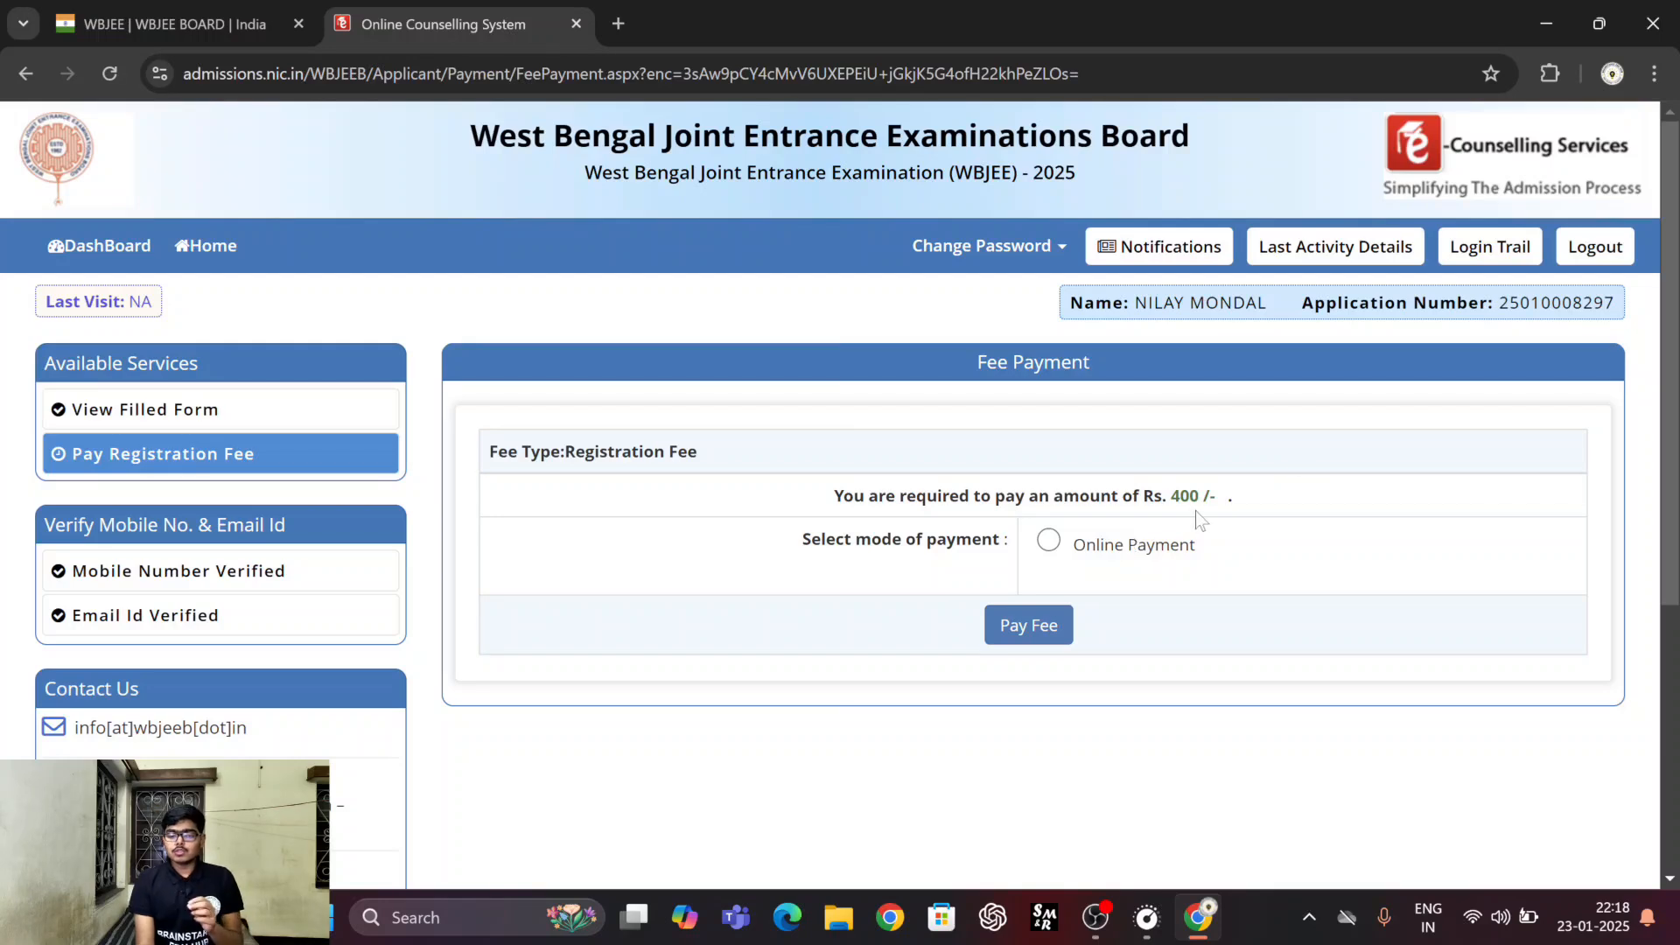
left_click(1048, 542)
left_click(1029, 624)
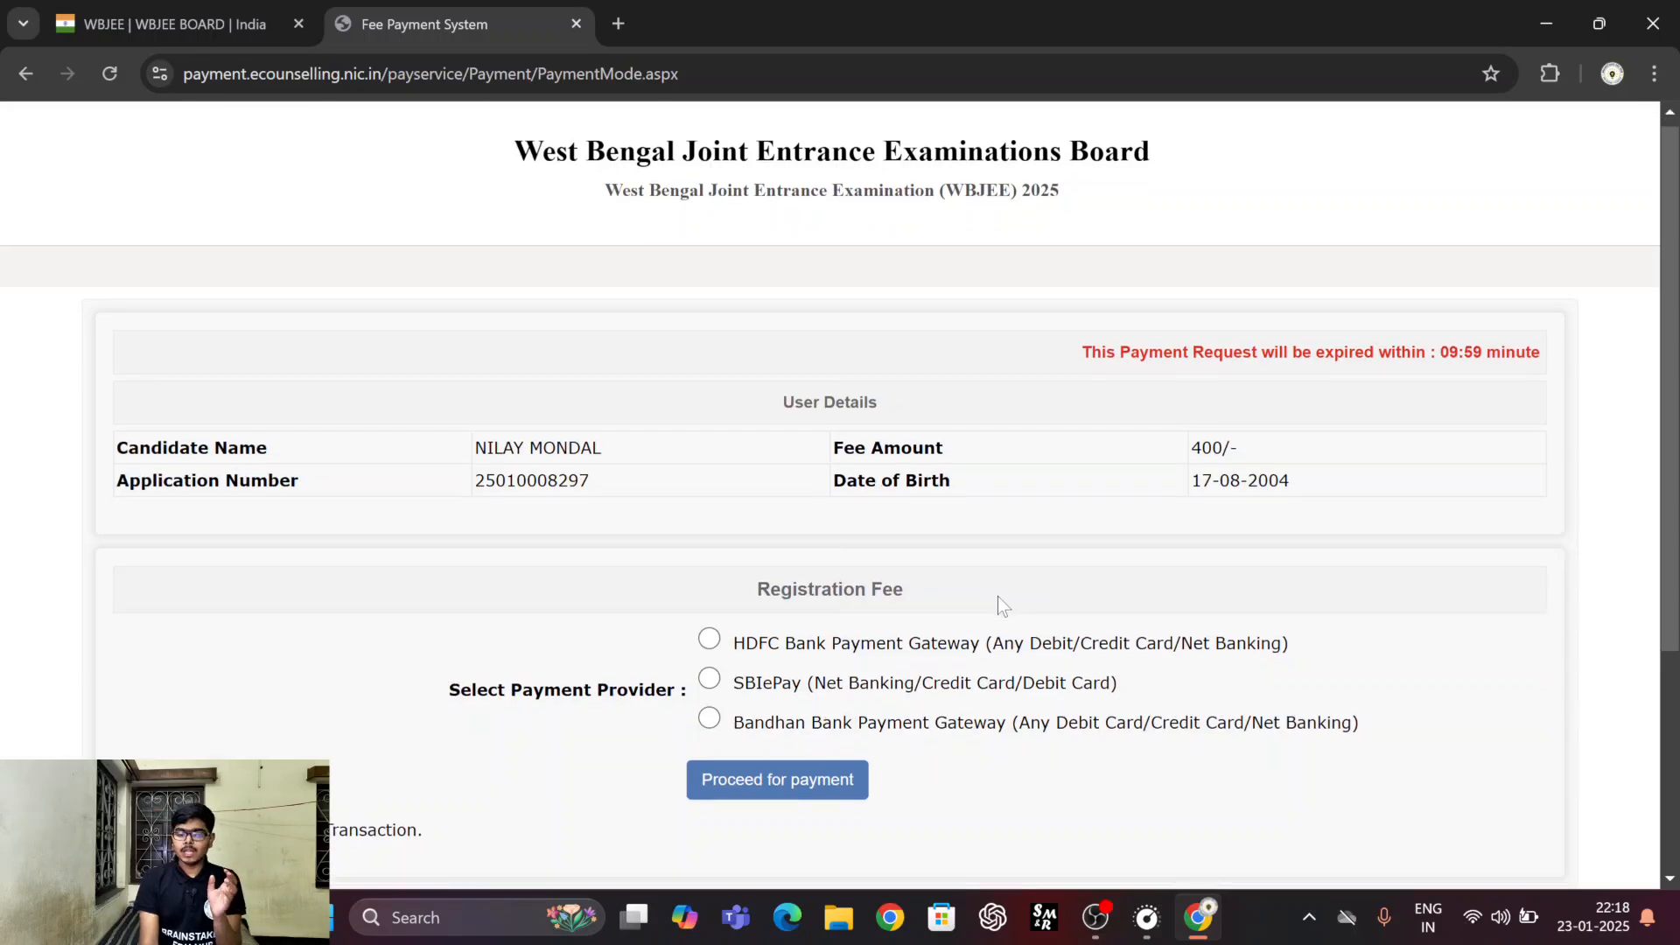
Choose SBIePay (Net Banking/Credit Card/Debit Card) as the payment provider and proceed to its payment page.
scroll(998, 597, "down", 2)
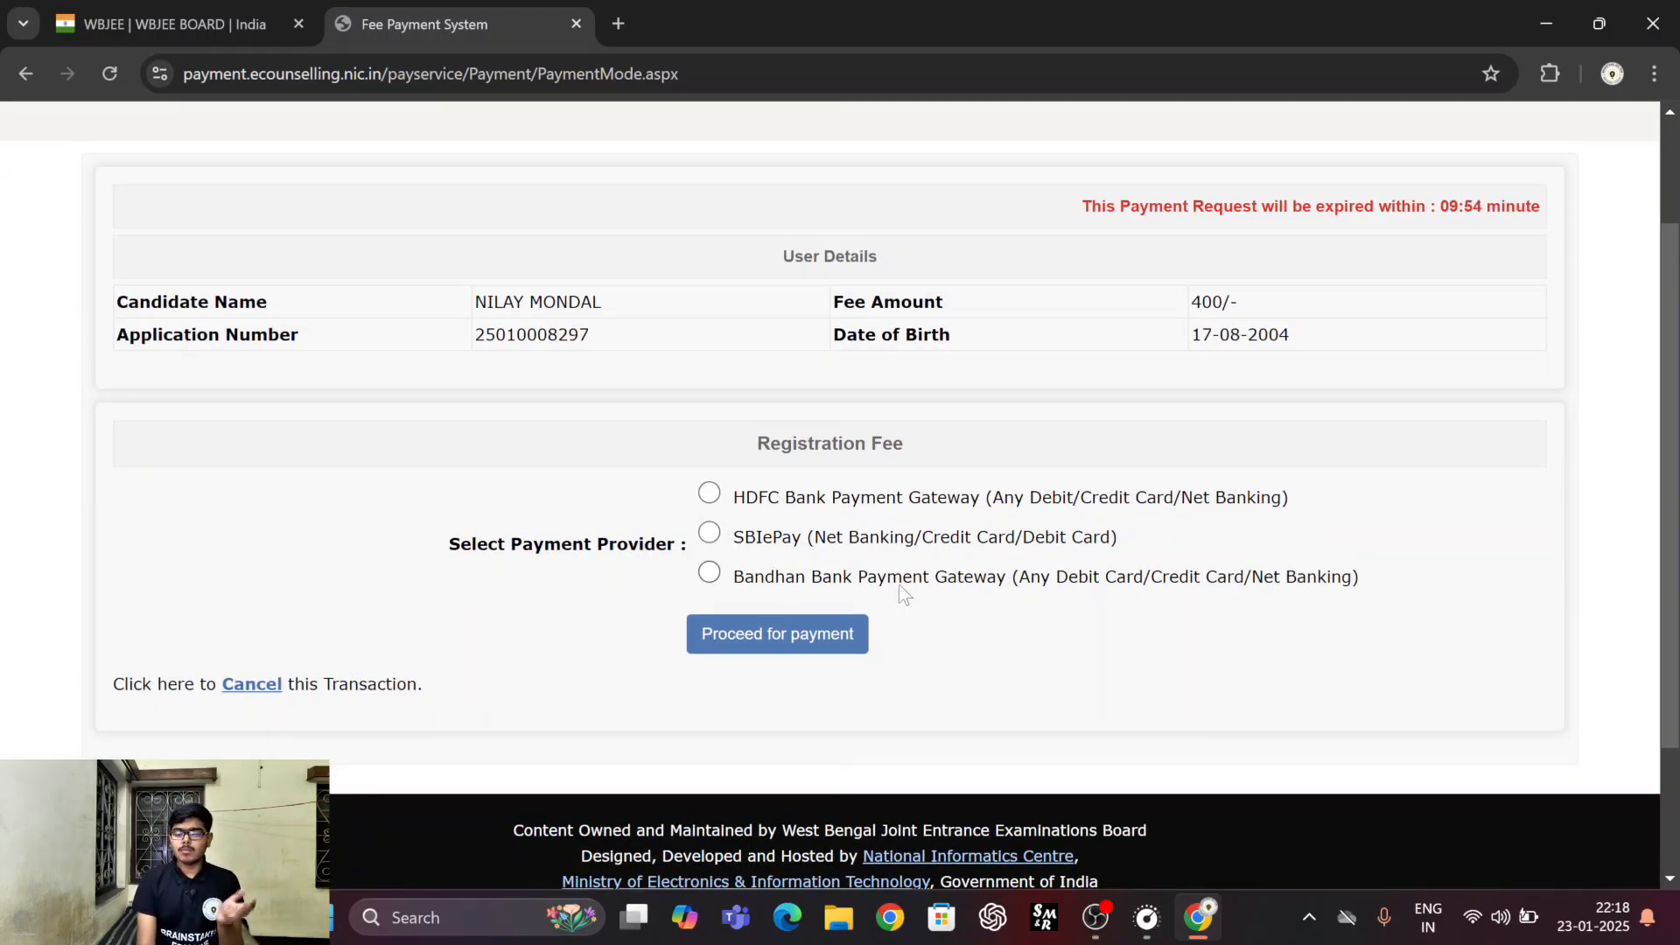
left_click(711, 535)
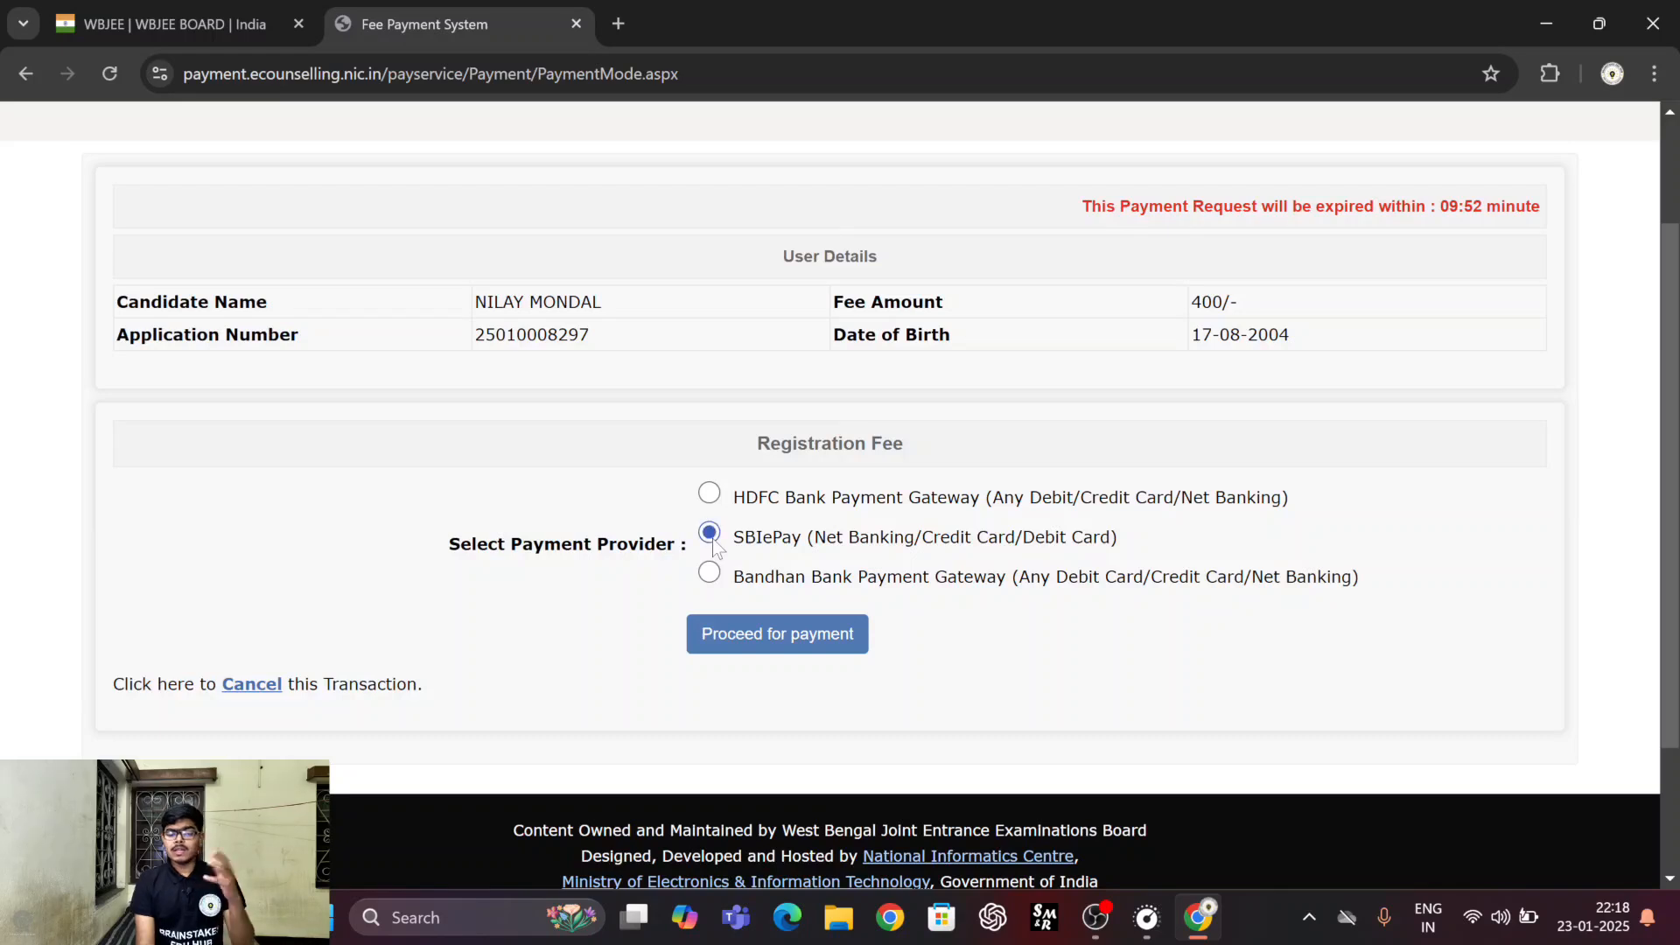
left_click(763, 638)
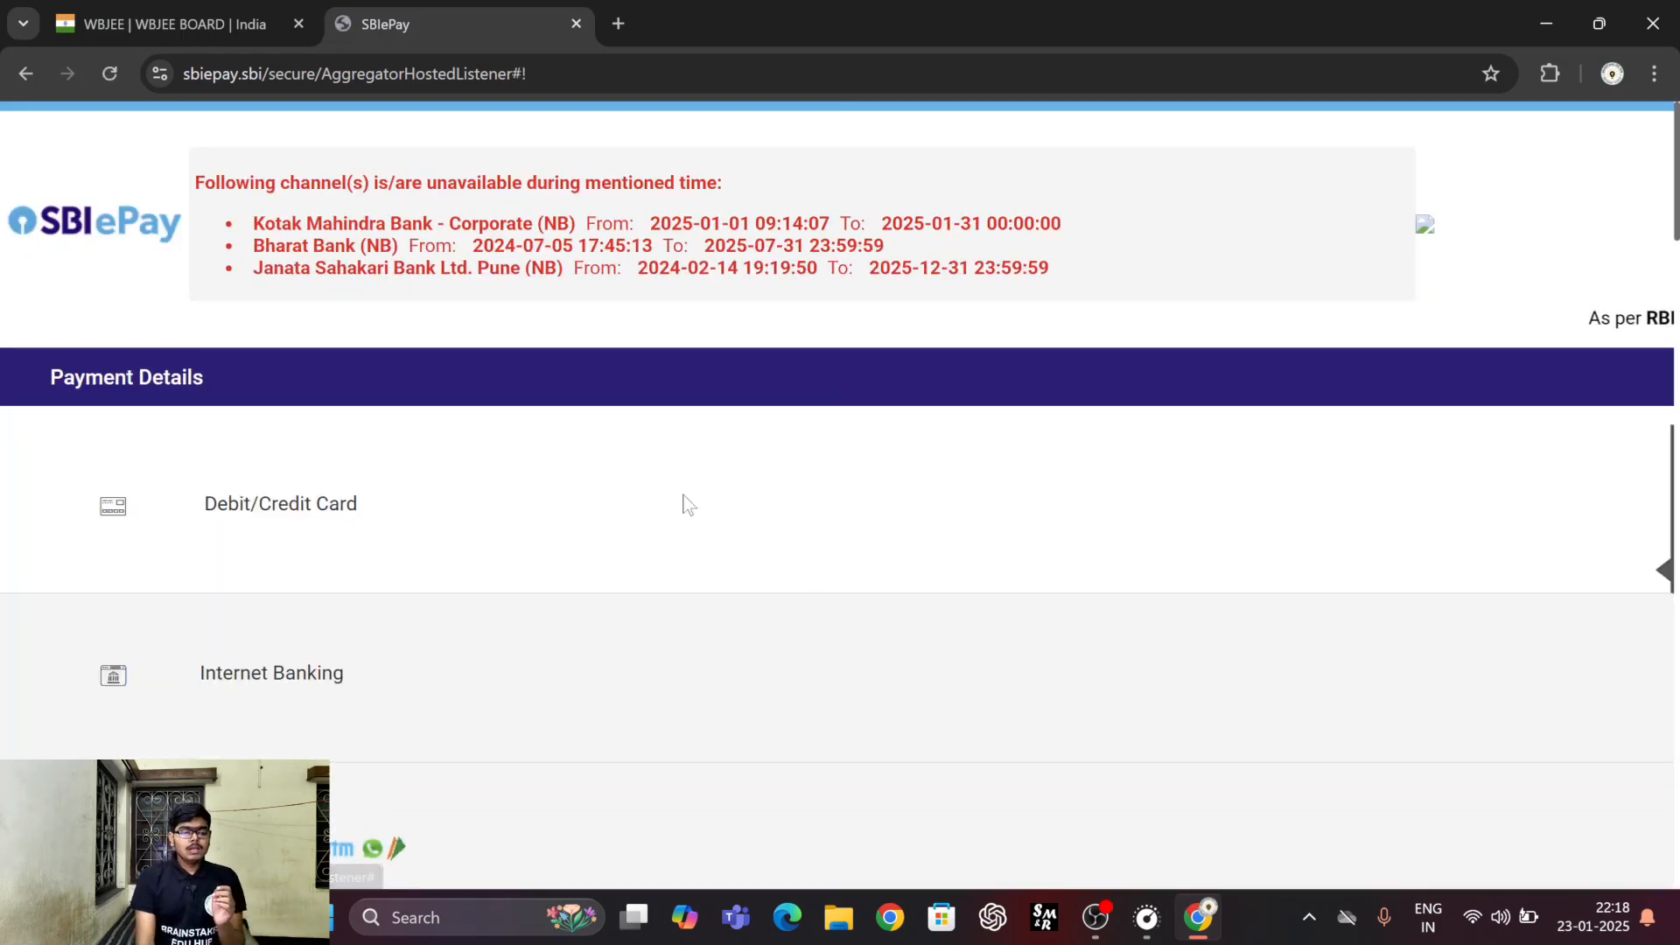
Examine the SBIePay payment methods, from card, internet banking, UPI, NEFT and branch payment to the card and bank forms.
scroll(684, 505, "down", 2)
scroll(684, 505, "down", 1)
scroll(686, 505, "down", 1)
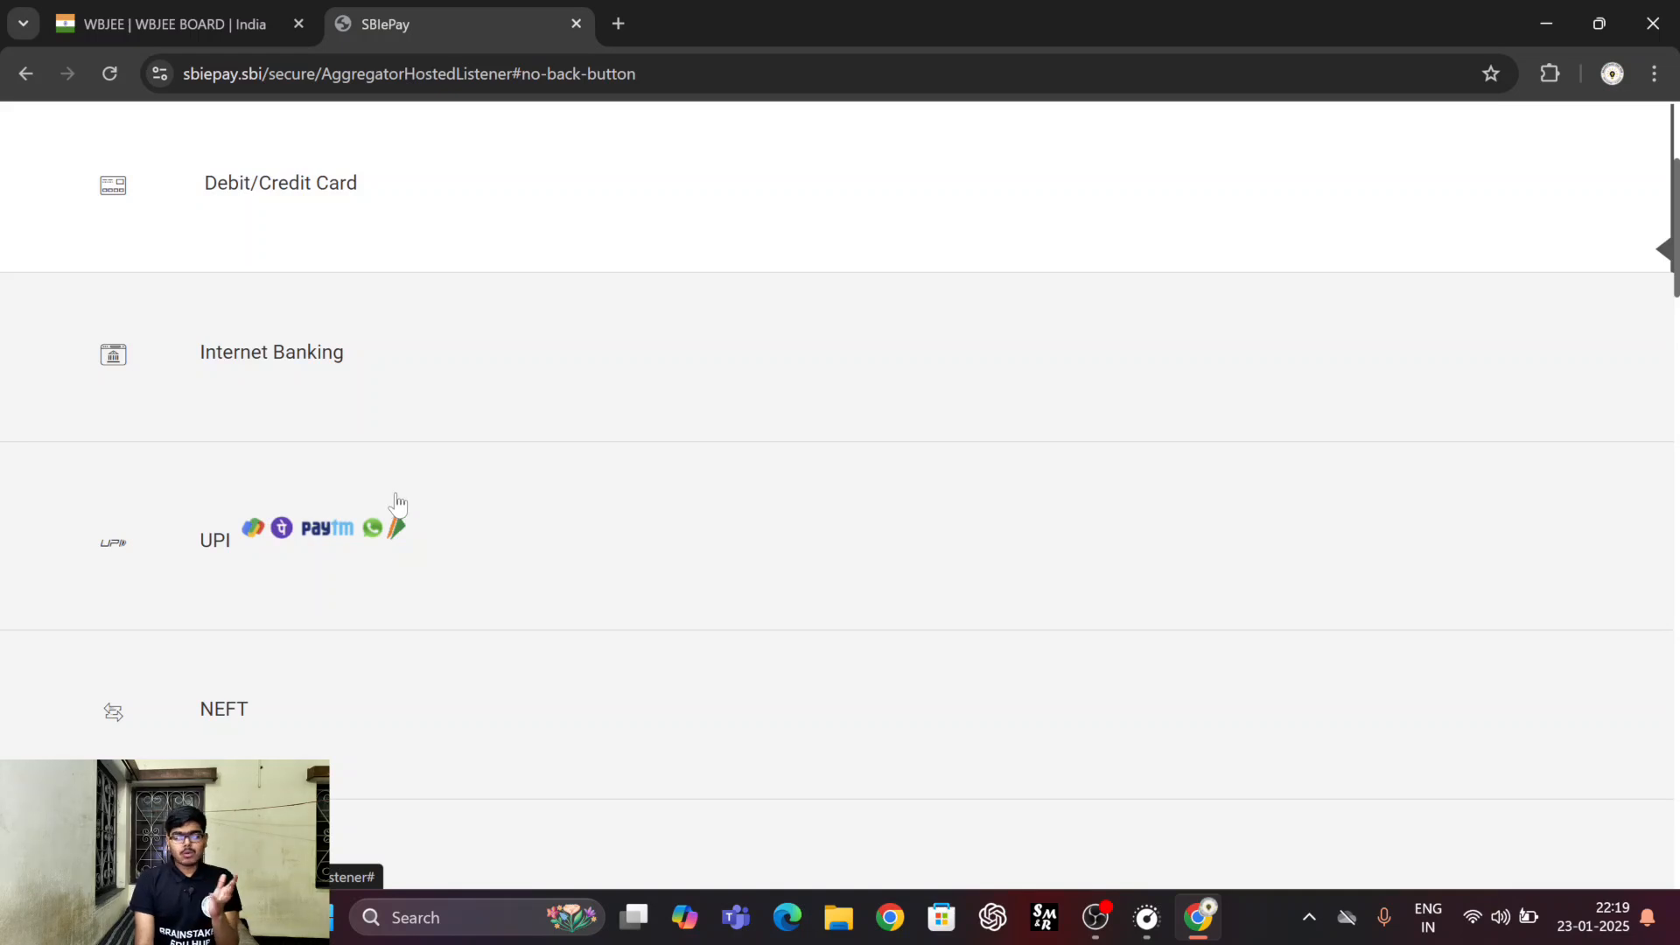
scroll(397, 503, "down", 8)
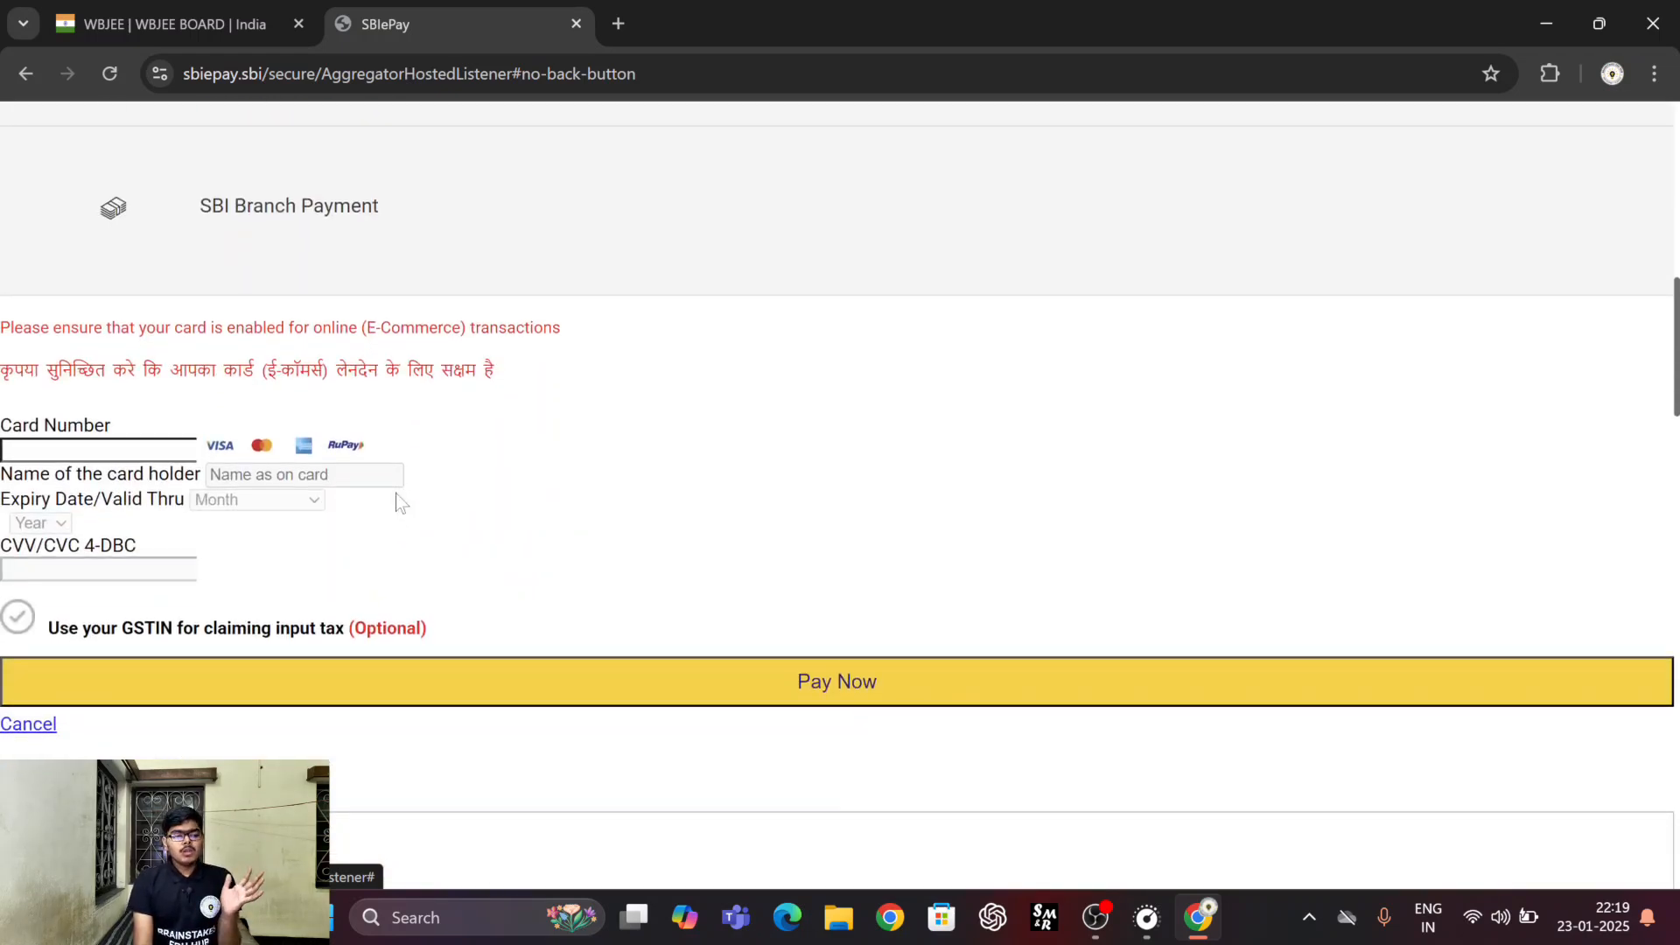
scroll(396, 503, "down", 1)
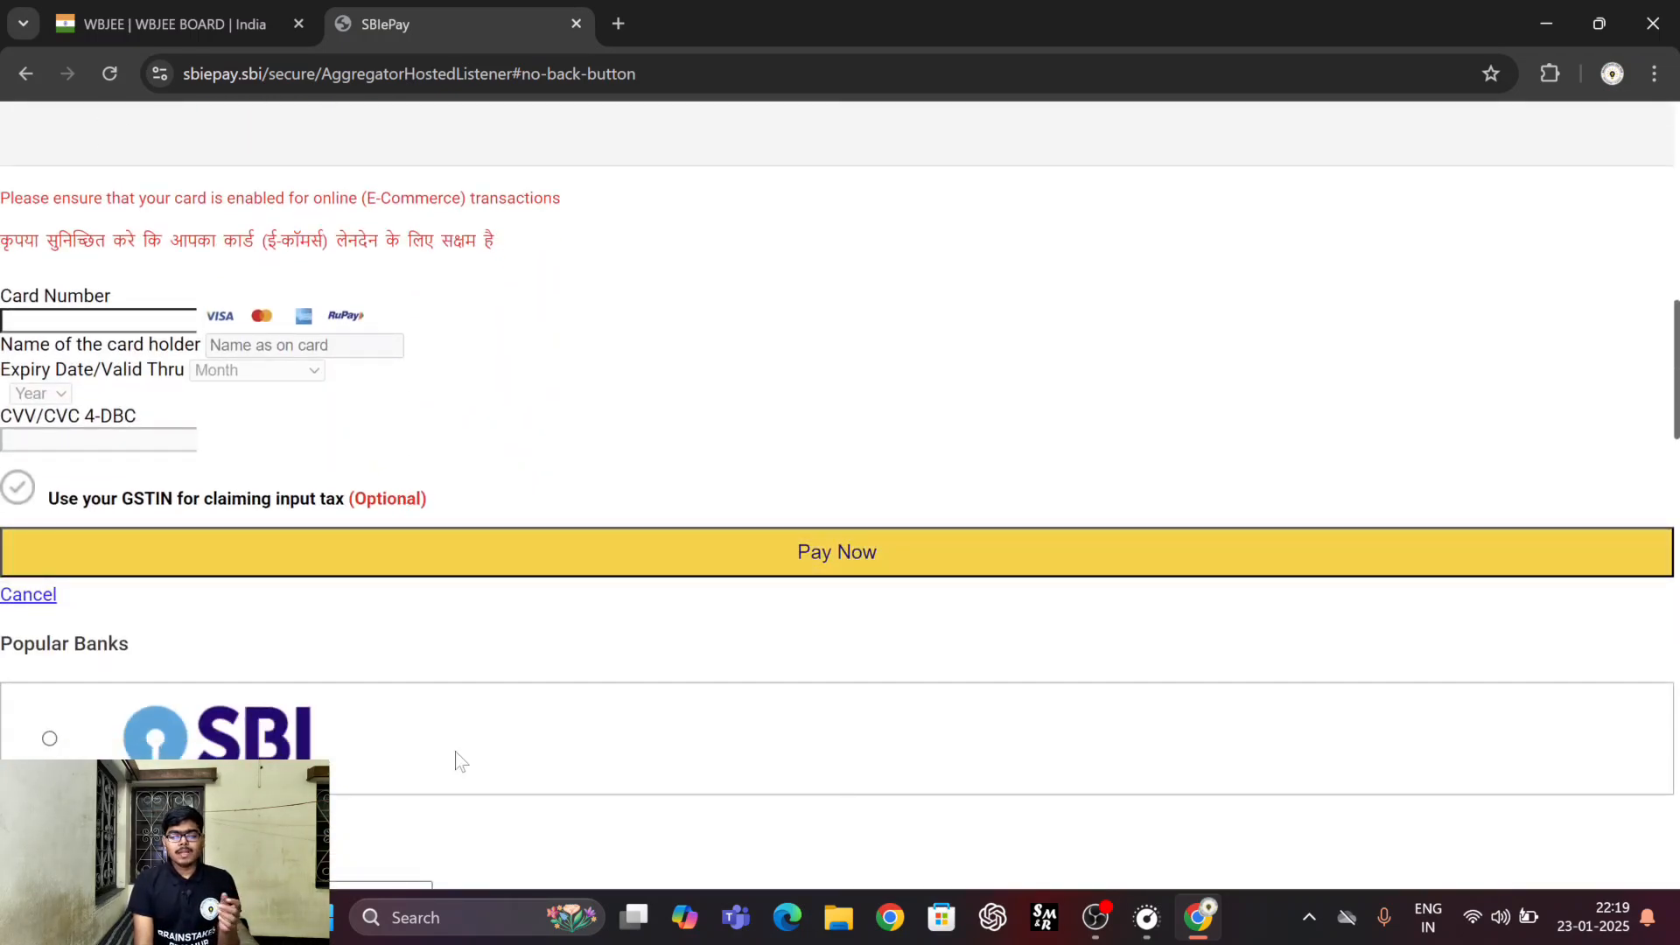
scroll(462, 763, "up", 7)
left_click(106, 638)
scroll(107, 636, "up", 1)
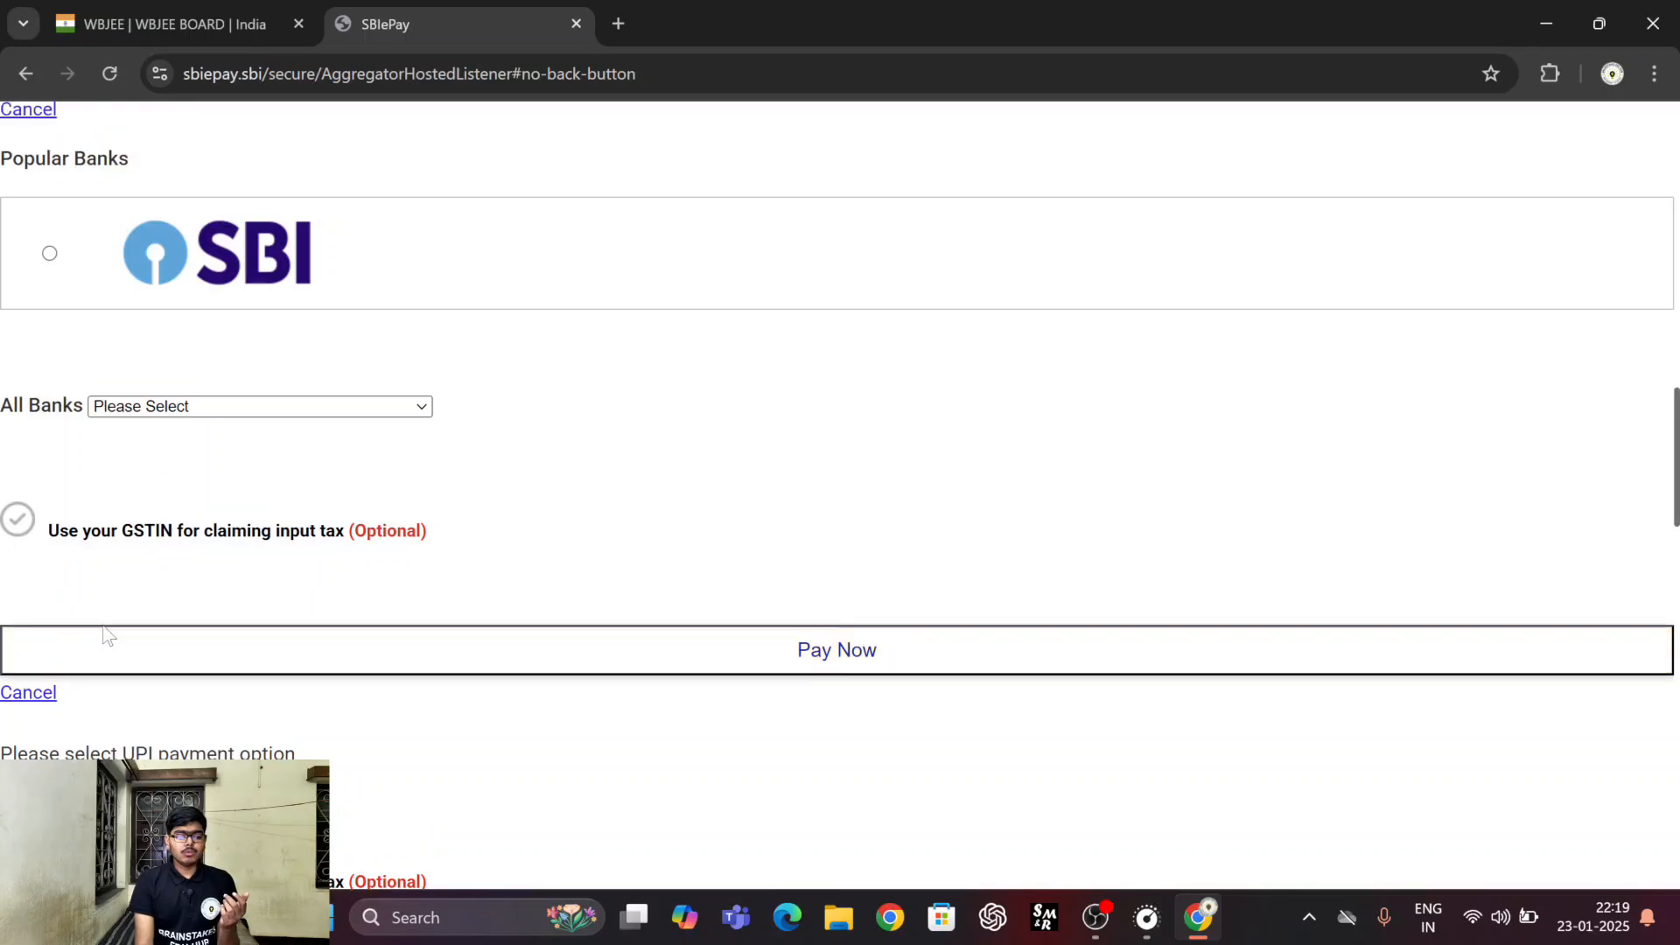
scroll(106, 638, "up", 4)
Cancel the SBIePay transaction, decline saving the password in the browser, and return to the candidate's home page.
left_click(25, 435)
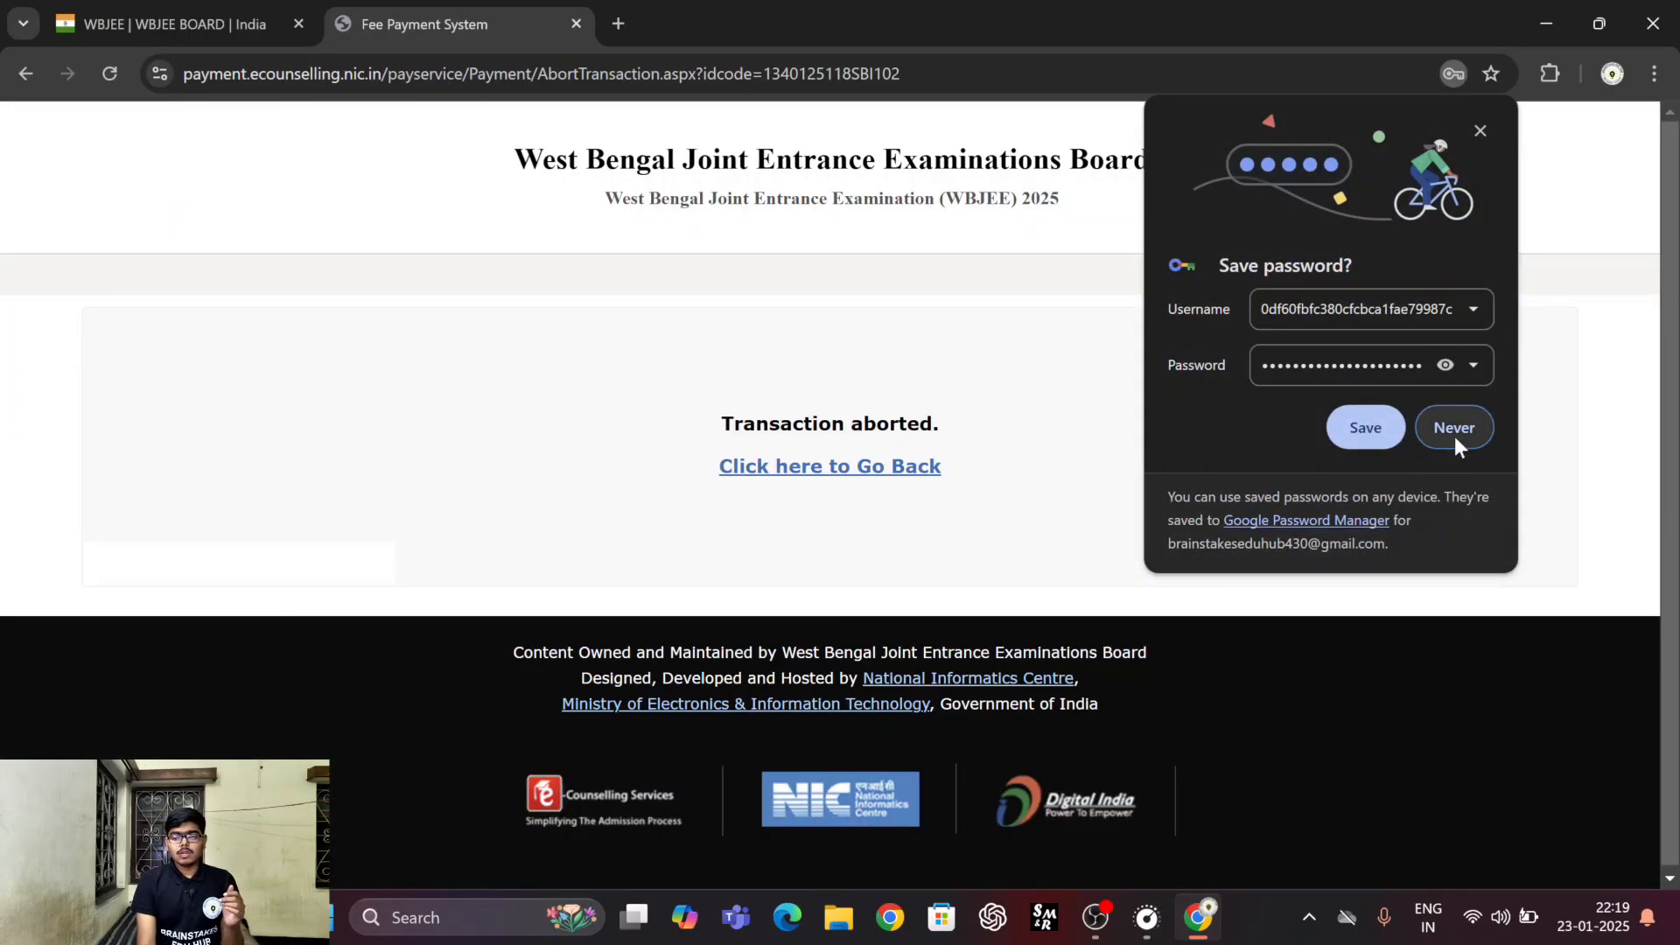
left_click(1454, 436)
left_click(897, 468)
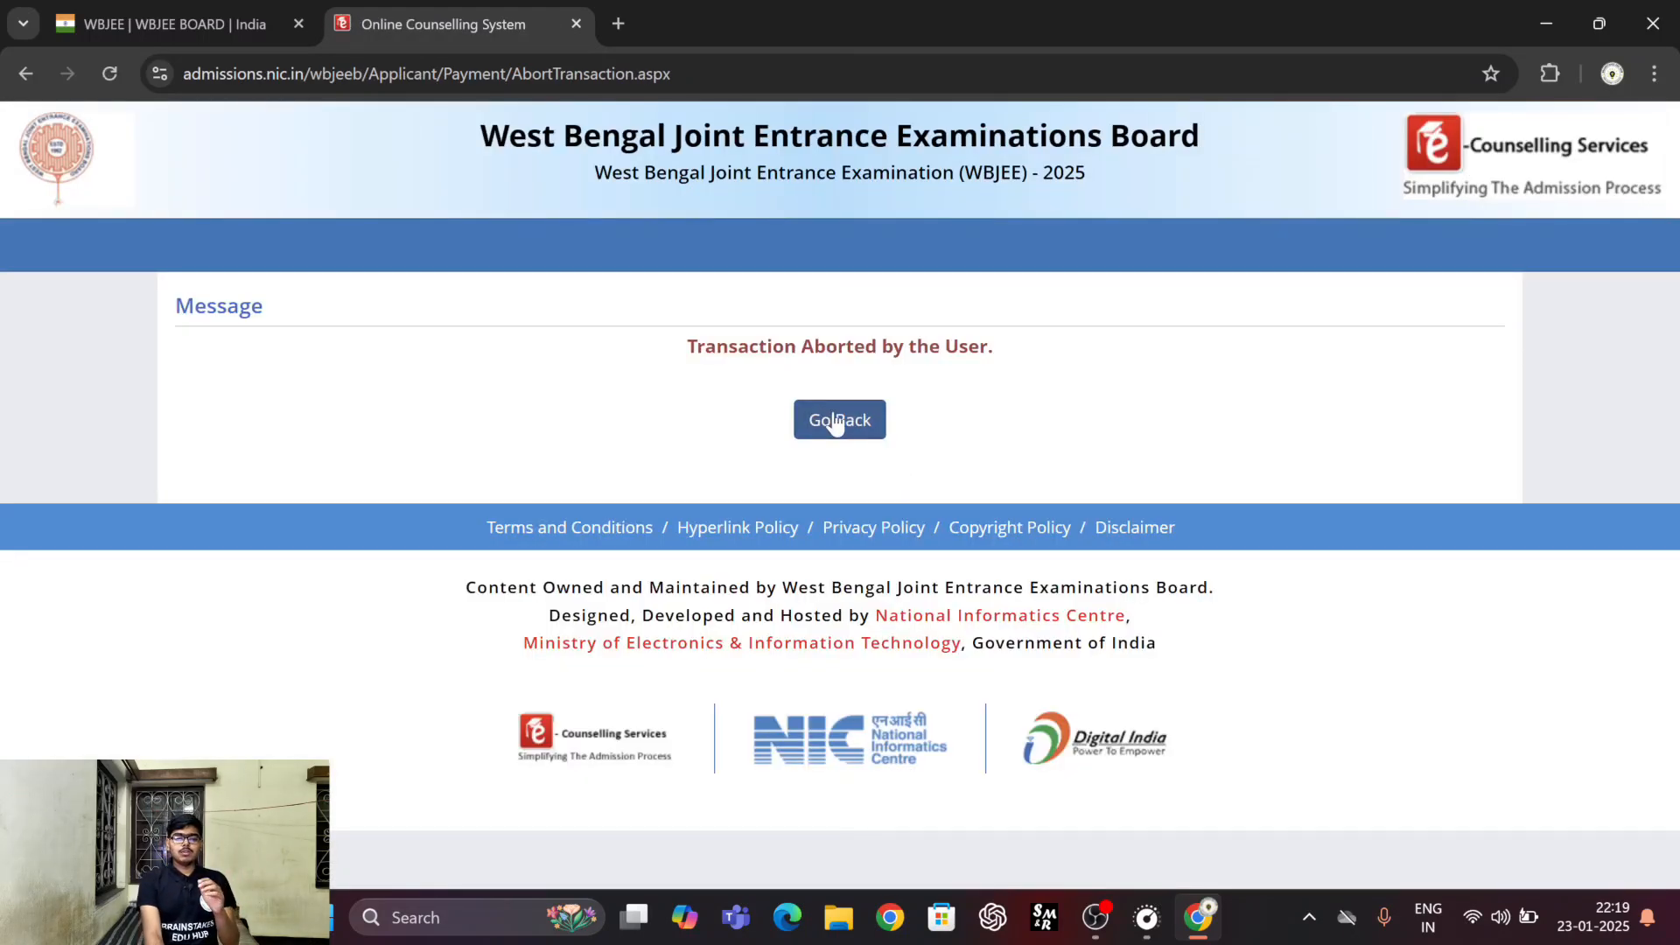
left_click(836, 423)
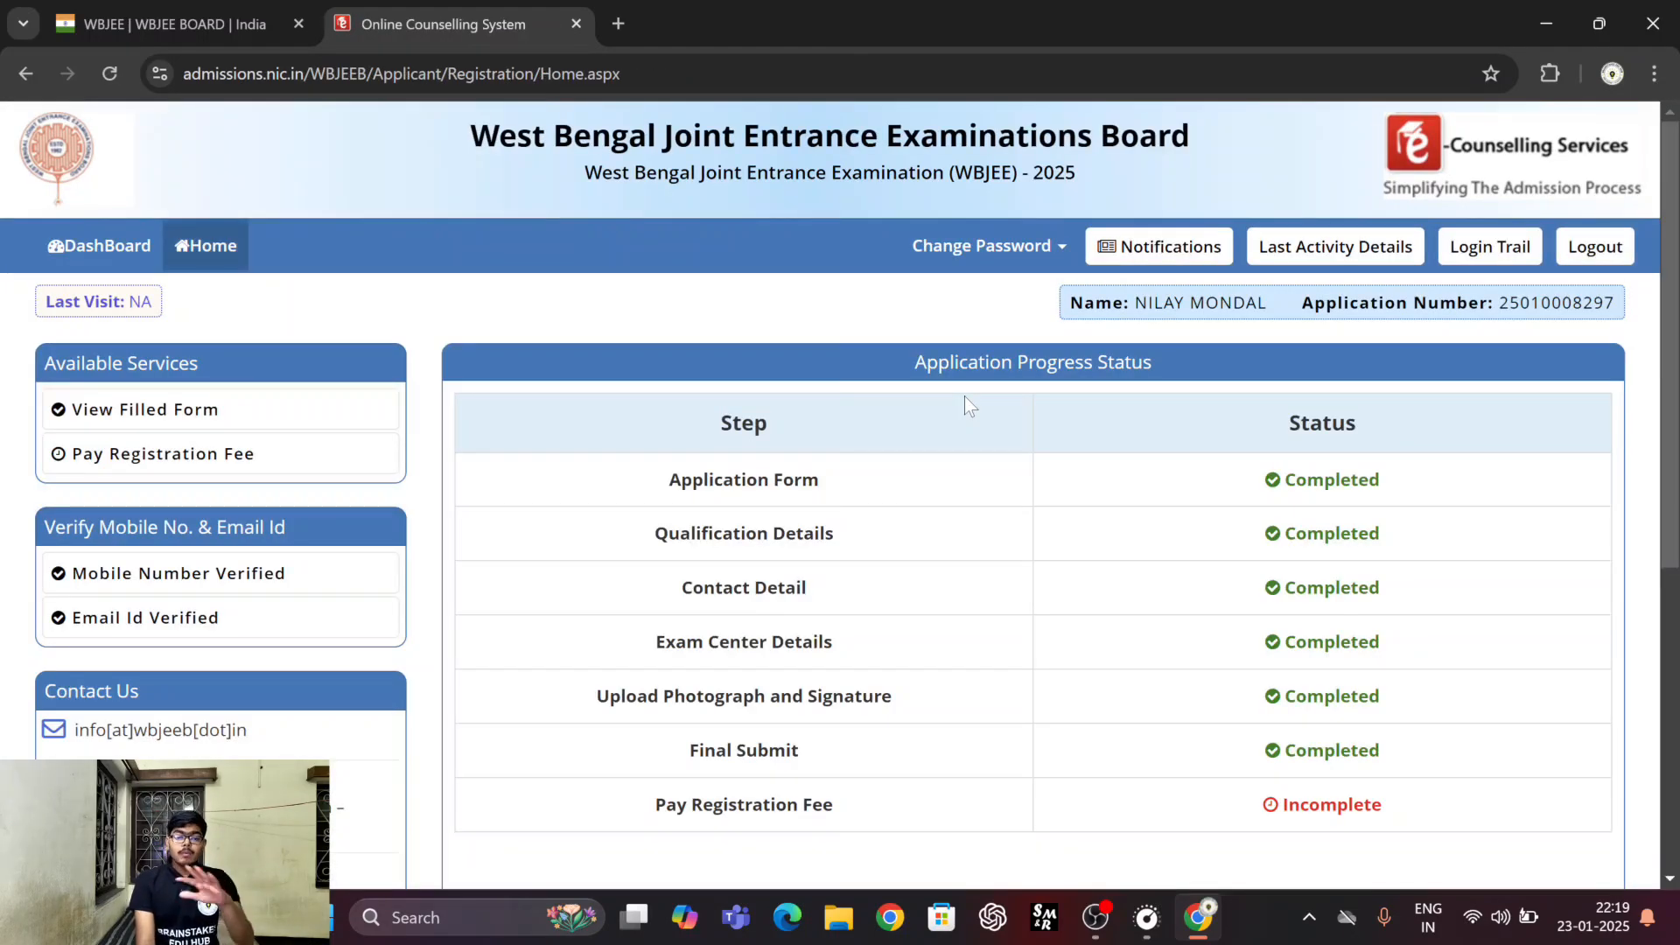
Check the application progress status, log out of the candidate account, and close its tab to return to the WBJEE page.
scroll(965, 396, "down", 2)
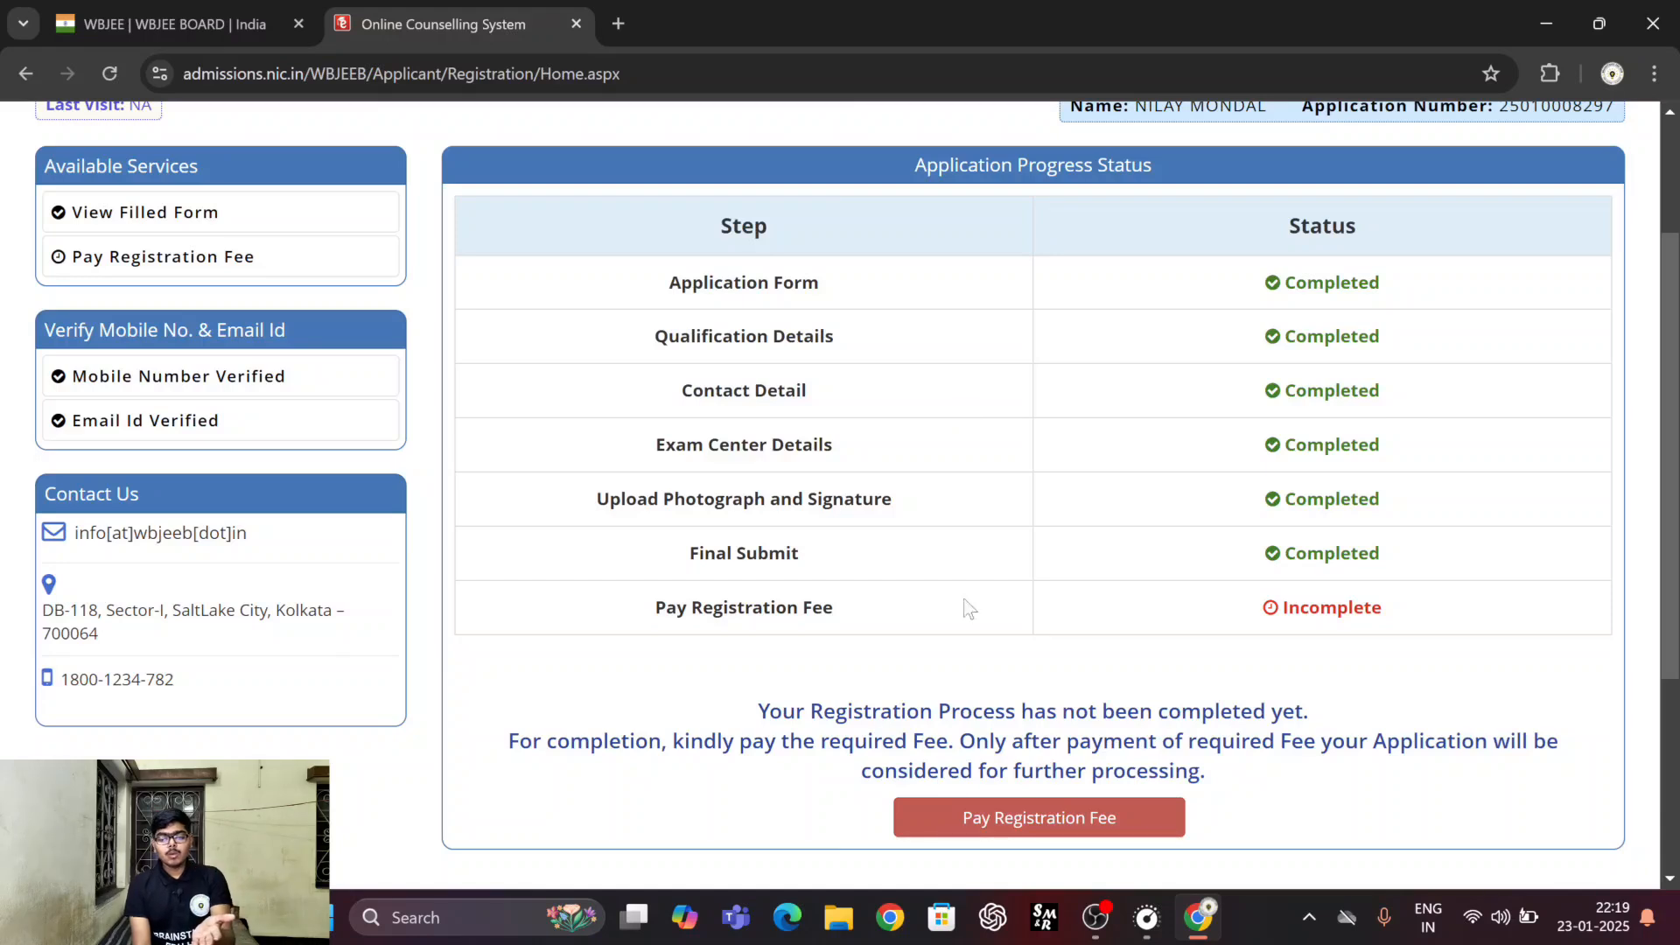
scroll(966, 607, "down", 3)
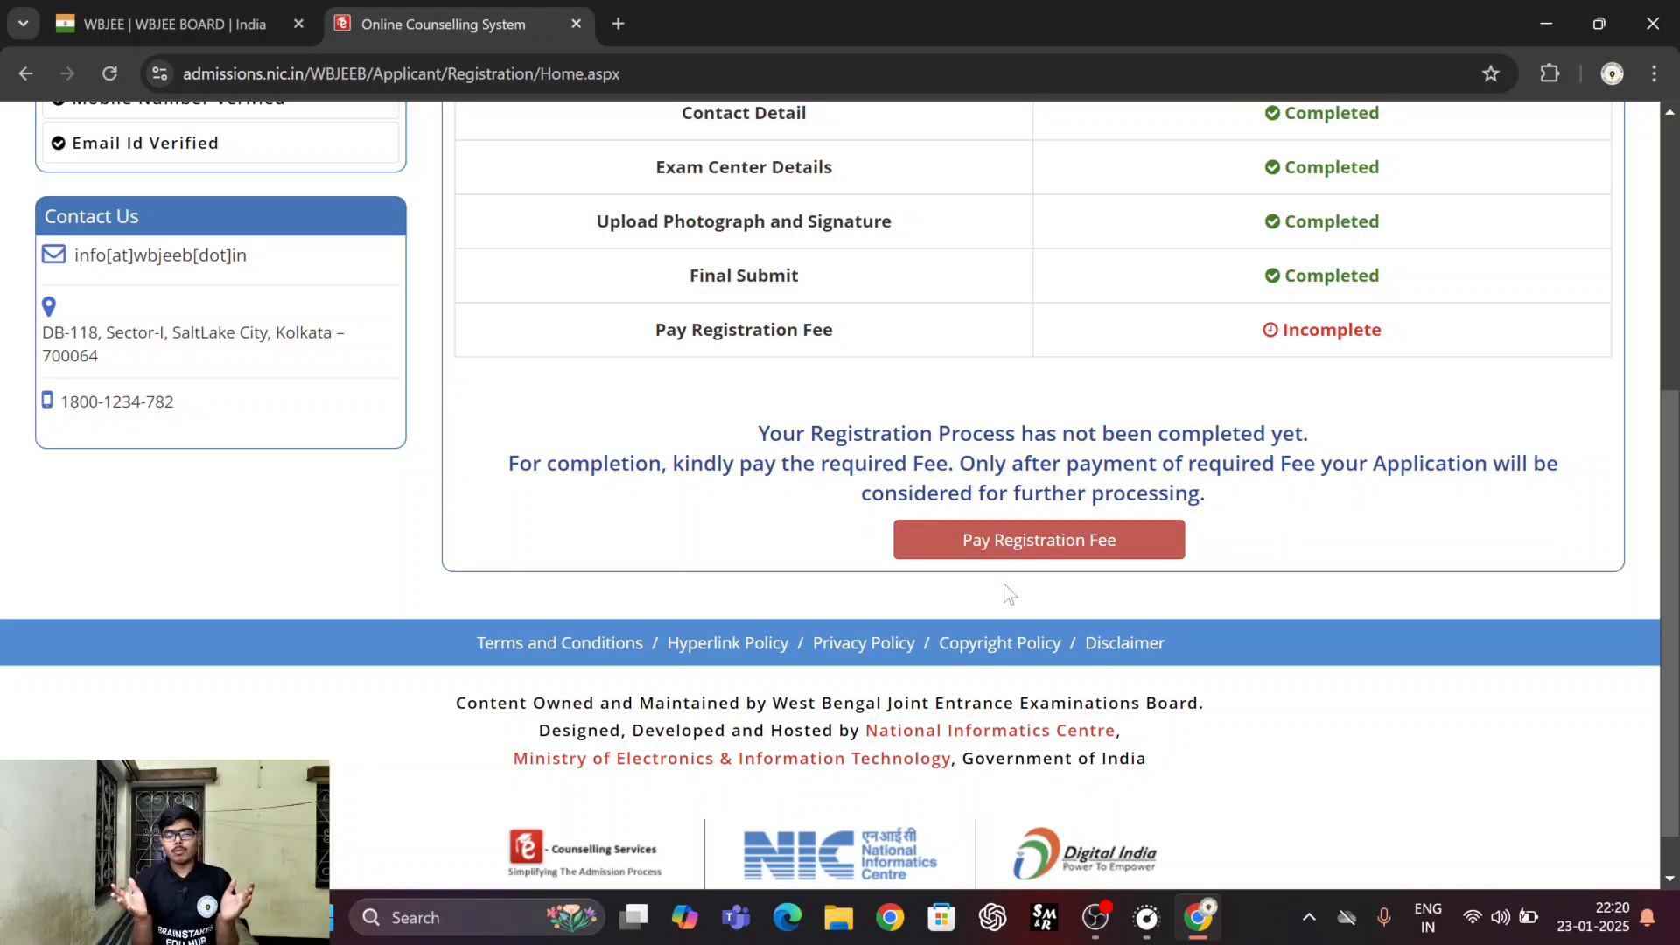
scroll(1650, 244, "up", 5)
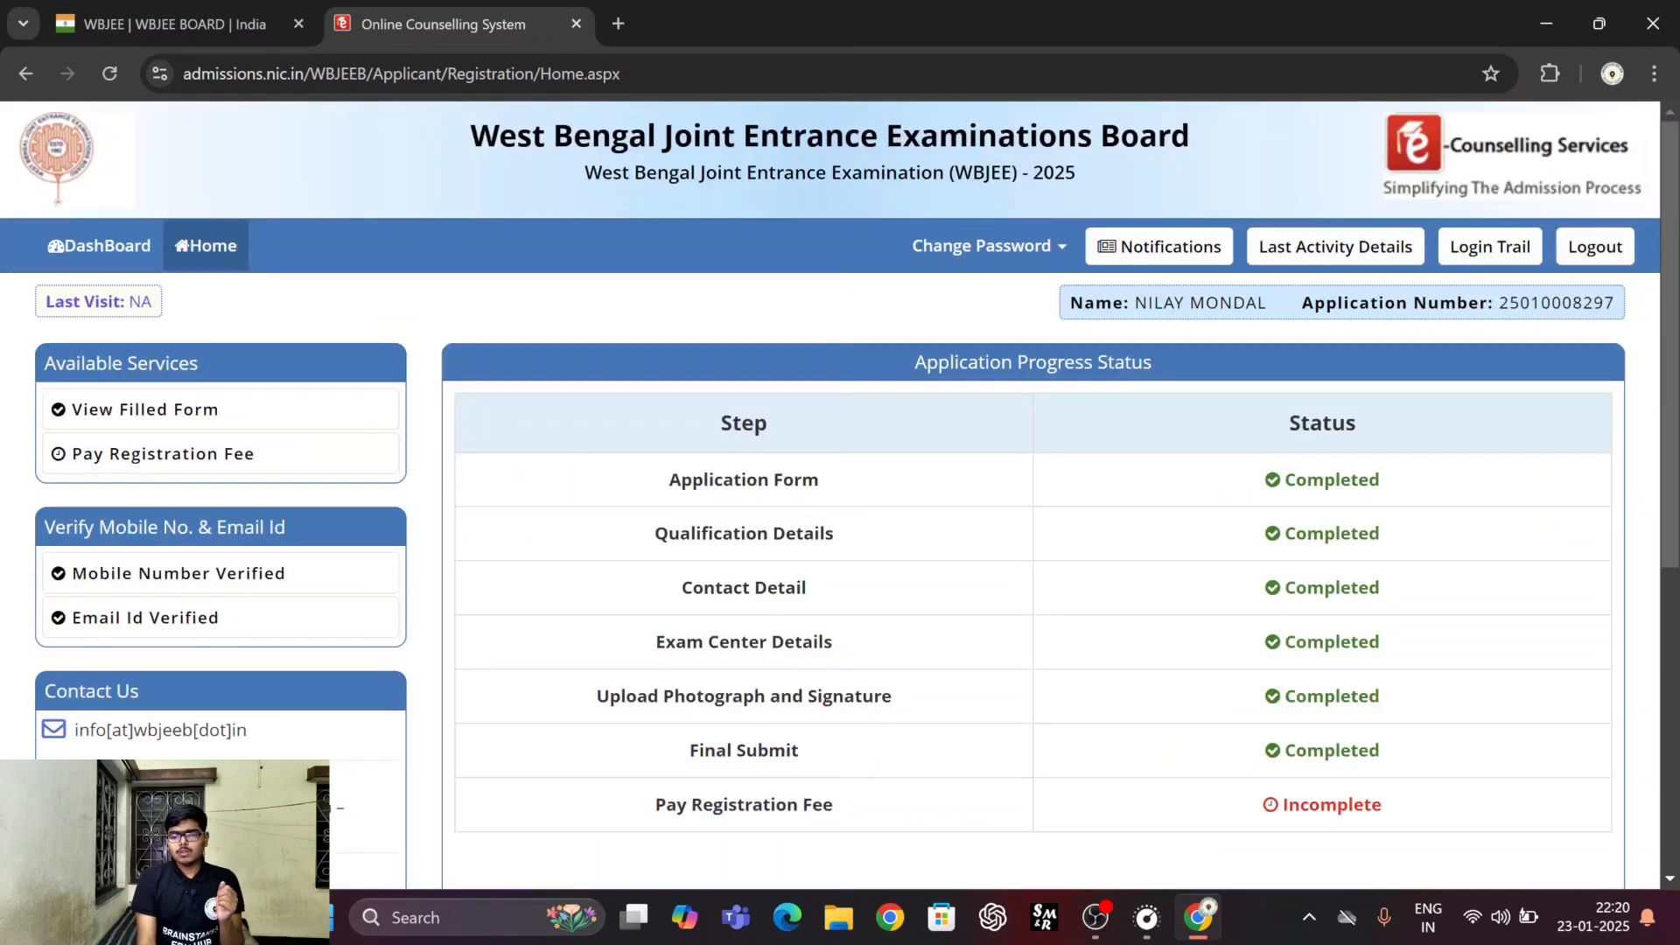
left_click(1593, 252)
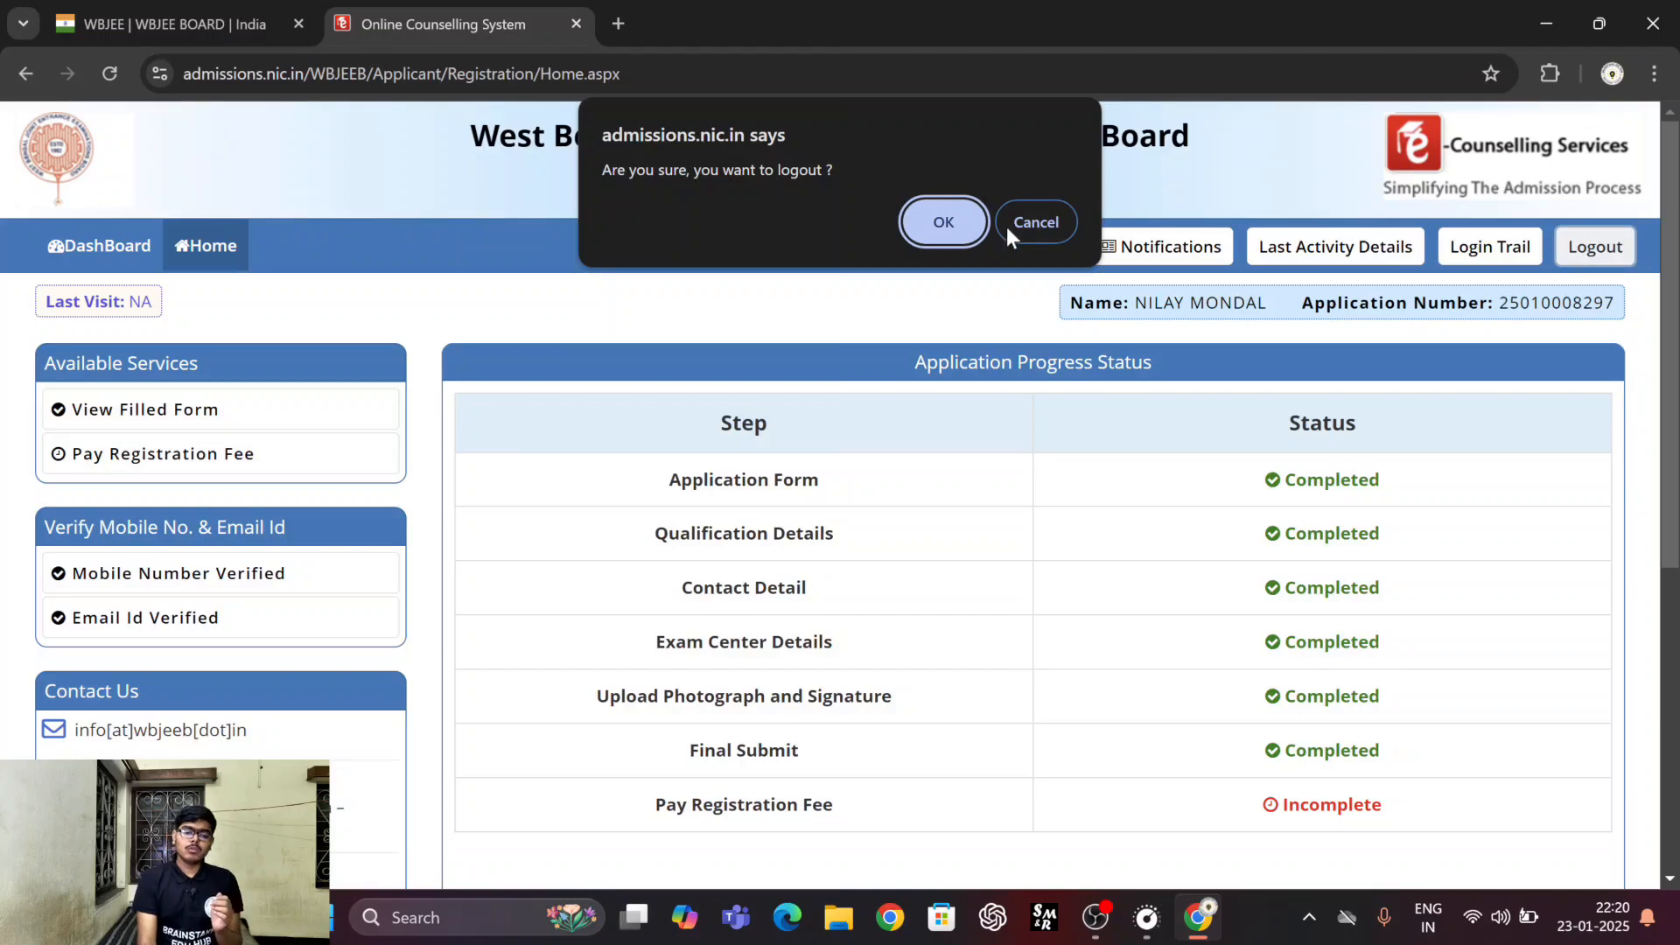
left_click(961, 220)
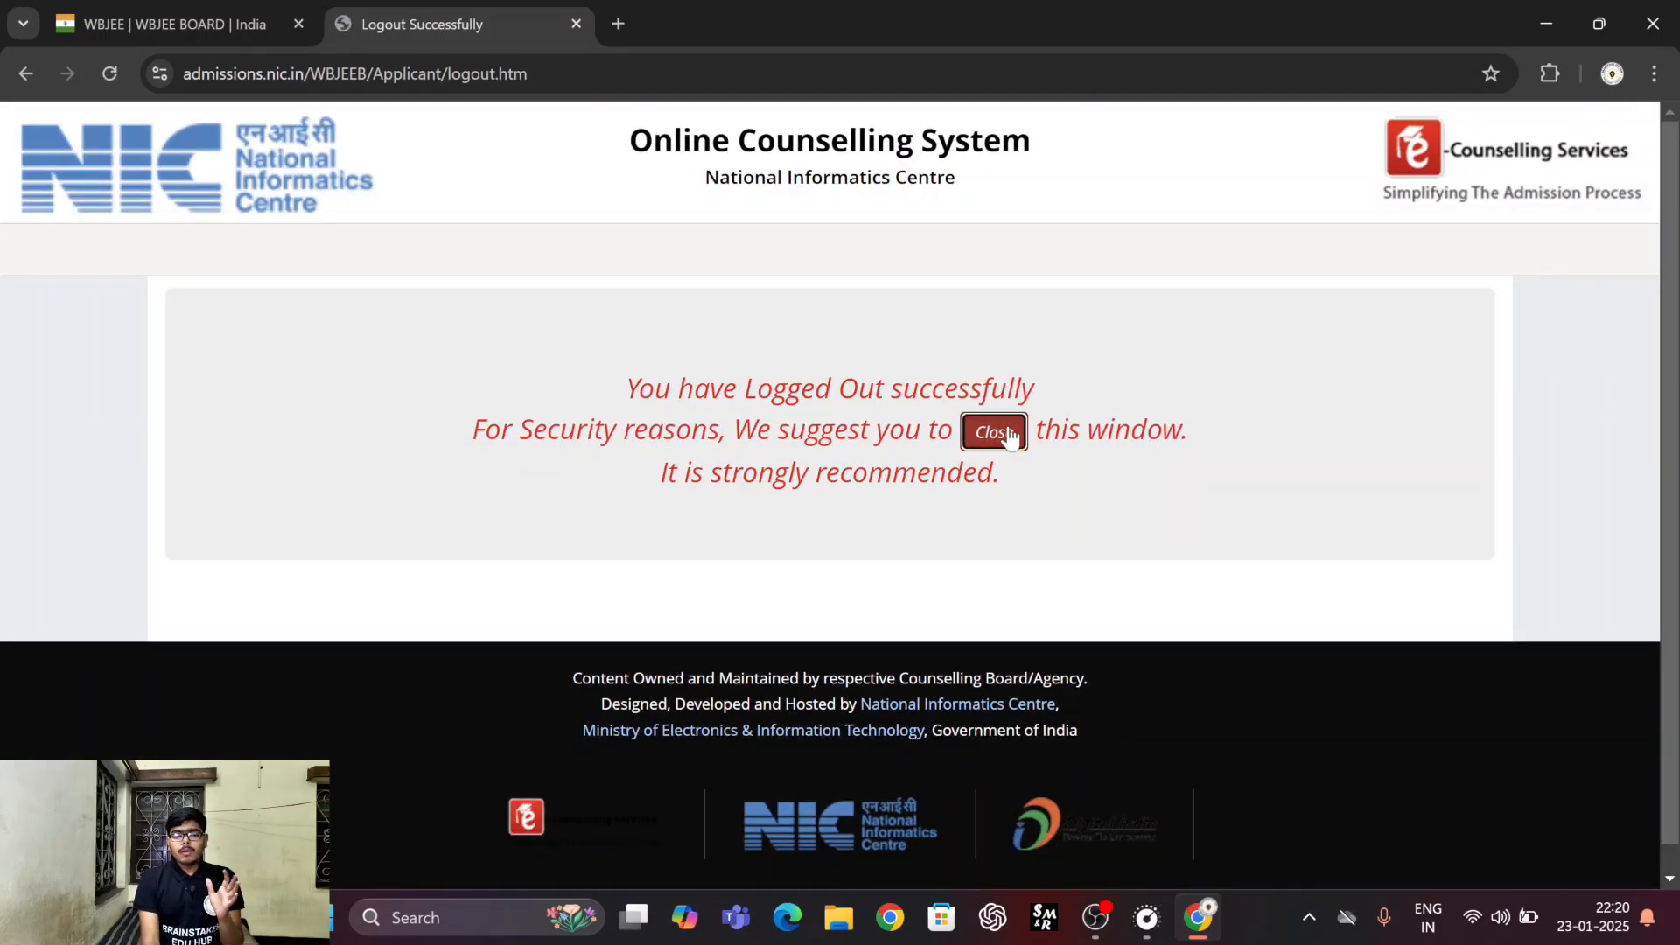
left_click(994, 432)
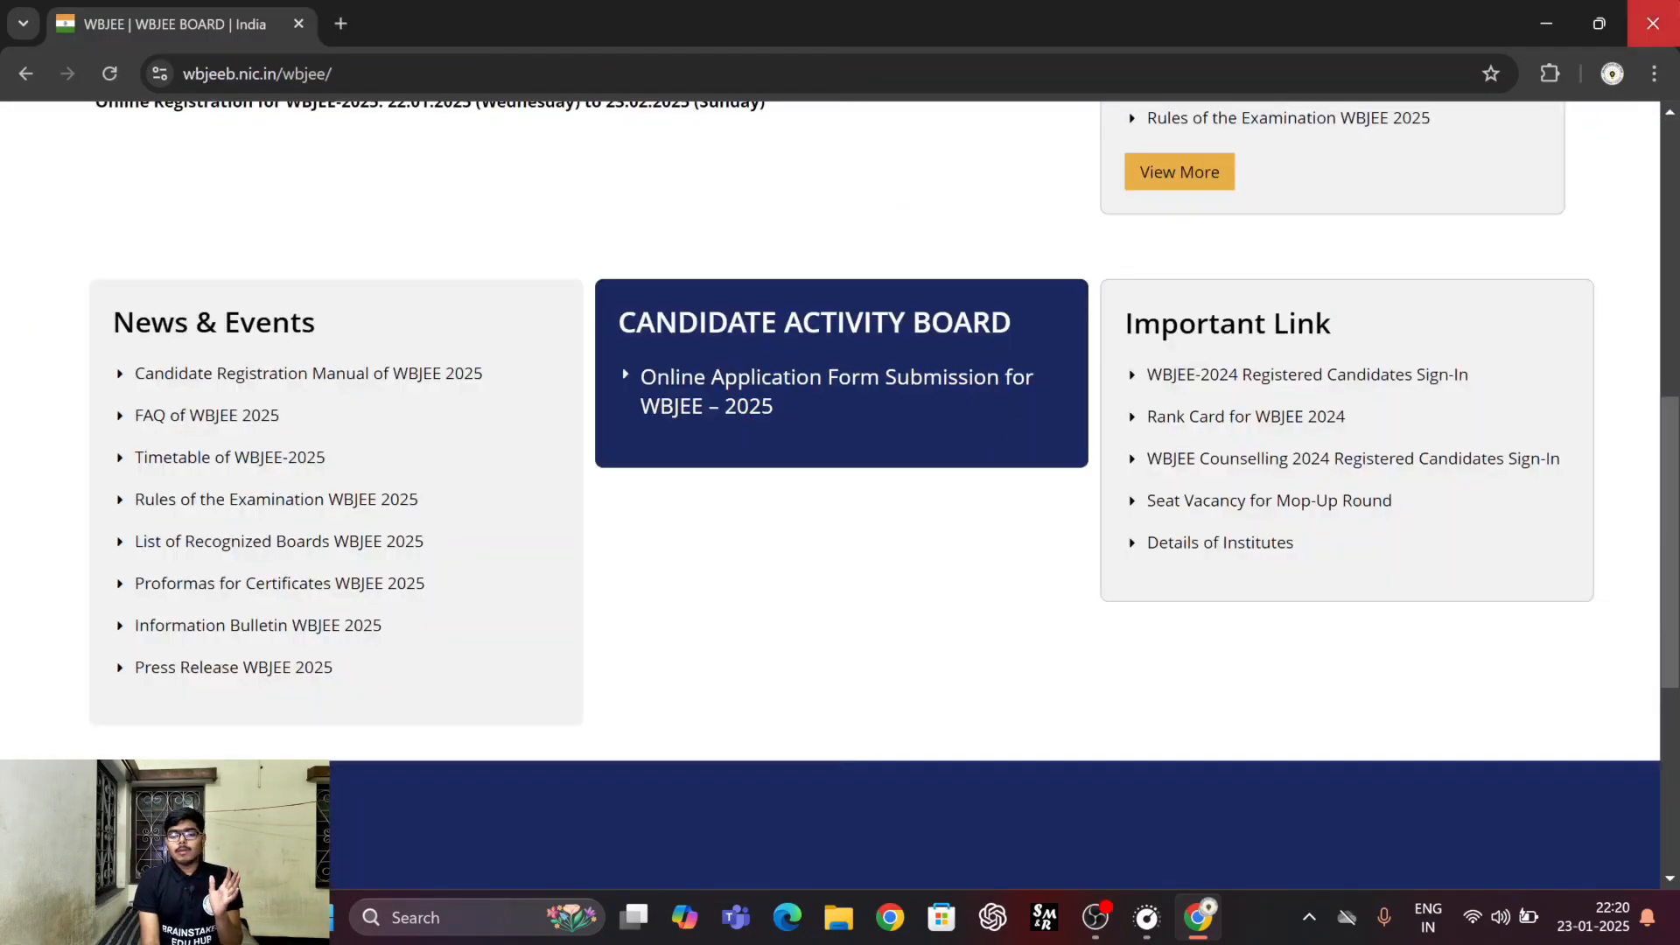
scroll(1026, 253, "up", 5)
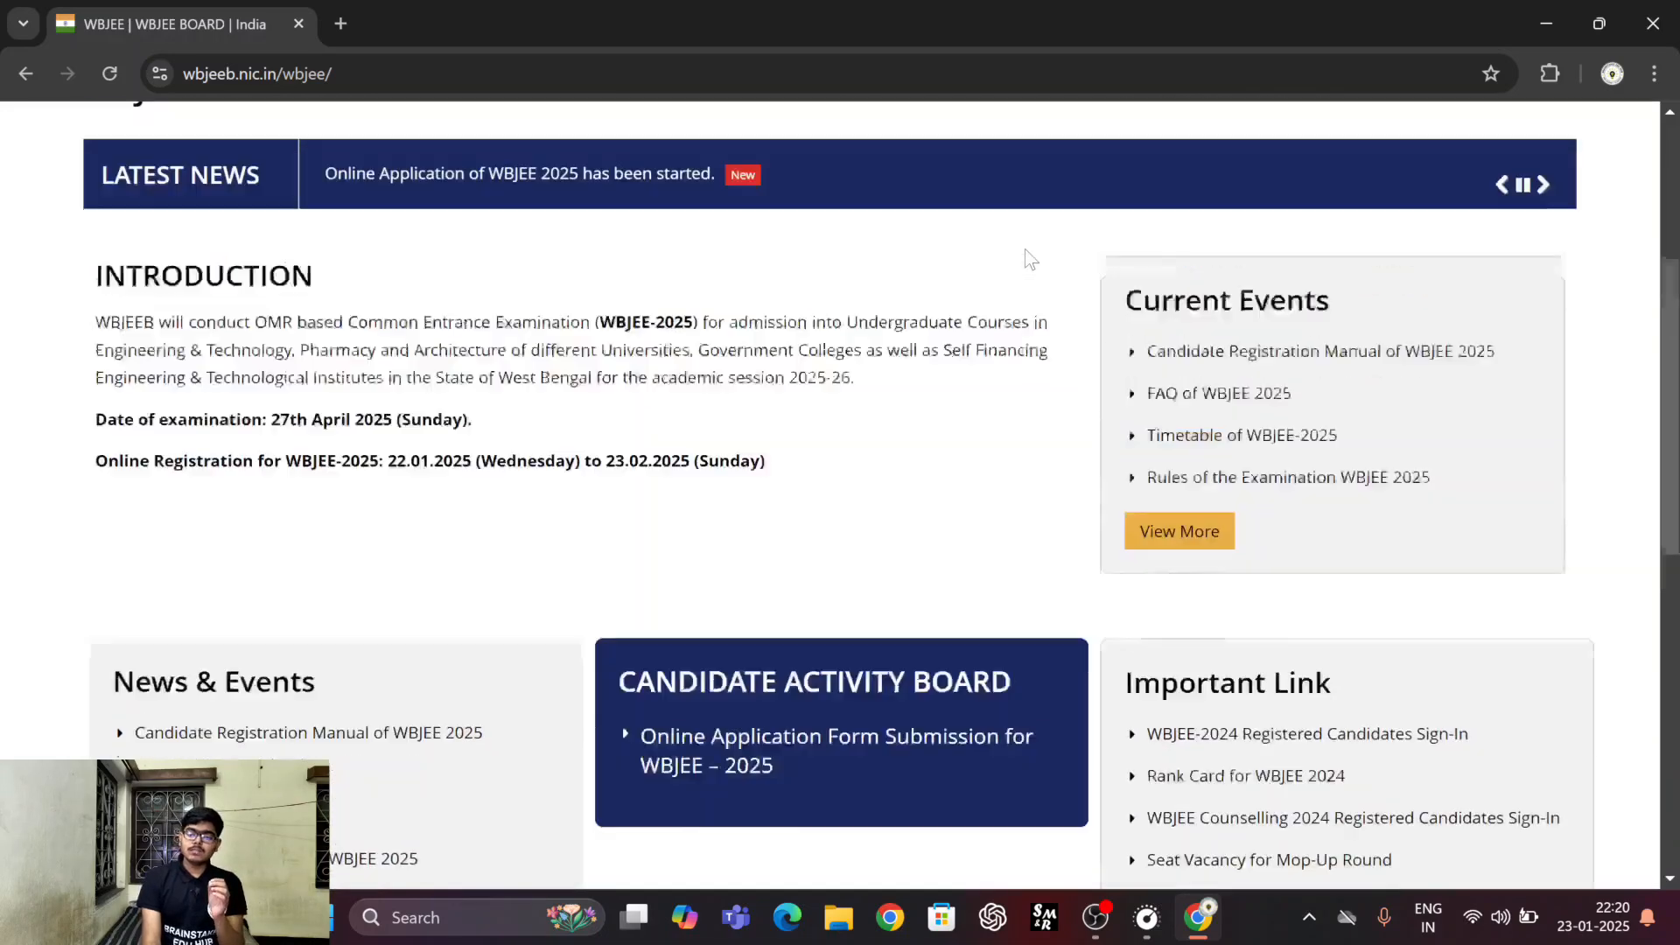